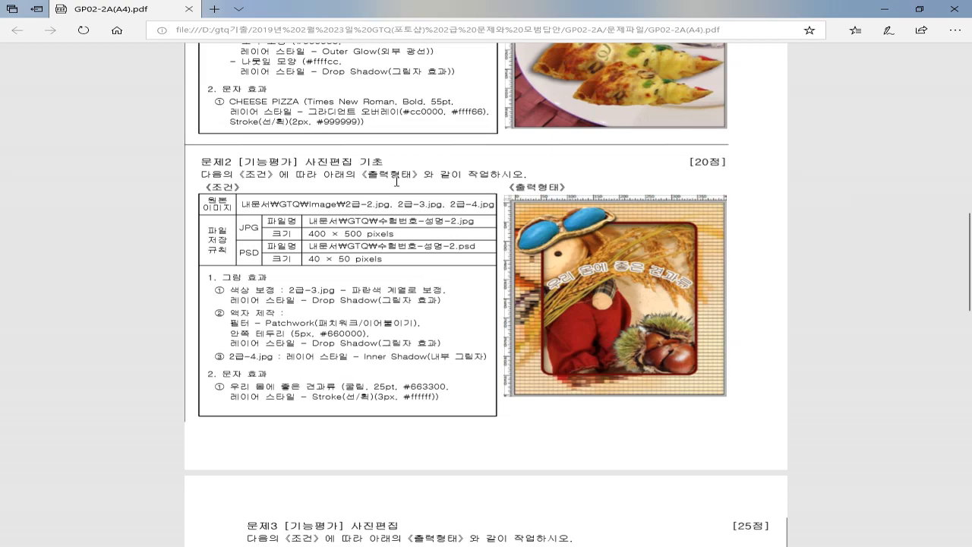
Bring the pasted reference screenshot in Untitled-1 forward and zoom in on the doll and chestnuts
scroll(396, 182, "up", 2)
scroll(395, 181, "up", 1)
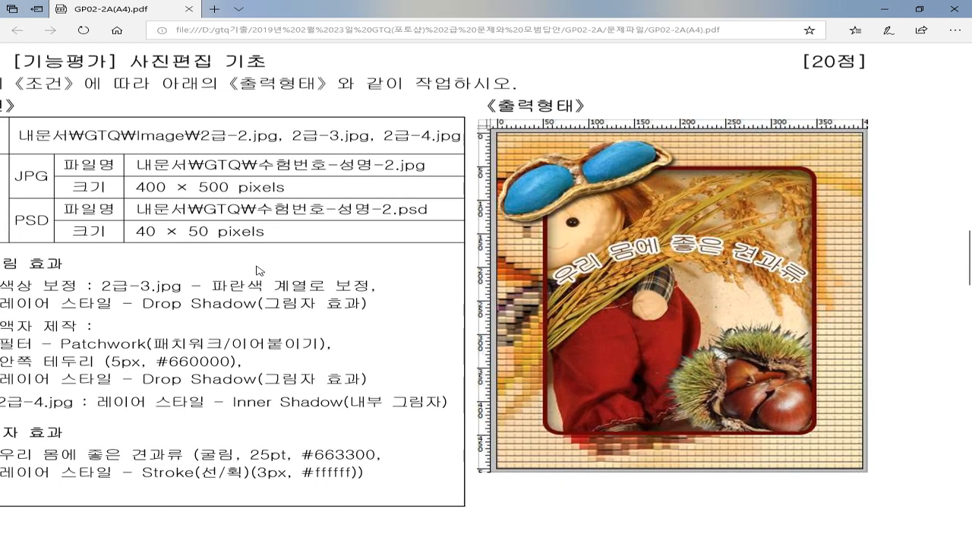
scroll(256, 266, "left", 2)
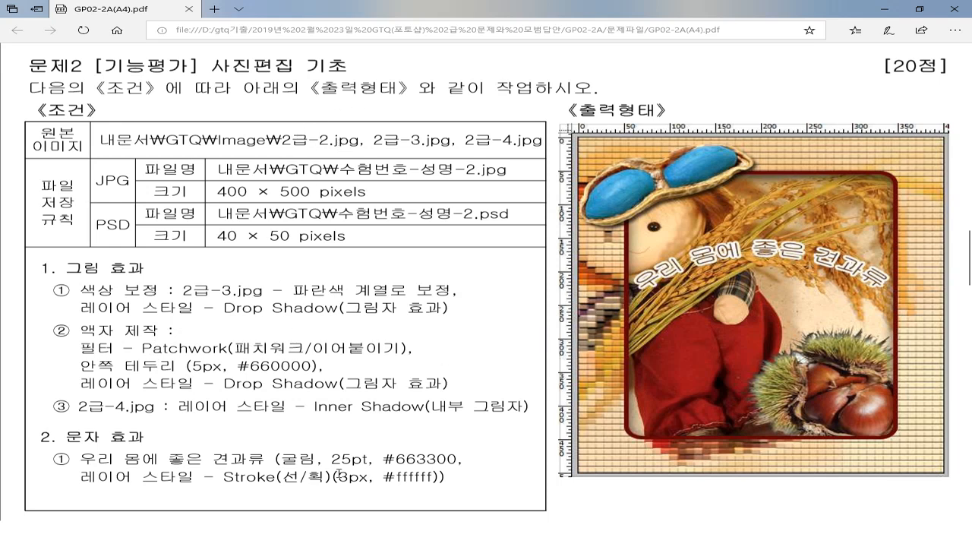
left_click(369, 539)
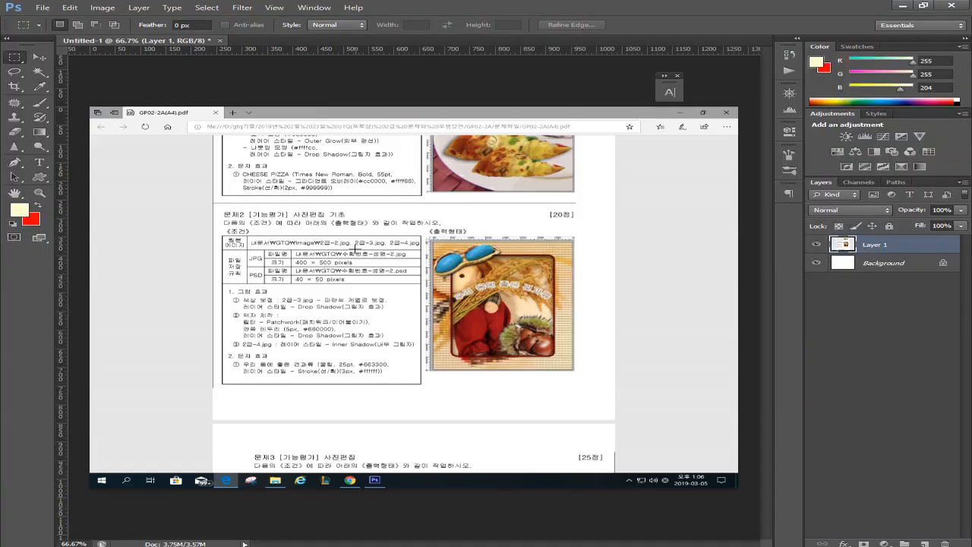
key("ctrl+plus")
key("ctrl+plus")
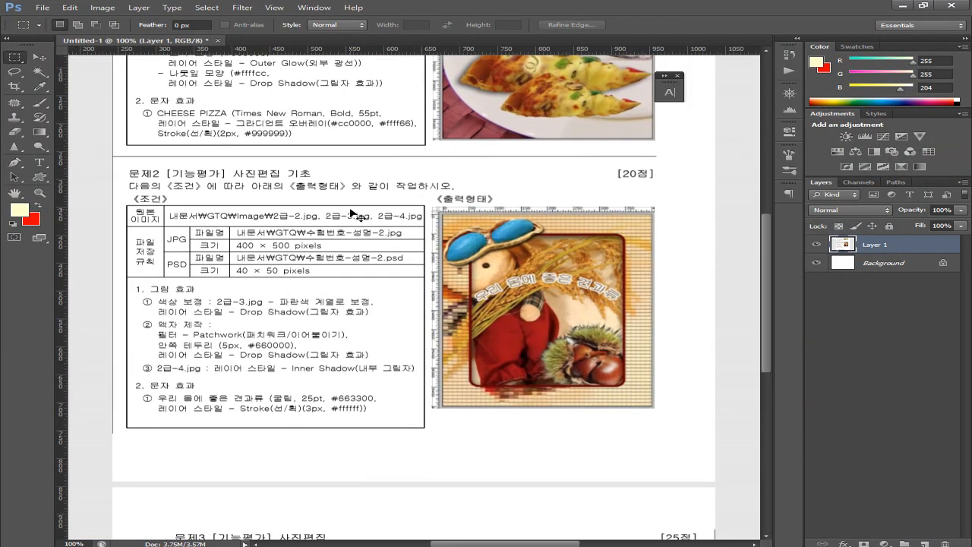
left_click_drag(616, 196, 304, 209)
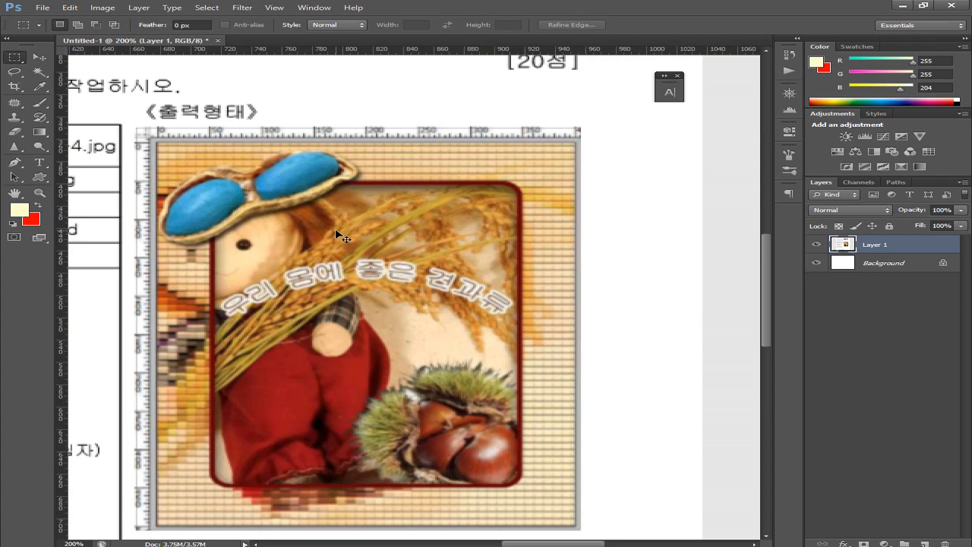
key("ctrl+plus")
left_click_drag(315, 163, 389, 60)
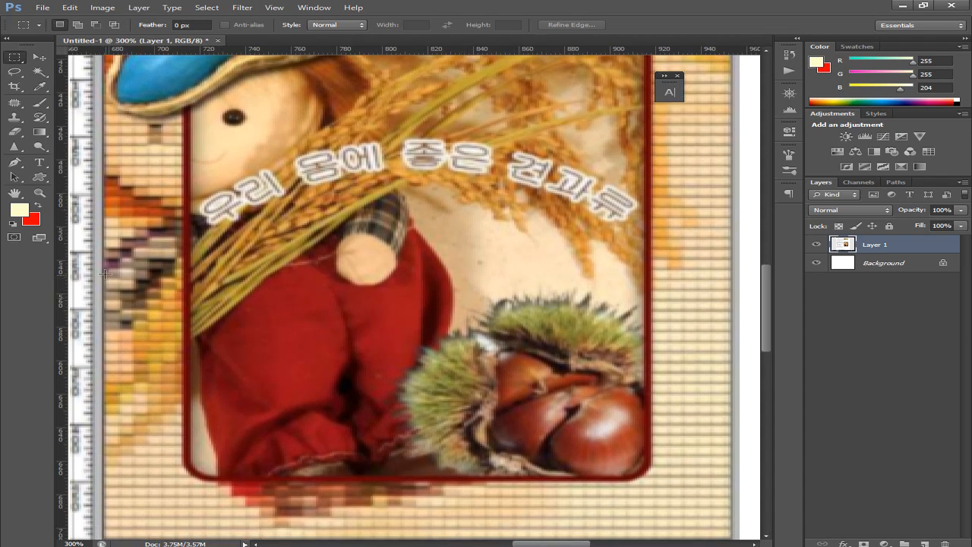
Drag a vertical and a horizontal guide across the reference, zoom out, and return to the PDF
left_click_drag(73, 256, 399, 281)
left_click_drag(474, 47, 532, 294)
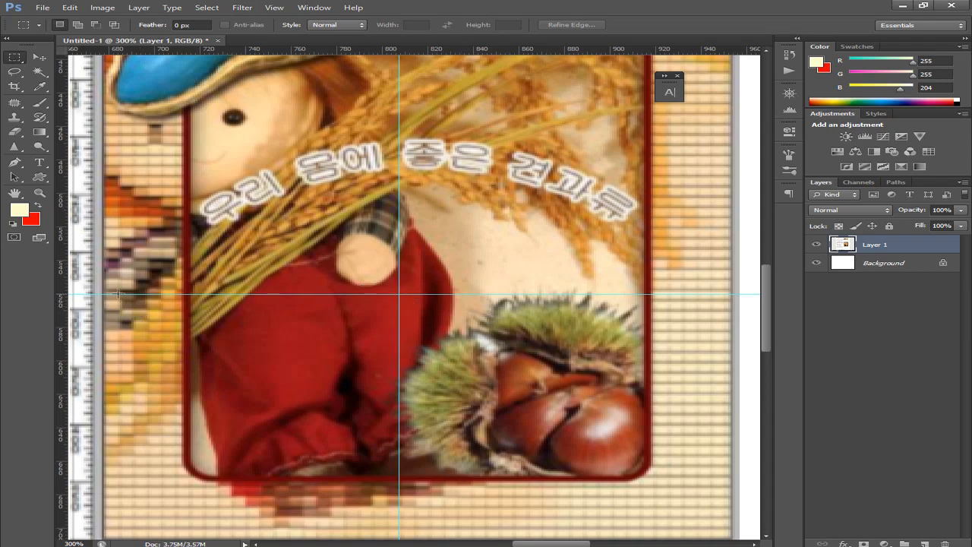
key("ctrl+minus")
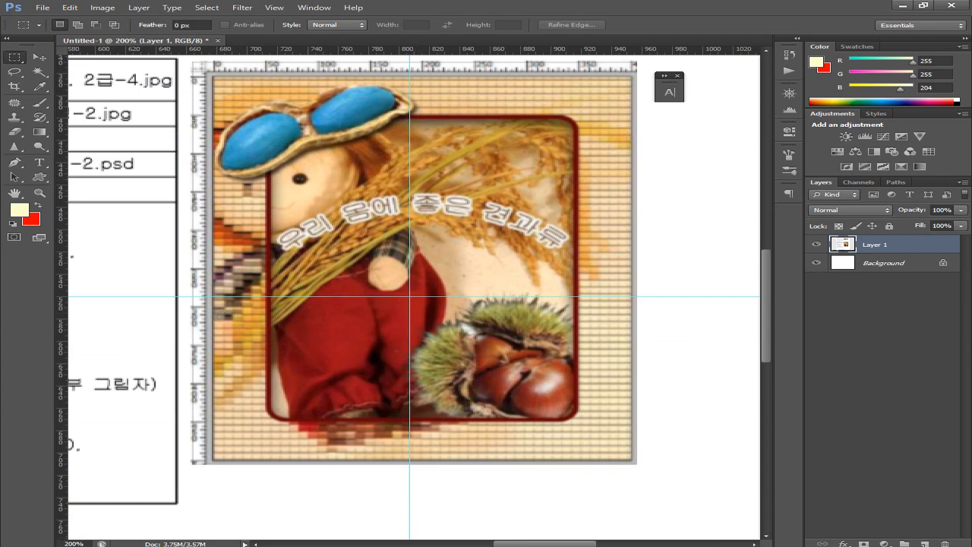
key("alt+Tab")
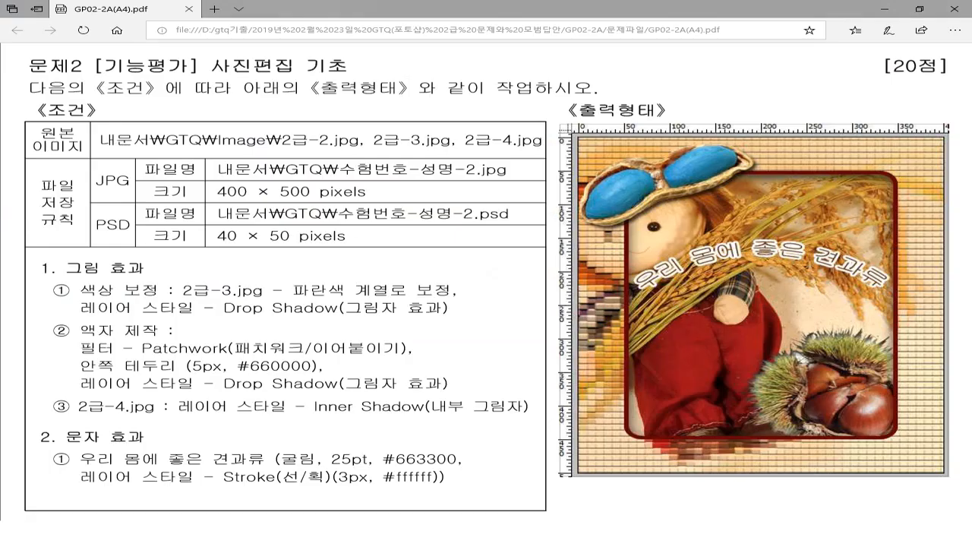
Zoom in and out on the PDF's reference image to study it, then switch back to Photoshop
scroll(435, 377, "up", 4)
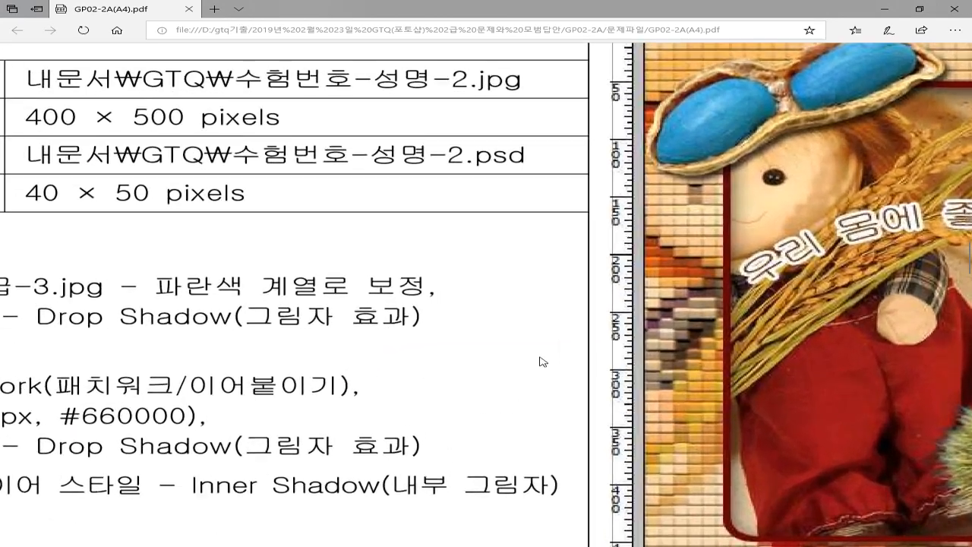
scroll(560, 342, "up", 2)
scroll(411, 344, "down", 2)
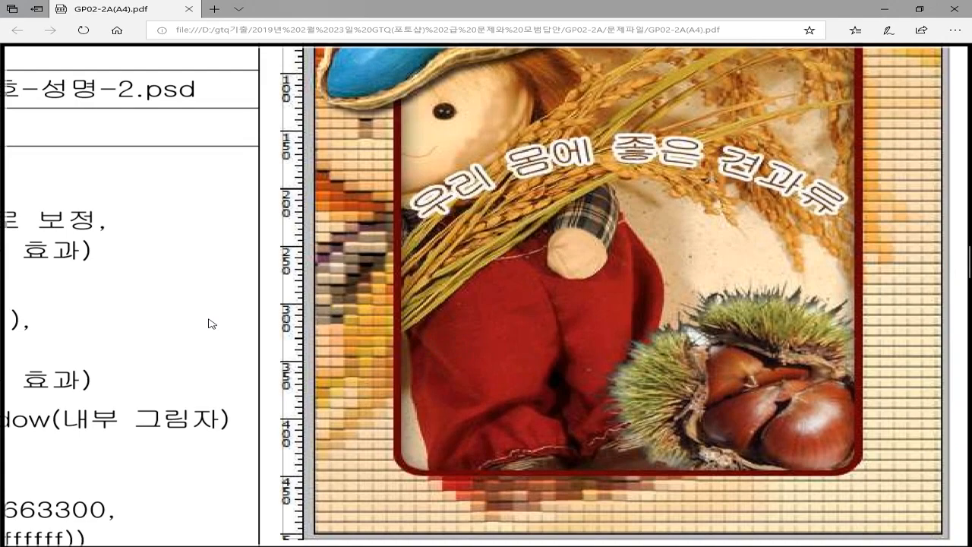
scroll(206, 310, "down", 3)
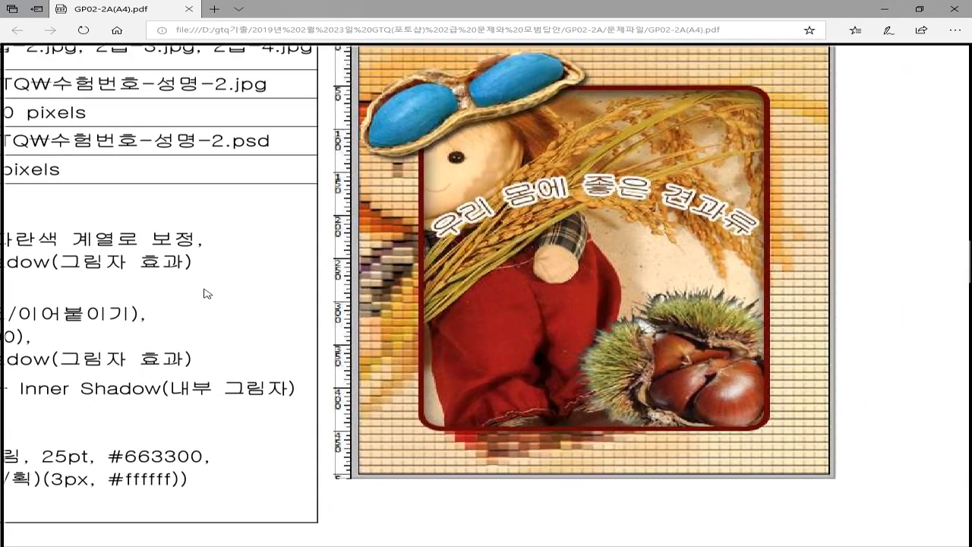
scroll(516, 402, "down", 1)
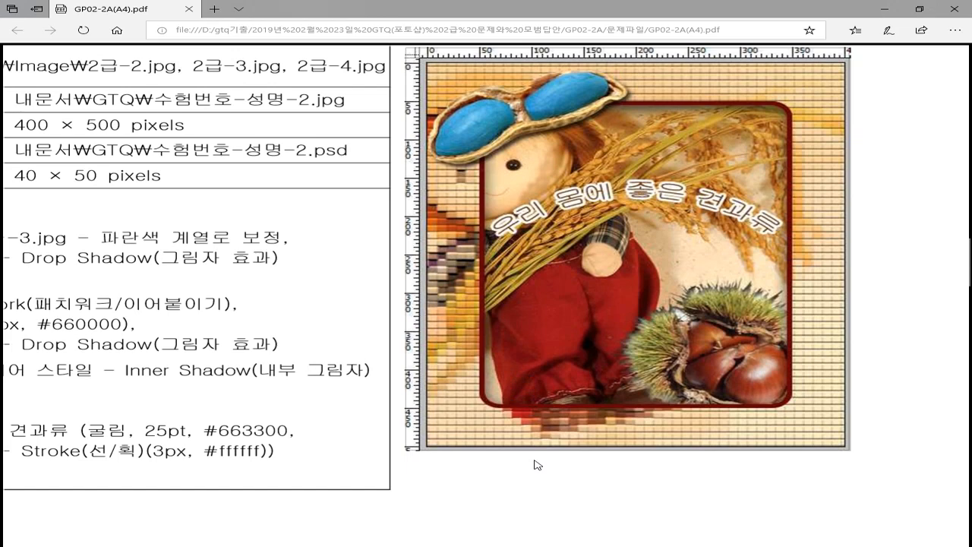
key("alt+Tab")
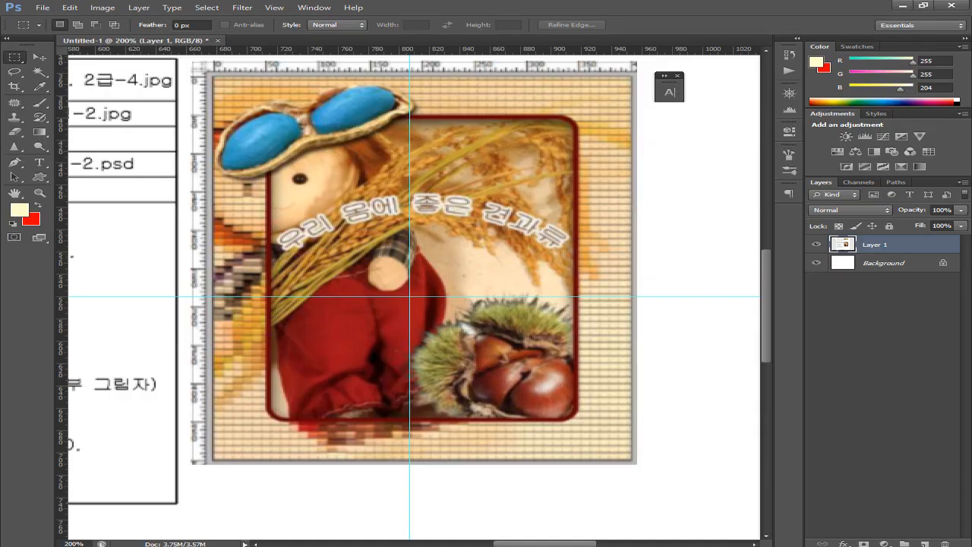
Paste the closer reference capture as Layer 2 and move the horizontal and vertical guides over it
key("ctrl+v")
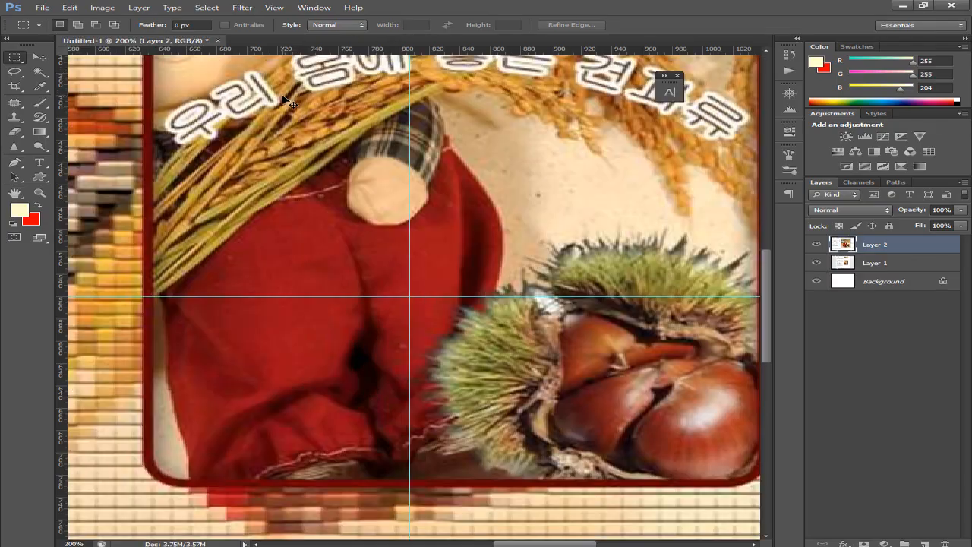
scroll(299, 235, "up", 2)
scroll(252, 238, "right", 3)
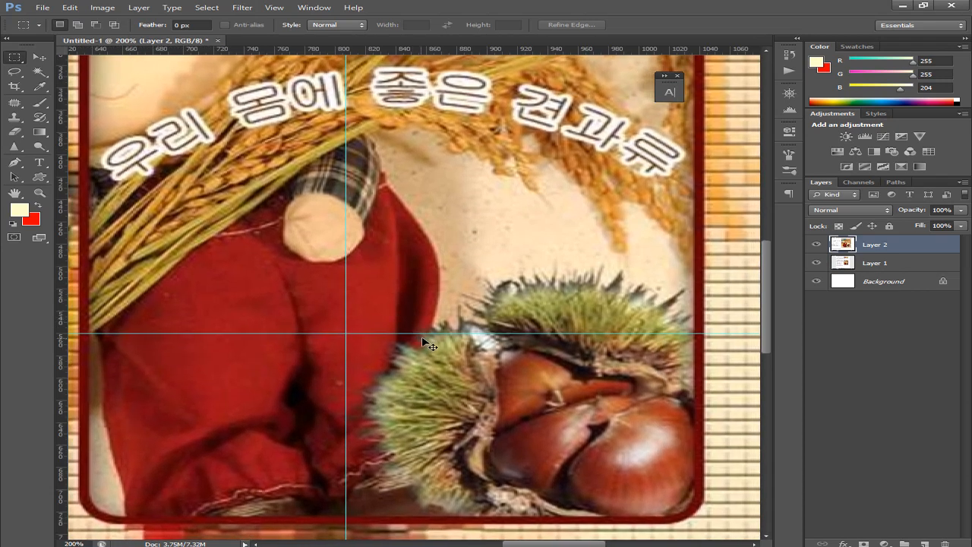
left_click_drag(419, 338, 477, 277)
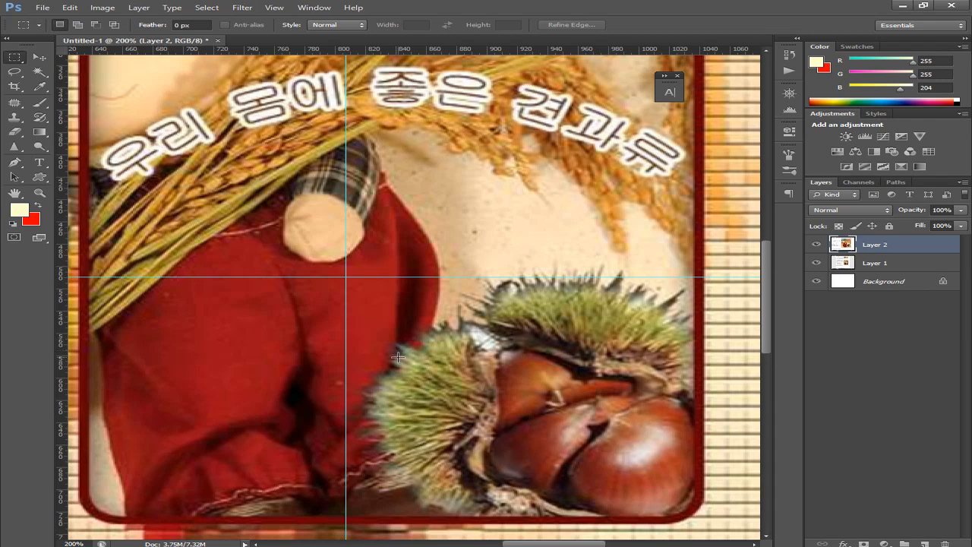
left_click_drag(346, 372, 363, 365)
Pan across the reference to check the glasses, rice stalks, left edge, face and curved text
left_click_drag(443, 262, 481, 327)
left_click_drag(441, 390, 492, 403)
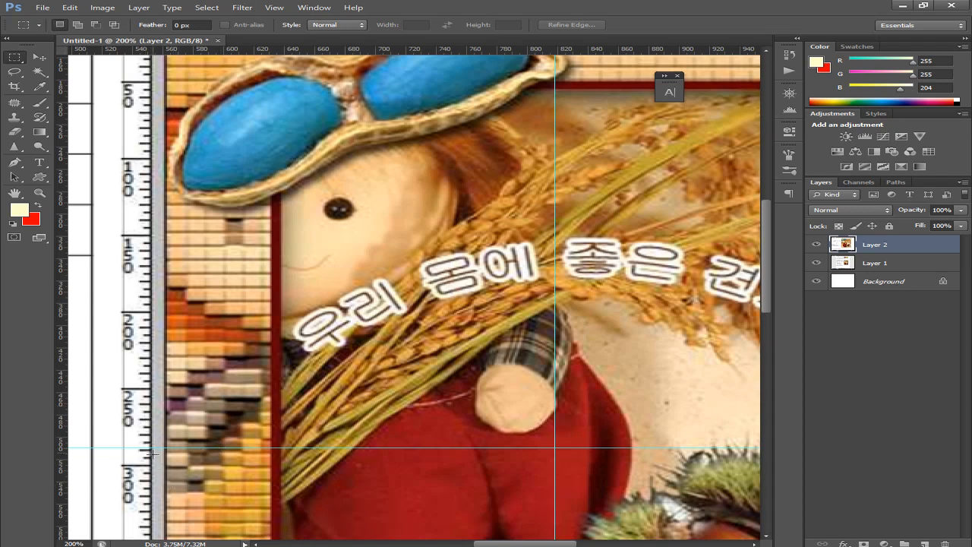
left_click_drag(434, 384, 220, 503)
left_click_drag(360, 389, 332, 438)
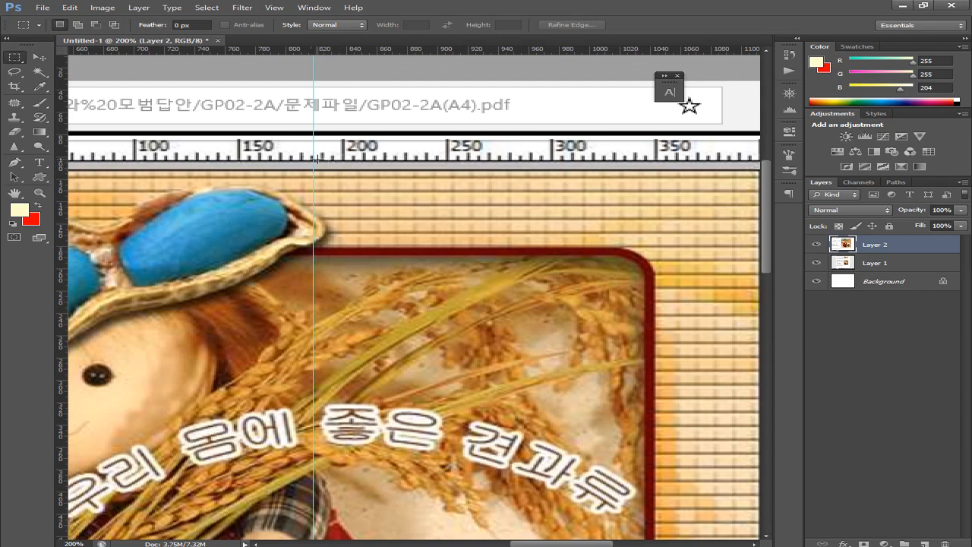
left_click_drag(348, 309, 555, 158)
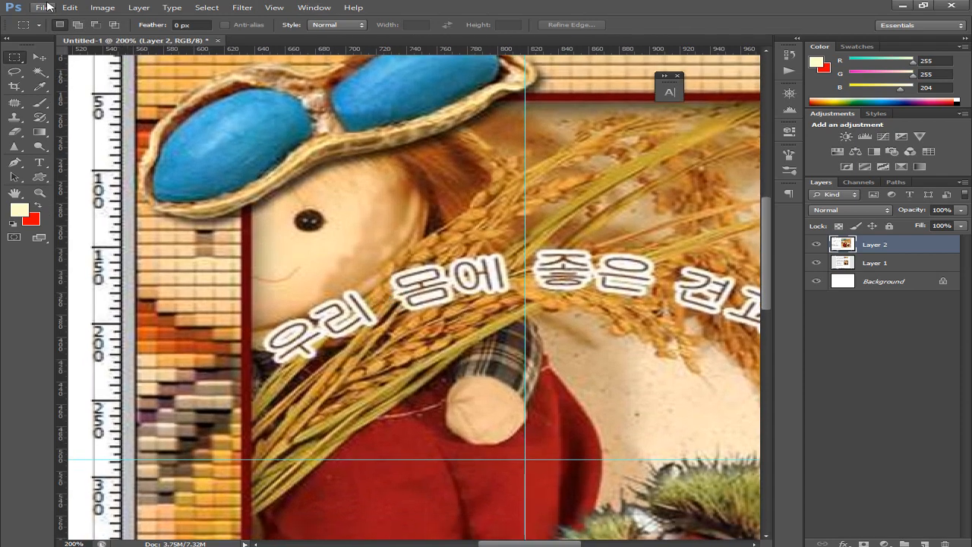
Make a new document 400 pixels wide by 500 pixels high
left_click(43, 8)
left_click(50, 20)
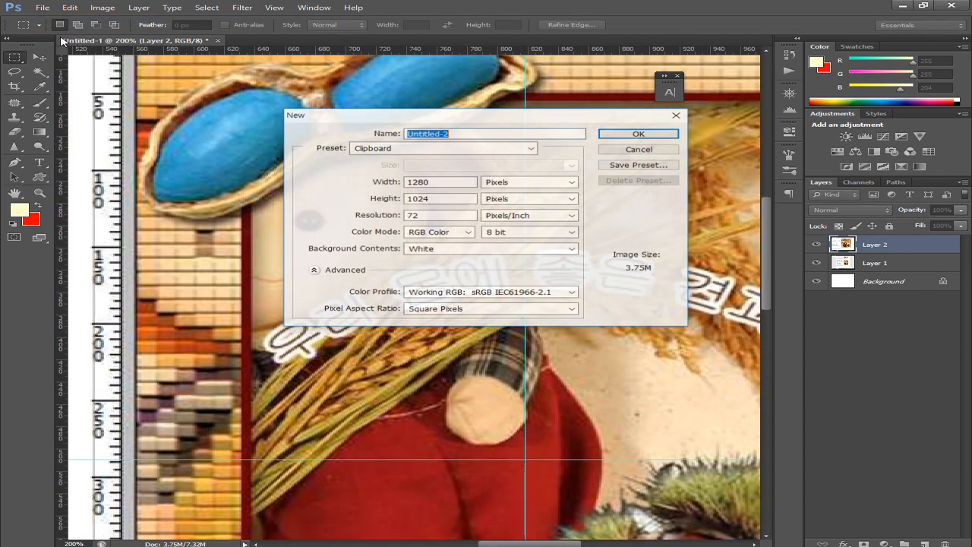
left_click(418, 182)
double_click(418, 182)
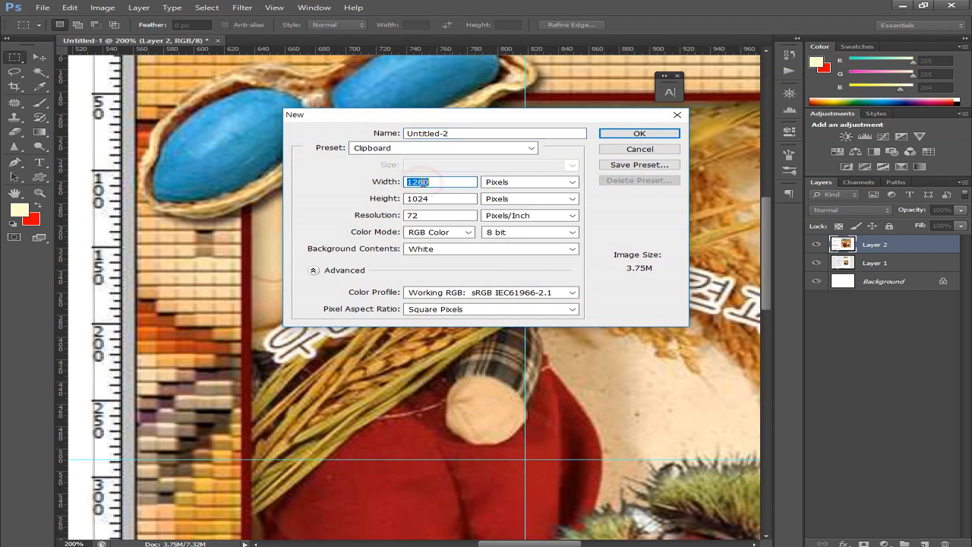
type("400")
key("Tab")
key("Tab")
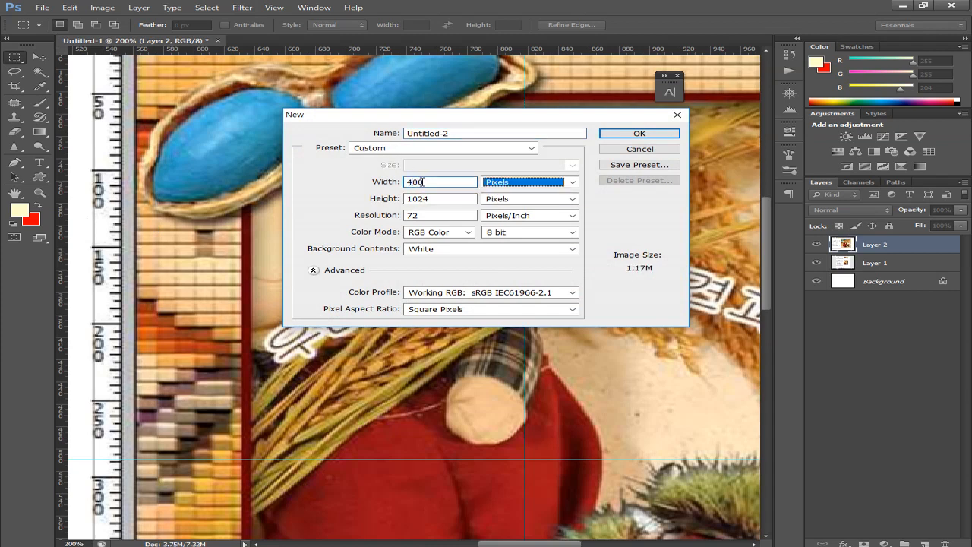
type("500")
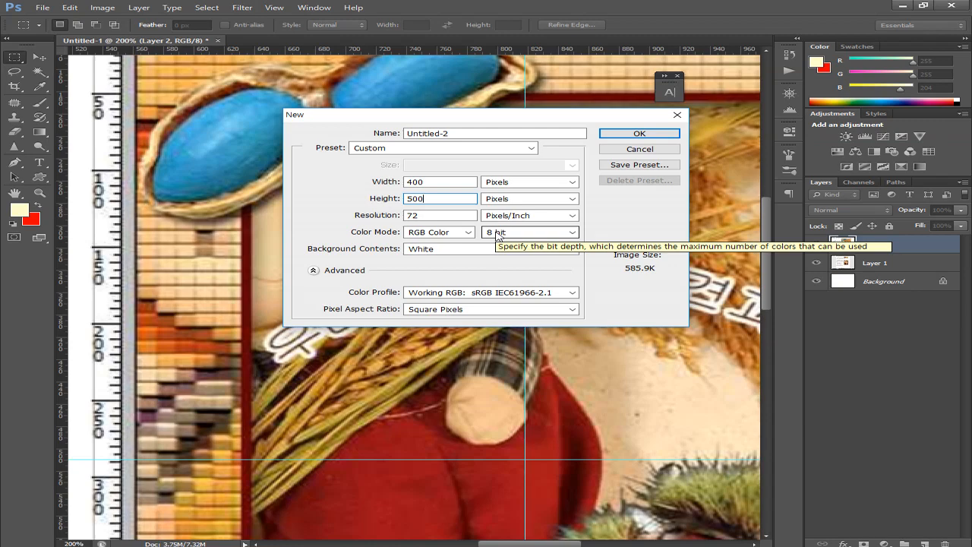
left_click(628, 134)
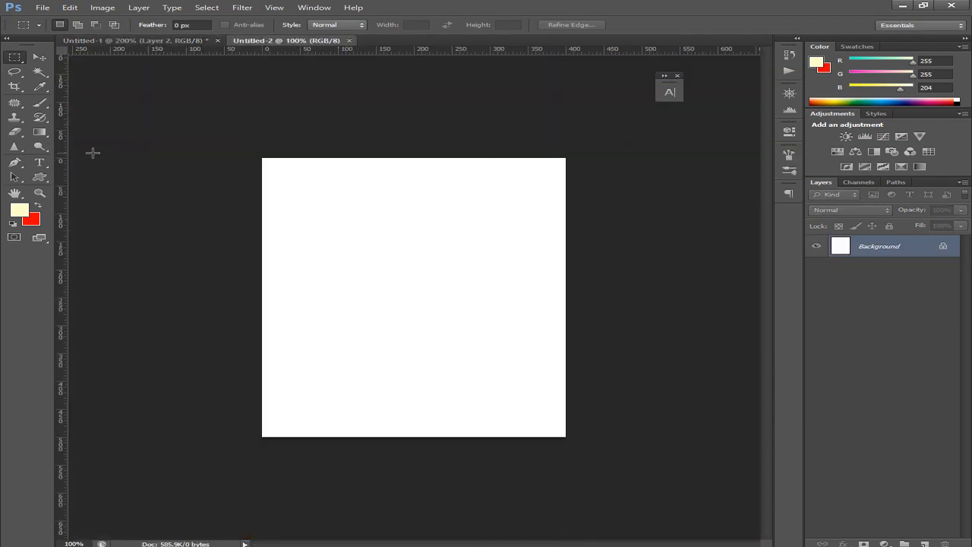
Save the blank canvas under the name 문제2.psd inside the gtq기출 folder
left_click(42, 9)
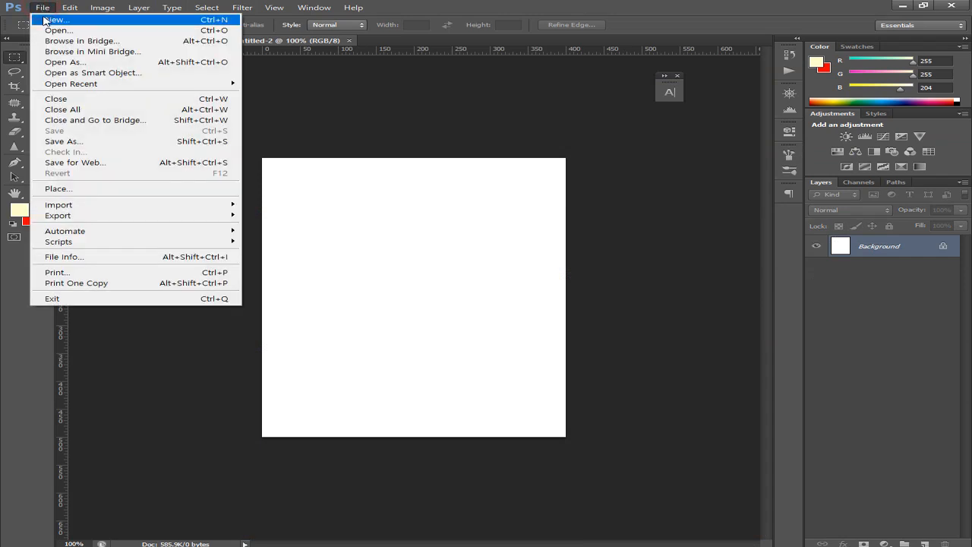
left_click(57, 143)
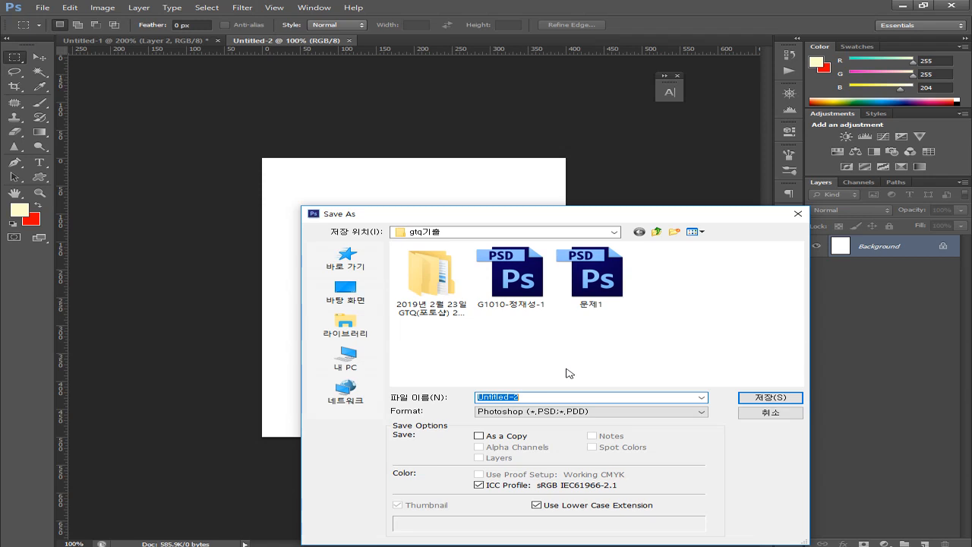
type("answp")
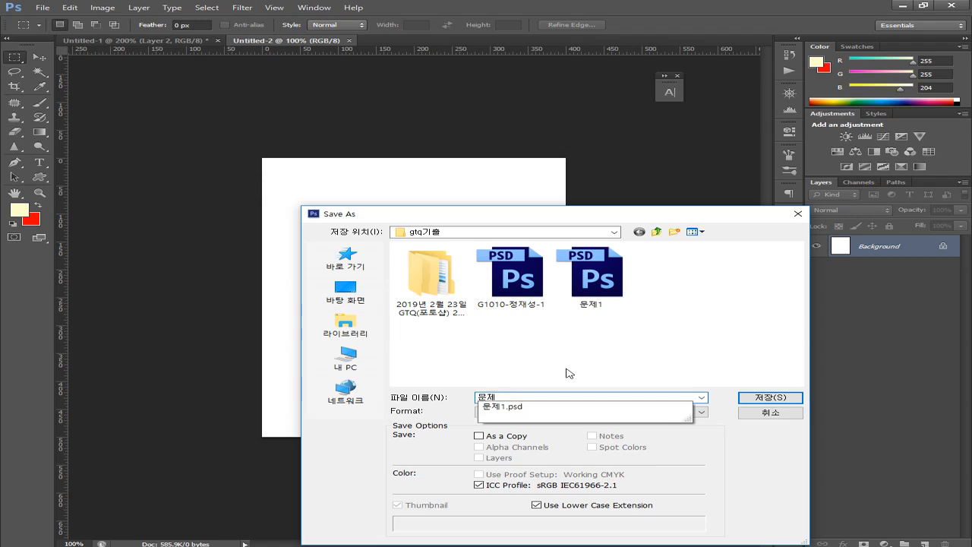
type("2")
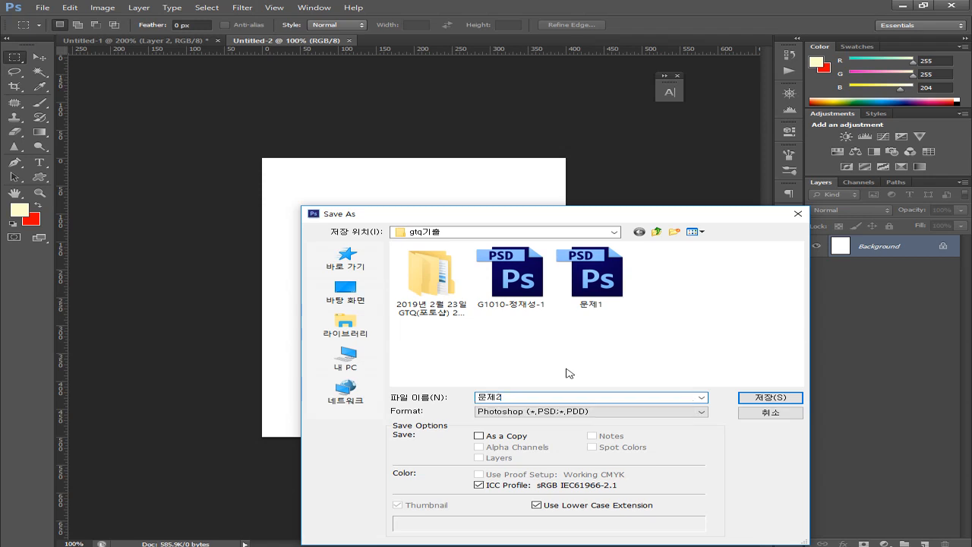
key("Return")
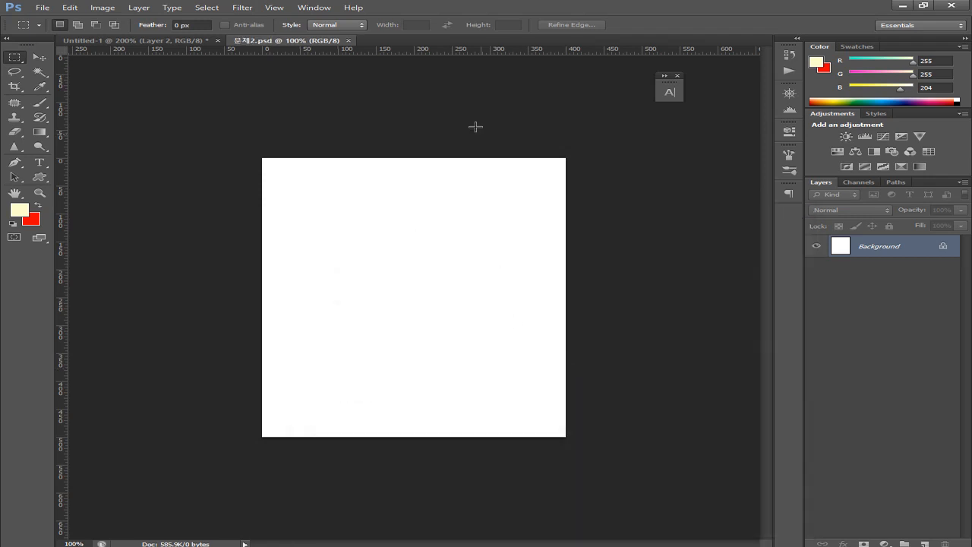
left_click(40, 8)
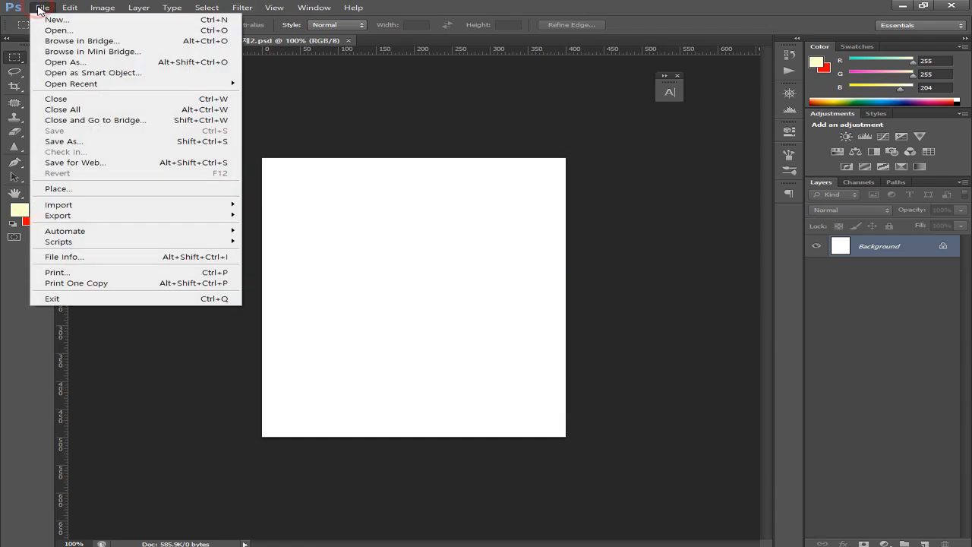
Browse to GP02-2A\소스파일 and open 2급-2, 2급-3 and 2급-4 together
left_click(43, 31)
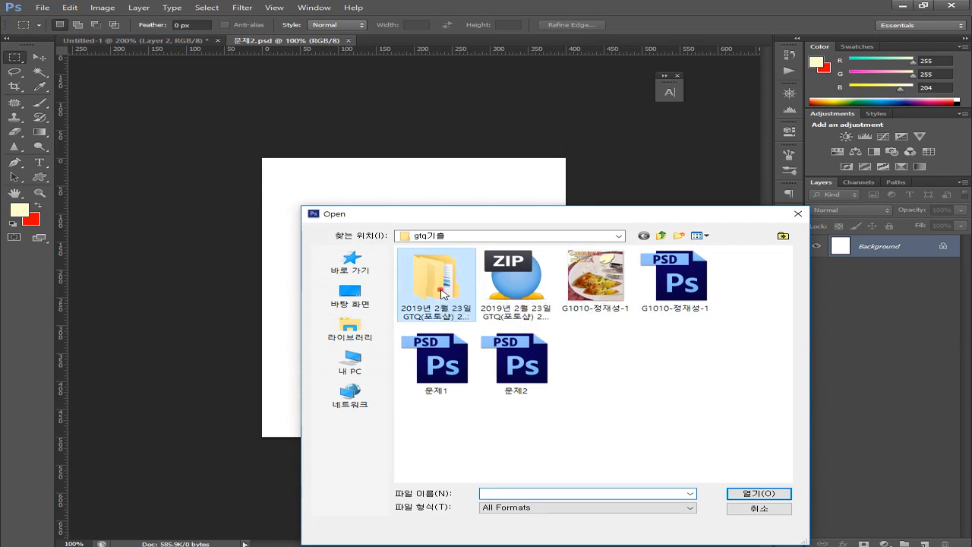
double_click(441, 294)
double_click(430, 264)
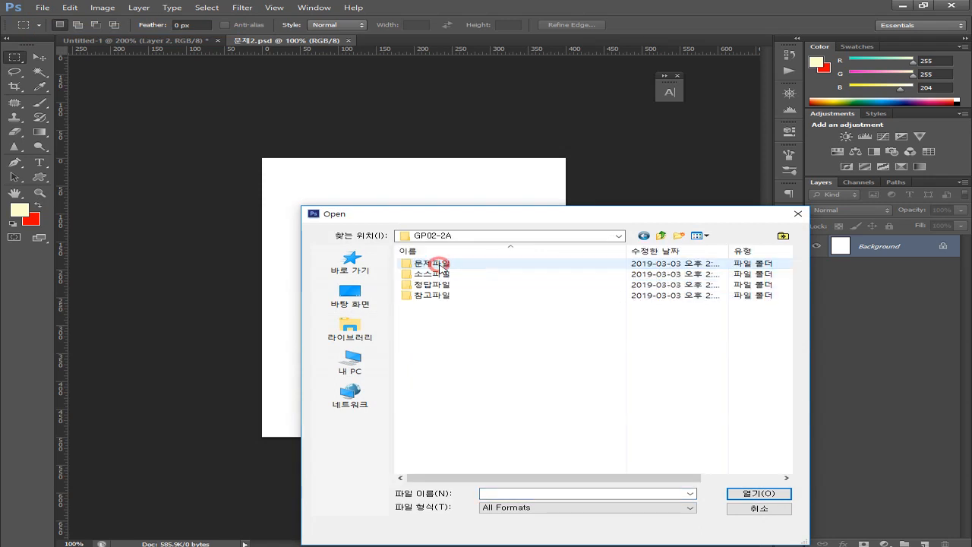
double_click(437, 277)
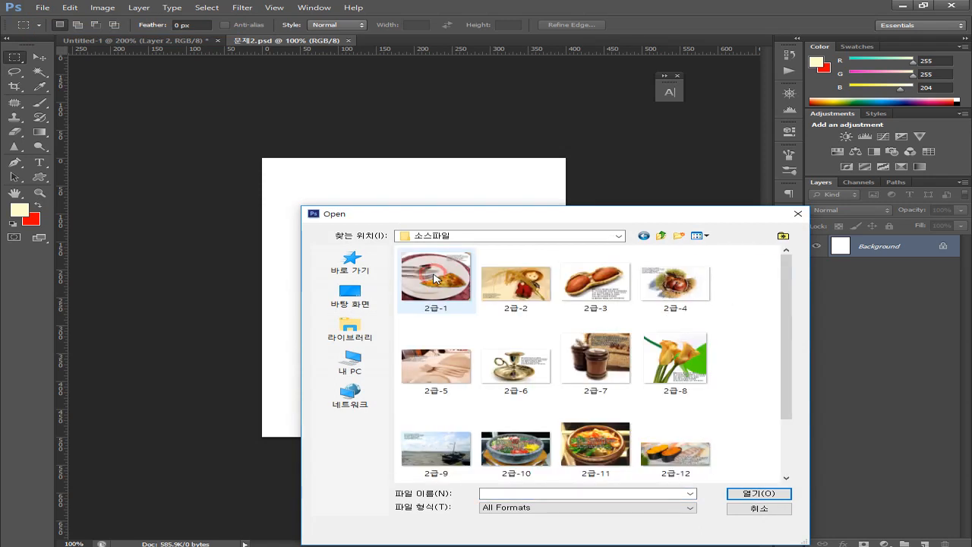
left_click(524, 288)
left_click(595, 287, "ctrl")
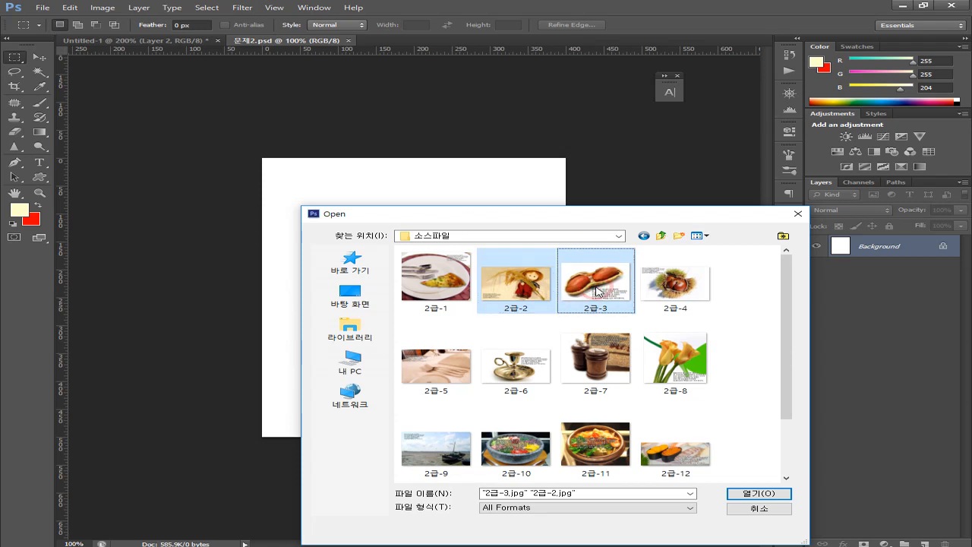
left_click(690, 290, "ctrl")
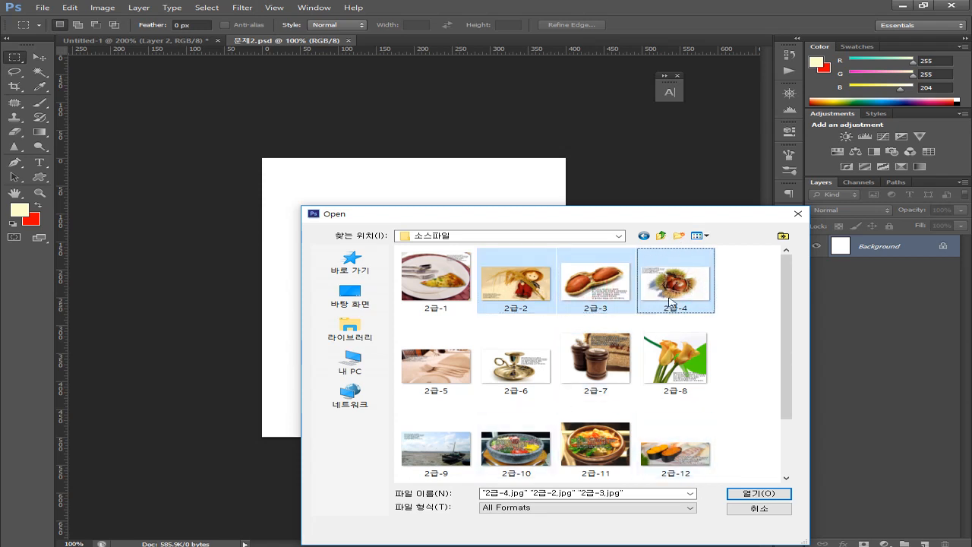
left_click(762, 495)
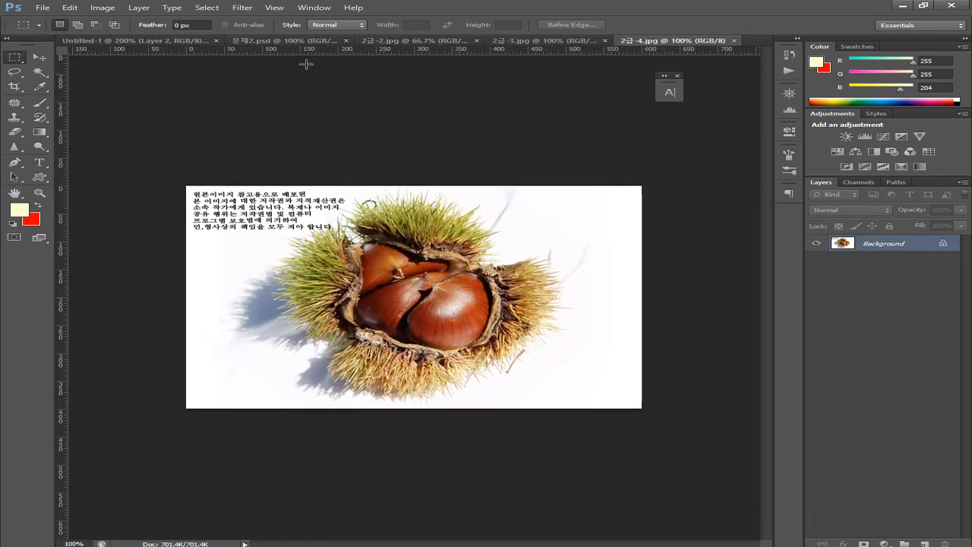
Copy the full 2급-2.jpg doll-and-rice photo into 문제2.psd as a new layer, then view Untitled-1
left_click(408, 43)
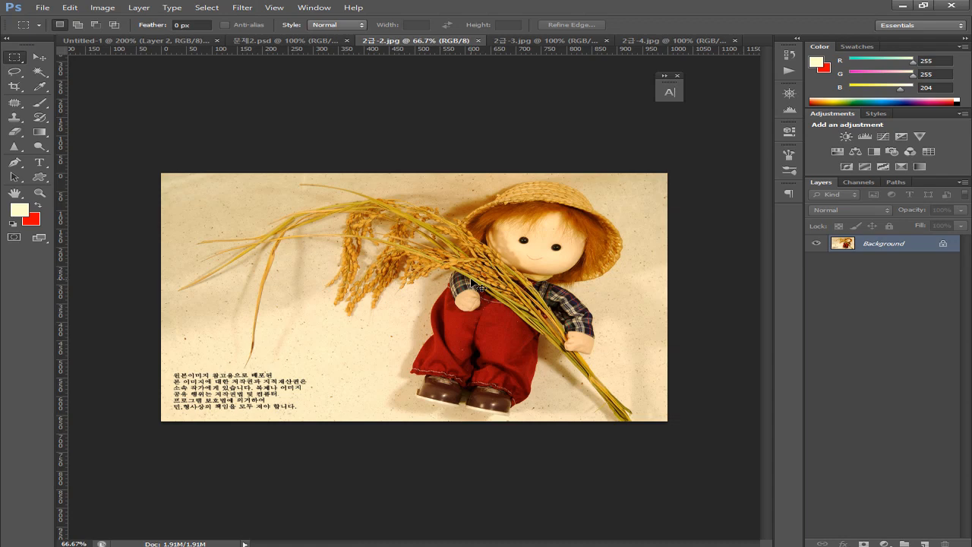
key("ctrl+a")
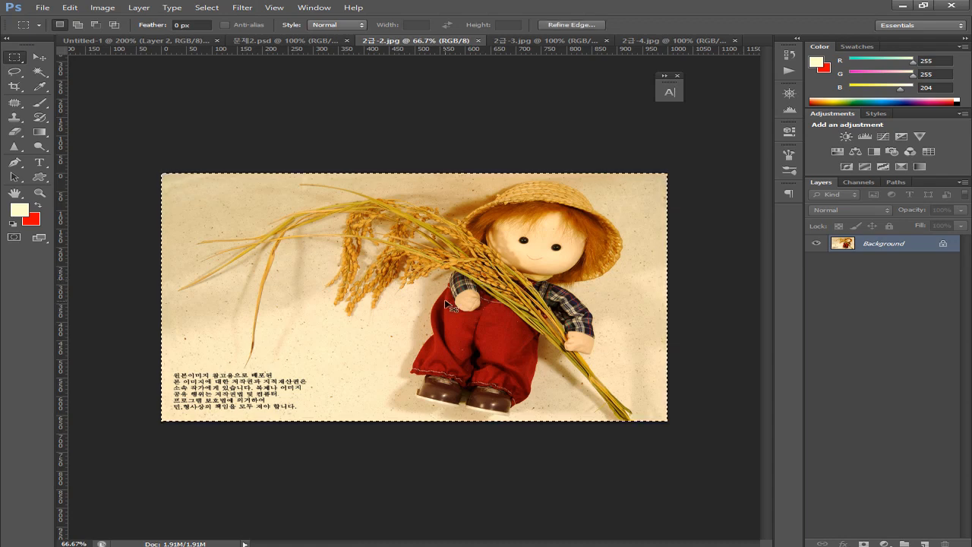
left_click(265, 41)
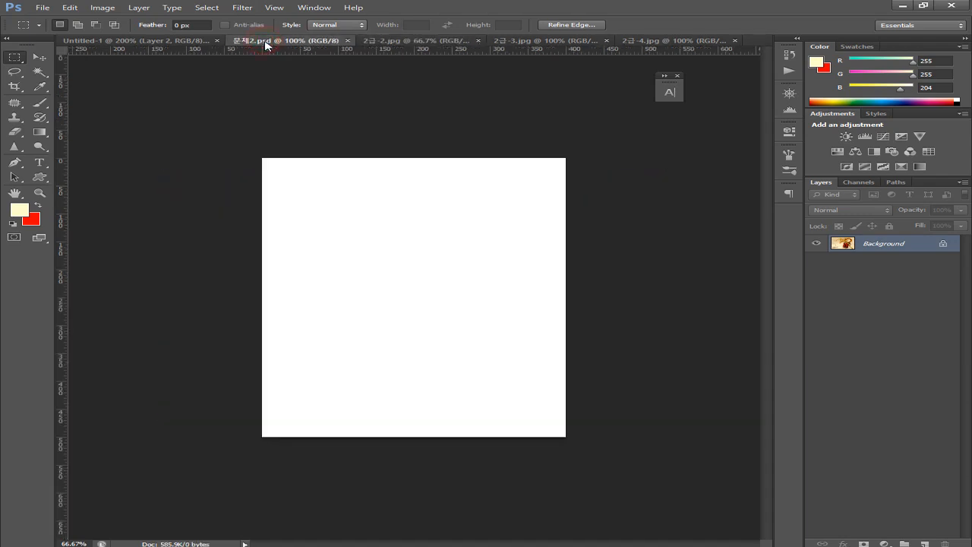
key("ctrl+v")
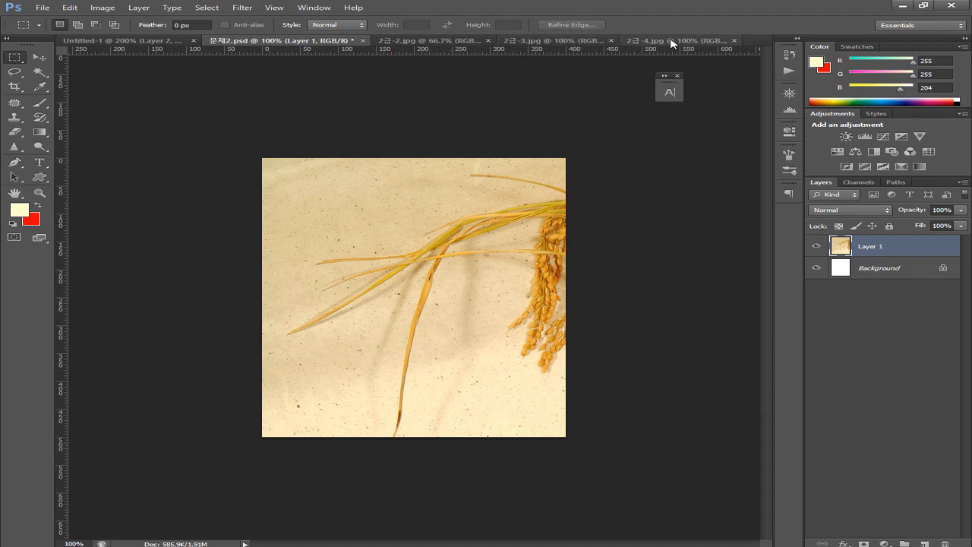
left_click(154, 41)
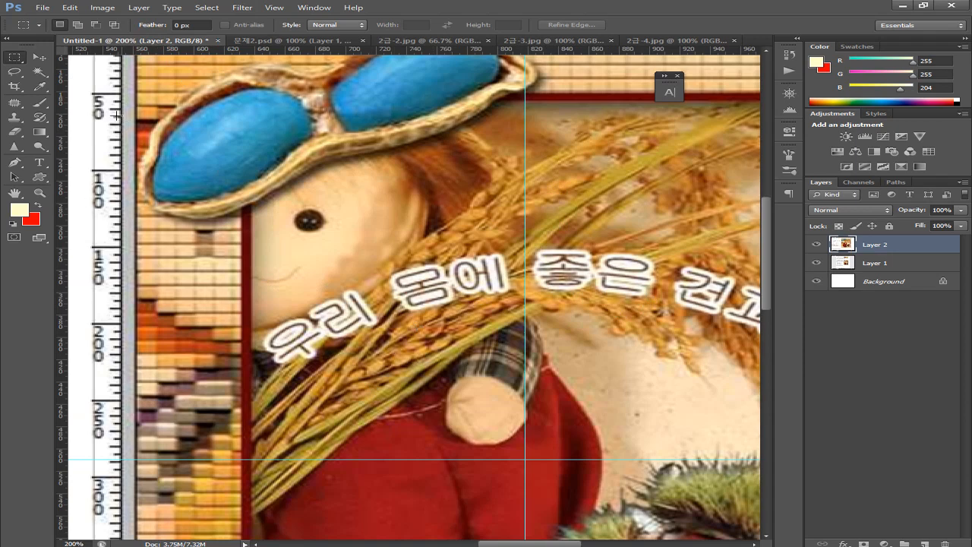
Select the Move tool and pan the reference to show the doll's body and chestnuts
left_click(39, 72)
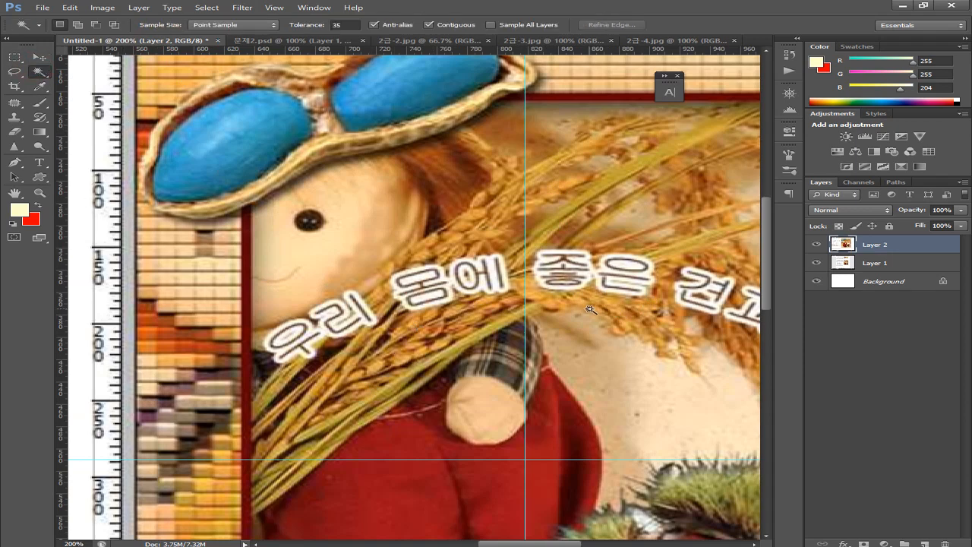
left_click(38, 58)
left_click_drag(443, 253, 614, 270)
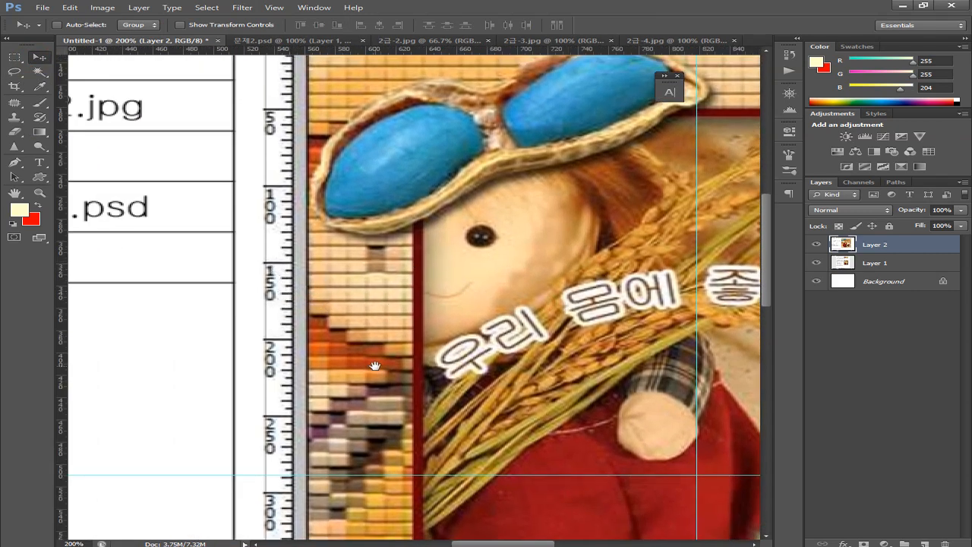
left_click_drag(375, 305, 351, 287)
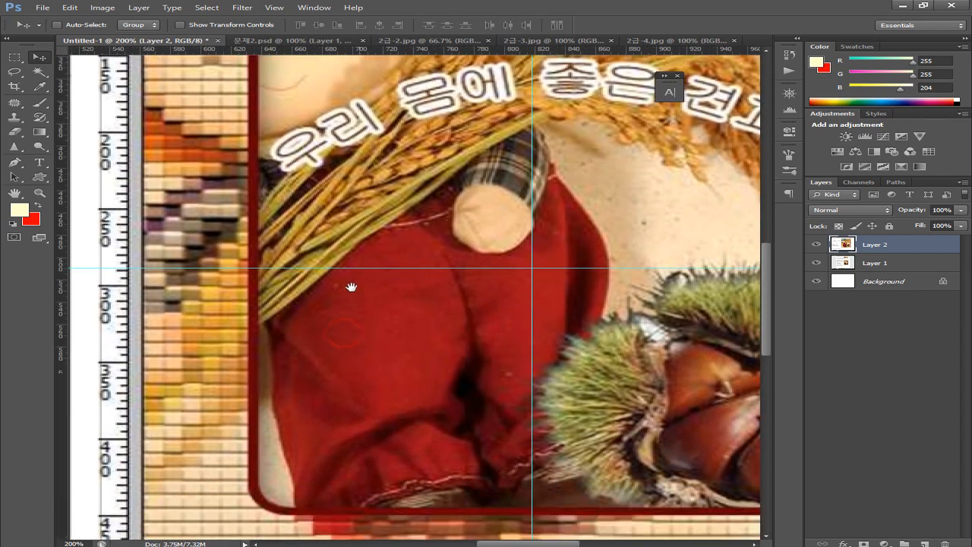
scroll(341, 319, "down", 3)
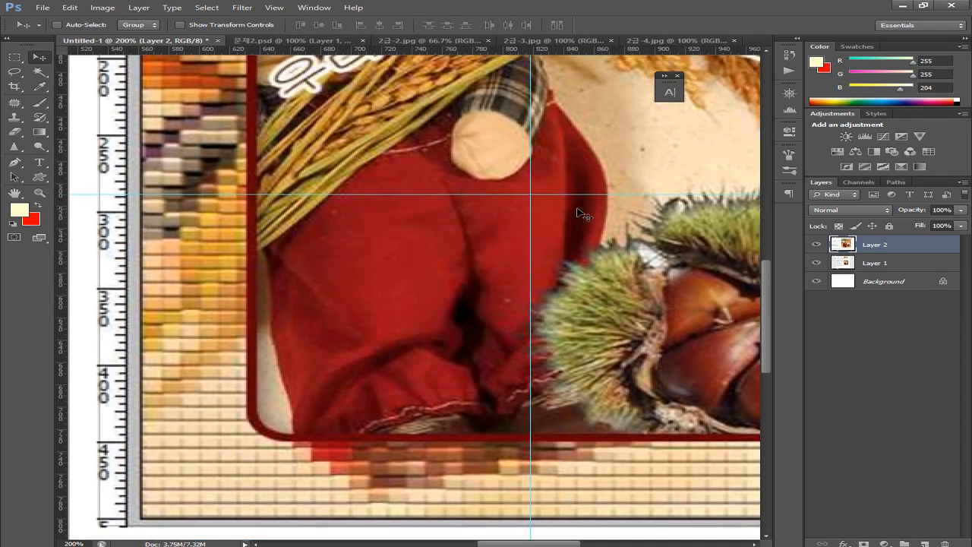
Move the horizontal guide down to about 773.5 px and reposition the vertical guide
left_click_drag(599, 196, 606, 489)
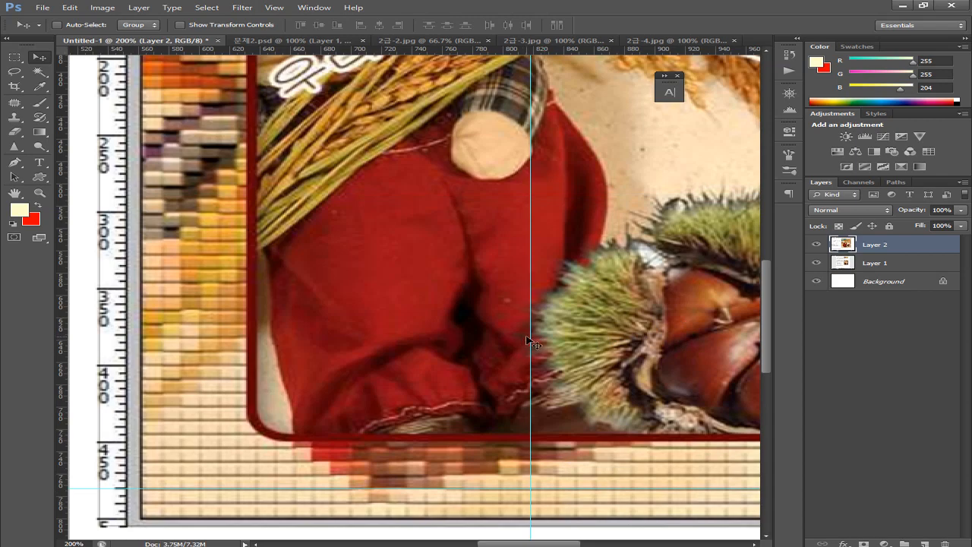
left_click_drag(531, 340, 609, 346)
key("space")
left_click_drag(611, 271, 575, 430)
left_click_drag(593, 326, 578, 385)
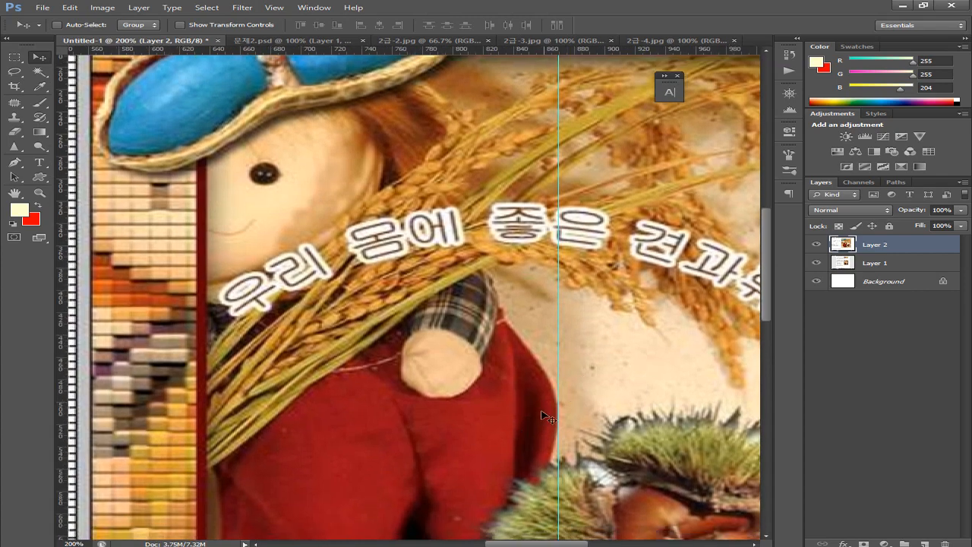
scroll(560, 390, "up", 4)
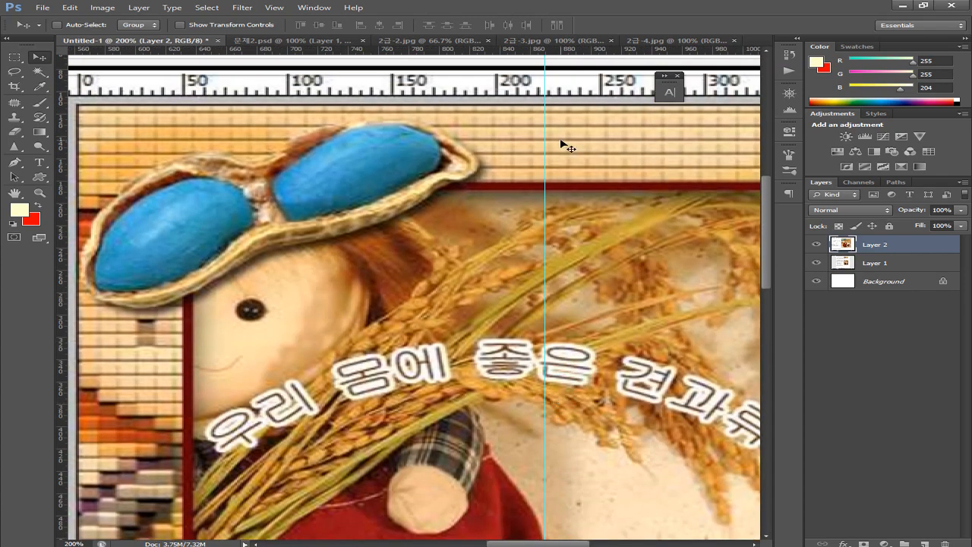
In 문제2.psd, free-transform the pasted photo left and up so the doll shows, and commit
left_click(271, 42)
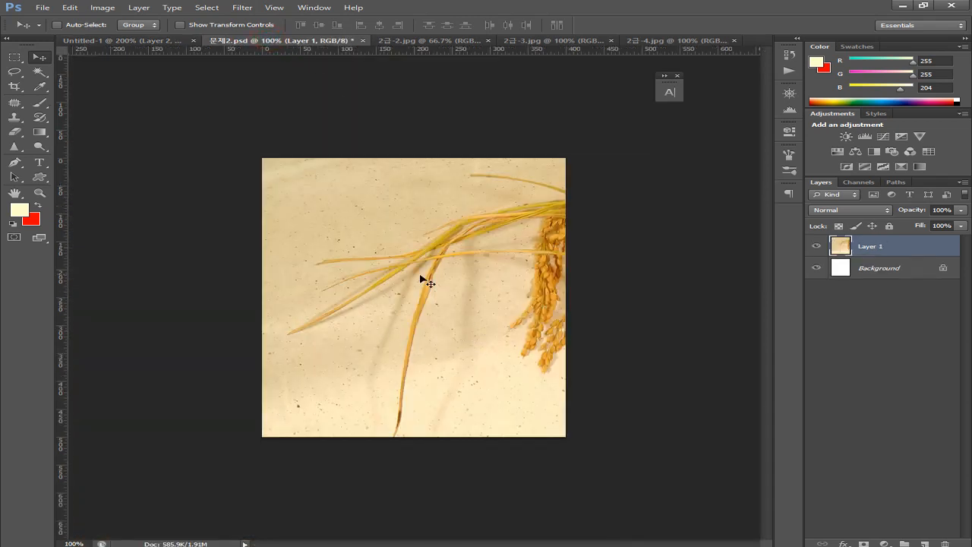
key("ctrl+t")
left_click_drag(489, 341, 380, 345)
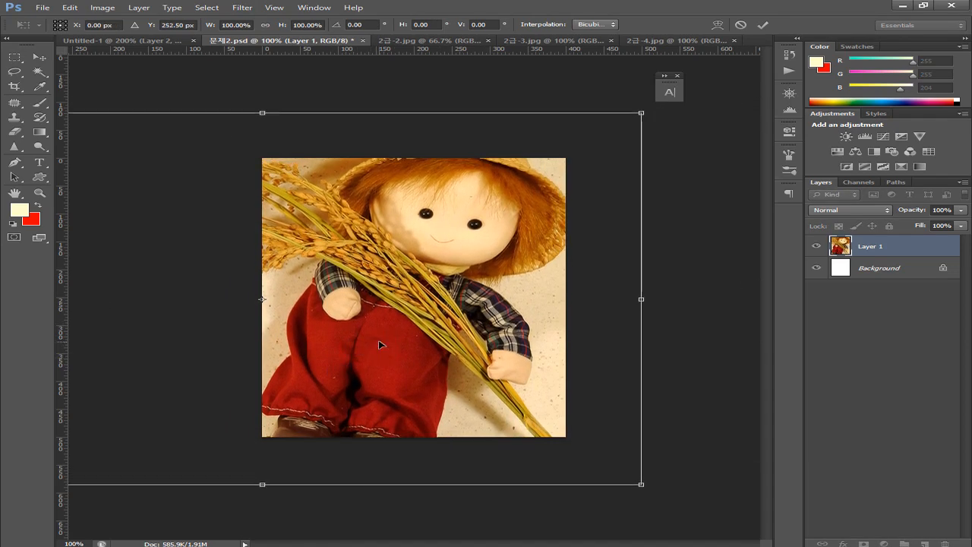
double_click(358, 338)
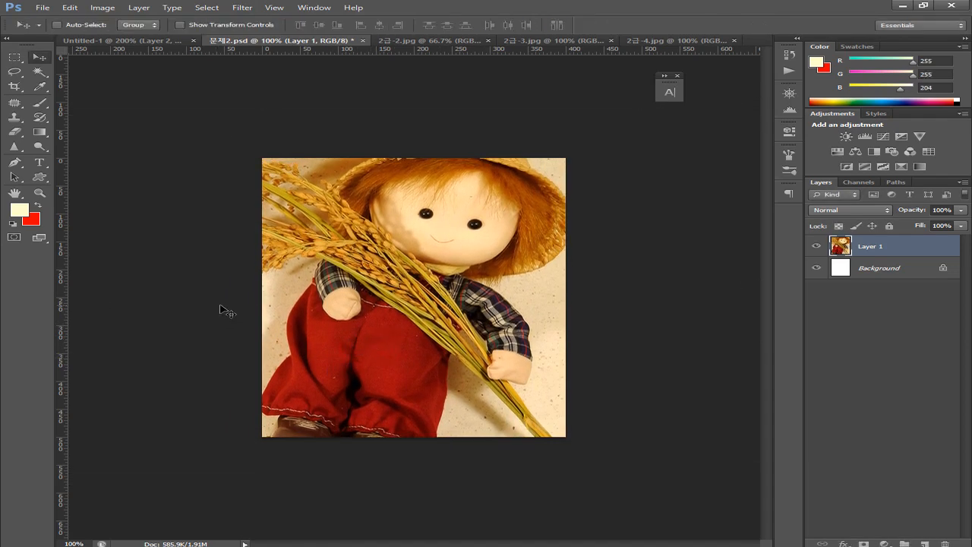
Zoom in and place a horizontal guide at 480 px near the canvas bottom
key("ctrl+equal")
key("ctrl+equal")
scroll(261, 307, "down", 5)
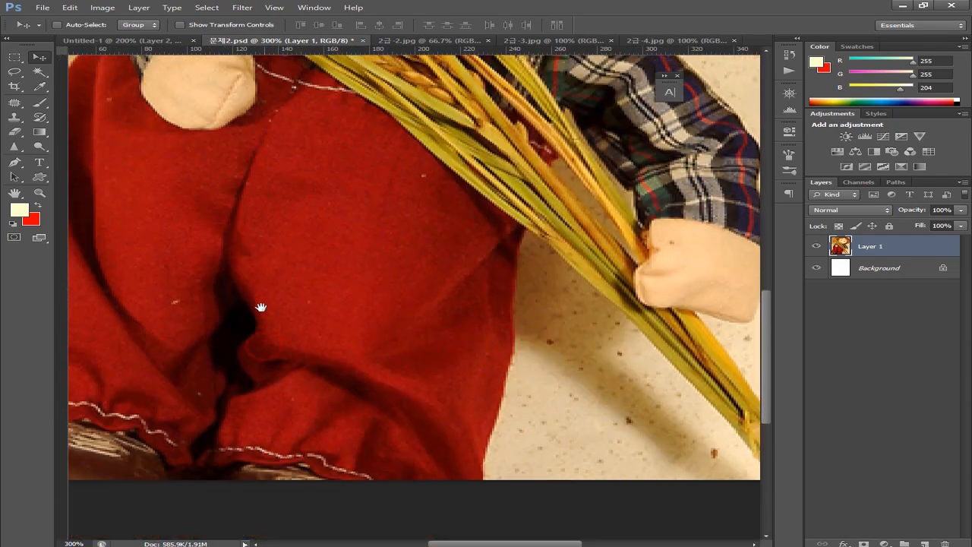
scroll(261, 307, "down", 3)
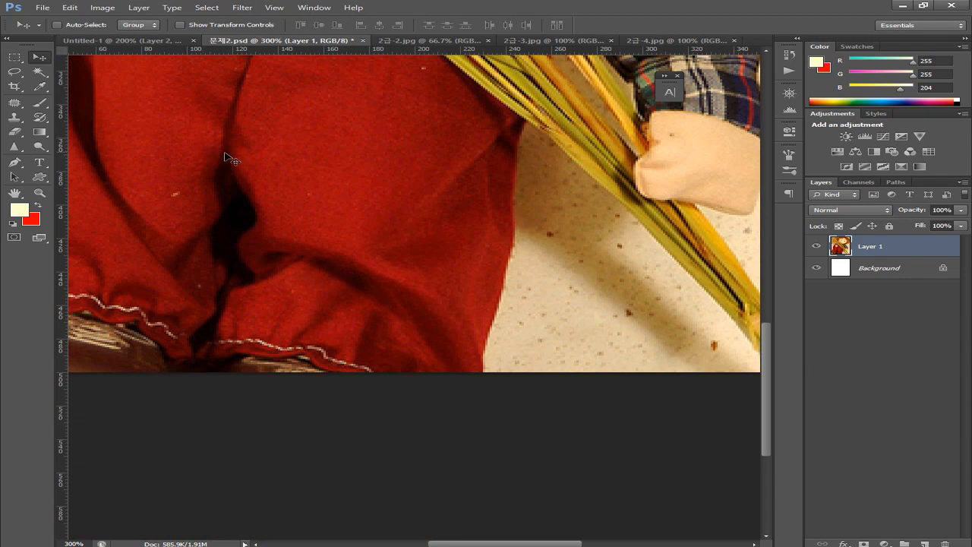
left_click_drag(331, 52, 333, 354)
left_click_drag(334, 357, 333, 360)
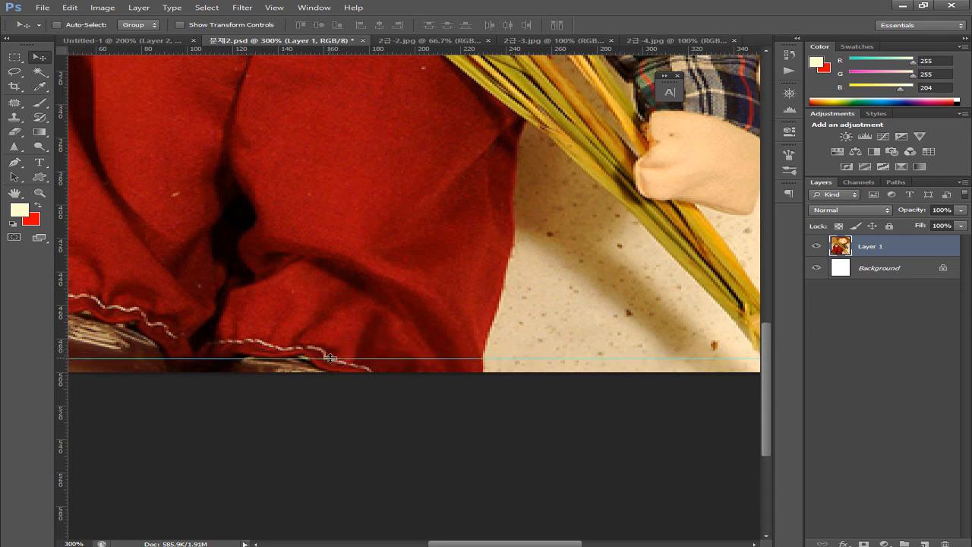
scroll(334, 362, "up", 1)
scroll(332, 362, "up", 2)
left_click_drag(314, 401, 456, 408)
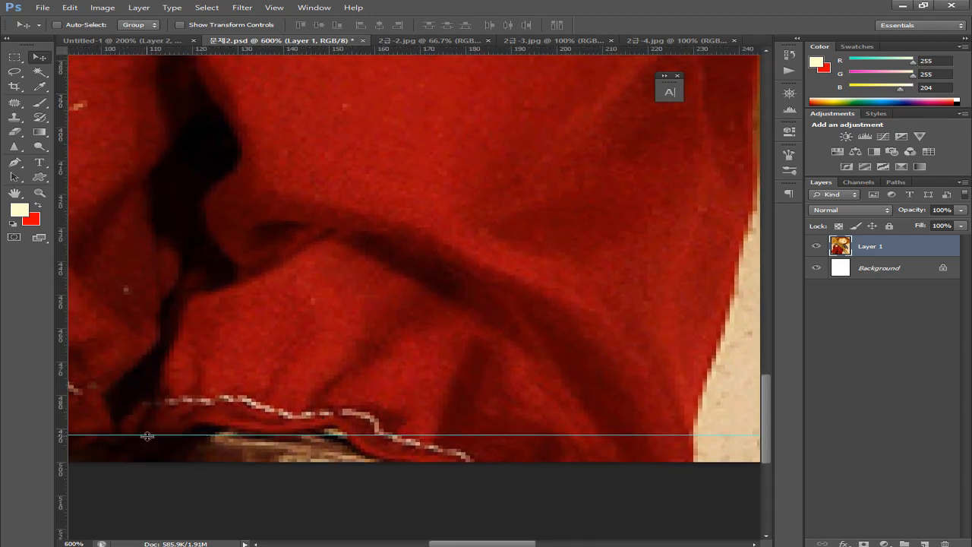
left_click_drag(149, 434, 189, 394)
left_click_drag(375, 274, 396, 400)
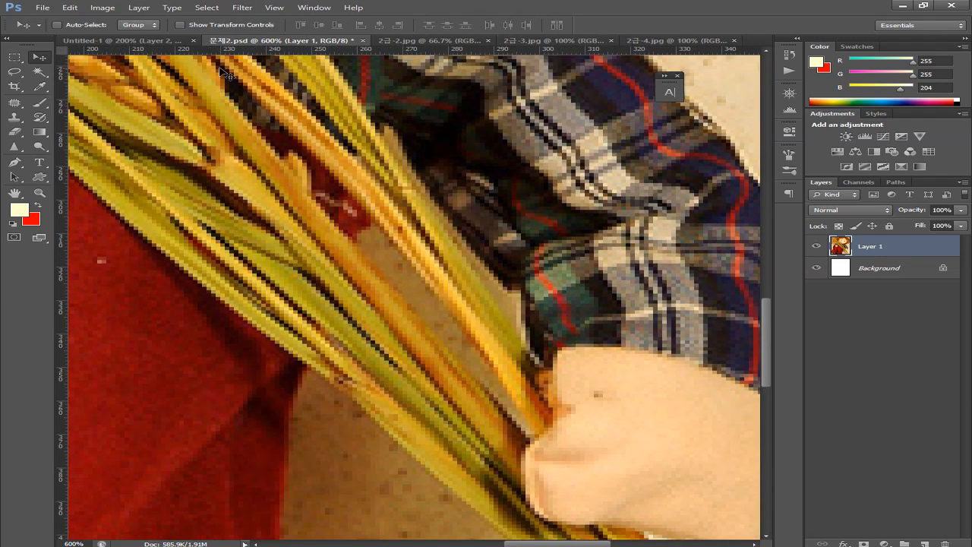
left_click(116, 42)
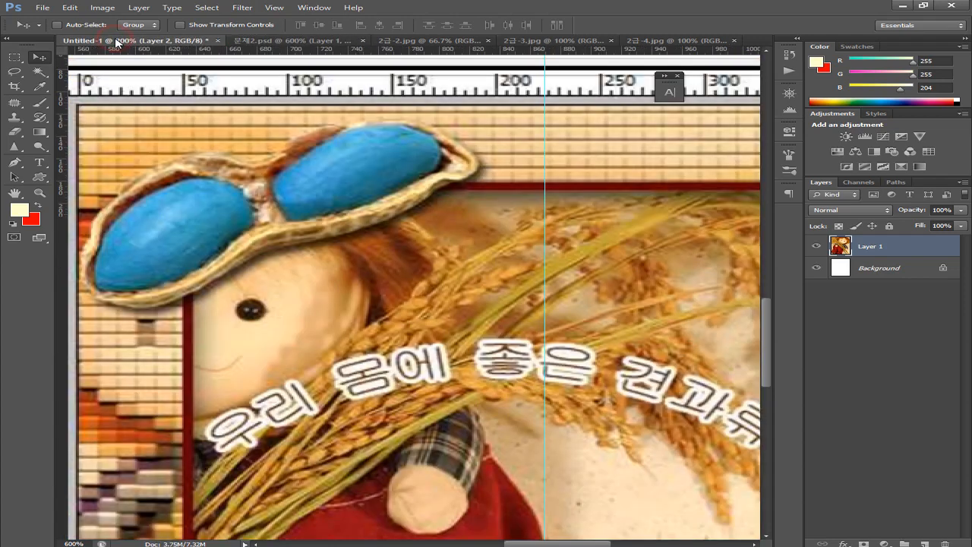
Pan to the frame's top and set a horizontal guide at Y 190 px on its edge
key("ctrl+v")
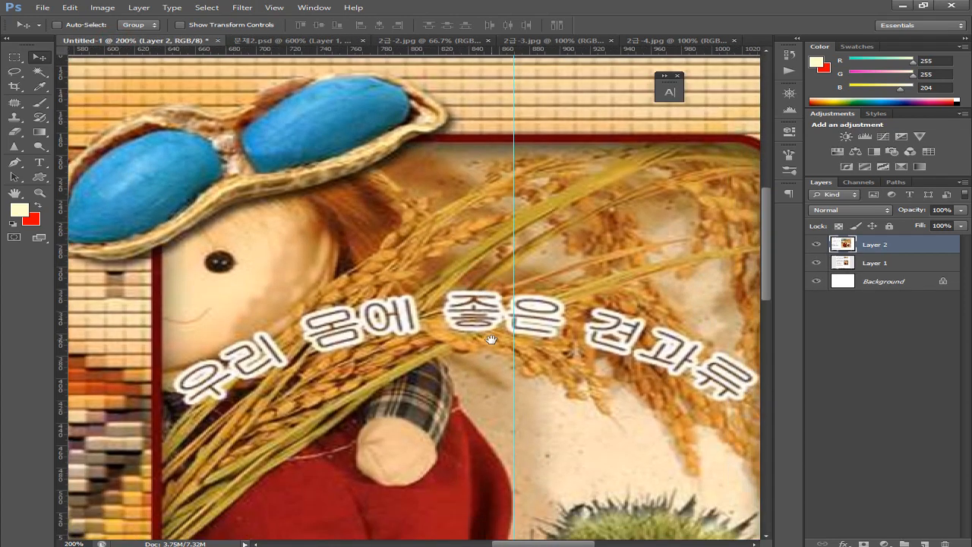
left_click_drag(491, 340, 504, 491)
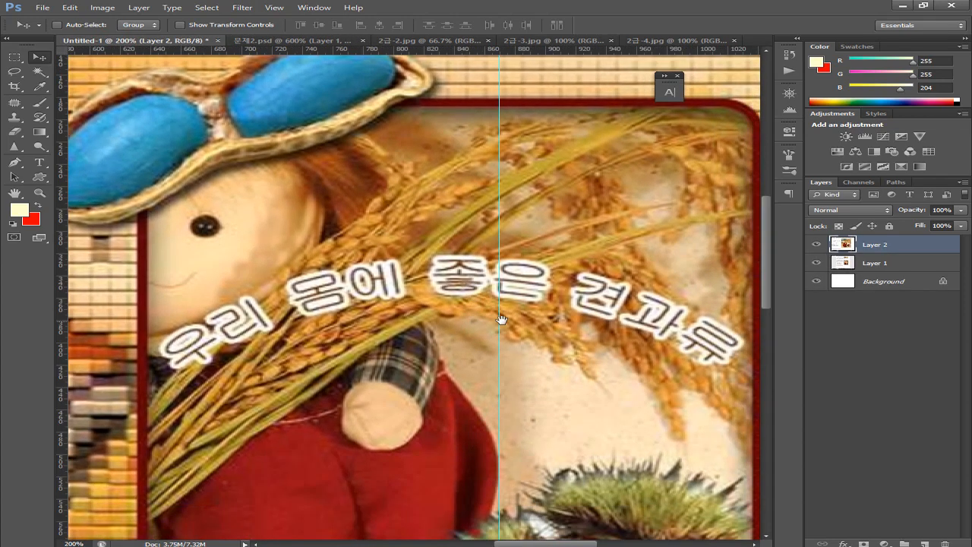
scroll(515, 268, "up", 4)
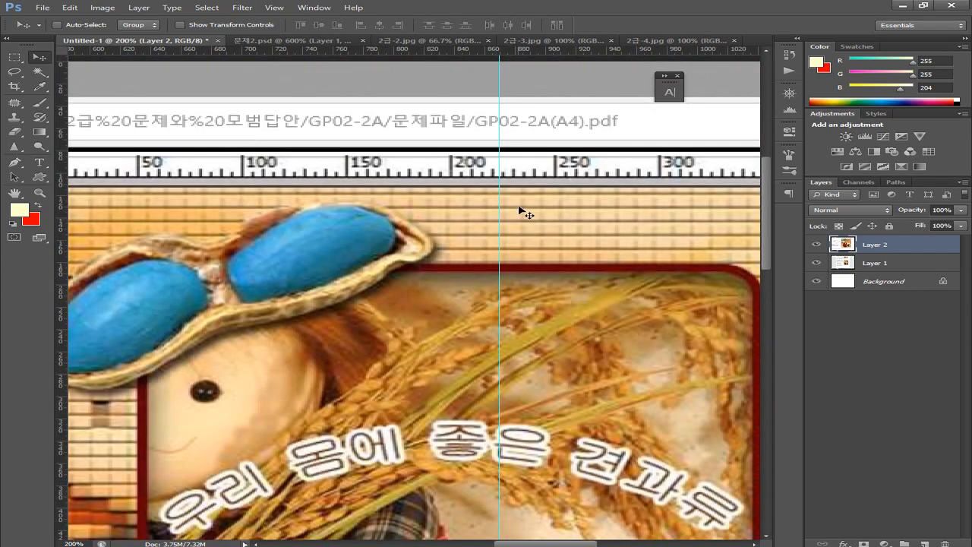
left_click_drag(291, 223, 377, 325)
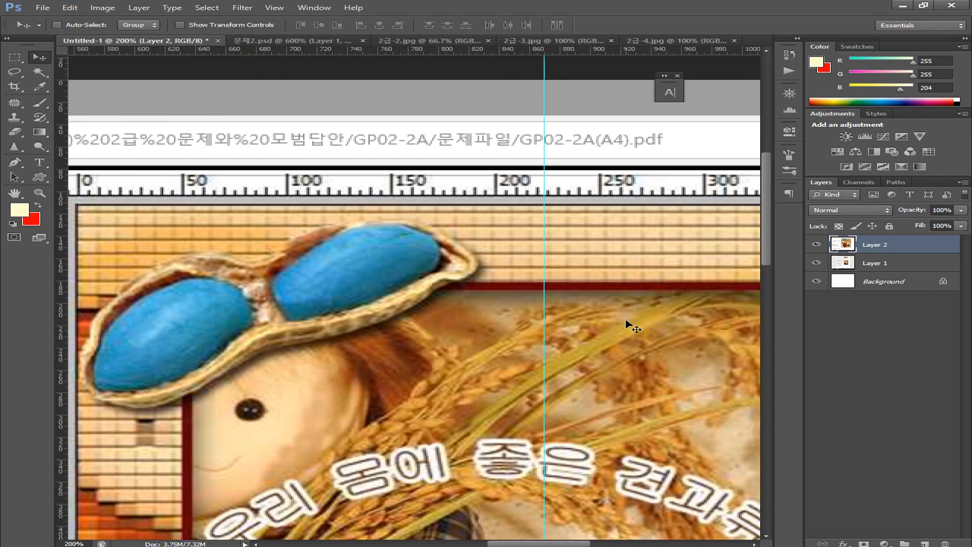
left_click_drag(590, 339, 446, 333)
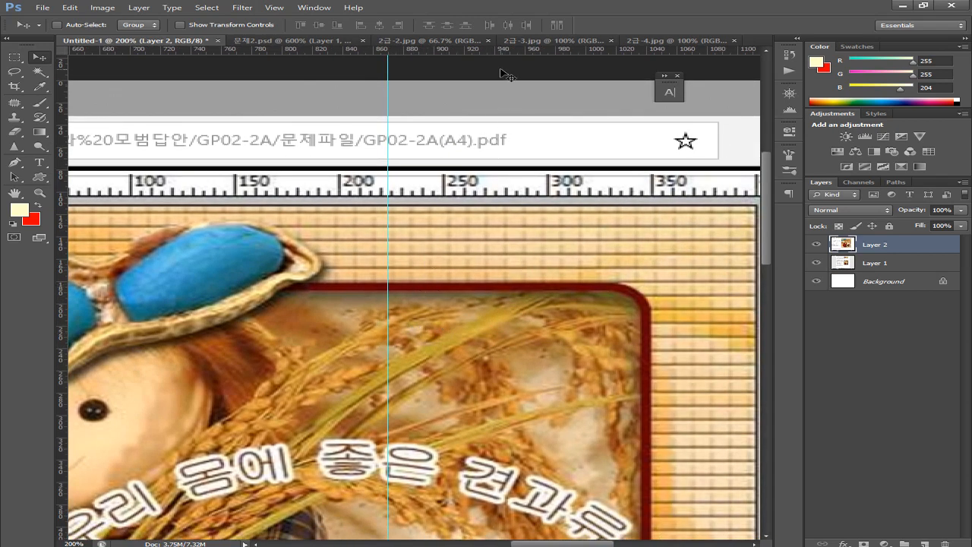
left_click_drag(489, 55, 530, 295)
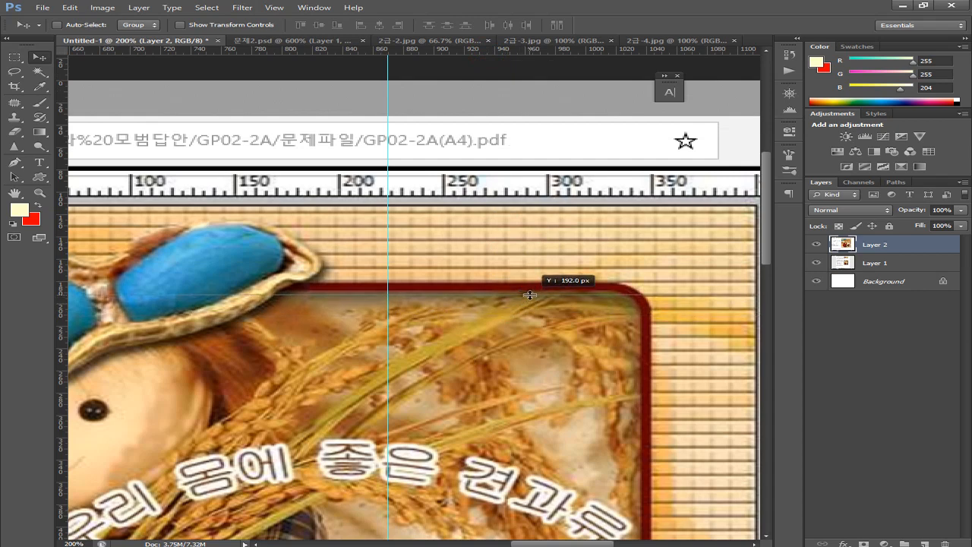
left_click_drag(530, 295, 536, 292)
left_click_drag(297, 376, 557, 382)
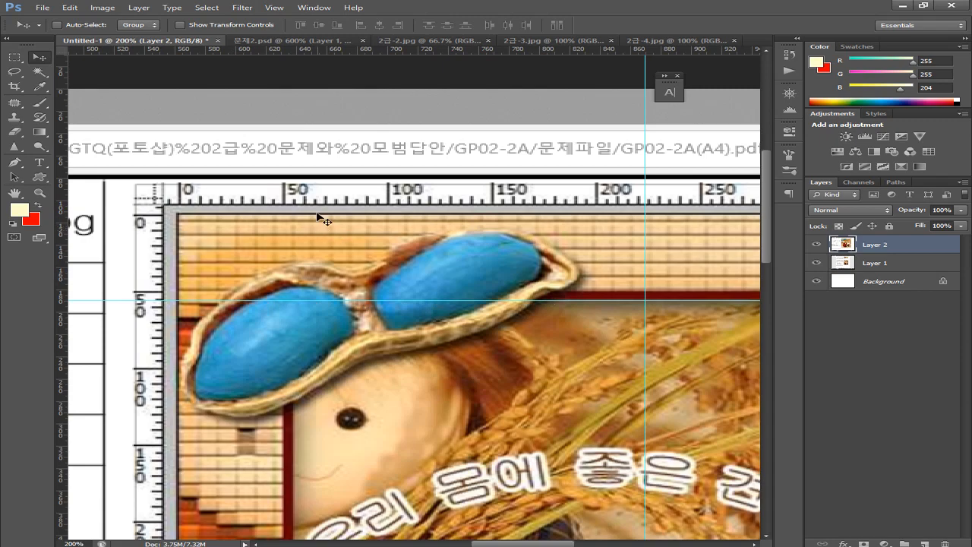
In 문제2.psd, add a horizontal guide near the top of the doll image
left_click(254, 41)
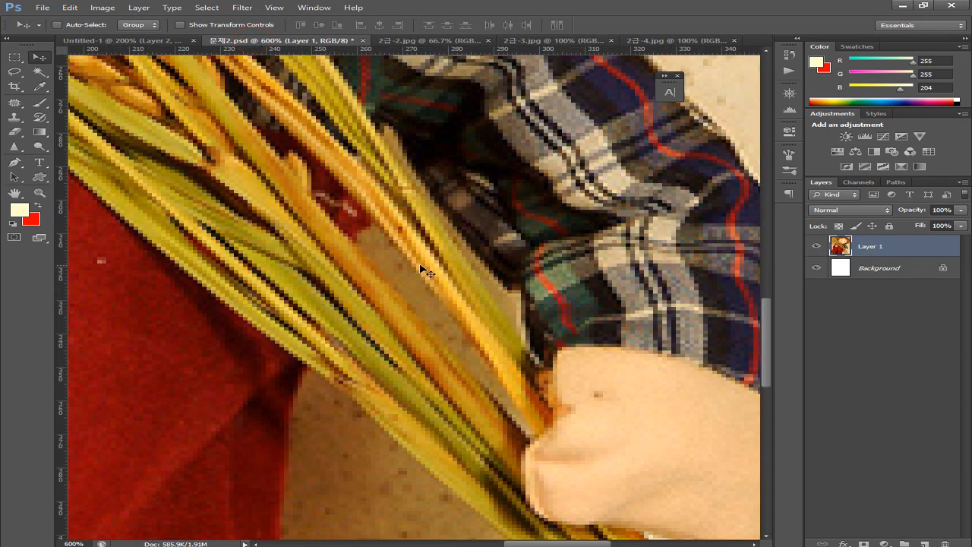
left_click_drag(506, 241, 298, 308)
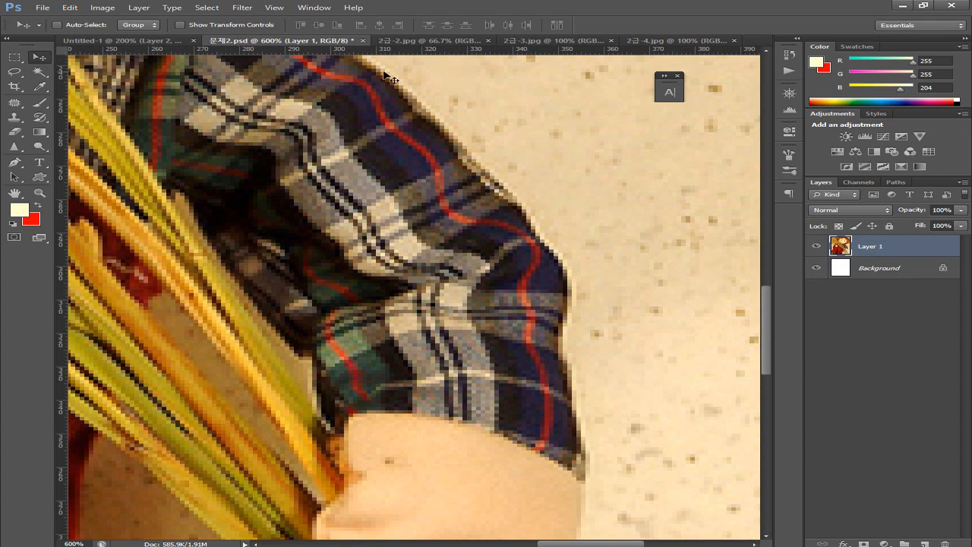
left_click_drag(315, 218, 325, 342)
left_click_drag(357, 50, 322, 402)
Add a vertical guide at X 210 px along the doll's hair
left_click_drag(230, 405, 309, 388)
left_click_drag(418, 371, 335, 374)
left_click_drag(454, 377, 360, 387)
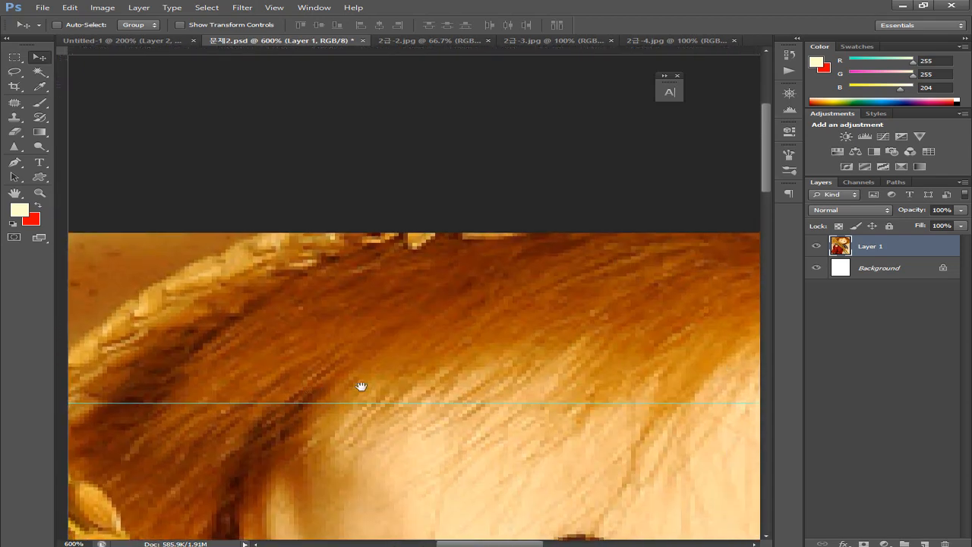
left_click_drag(62, 378, 593, 392)
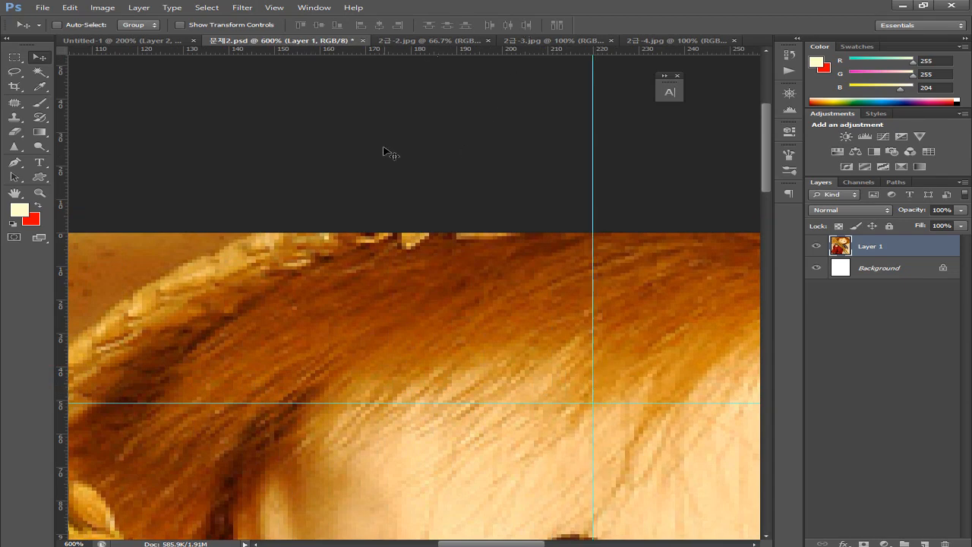
Set the pasteboard colour to light gray, then to medium gray
right_click(376, 119)
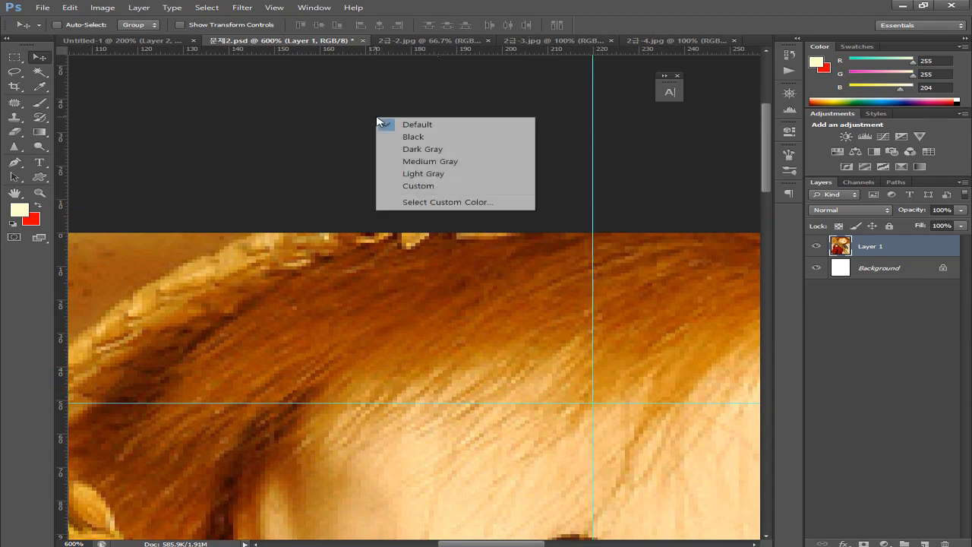
left_click(405, 177)
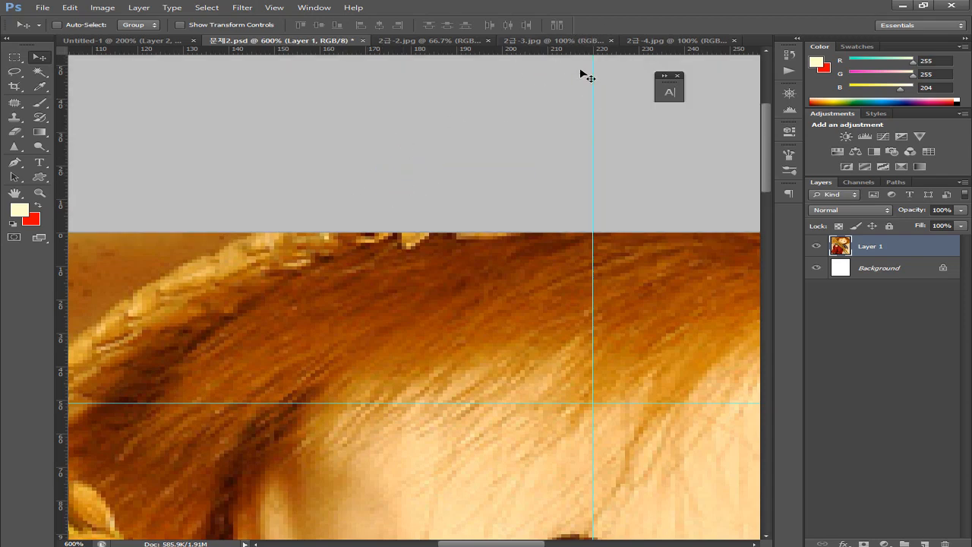
right_click(419, 131)
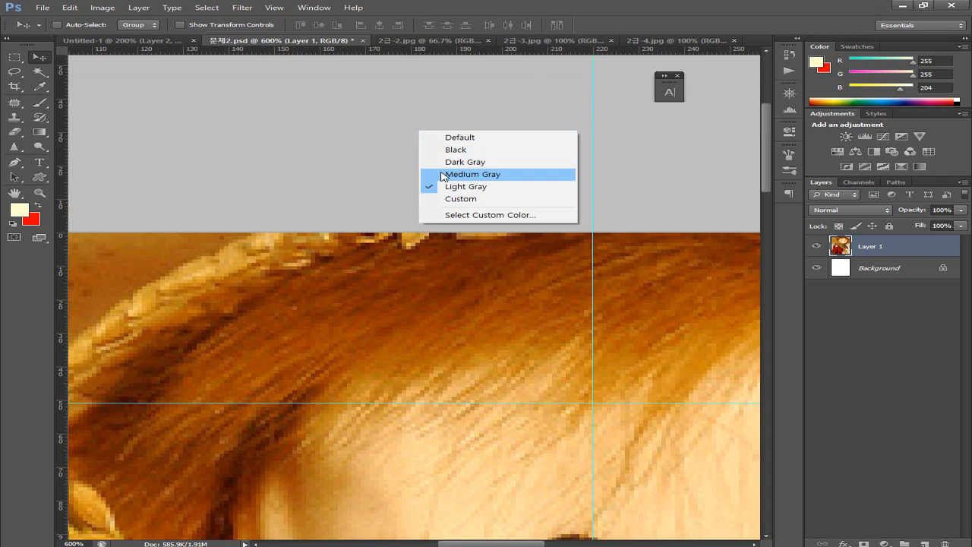
left_click(440, 173)
Zoom out to the whole doll photo and put it under Free Transform
left_click_drag(378, 330, 419, 204)
left_click_drag(358, 297, 390, 215)
left_click_drag(358, 345, 327, 307)
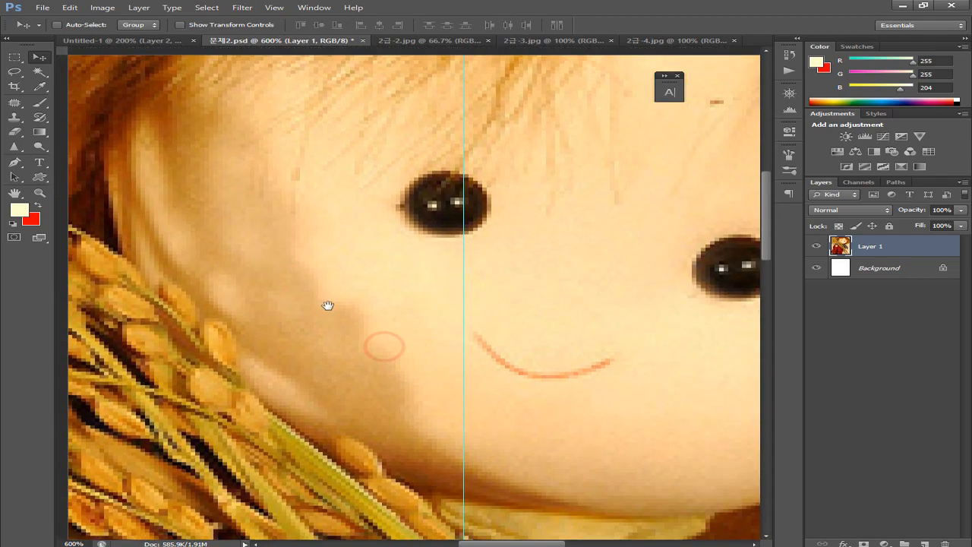
key("ctrl+minus")
key("ctrl+minus")
key("ctrl+minus")
key("ctrl+minus")
key("ctrl+minus")
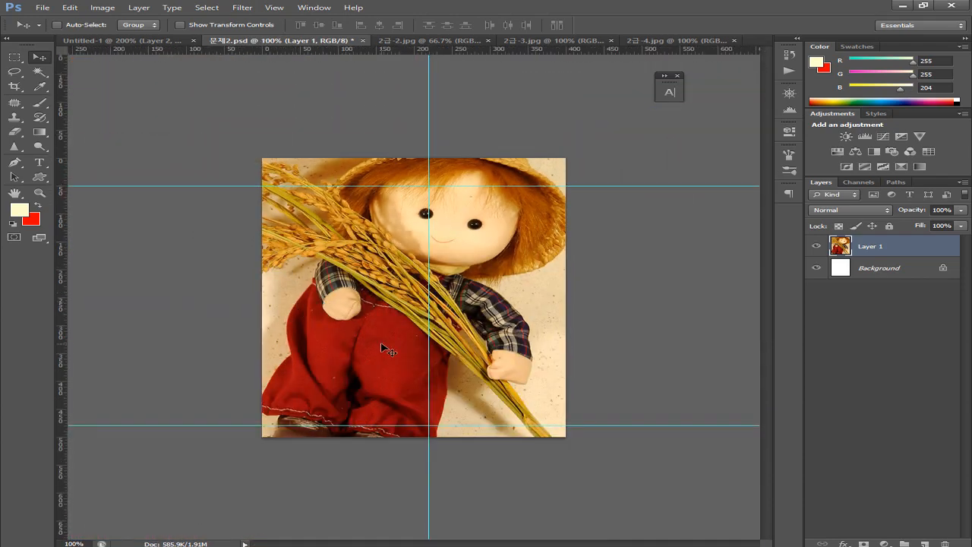
key("ctrl+t")
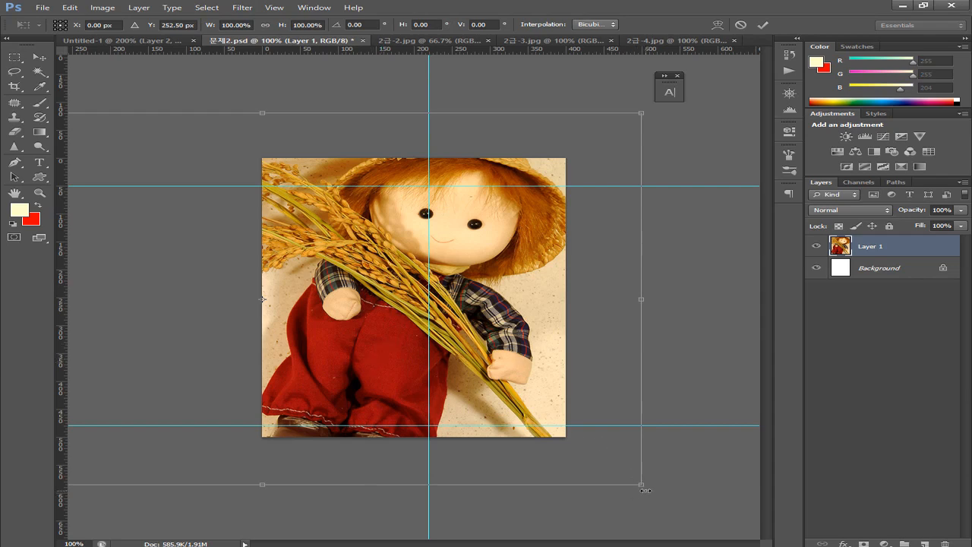
Scale the doll photo to 87.7%, shift it right and down, then view the Untitled-1 reference
left_click_drag(642, 484, 559, 433)
left_click_drag(482, 390, 512, 394)
key("Return")
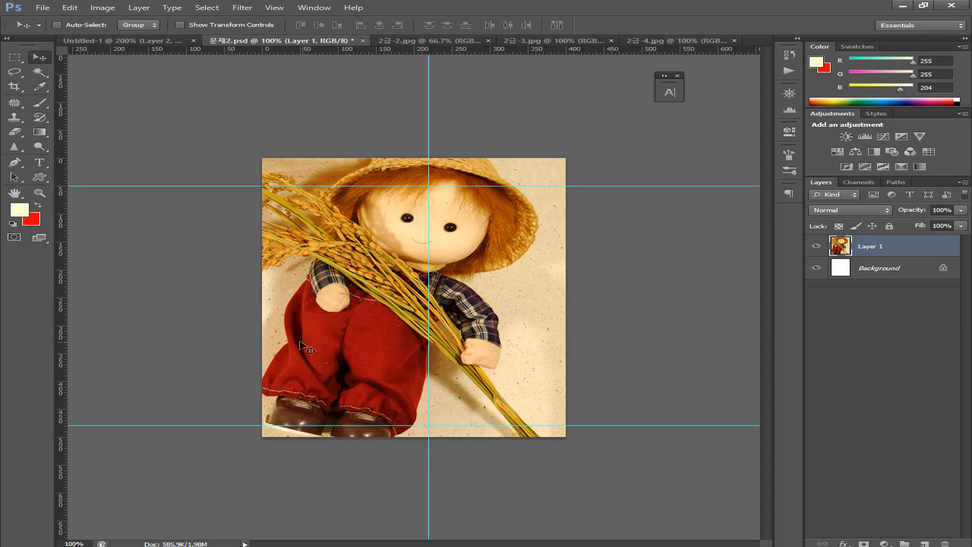
left_click(131, 41)
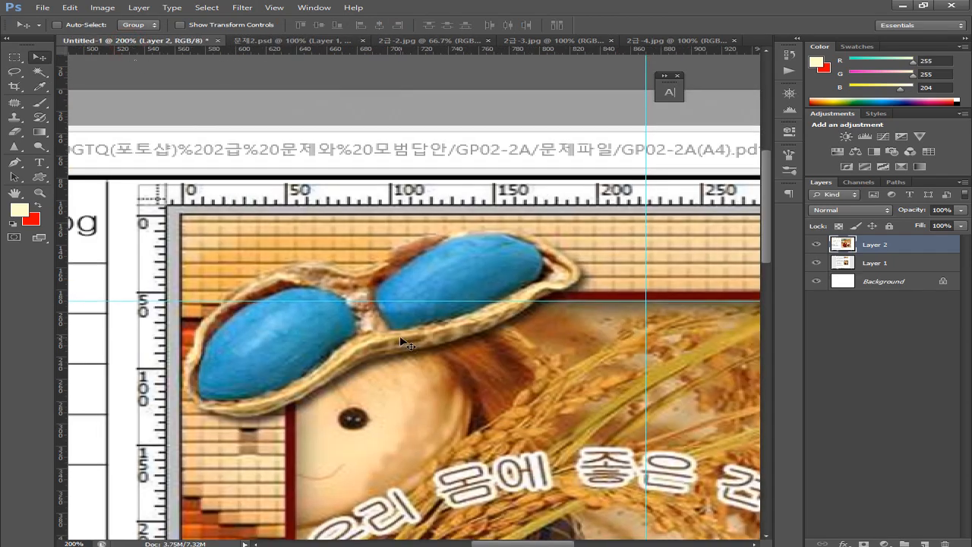
Zoom the Untitled-1 reference out to 66.7%, then go back to 문제2.psd
key("ctrl+minus")
key("ctrl+minus")
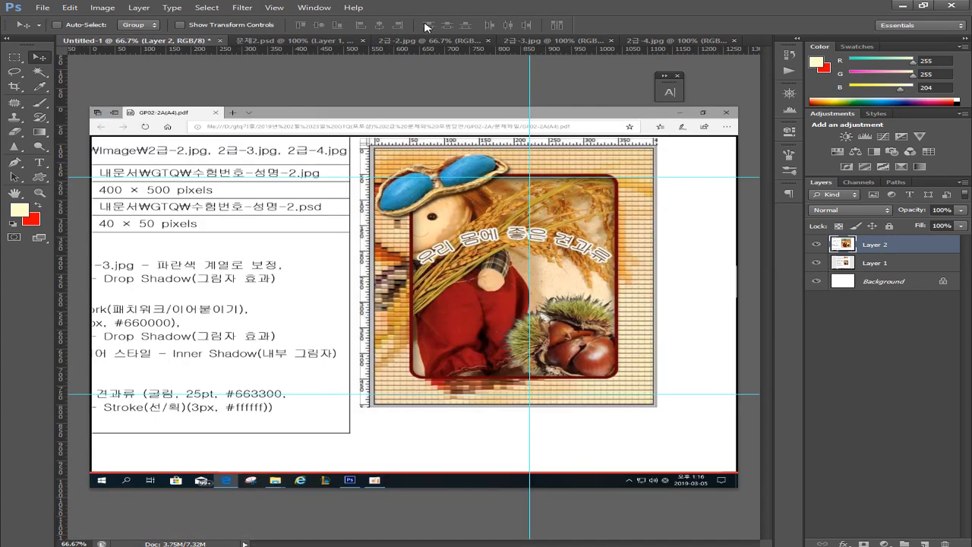
left_click(277, 43)
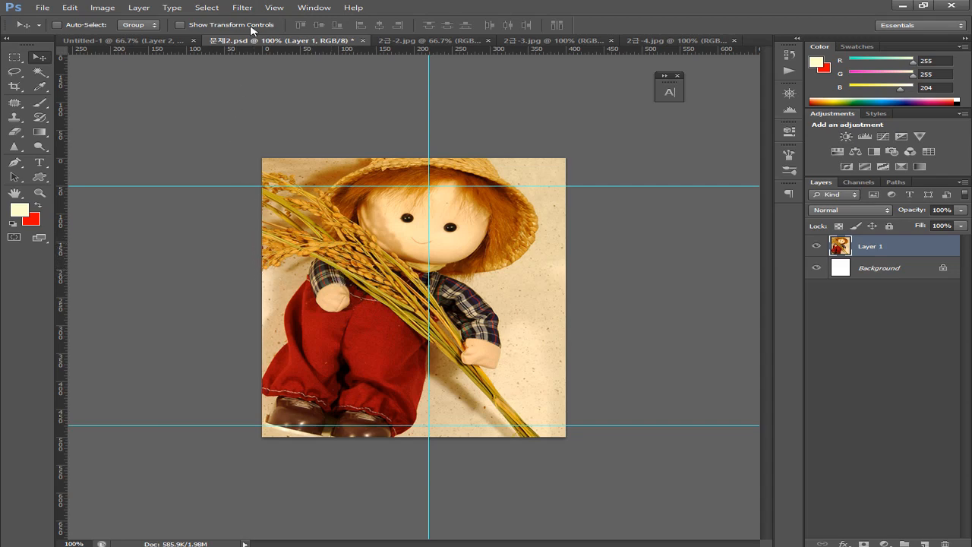
Flip the doll photo horizontally, move it so the doll sits left, then check 2급-2.jpg and Untitled-1
left_click(69, 8)
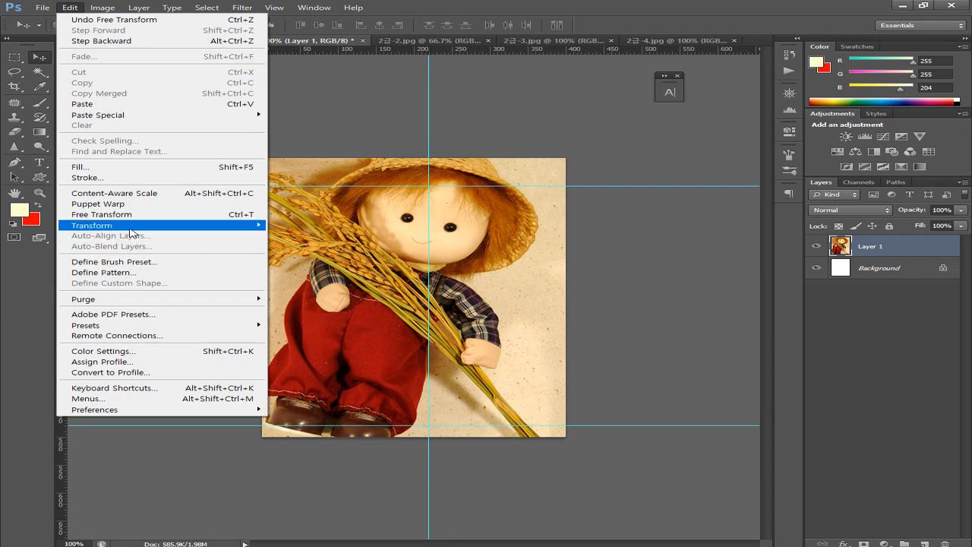
mouse_move(131, 228)
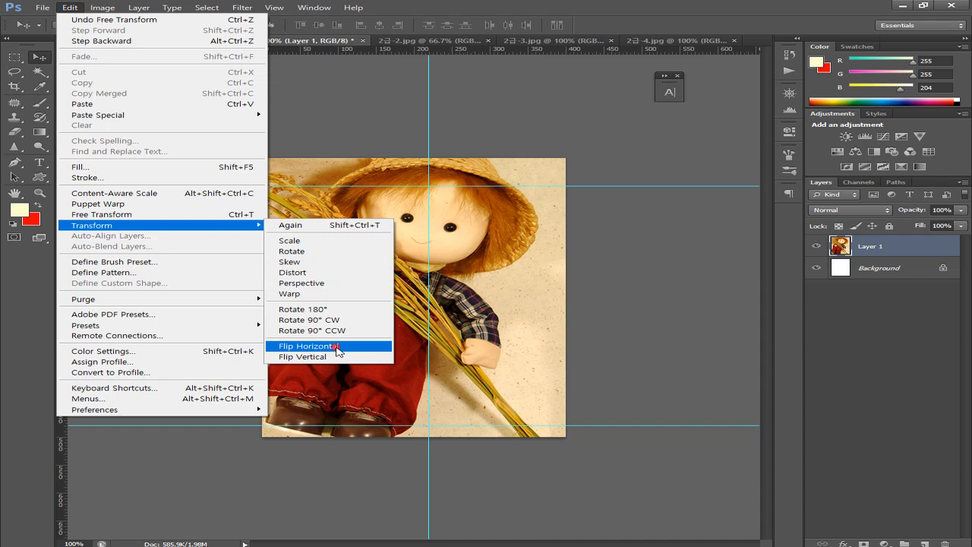
left_click(337, 347)
left_click_drag(353, 349, 441, 361)
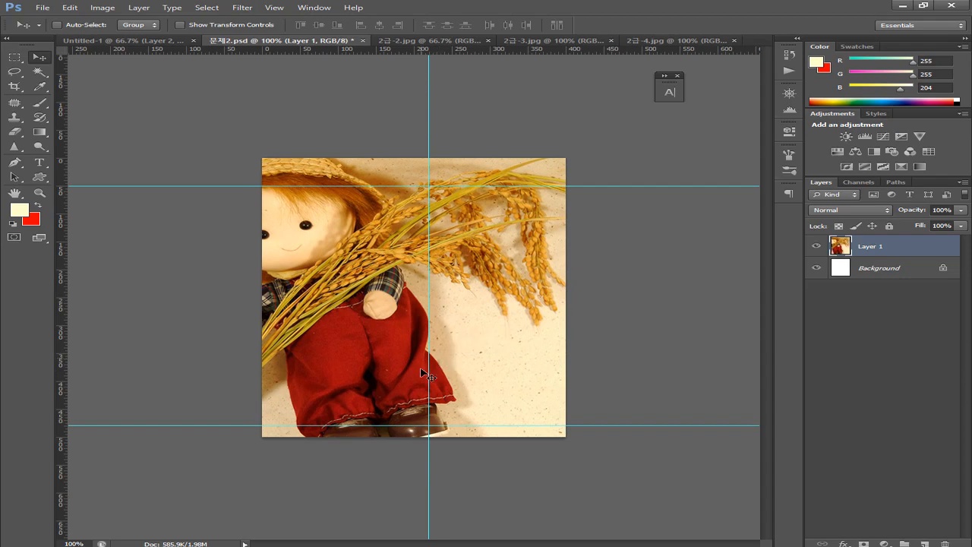
left_click(445, 40)
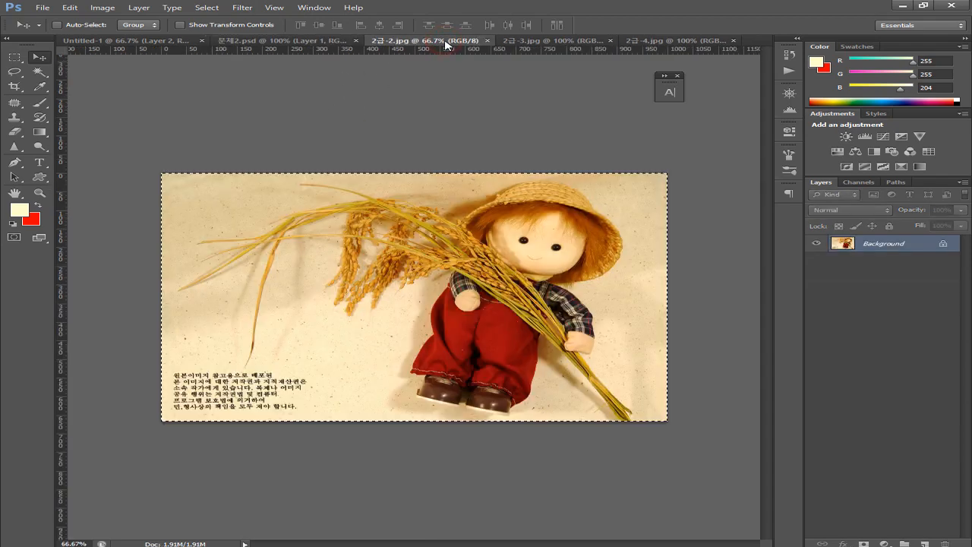
left_click(129, 40)
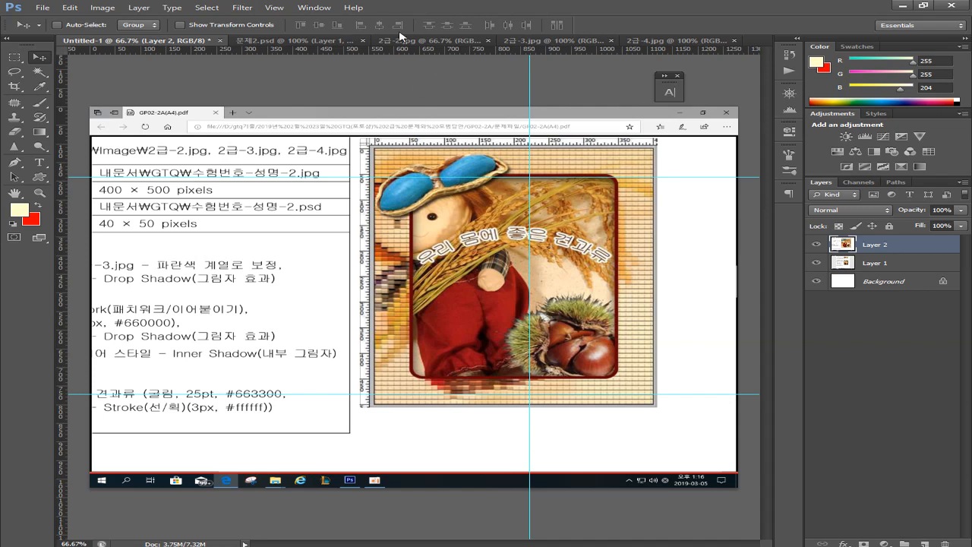
Compare 문제2.psd with 2급-2.jpg and the Untitled-1 reference, ending back on 문제2.psd
left_click(281, 42)
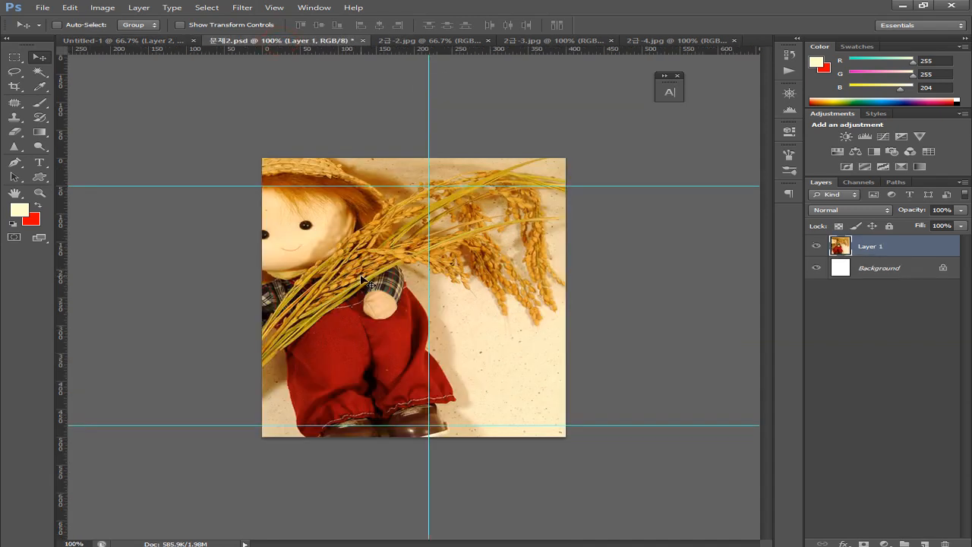
left_click(419, 41)
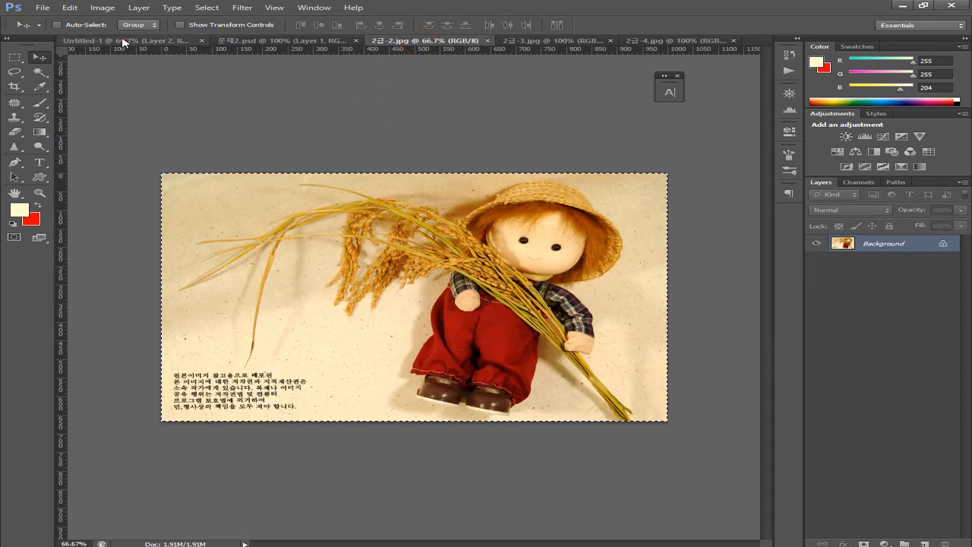
left_click(136, 41)
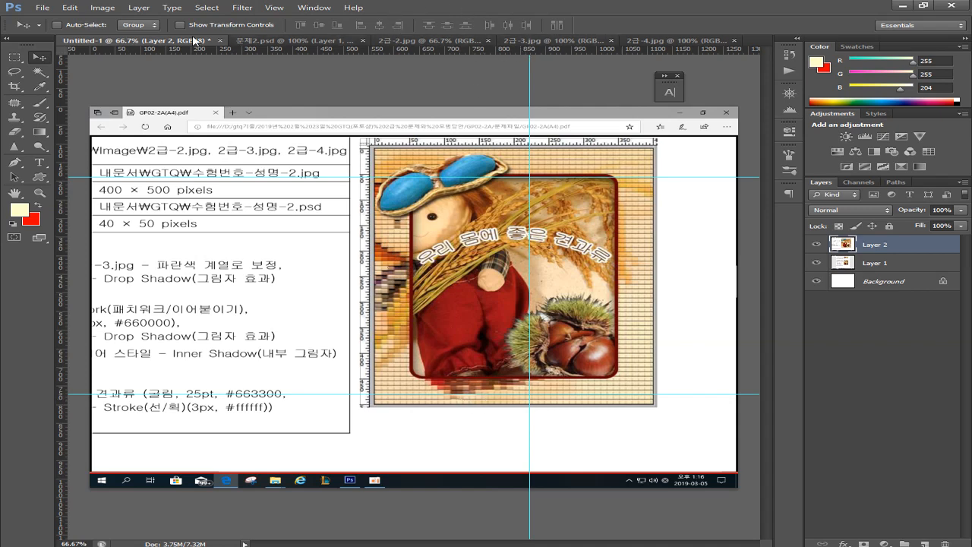
left_click(291, 40)
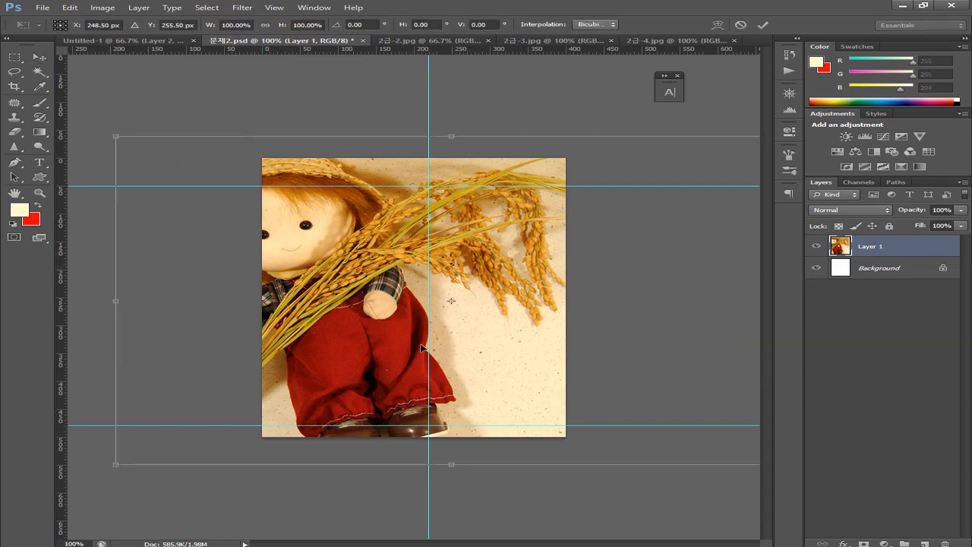
Move the doll photo up about 41 px, scale it to 95.58%, and commit the transform
left_click_drag(370, 391, 370, 363)
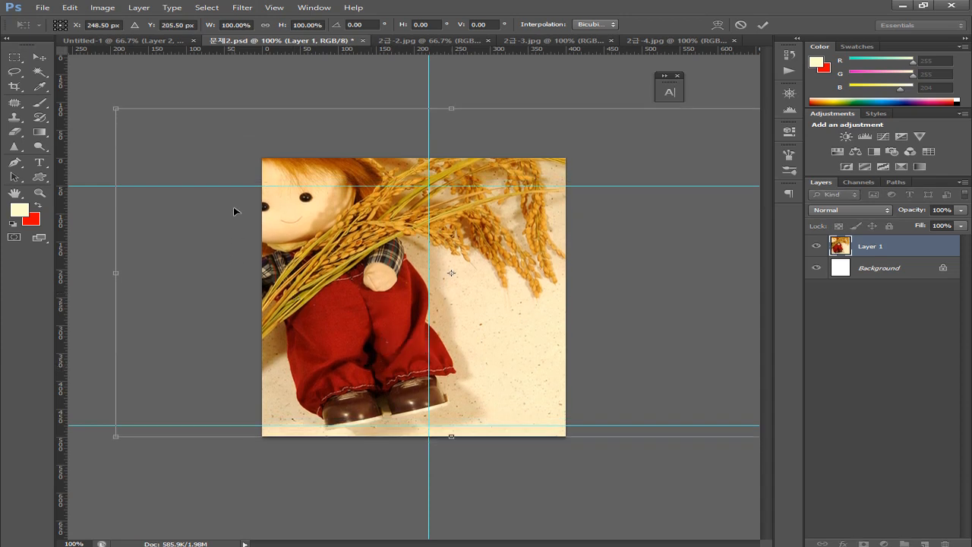
left_click_drag(108, 105, 132, 125)
double_click(251, 228)
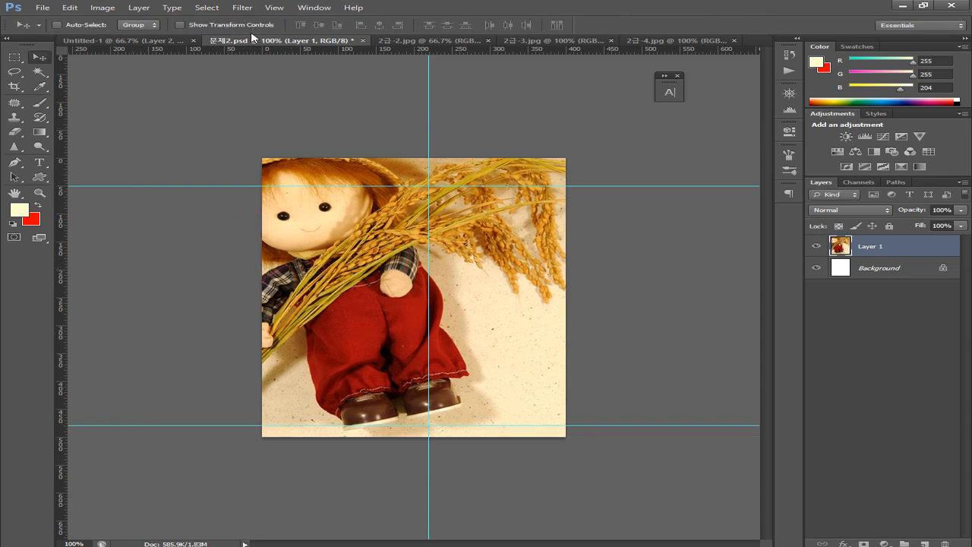
On Untitled-1, zoom to 300% and add a horizontal guide at about 286 px below the peanut glasses
left_click(164, 43)
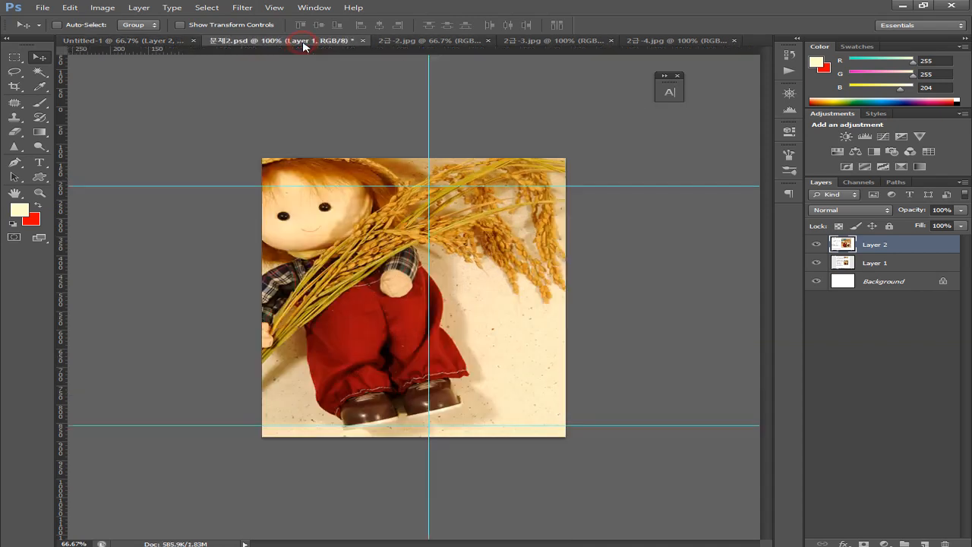
left_click(303, 42)
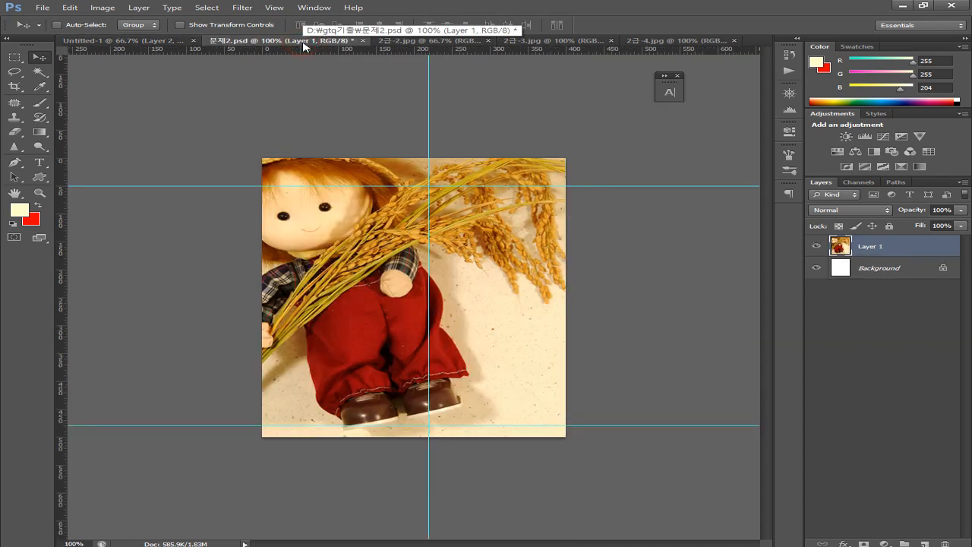
left_click(138, 43)
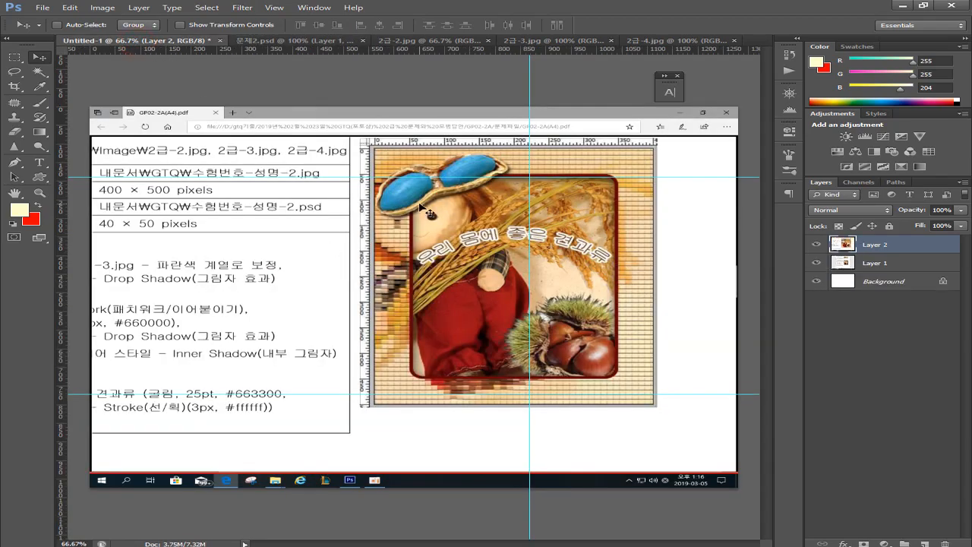
scroll(419, 204, "up", 4)
scroll(400, 180, "up", 10)
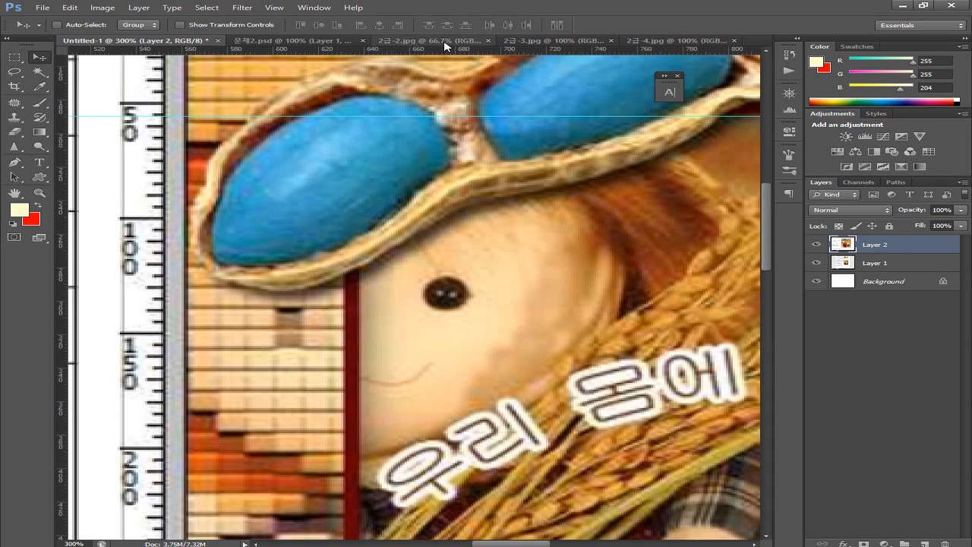
left_click_drag(447, 50, 471, 279)
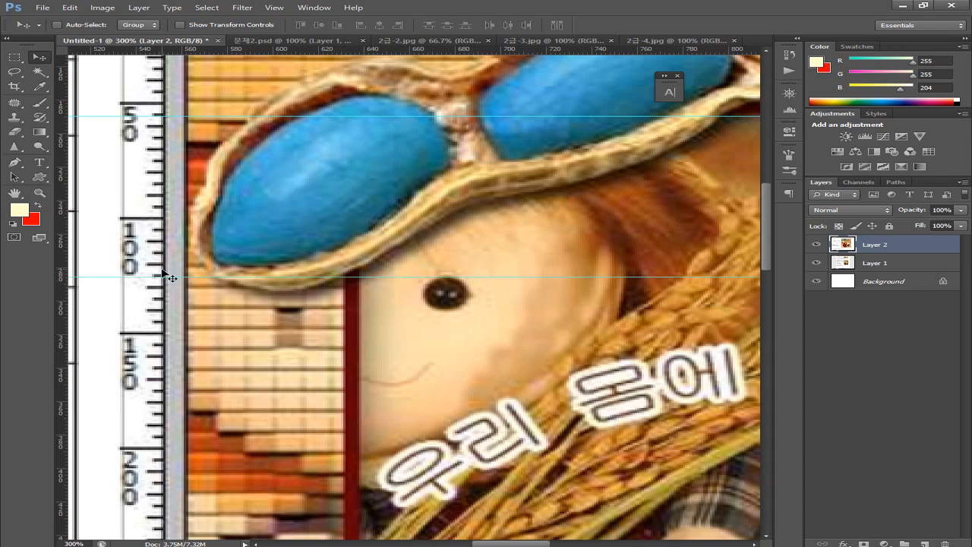
left_click(283, 39)
Zoom in and place a horizontal guide at about 123 px across the doll's mouth
key("ctrl+plus")
key("ctrl+plus")
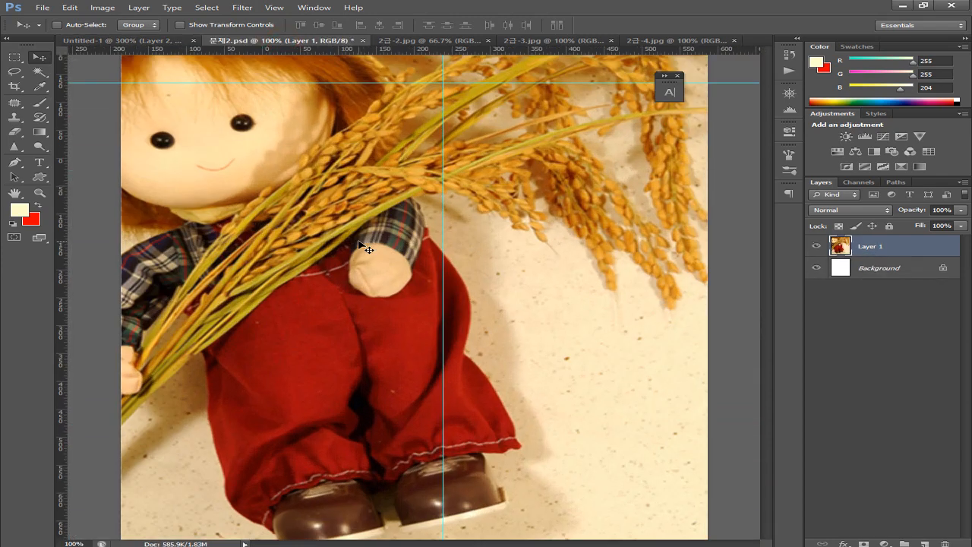
left_click_drag(411, 165, 494, 257)
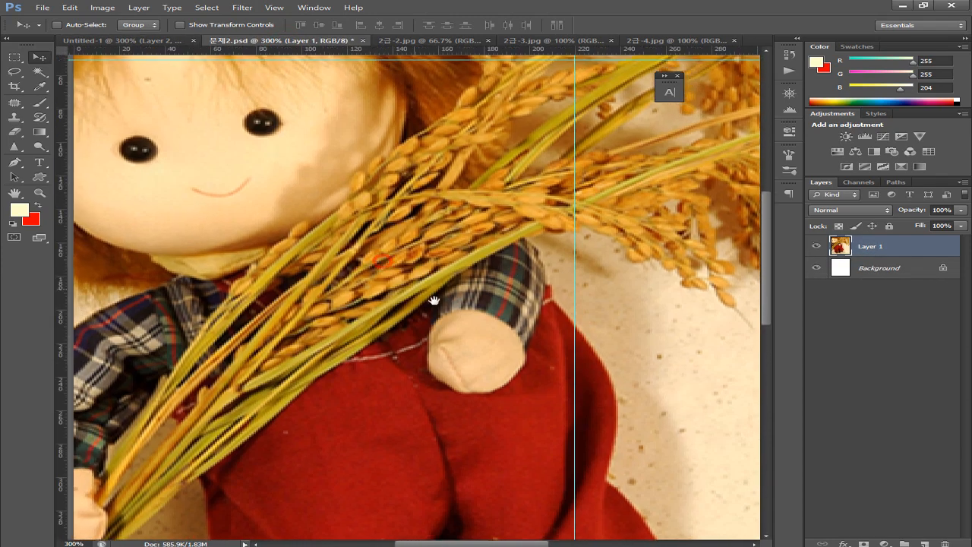
left_click_drag(319, 235, 426, 314)
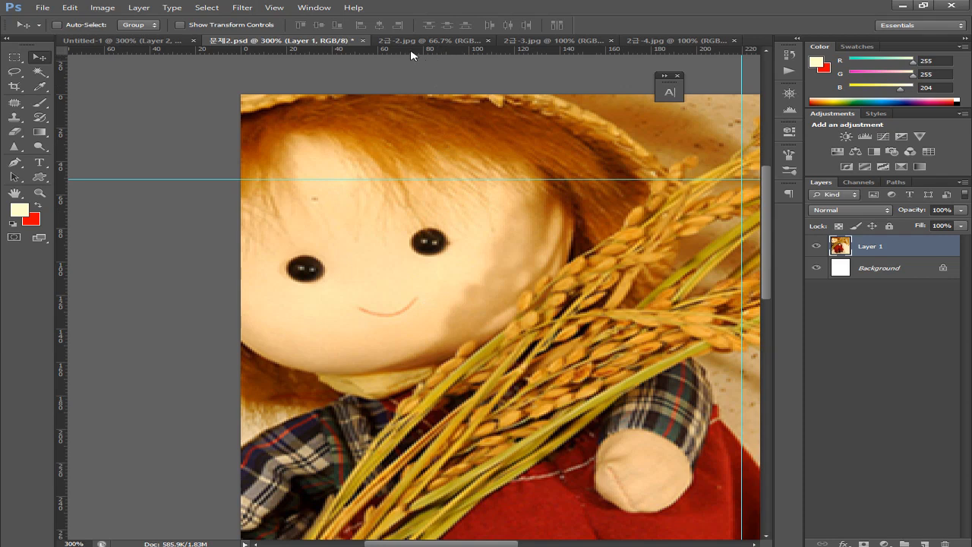
left_click_drag(414, 51, 436, 244)
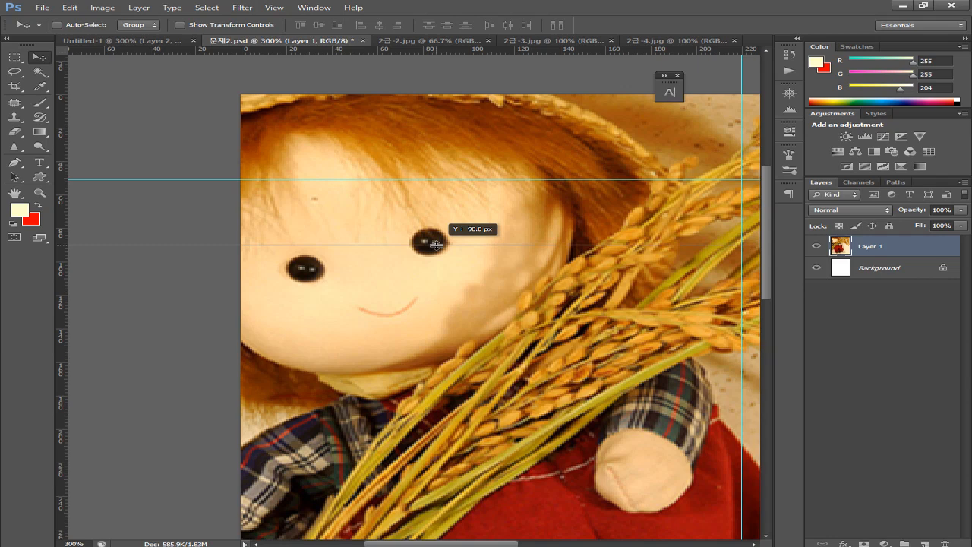
left_click_drag(436, 244, 449, 300)
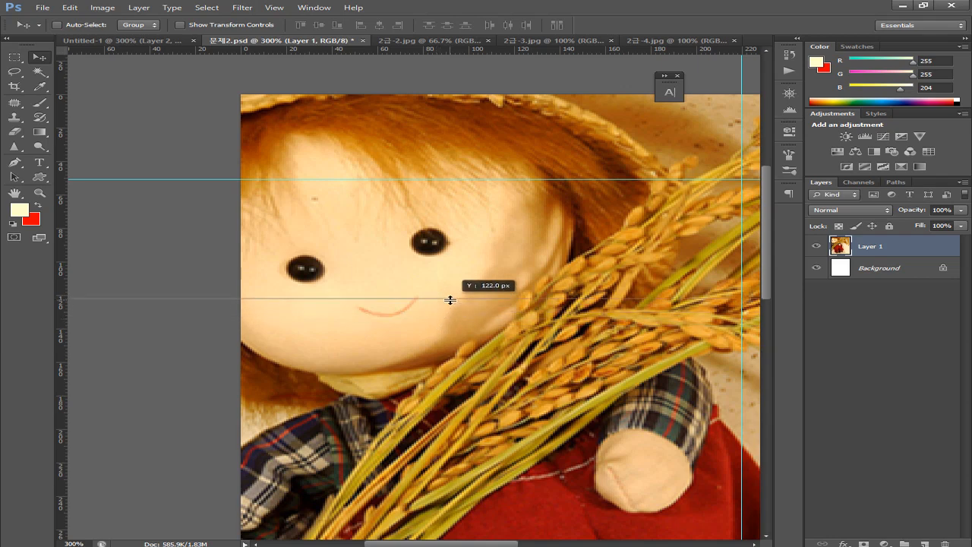
left_click_drag(450, 300, 453, 293)
scroll(453, 293, "up", 1)
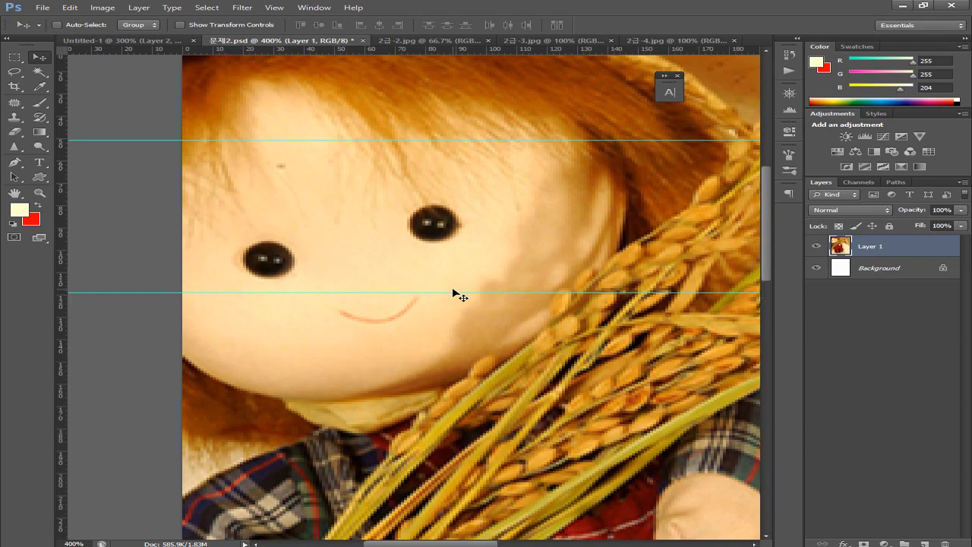
scroll(453, 293, "up", 1)
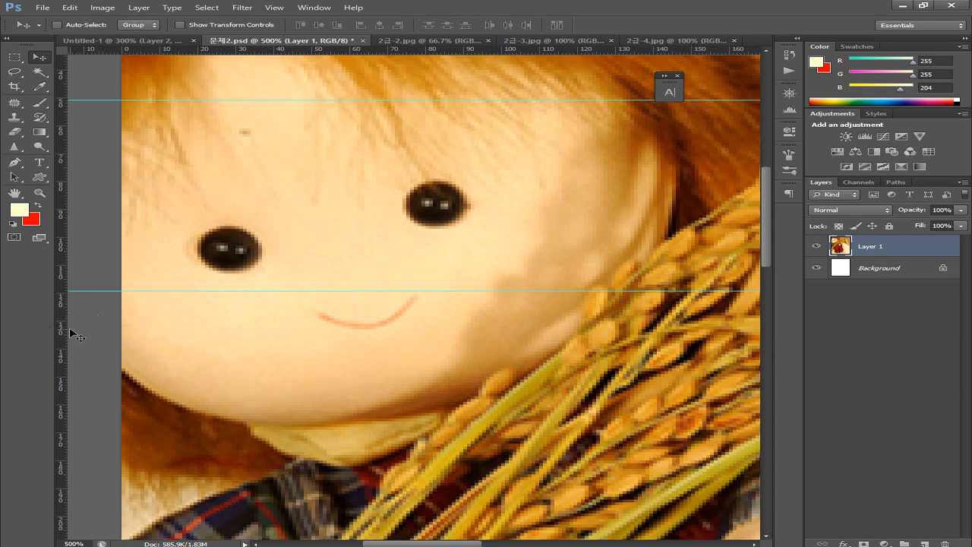
left_click_drag(125, 293, 126, 301)
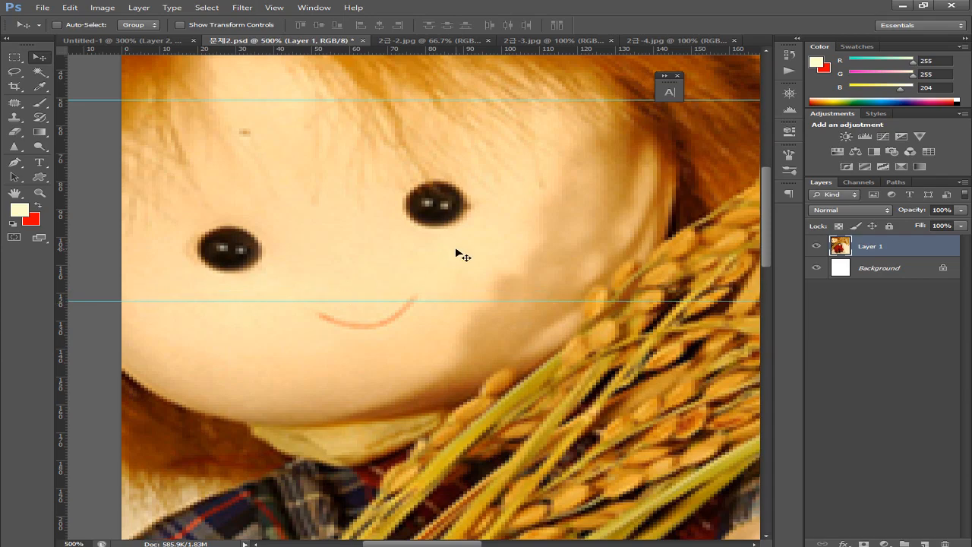
scroll(325, 262, "down", 3)
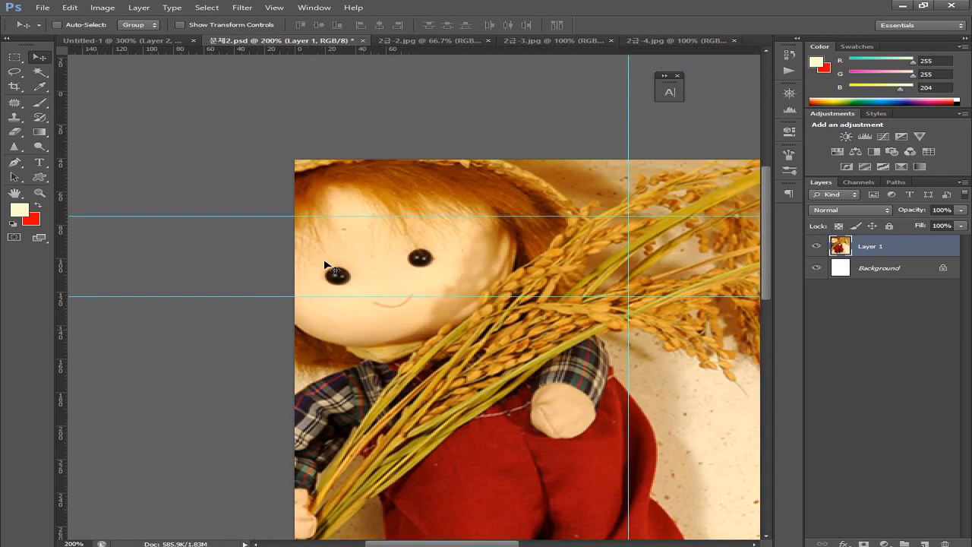
scroll(326, 263, "down", 1)
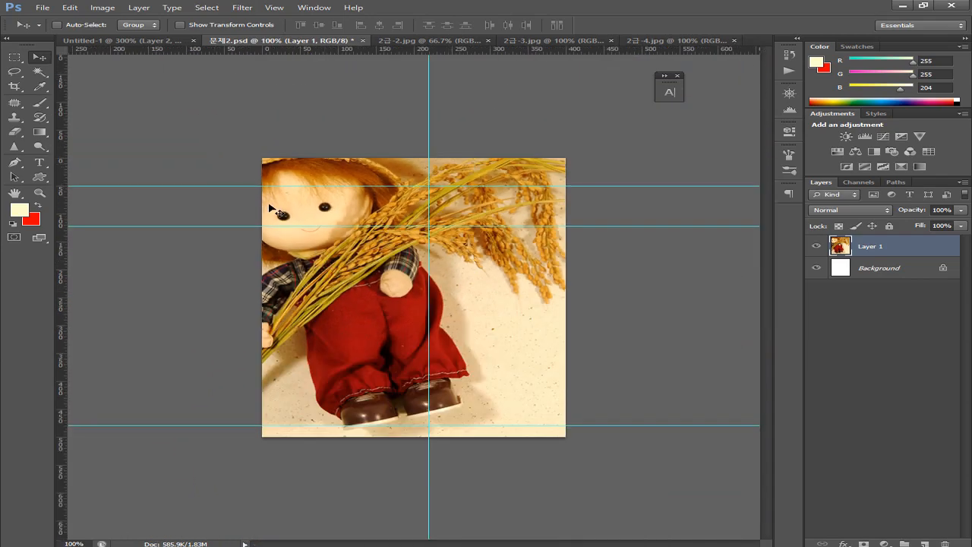
Scale the doll-and-rice photo down to about 90.09% and commit it
key("ctrl+t")
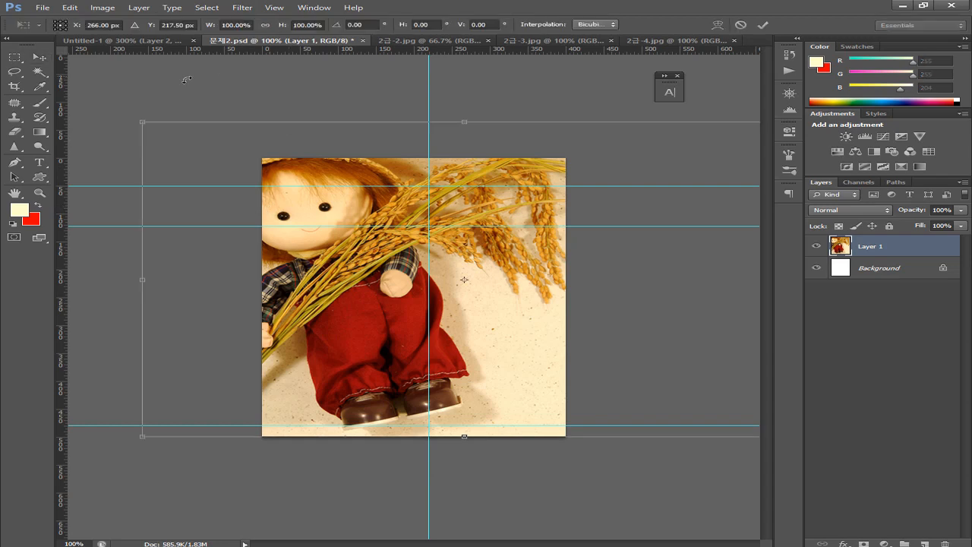
left_click_drag(142, 123, 190, 174)
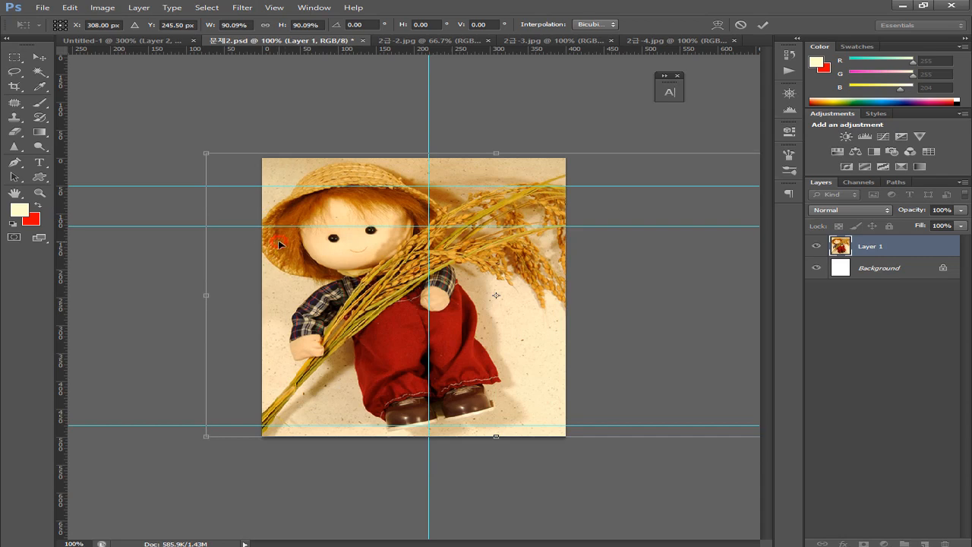
key("Return")
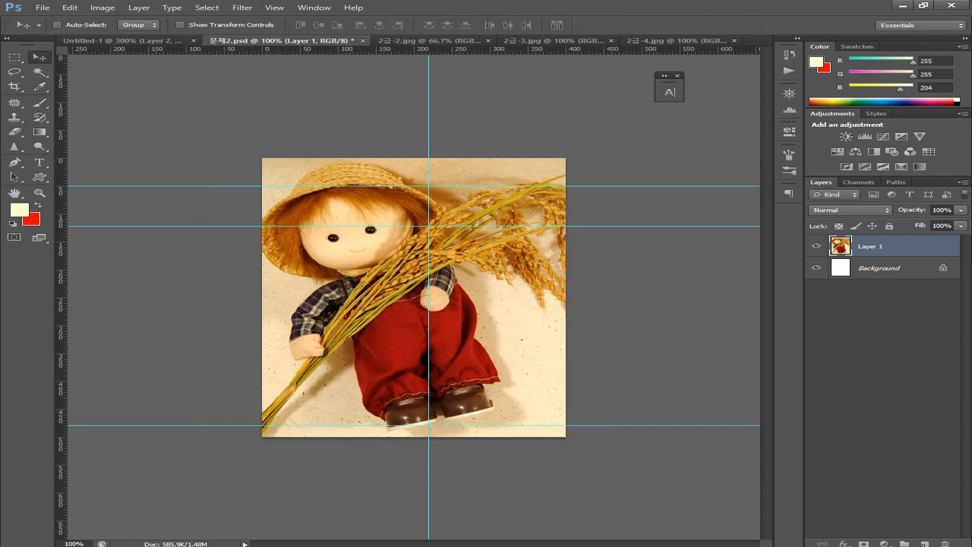
Add a vertical guide at about 646 px through the doll's face on Untitled-1, then zoom into 문제2.psd
left_click(118, 40)
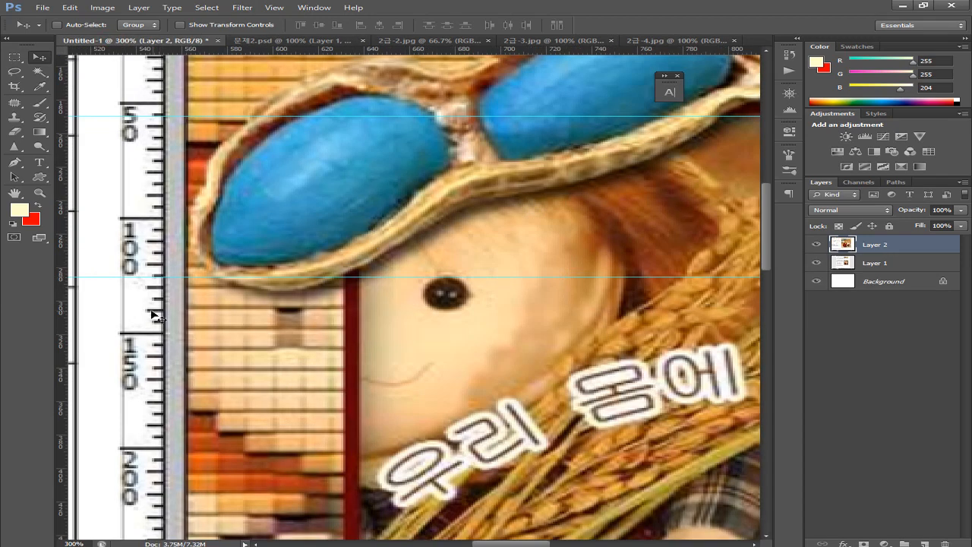
left_click_drag(64, 318, 469, 346)
left_click_drag(495, 274, 495, 354)
left_click_drag(486, 264, 471, 325)
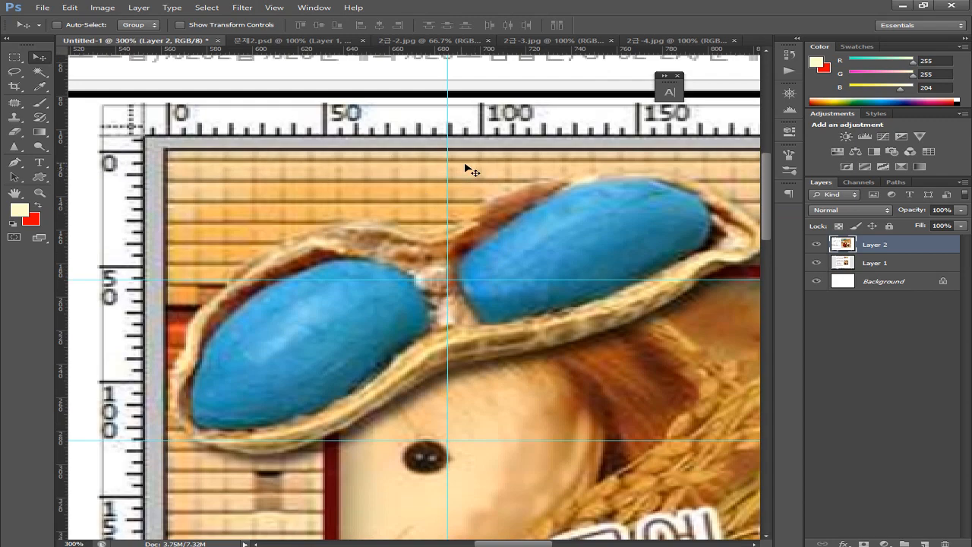
left_click(258, 40)
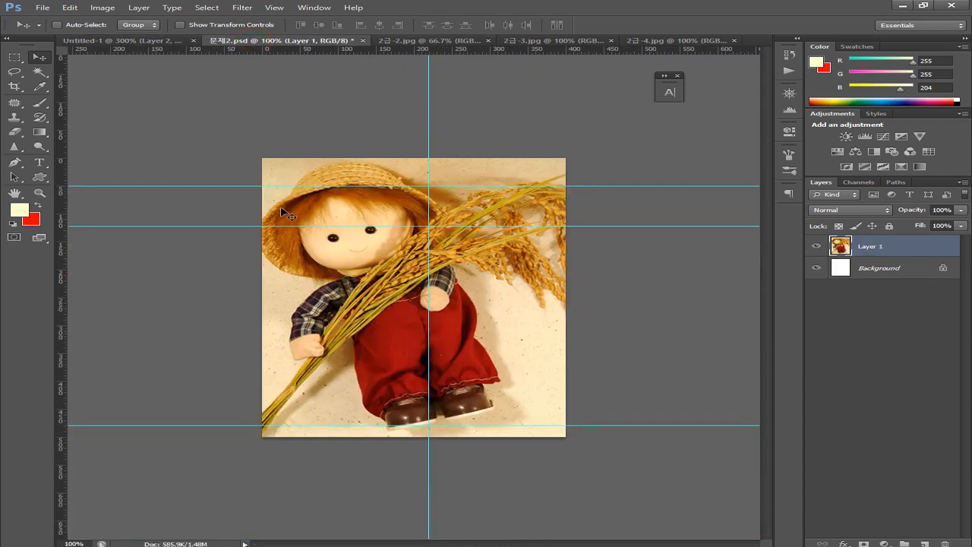
key("ctrl+plus")
key("ctrl+plus")
key("ctrl+plus")
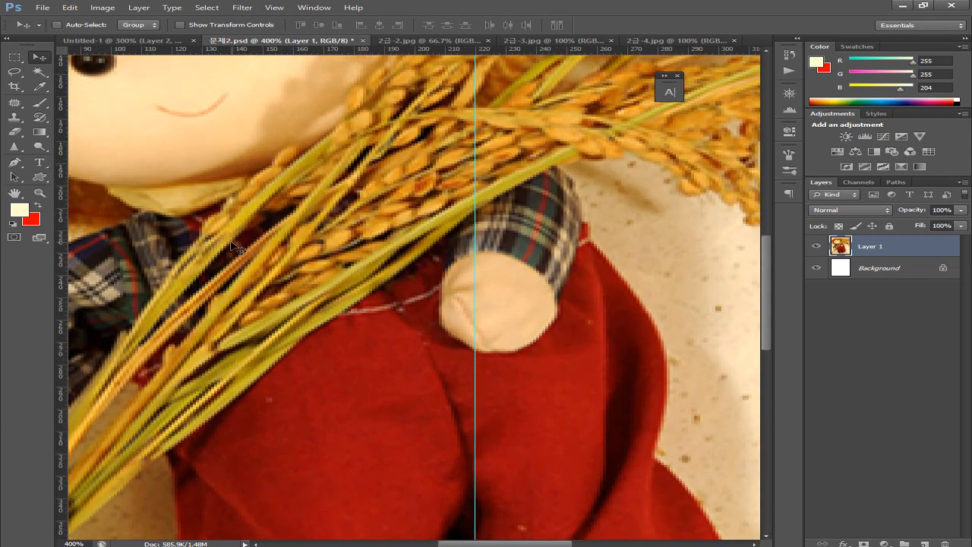
Zoom in on the doll's hat and add a vertical guide at about X 106 px
left_click_drag(254, 226, 258, 355)
scroll(271, 369, "up", 5)
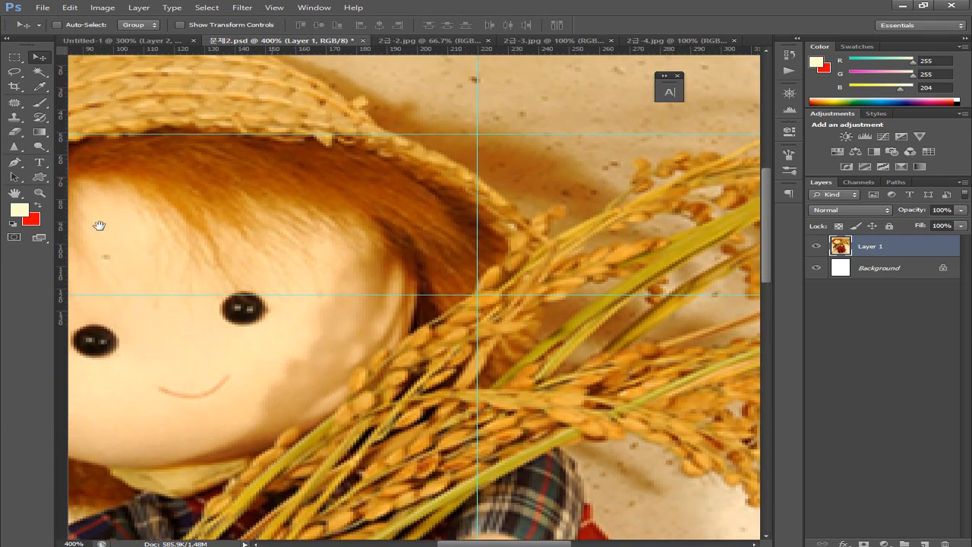
left_click_drag(60, 218, 85, 226)
Shift the doll photo 37 px left onto the guide, then clear the selection
key("ctrl+minus")
key("ctrl+minus")
key("ctrl+minus")
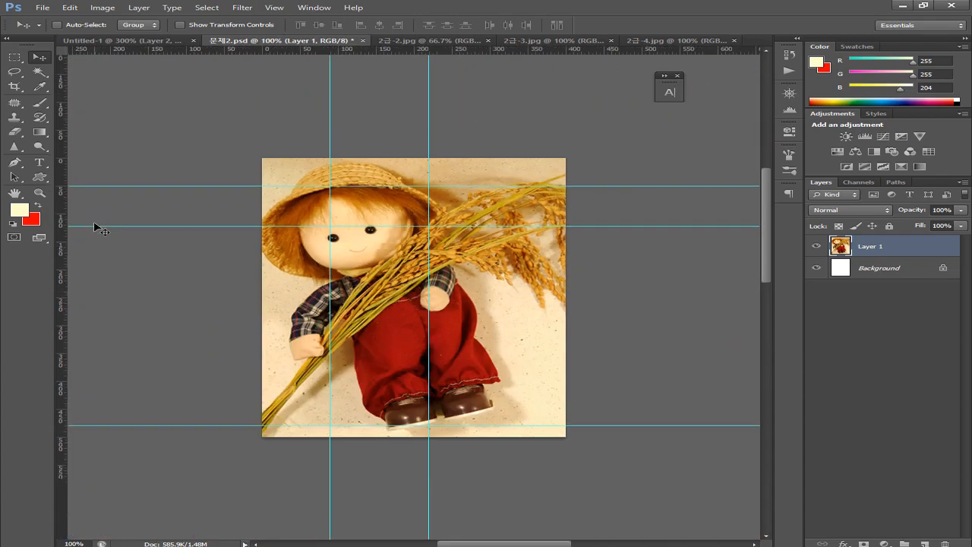
left_click_drag(445, 285, 435, 321)
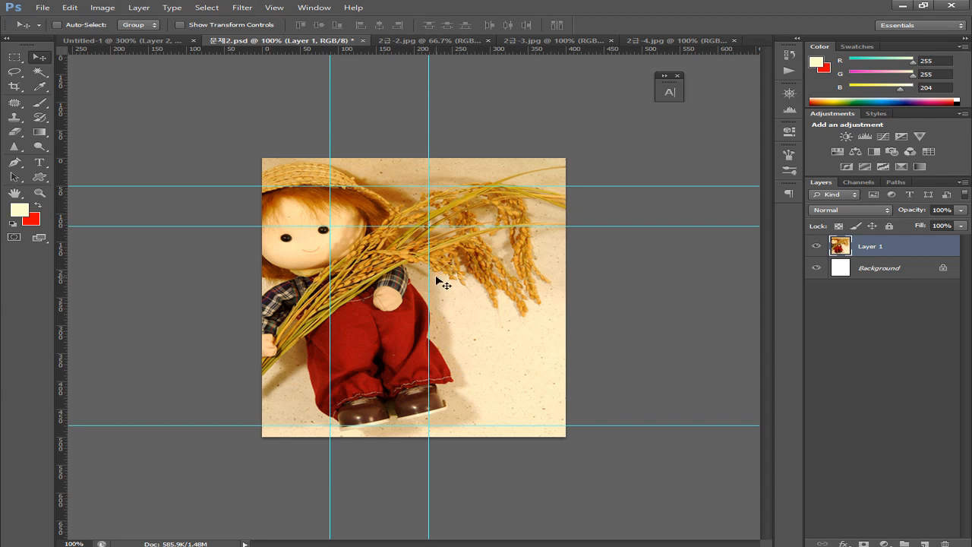
key("ctrl+a")
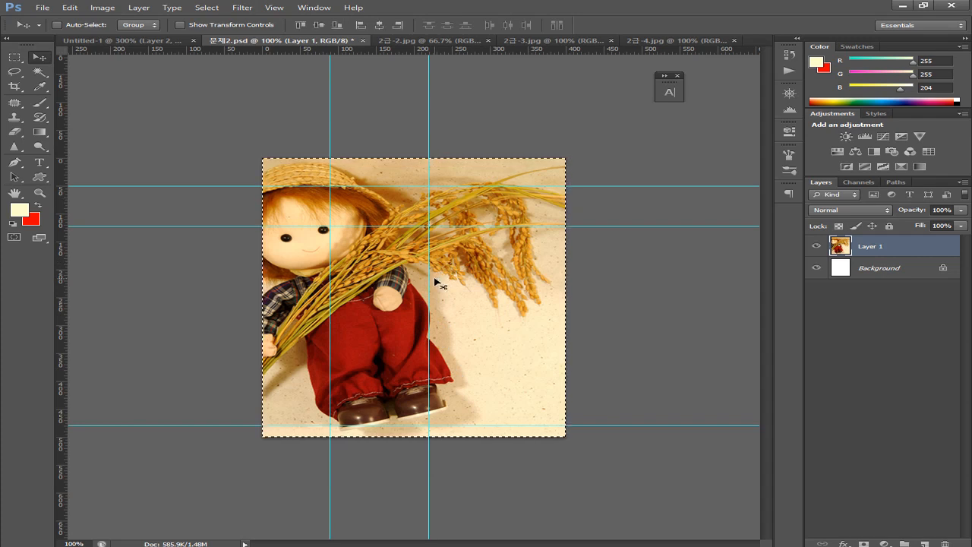
left_click(842, 247, "ctrl")
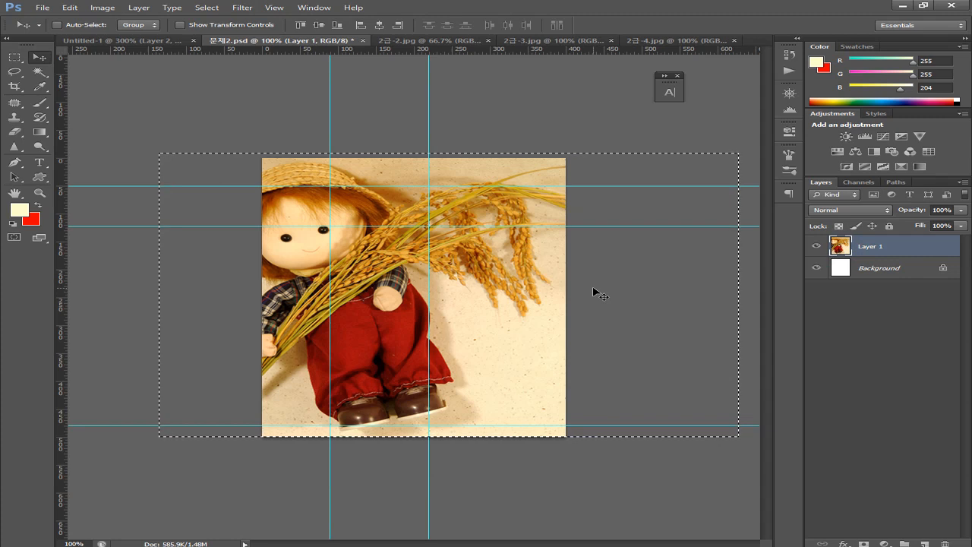
key("ctrl+d")
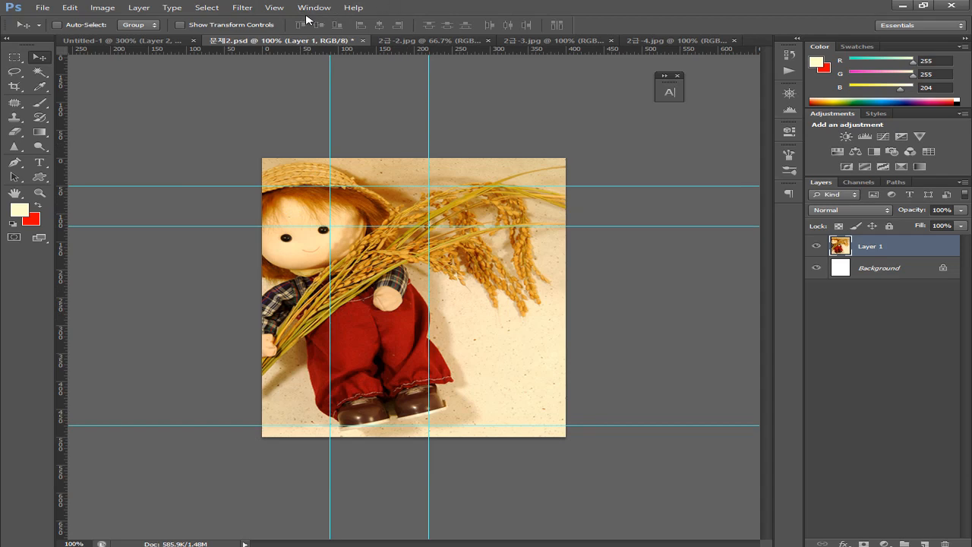
Clear all guides from 문제2.psd with View > Clear Guides and bring the exam PDF forward
left_click(273, 8)
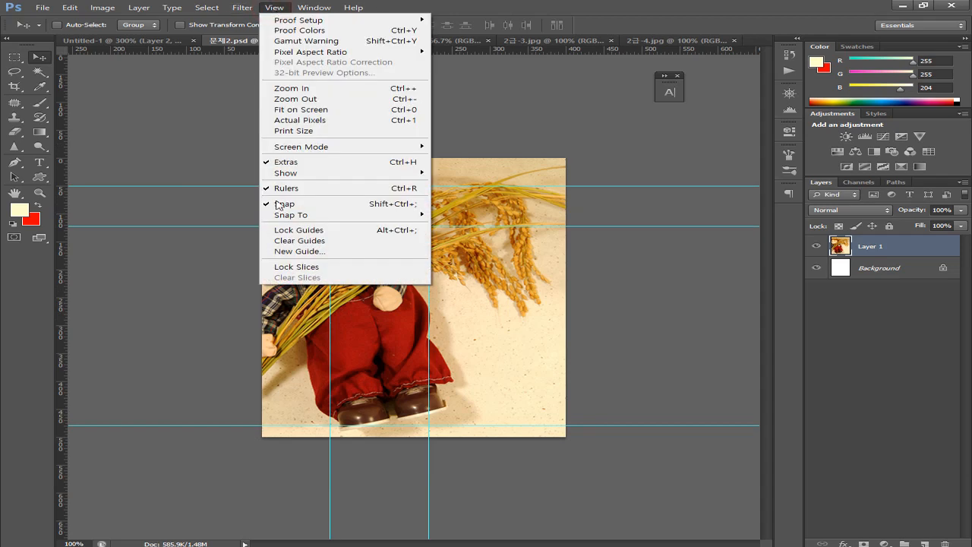
left_click(278, 243)
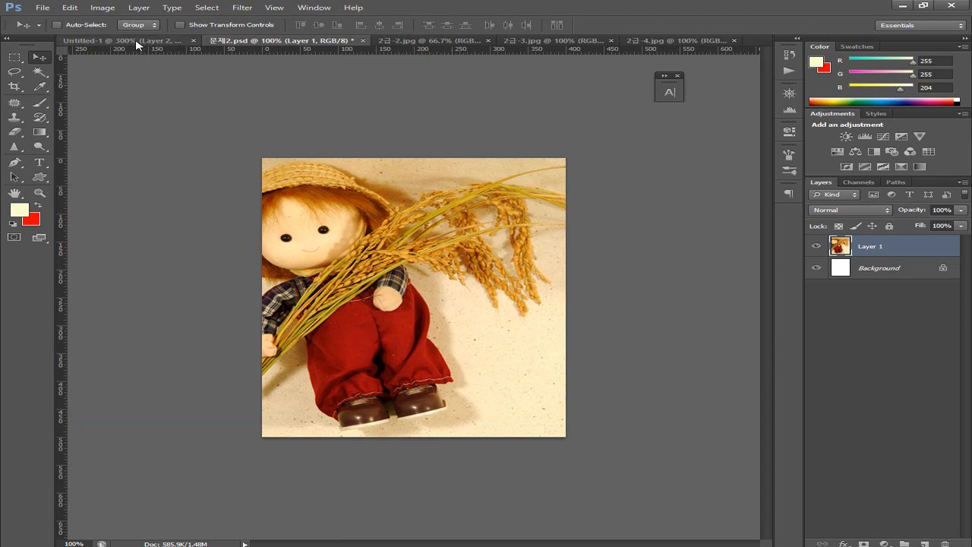
key("alt+Tab")
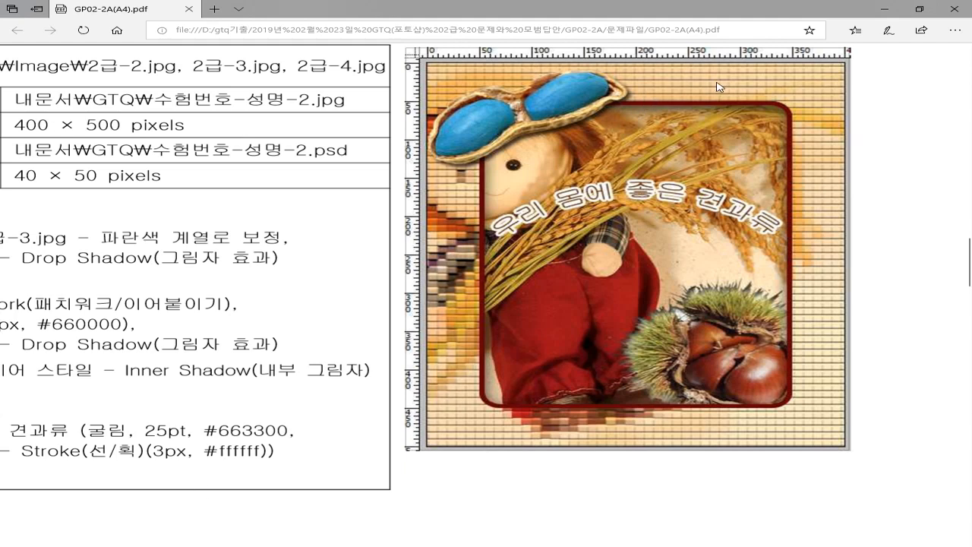
Pan across question 2's conditions and reference image in the PDF, then return to Photoshop
left_click_drag(191, 282, 384, 296)
left_click_drag(248, 315, 316, 313)
left_click(245, 315)
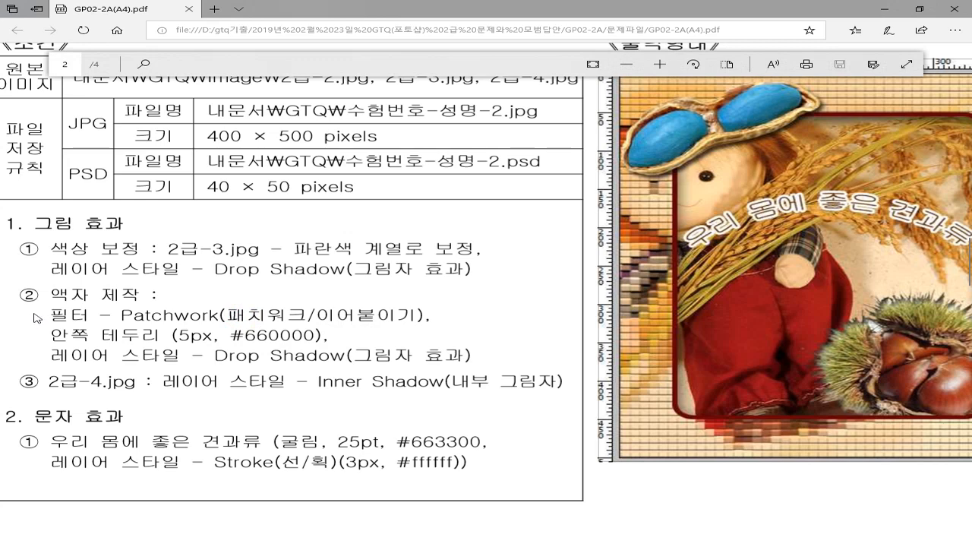
left_click(65, 313)
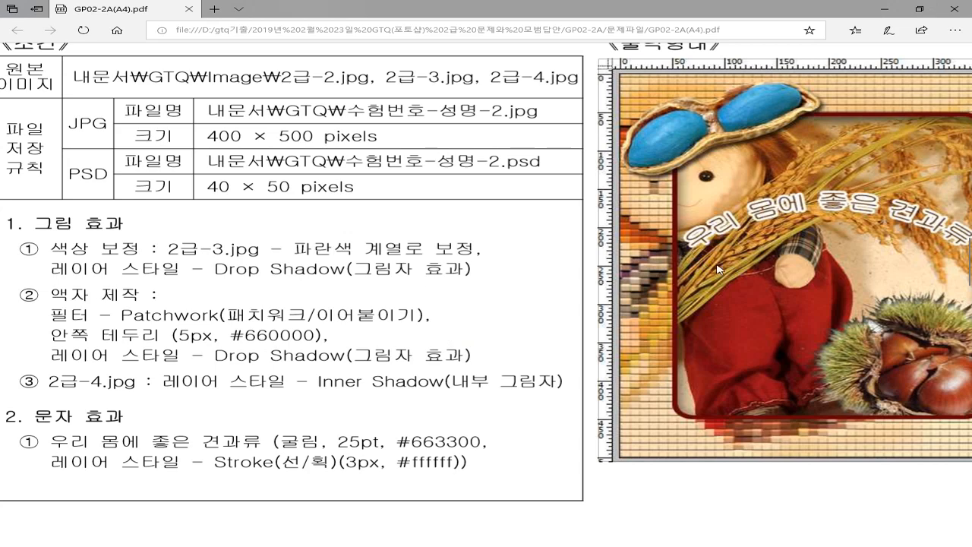
scroll(684, 319, "right", 3)
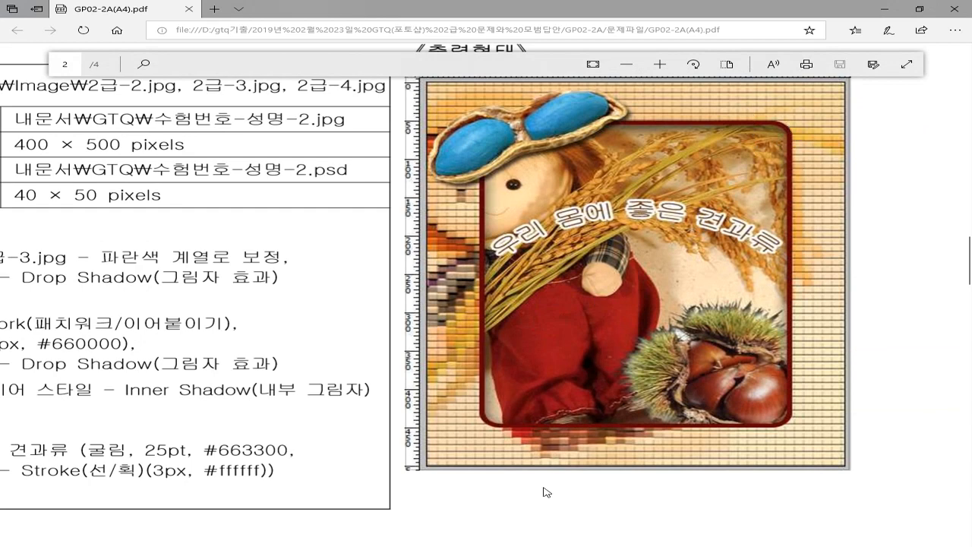
mouse_move(466, 532)
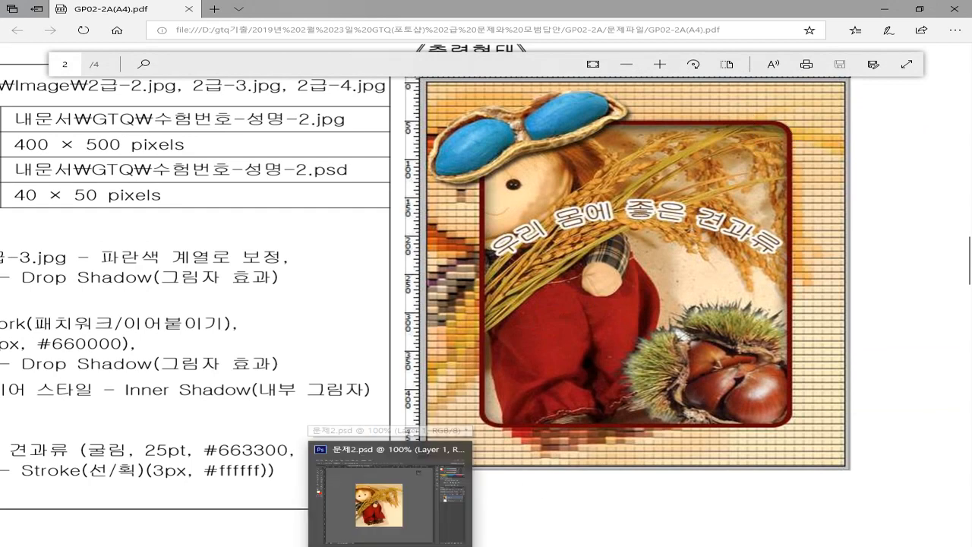
left_click(466, 502)
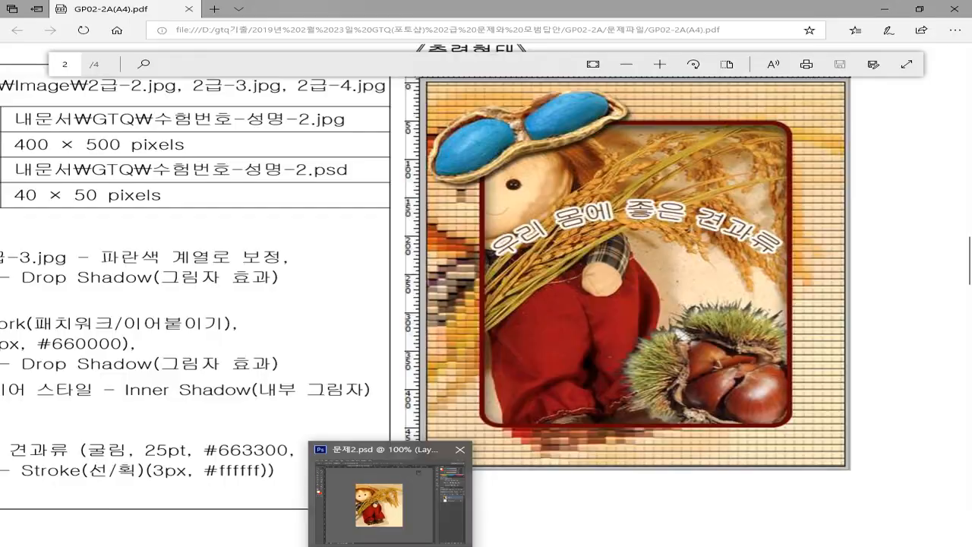
In the Untitled-1 reference, reposition the vertical guide near the doll's face and curved text
left_click(388, 502)
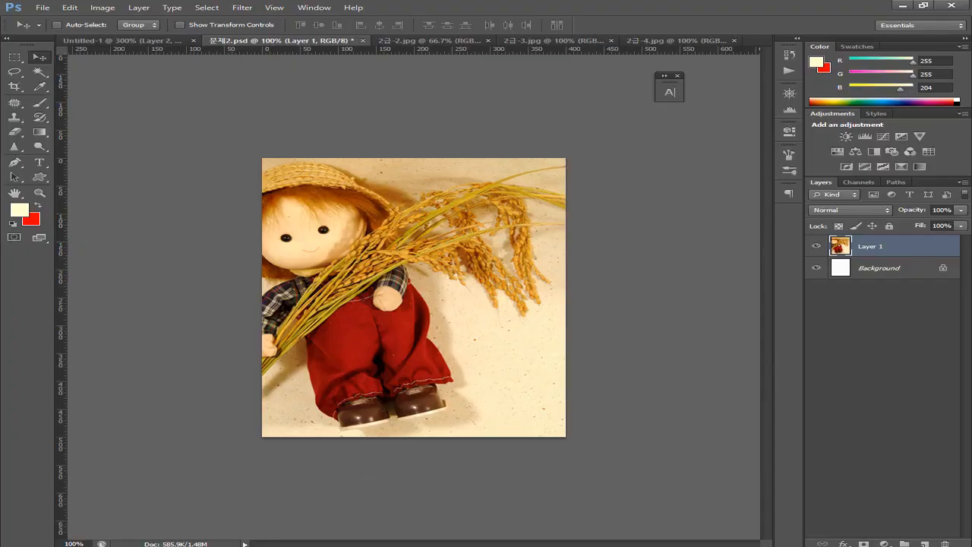
left_click(99, 40)
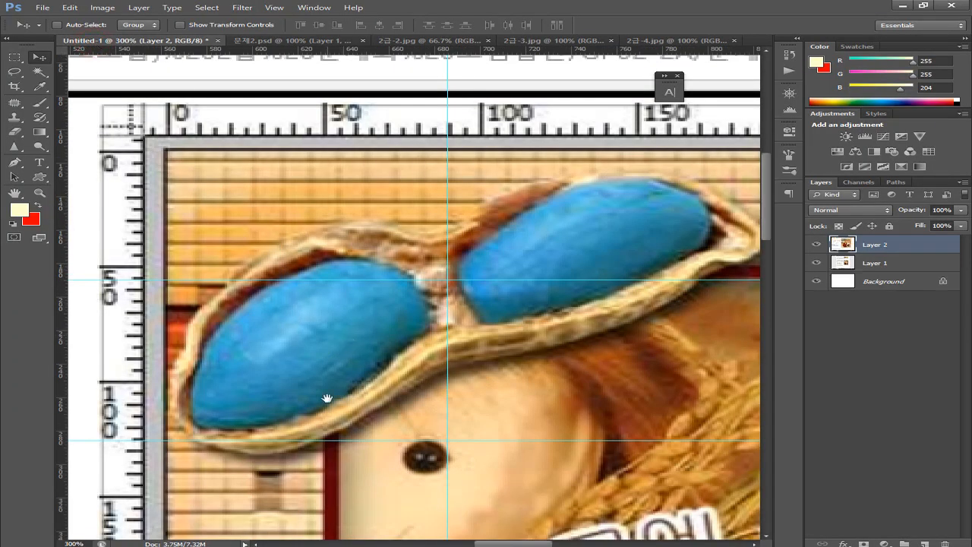
left_click_drag(327, 398, 304, 322)
scroll(336, 347, "down", 3)
left_click_drag(416, 375, 293, 406)
left_click_drag(354, 300, 317, 434)
left_click_drag(320, 208, 316, 360)
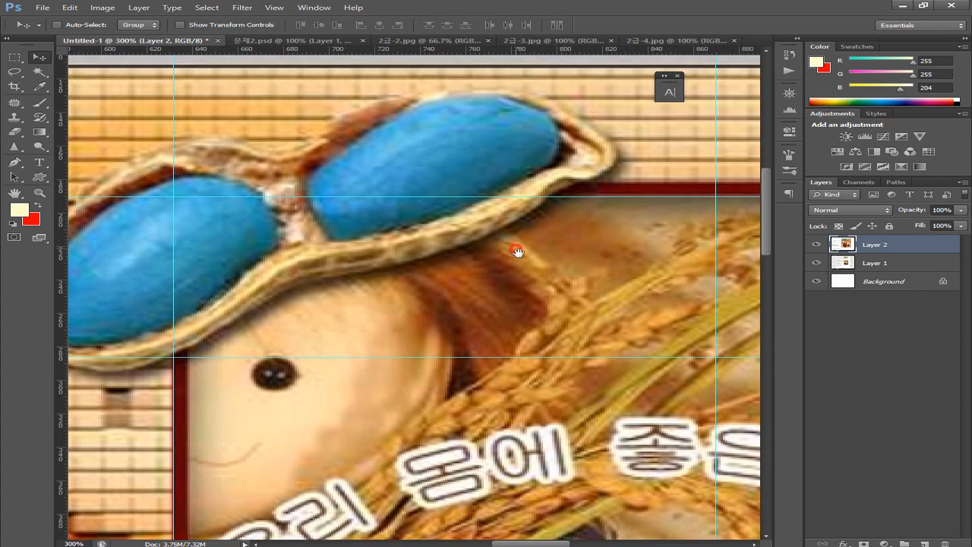
Set a horizontal guide on the frame's top edge and a vertical guide on its right edge, then open 문제2.psd
left_click_drag(515, 250, 677, 266)
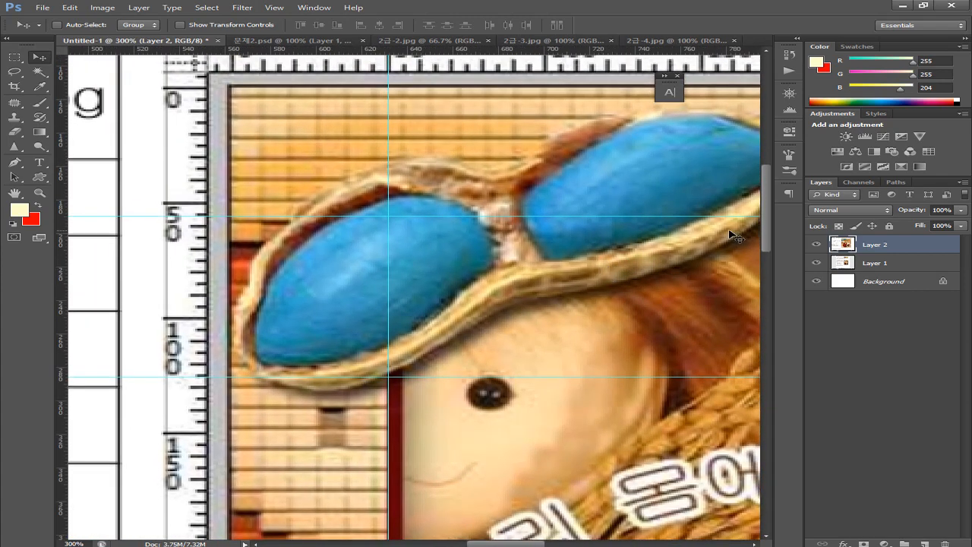
left_click_drag(732, 216, 742, 205)
left_click_drag(690, 271, 448, 296)
left_click_drag(672, 308, 532, 309)
left_click_drag(65, 321, 600, 351)
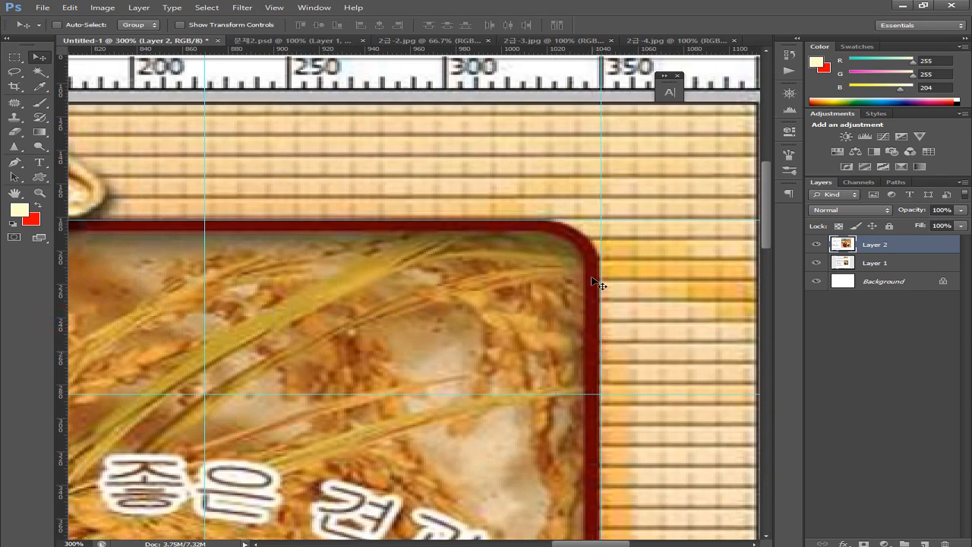
left_click_drag(601, 130, 599, 161)
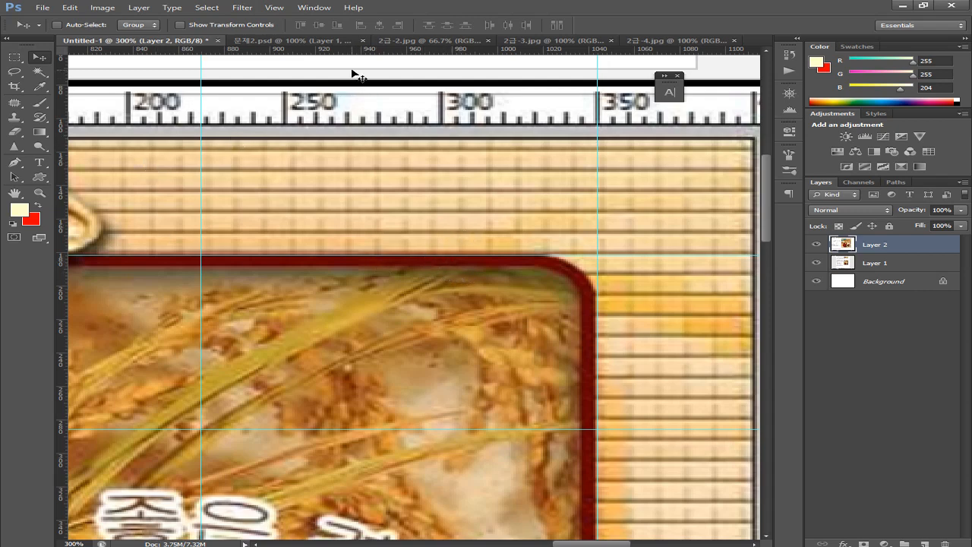
left_click(269, 40)
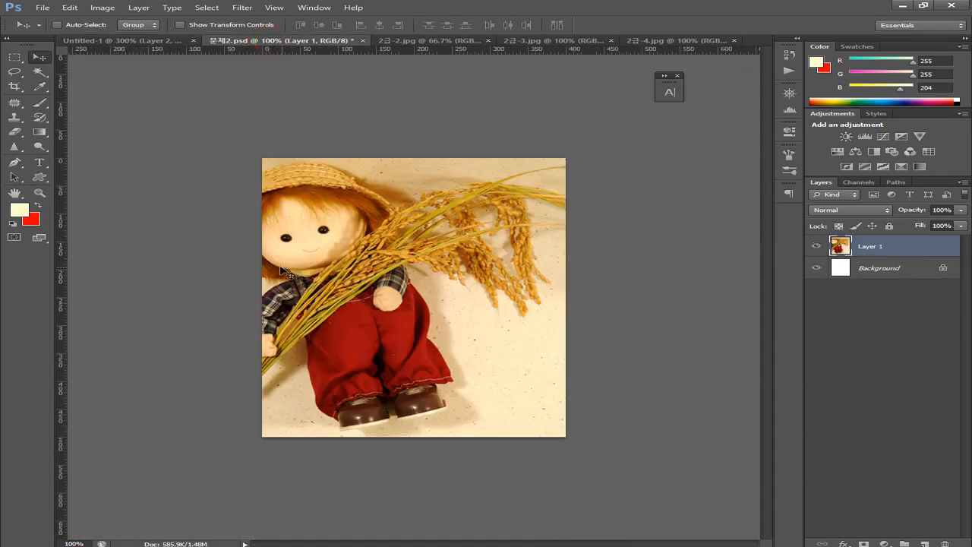
Zoom into the doll and add a vertical guide at its left side and a horizontal guide across the hat brim
key("ctrl+plus")
key("ctrl+plus")
key("ctrl+plus")
key("ctrl+plus")
key("ctrl+plus")
key("ctrl+plus")
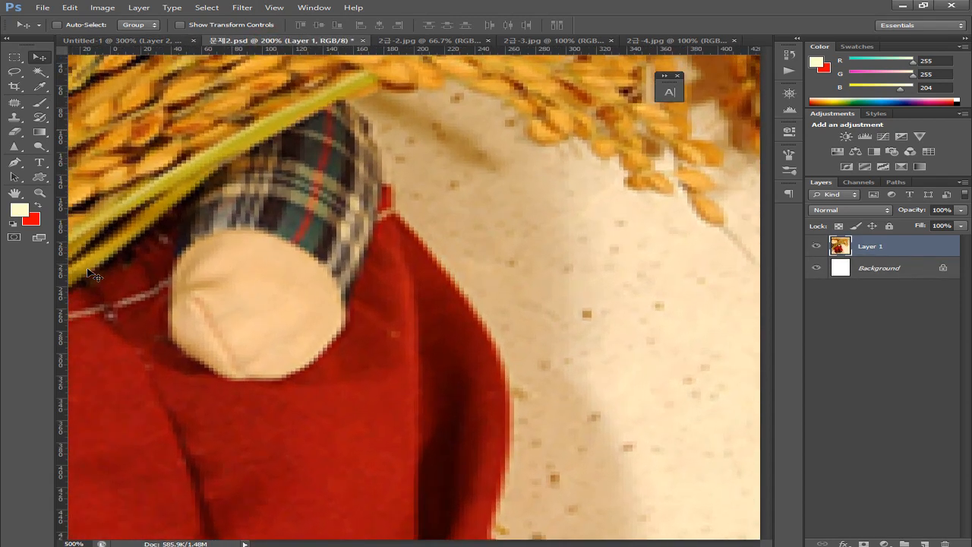
left_click_drag(182, 116, 395, 461)
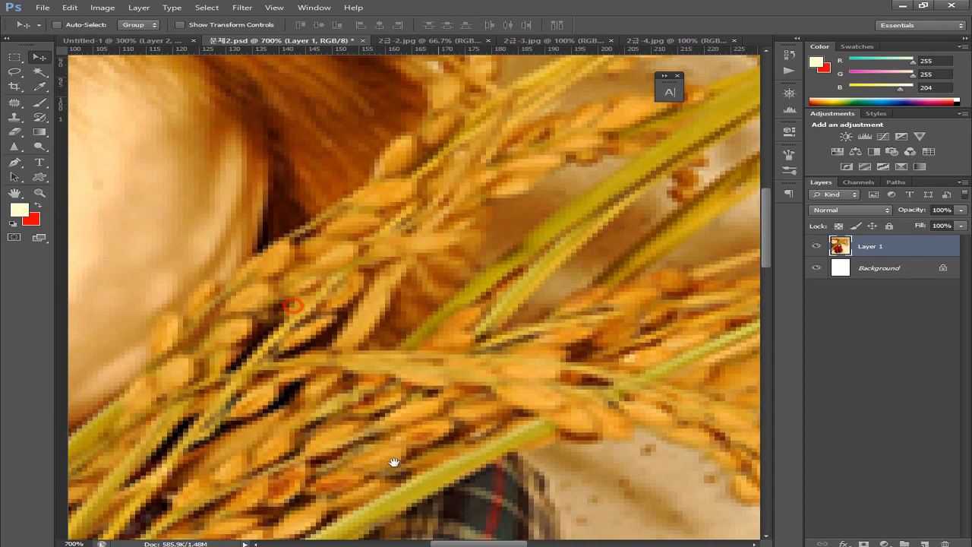
mouse_move(391, 412)
left_mouse_down()
mouse_move(369, 314)
mouse_move(479, 383)
mouse_move(497, 405)
mouse_move(415, 391)
mouse_move(400, 404)
left_mouse_up()
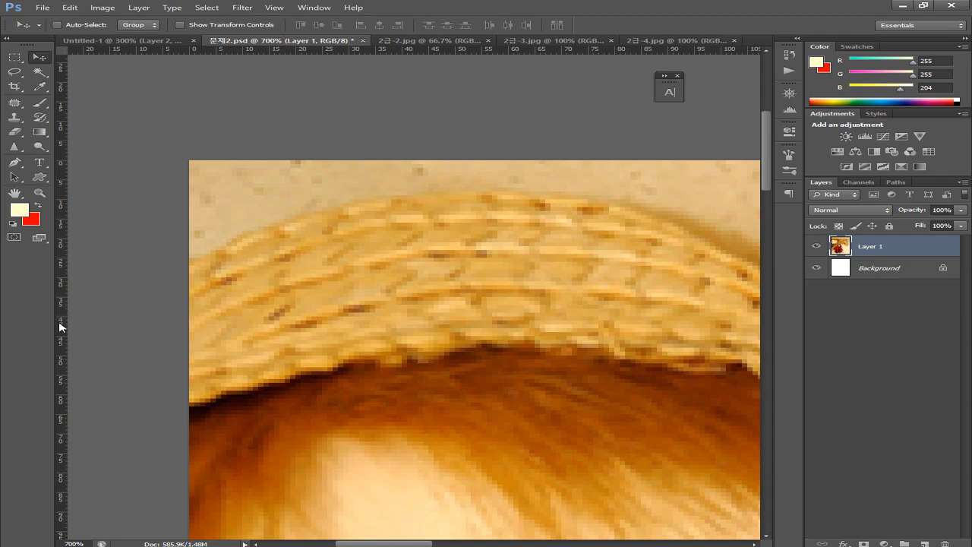
left_click_drag(59, 326, 454, 354)
left_click_drag(485, 51, 495, 354)
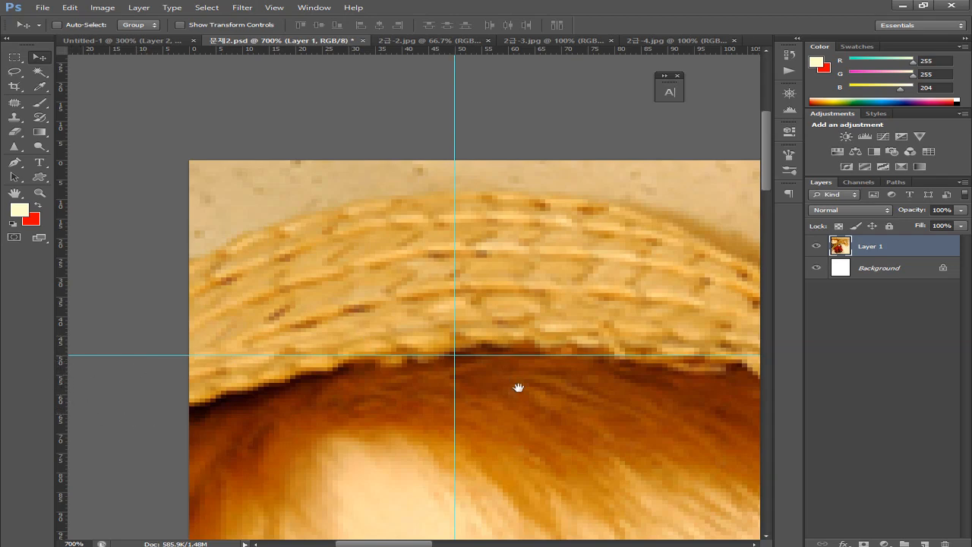
Add a vertical guide near the image's right side and a horizontal guide near its bottom, then zoom out
left_click_drag(473, 393, 234, 261)
left_click_drag(403, 363, 301, 274)
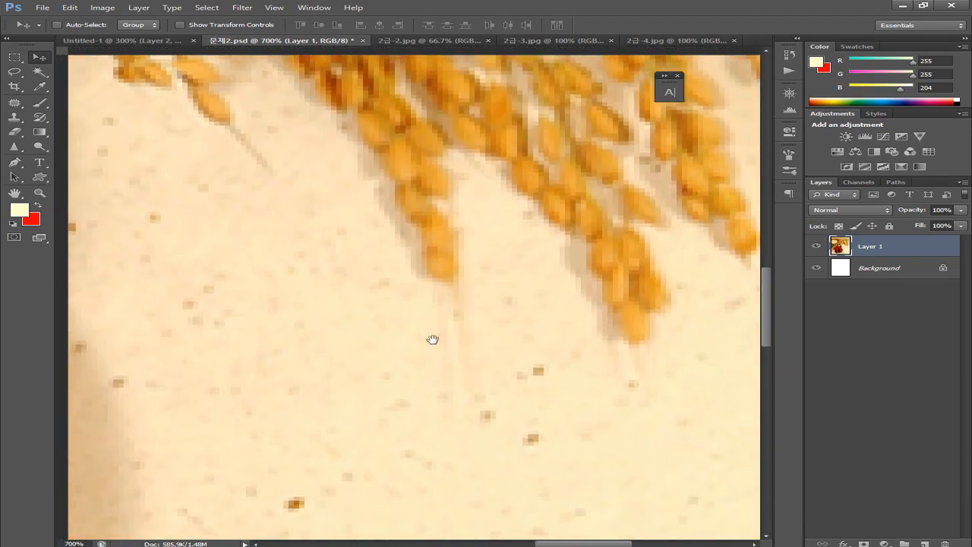
left_click_drag(447, 348, 356, 289)
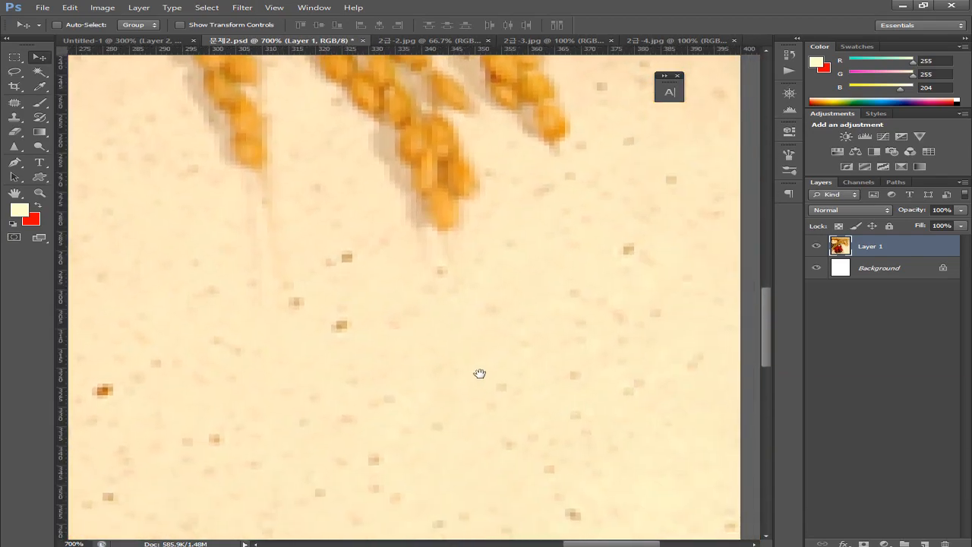
left_click_drag(479, 373, 385, 302)
left_click_drag(577, 395, 365, 349)
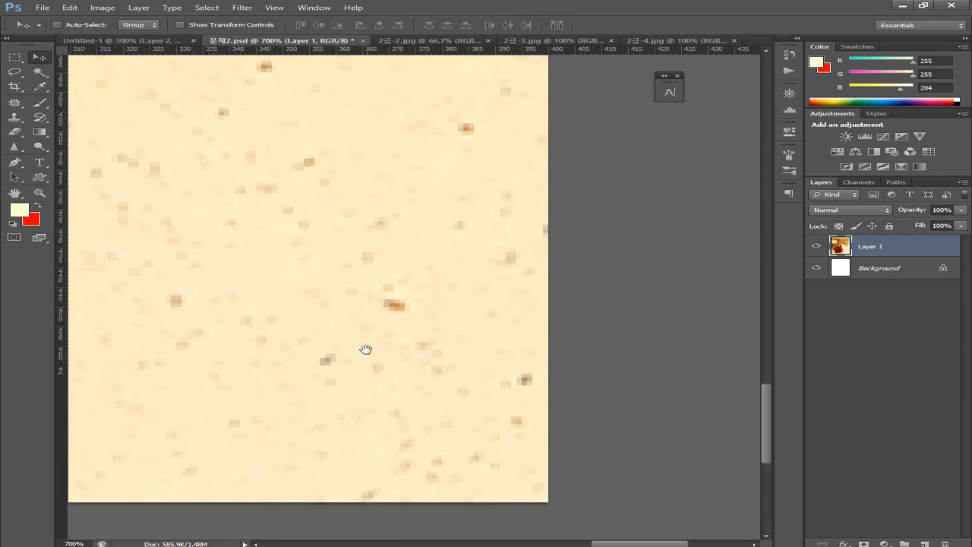
left_click_drag(60, 273, 283, 279)
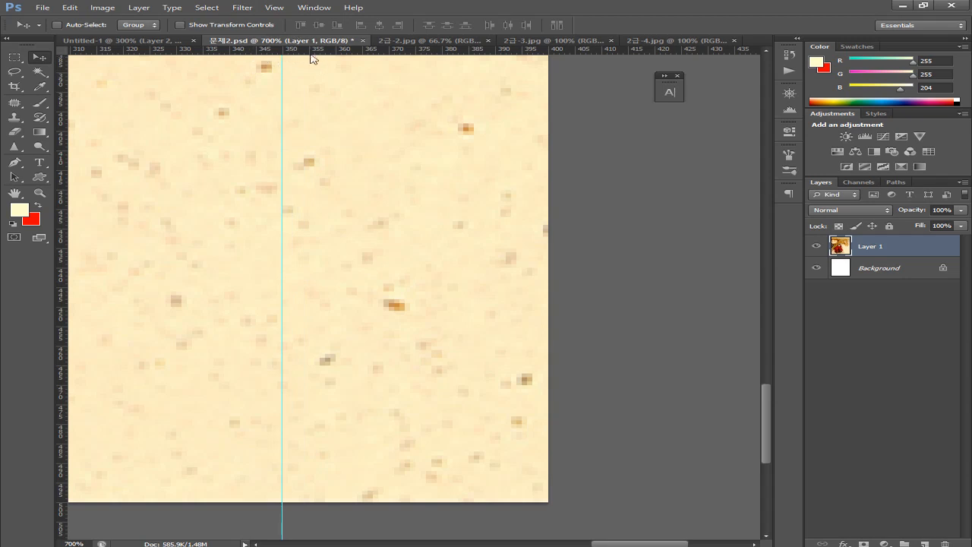
left_click_drag(321, 47, 389, 307)
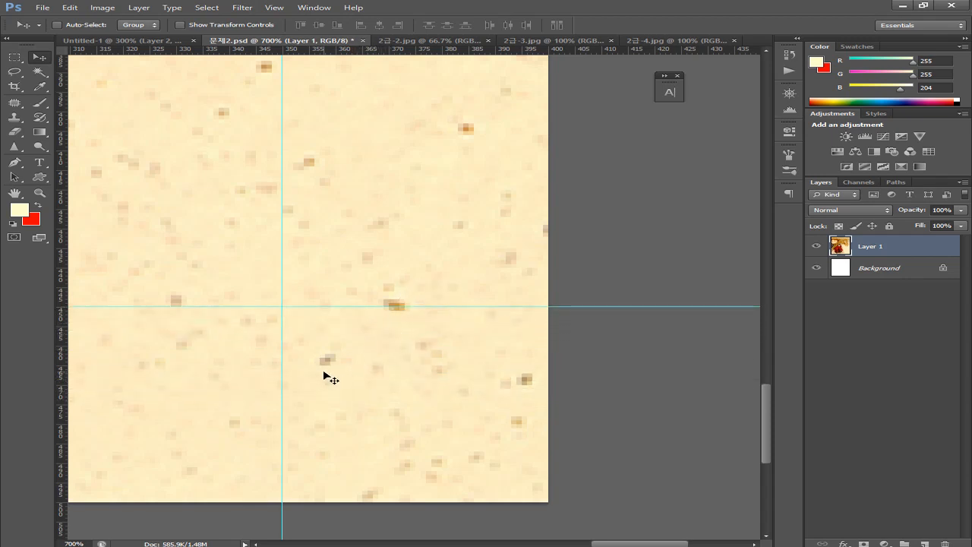
key("ctrl+minus")
key("ctrl+minus")
key("ctrl+minus")
key("ctrl+minus")
key("ctrl+minus")
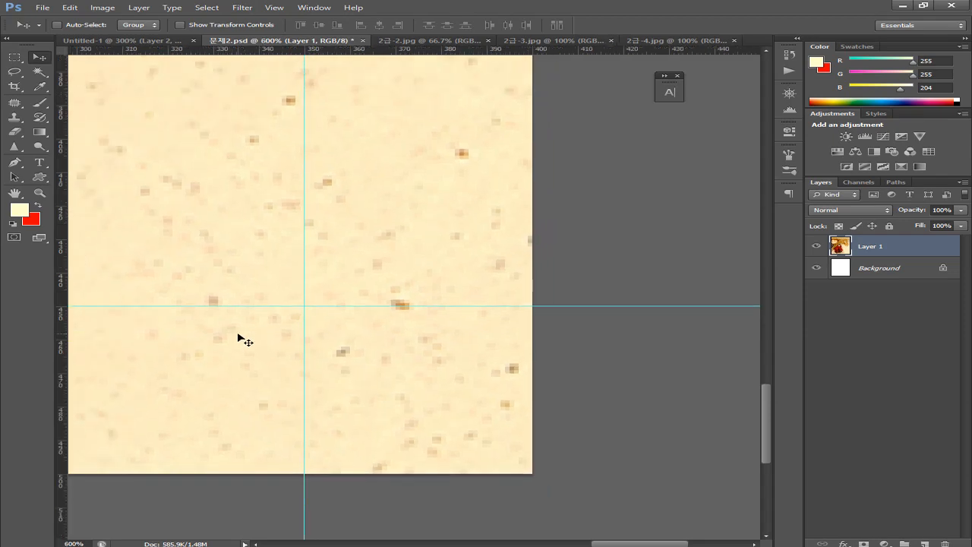
key("ctrl+minus")
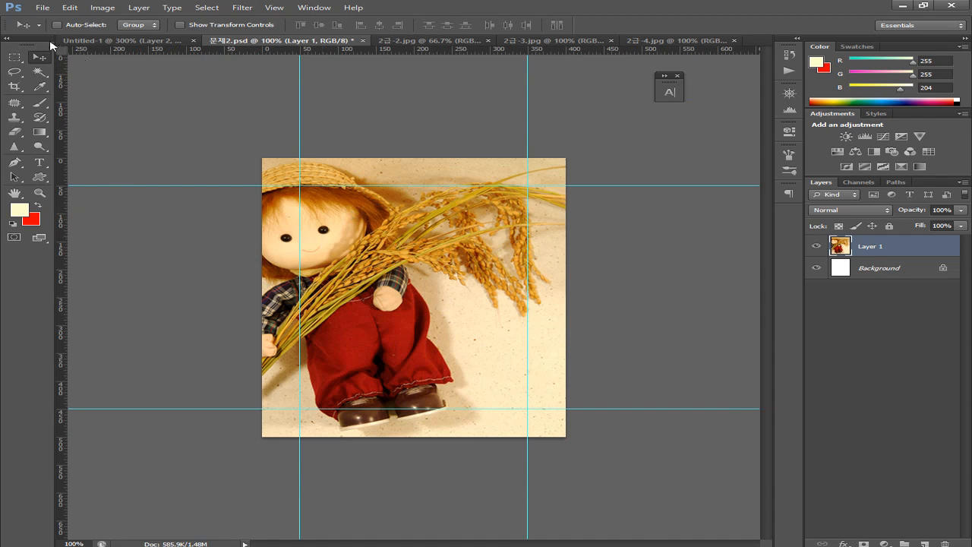
left_click(23, 57)
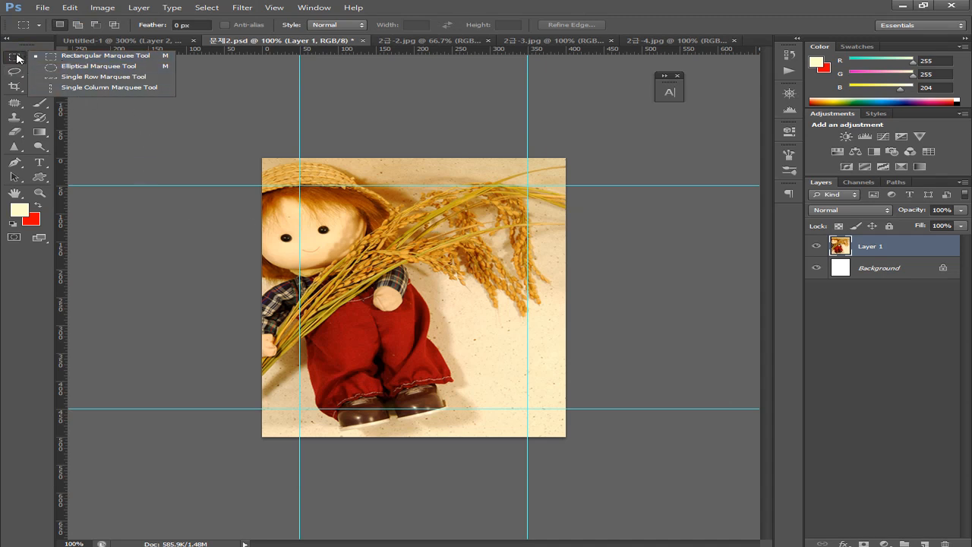
left_click(47, 59)
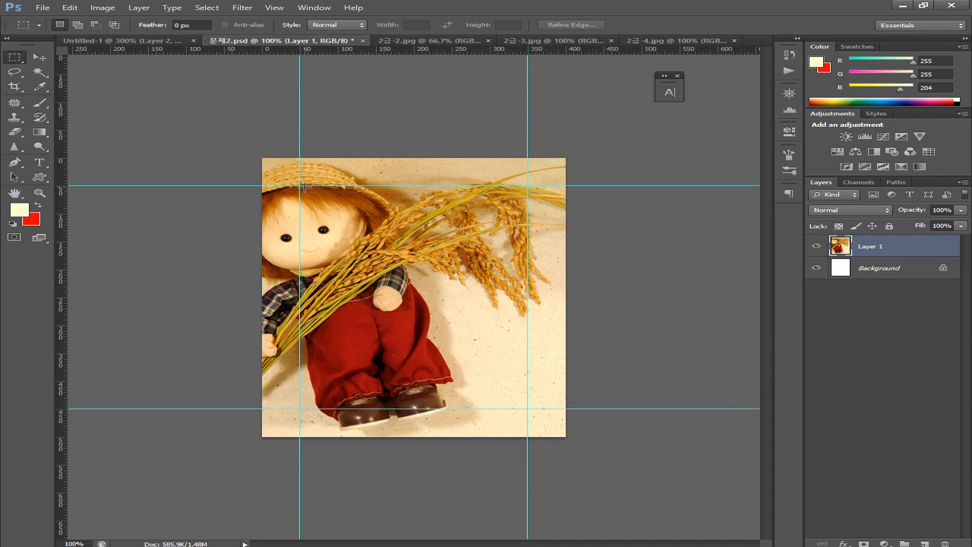
left_click_drag(301, 186, 529, 411)
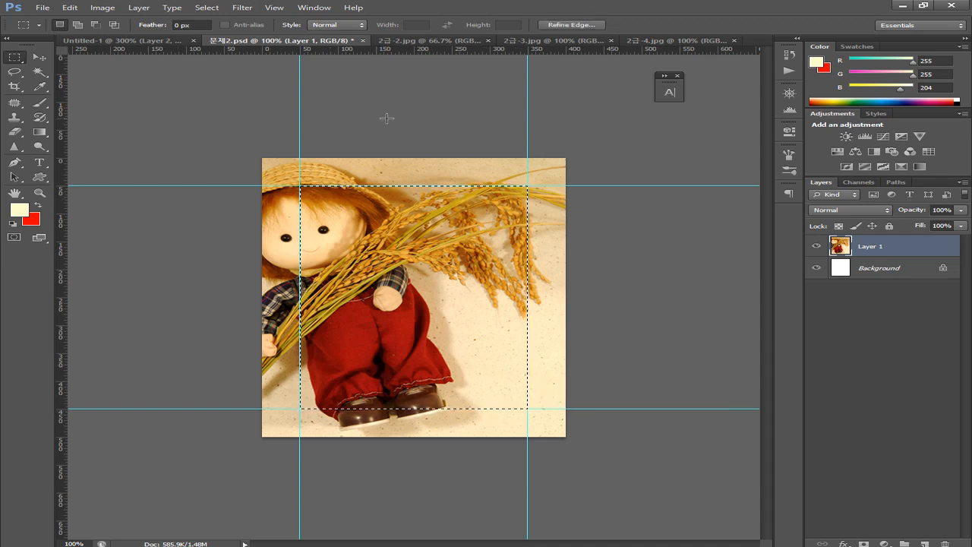
left_click(204, 8)
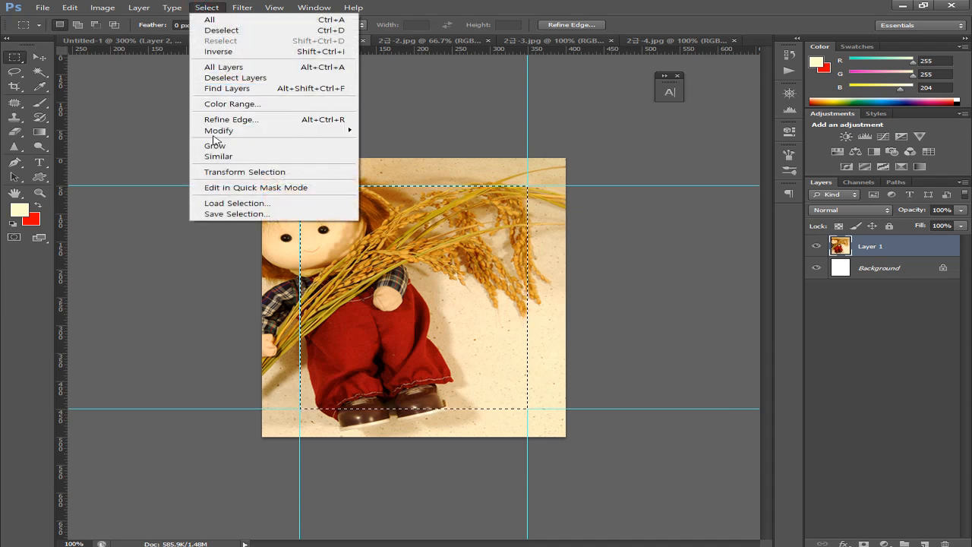
mouse_move(222, 135)
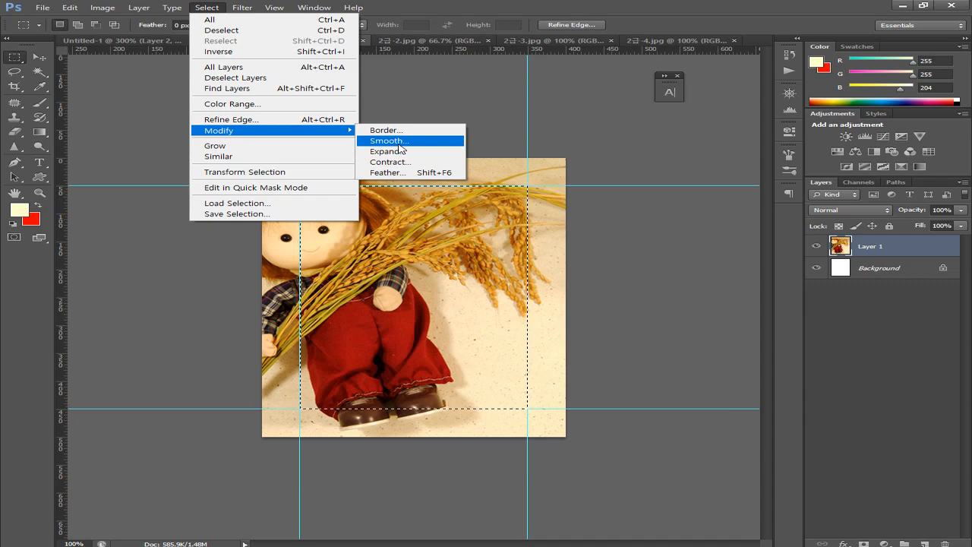
left_click(399, 143)
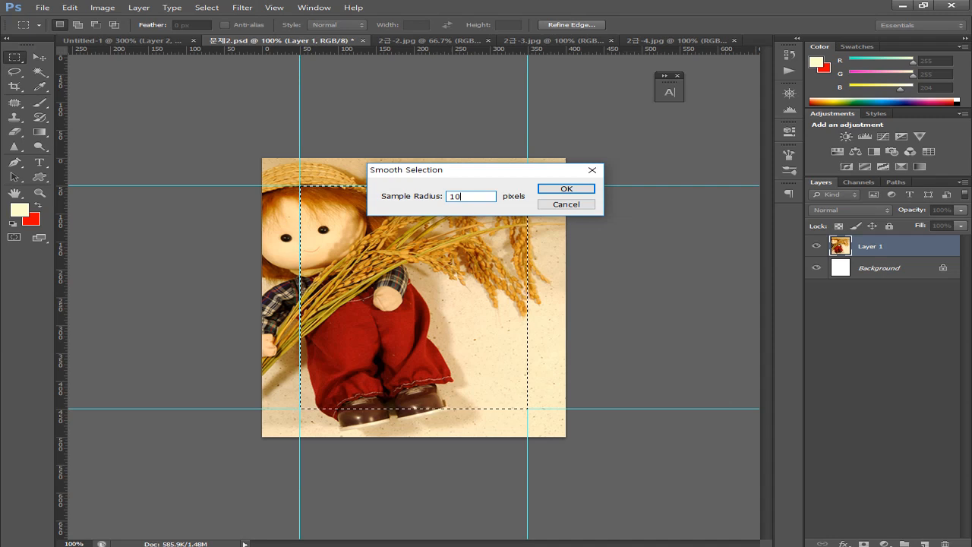
type("10")
key("Return")
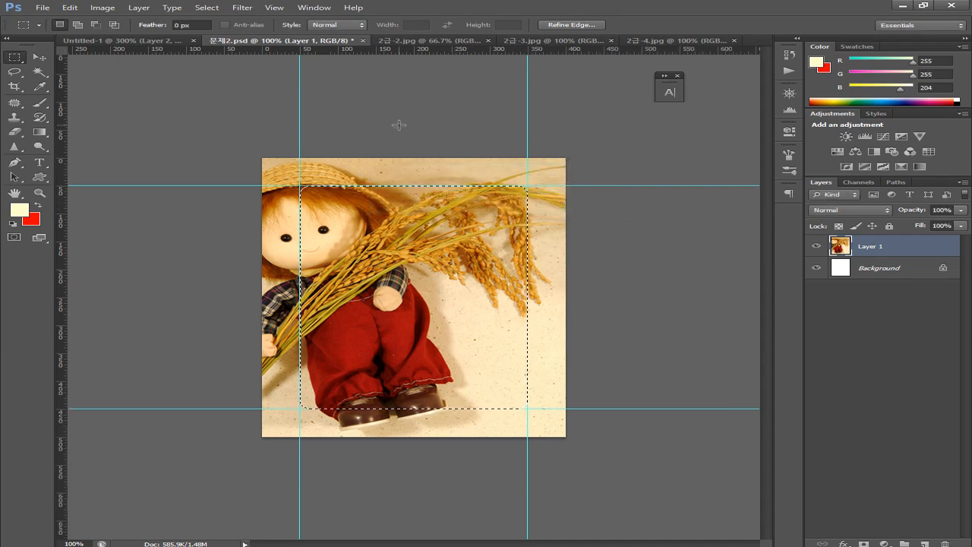
left_click(400, 269)
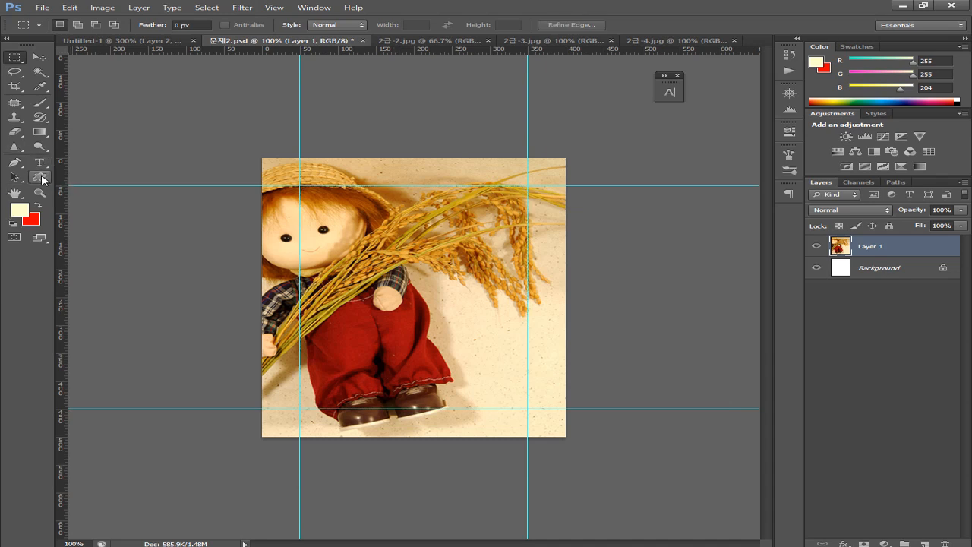
Select the Rounded Rectangle Tool in Path mode with a 10 px corner radius
left_click(41, 180)
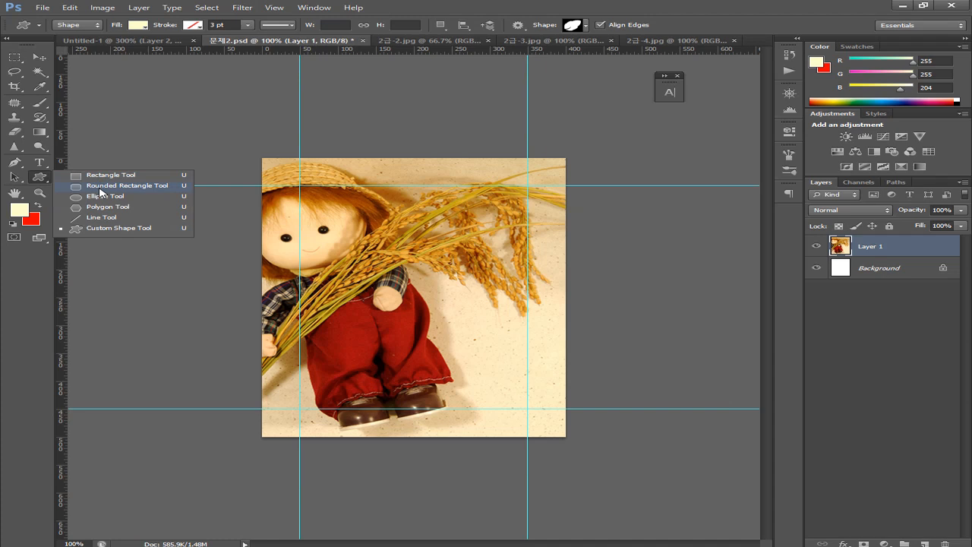
left_click(100, 187)
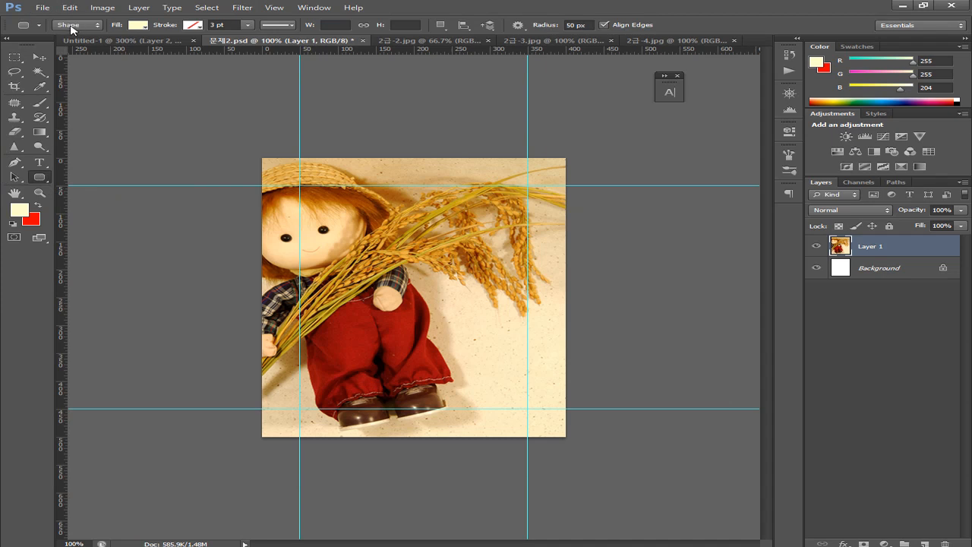
left_click(73, 29)
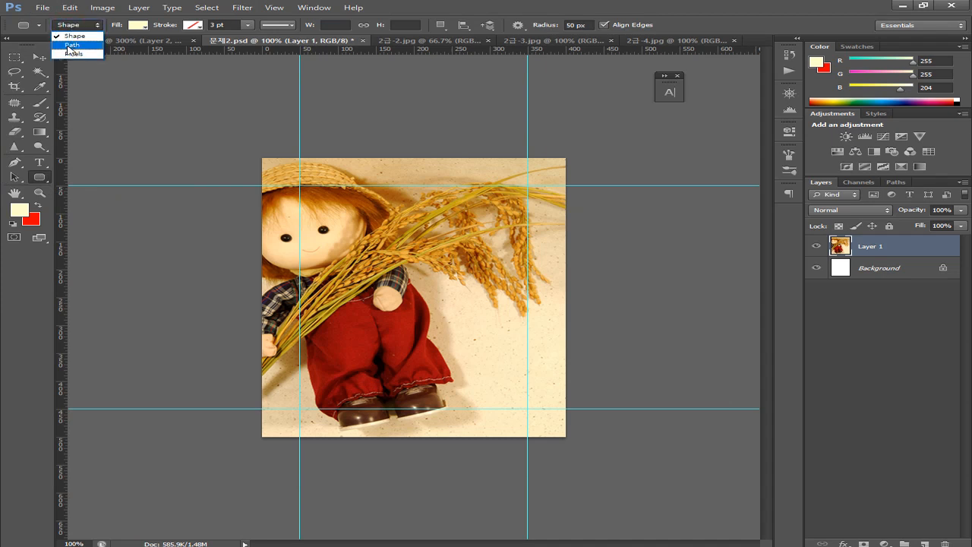
left_click(71, 46)
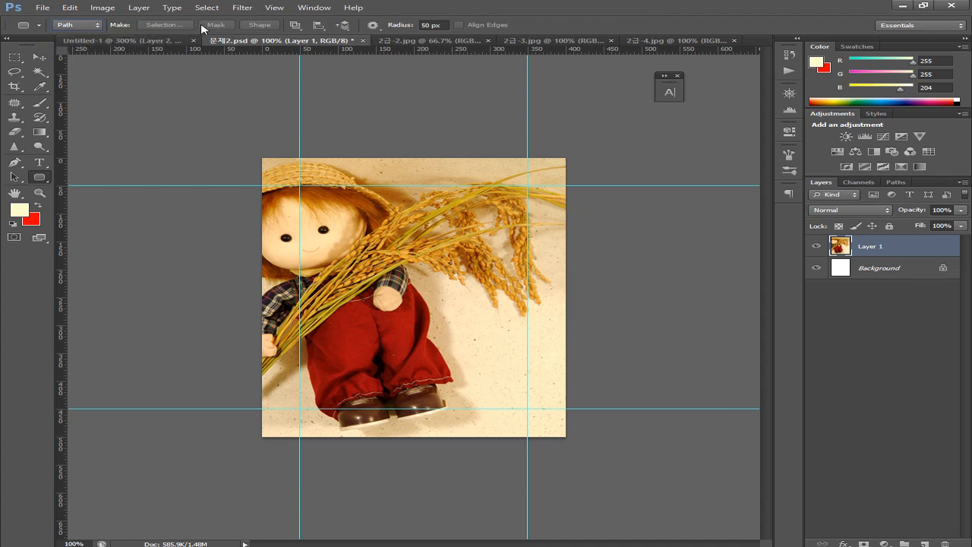
left_click(422, 24)
type("10px")
key("Return")
On Untitled-1, test a rounded path over the frame corner, undo it, and pan to the frame's right edge
left_click(91, 42)
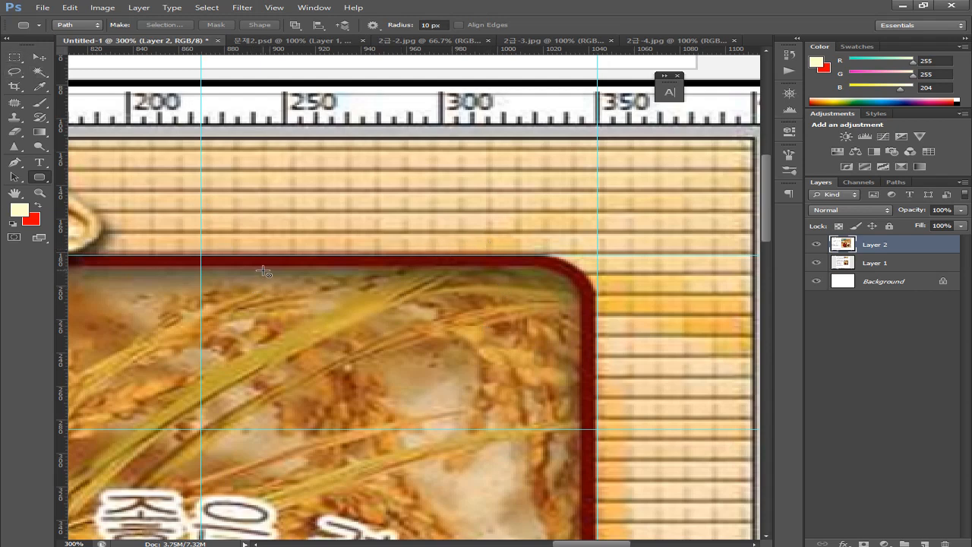
left_click_drag(354, 257, 597, 472)
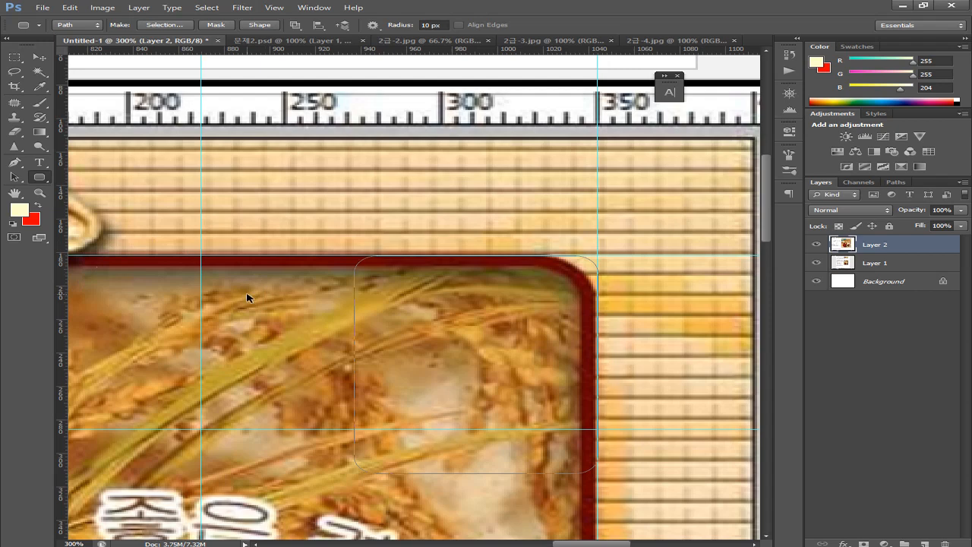
key("ctrl+z")
left_click_drag(182, 235, 494, 266)
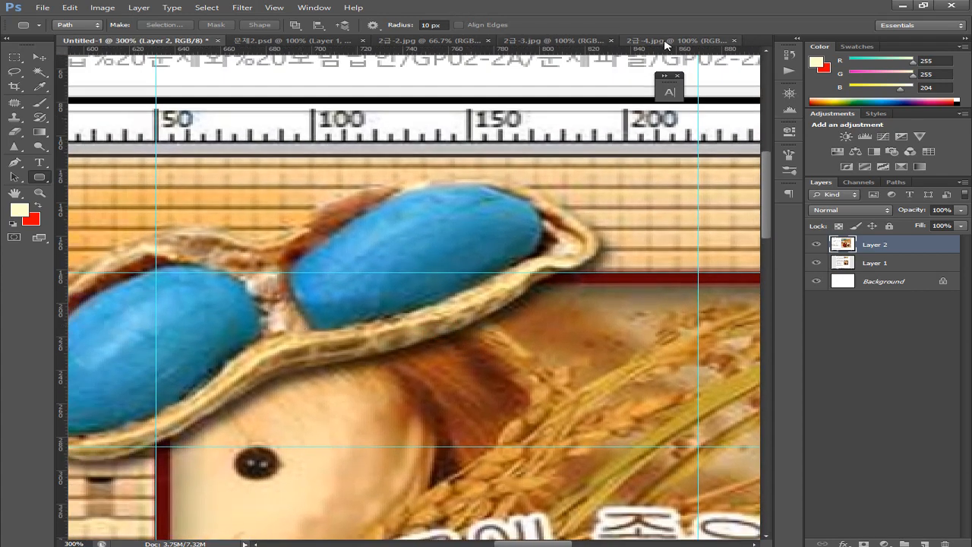
left_click_drag(246, 295, 378, 307)
left_click_drag(261, 309, 137, 274)
left_click_drag(341, 341, 197, 323)
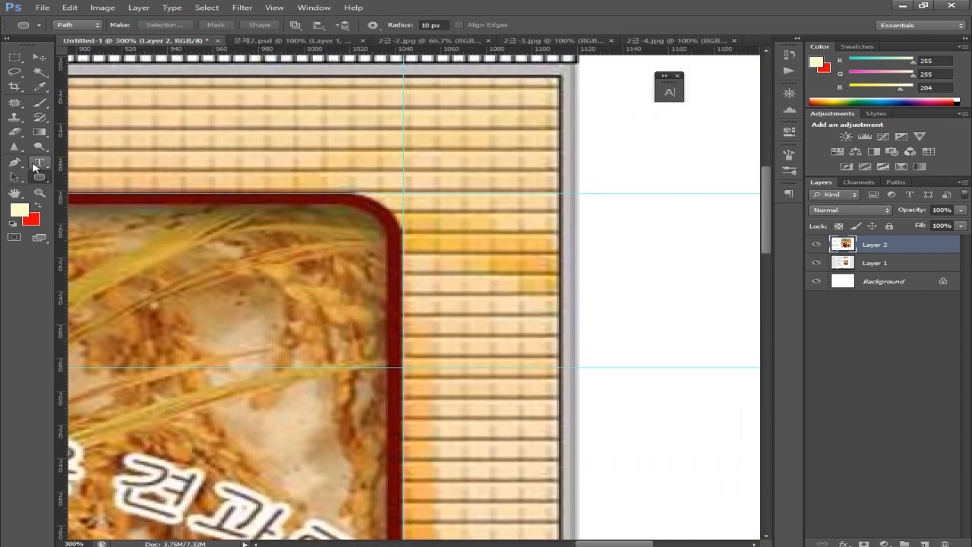
left_click(47, 60)
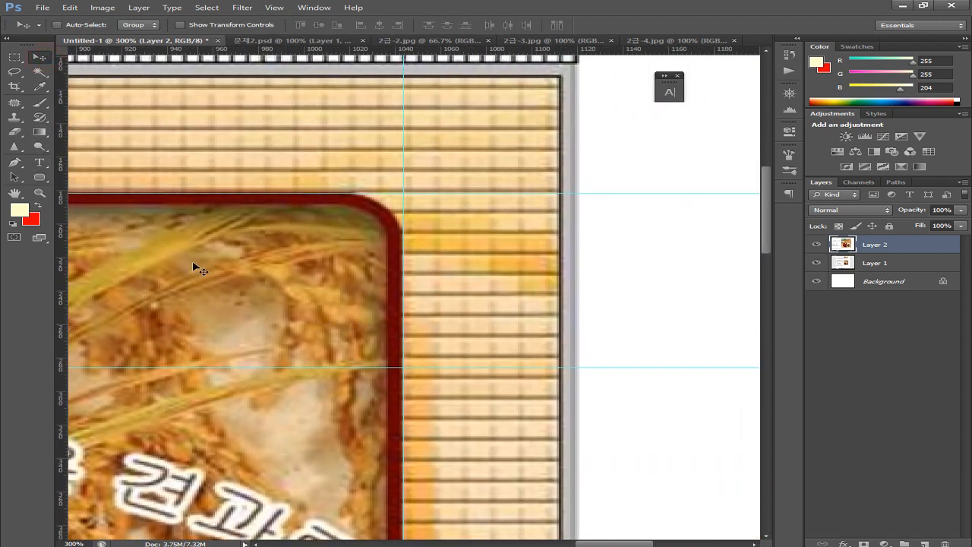
Place a vertical guide at the reference frame's inner edge, X 1026 px
left_click_drag(58, 238, 336, 287)
left_click_drag(401, 256, 401, 341)
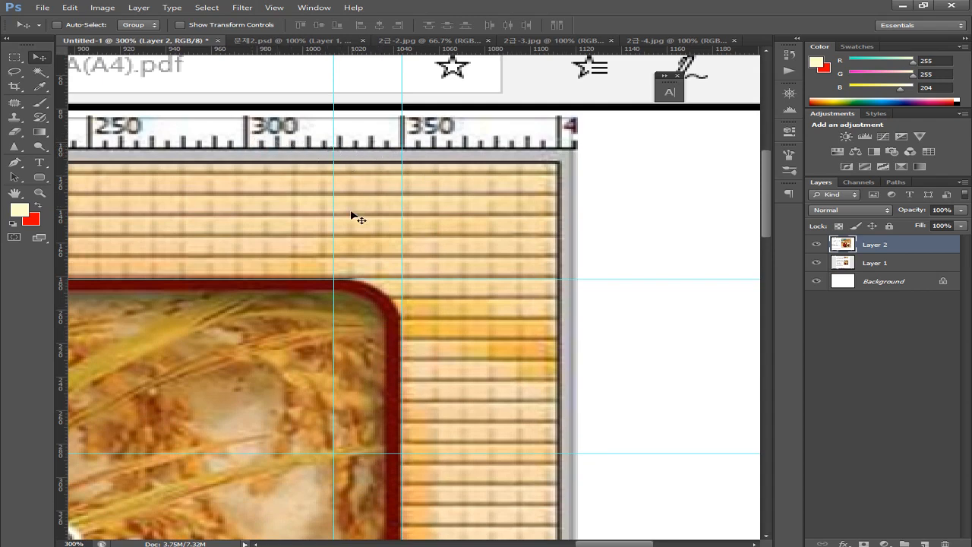
left_click_drag(332, 225, 369, 231)
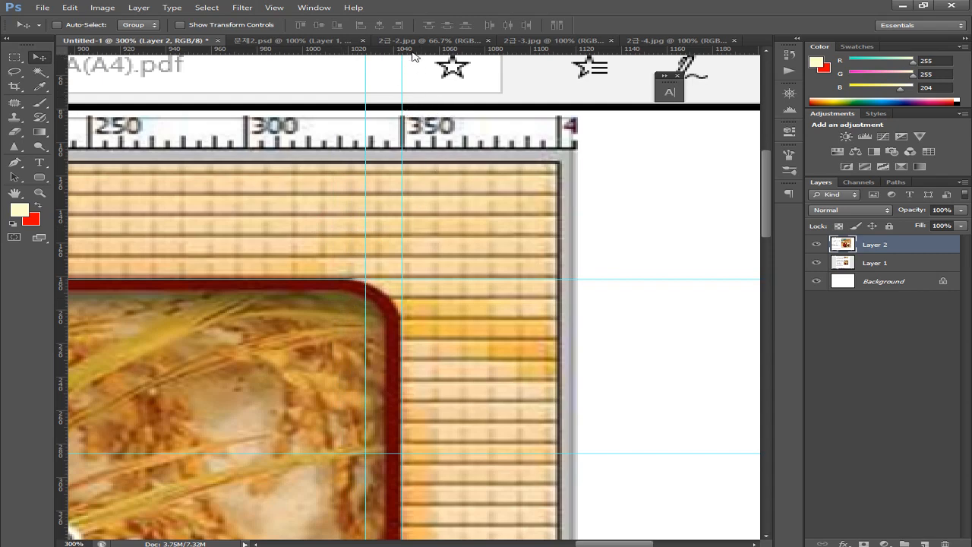
Set a horizontal guide at the inner frame corner, about Y 198 px, then switch to 문제2.psd
left_click_drag(412, 50, 436, 329)
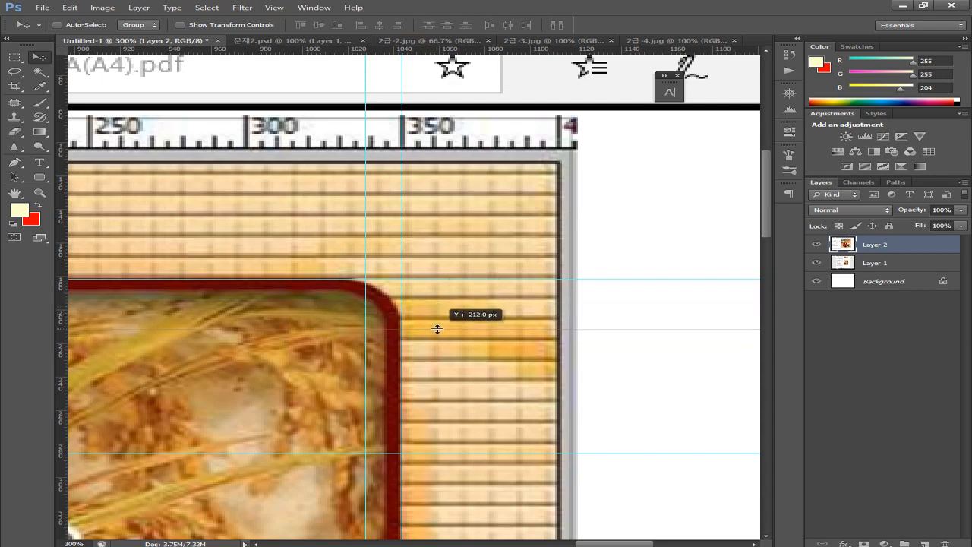
left_click_drag(437, 329, 439, 332)
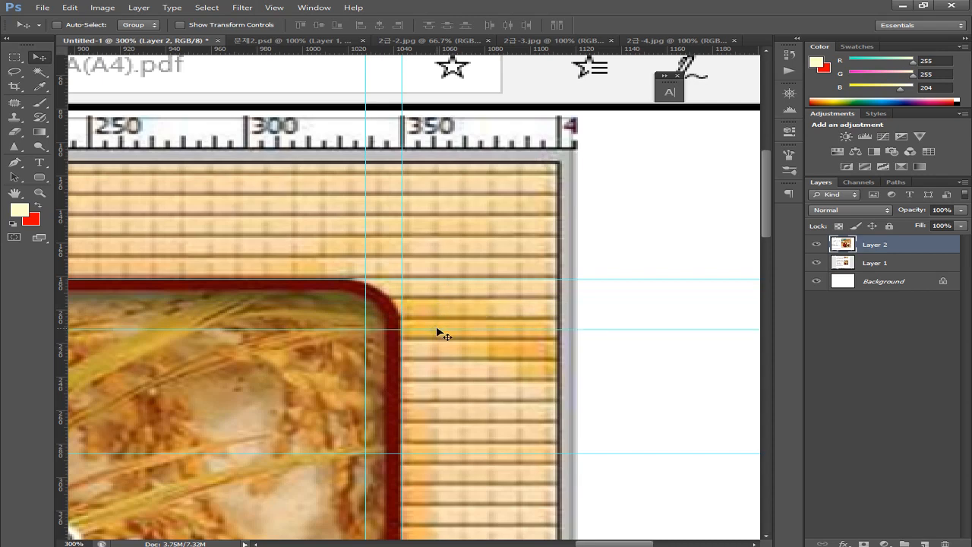
left_click_drag(342, 362, 426, 375)
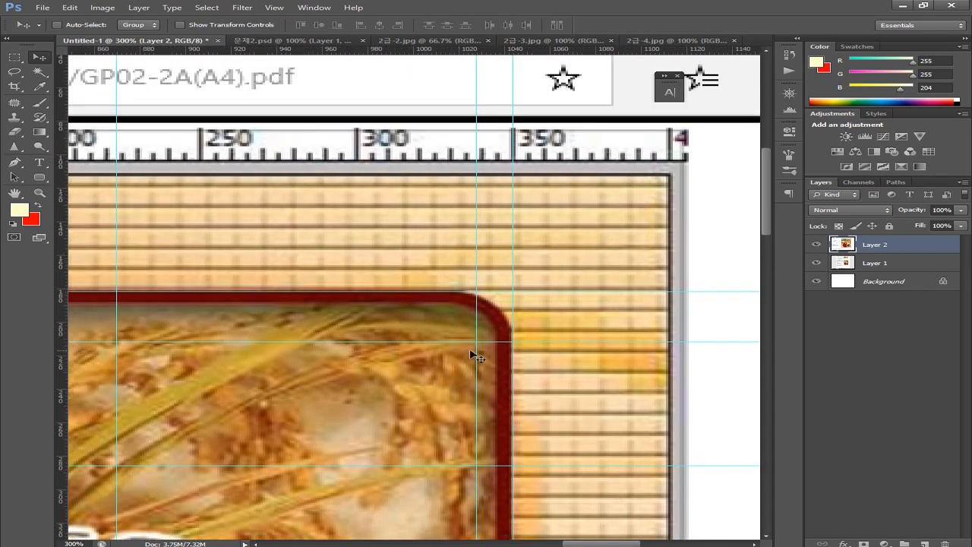
left_click_drag(504, 343, 502, 329)
left_click_drag(434, 380, 474, 387)
left_click_drag(155, 348, 482, 393)
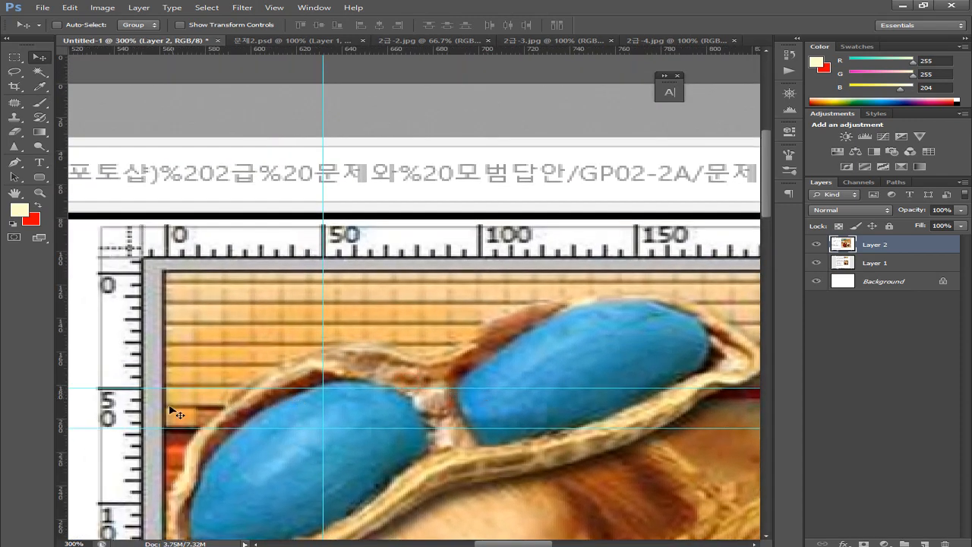
left_click_drag(181, 427, 195, 416)
scroll(349, 410, "right", 5)
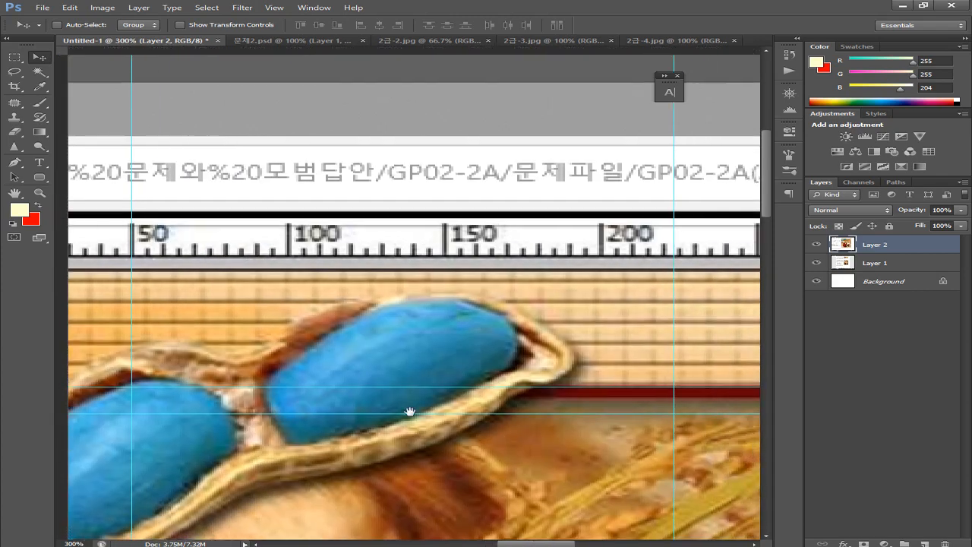
scroll(314, 417, "right", 4)
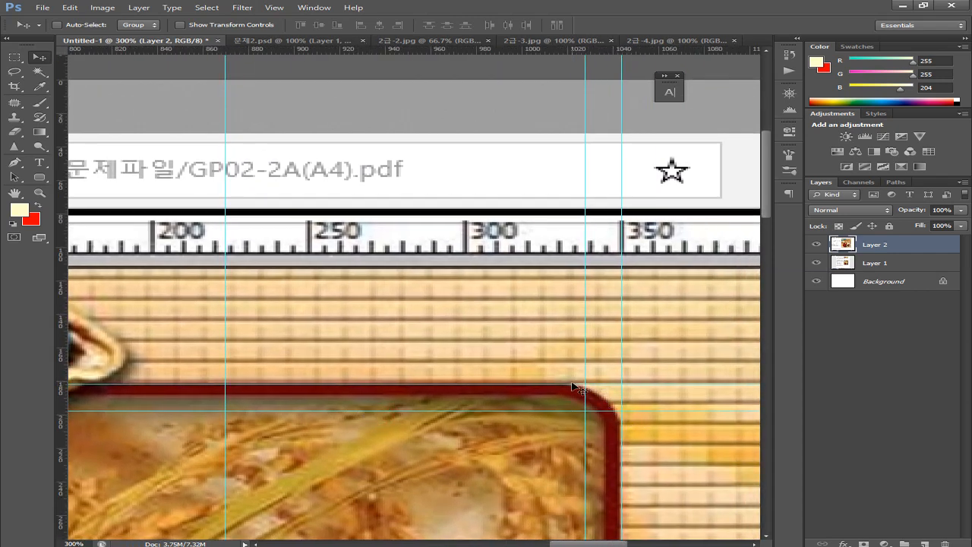
left_click(275, 42)
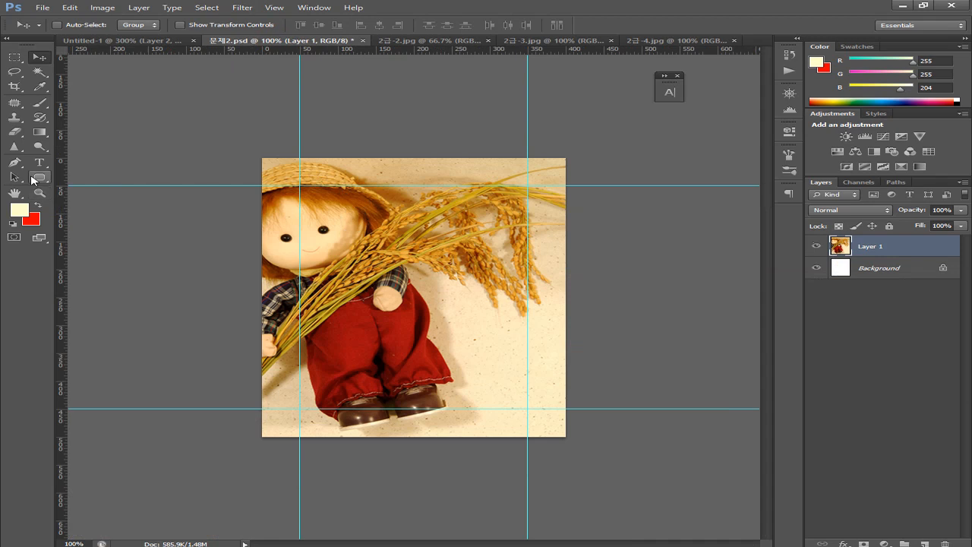
Select outside a 247 × 323 px rounded rectangle between the guides and copy that border to Layer 2
left_click(38, 178)
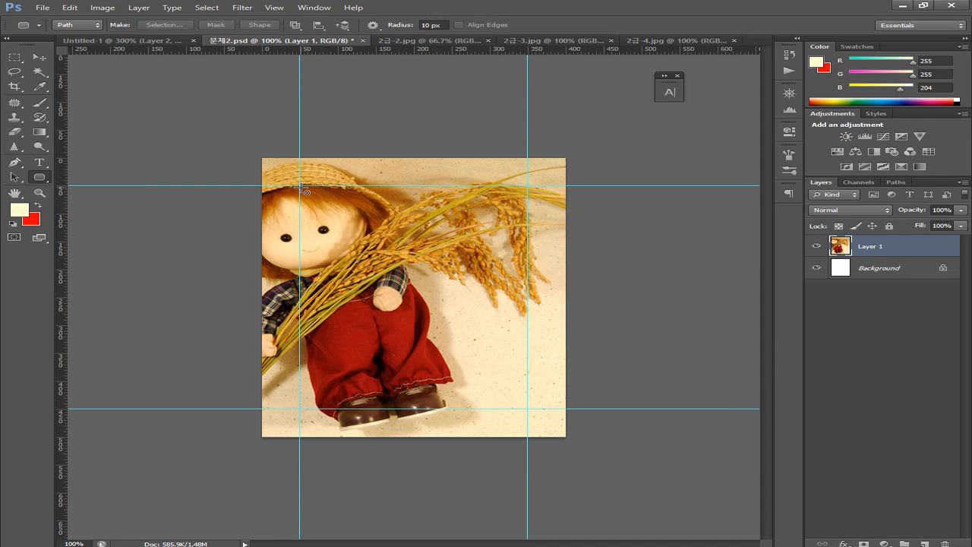
left_click_drag(301, 186, 533, 409)
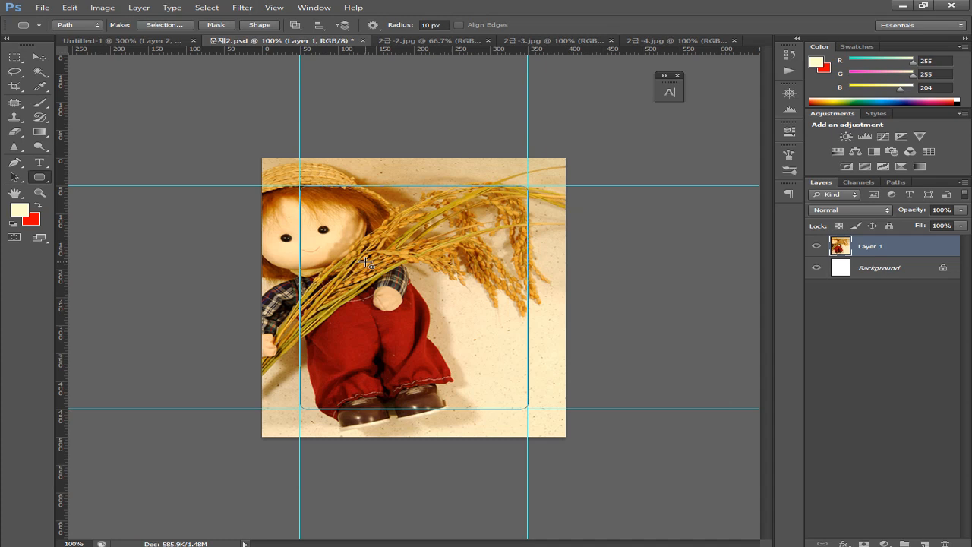
key("ctrl+Return")
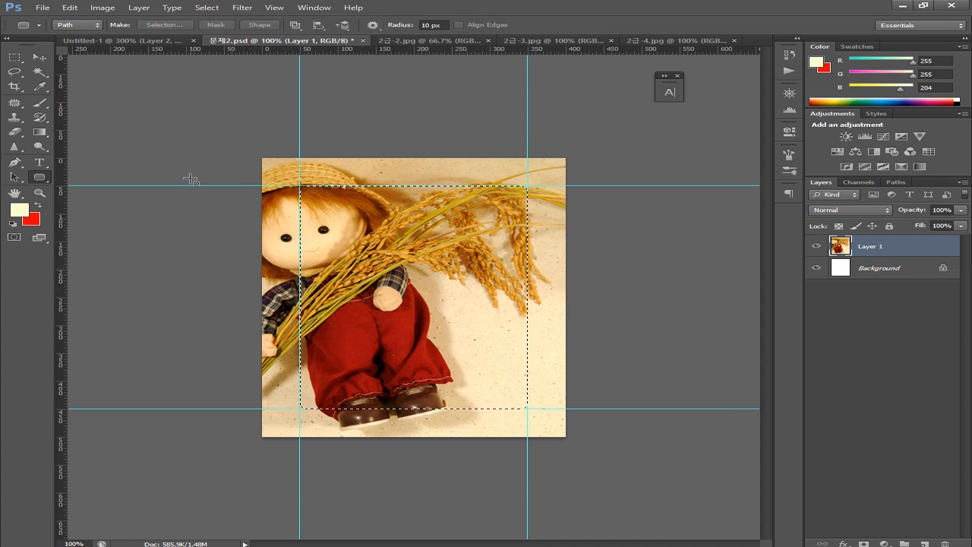
left_click(237, 7)
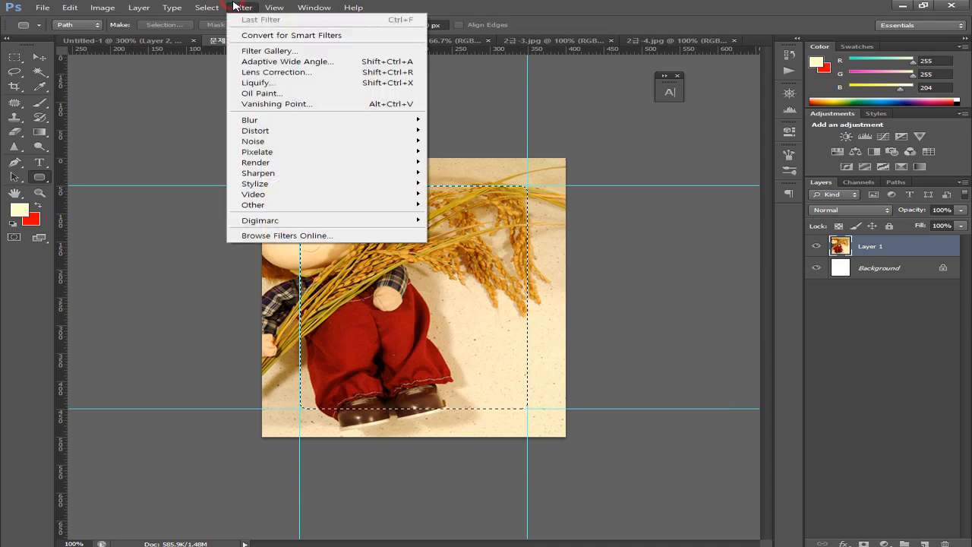
mouse_move(207, 7)
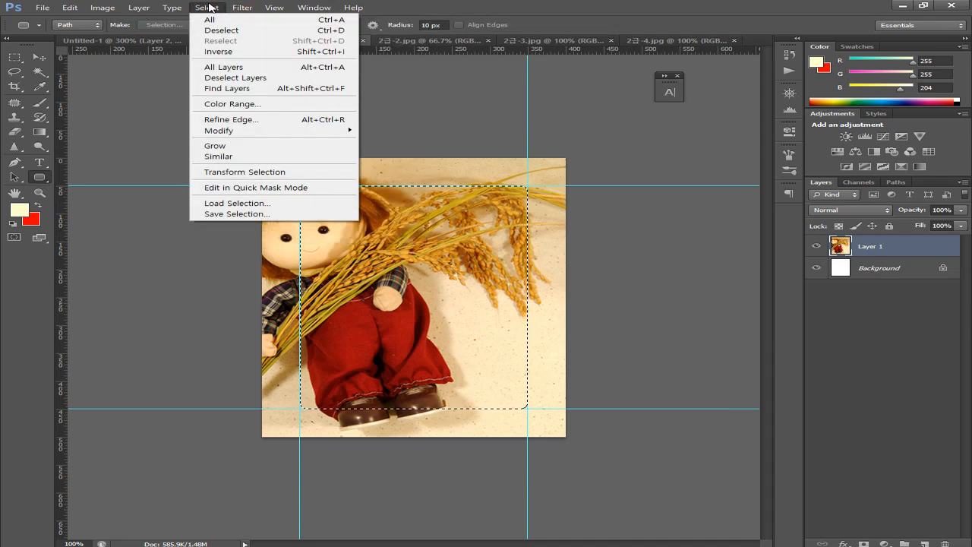
left_click(218, 52)
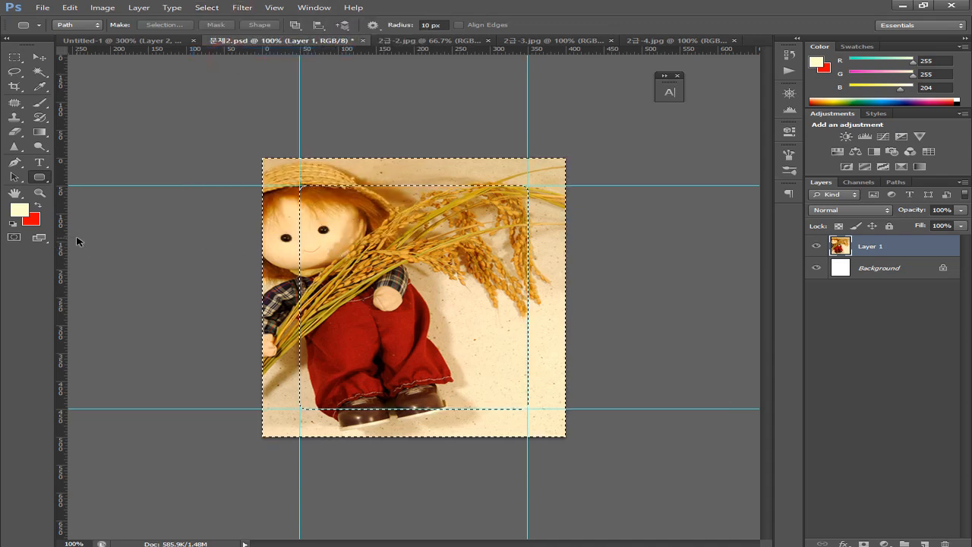
key("ctrl+j")
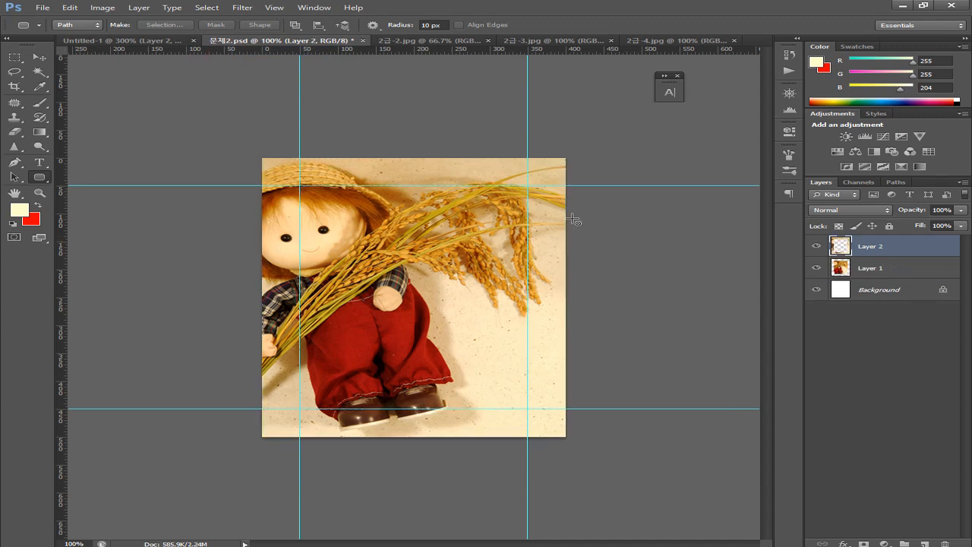
Toggle Layer 1 and Layer 2 visibility to check the copied border
left_click(817, 269)
left_click(816, 269)
left_click(814, 248)
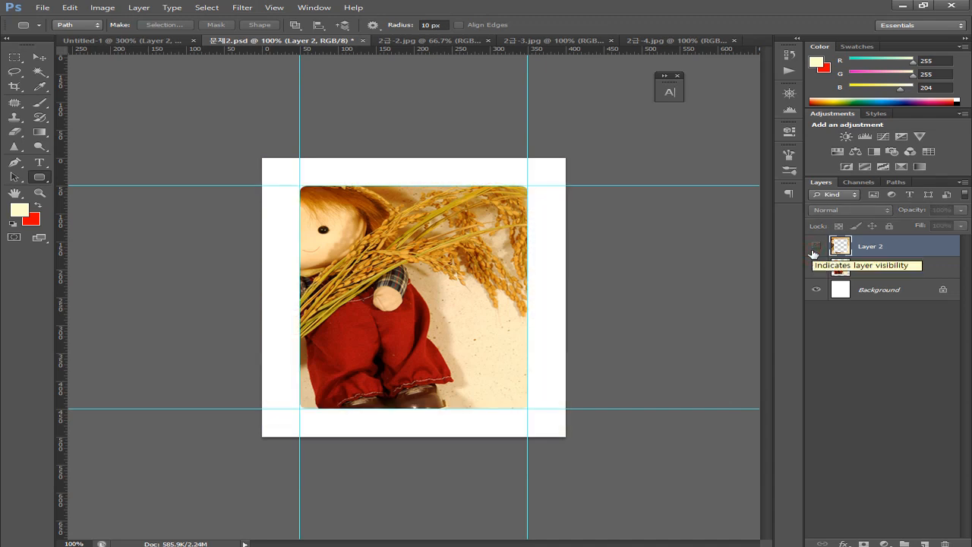
left_click(814, 250)
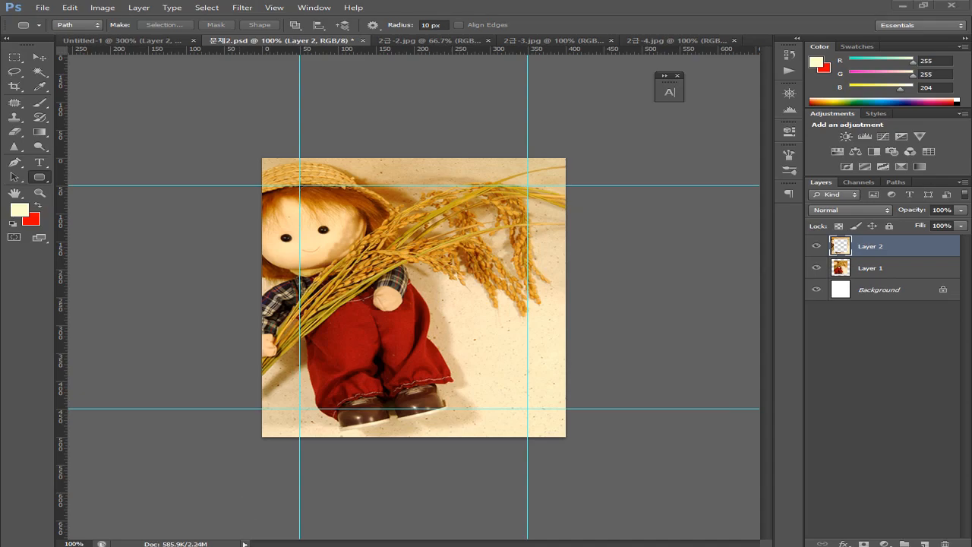
Check the Patchwork filter requirement in the exam PDF, then return to Photoshop
key("alt+Tab")
left_click_drag(183, 333, 552, 355)
left_click(494, 349)
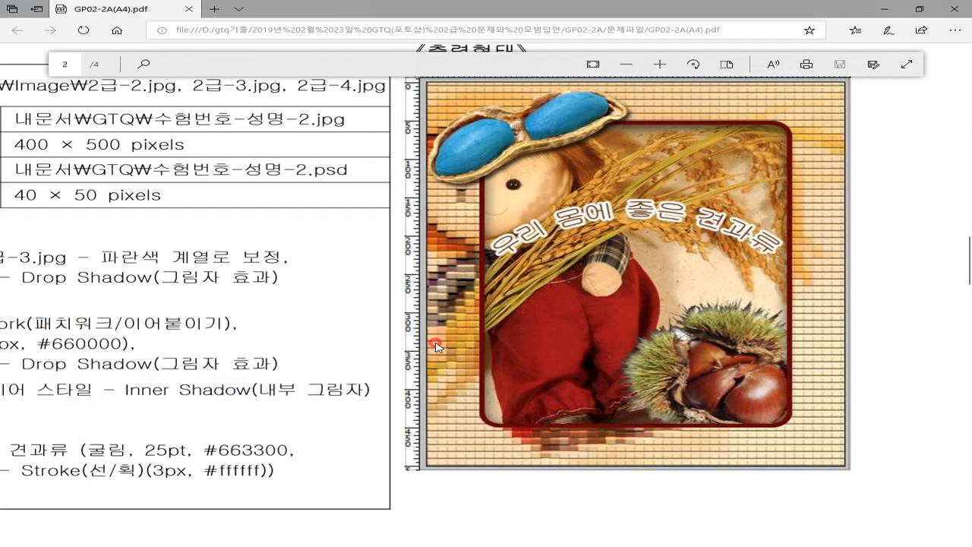
scroll(517, 346, "left", 5)
left_click_drag(354, 341, 394, 342)
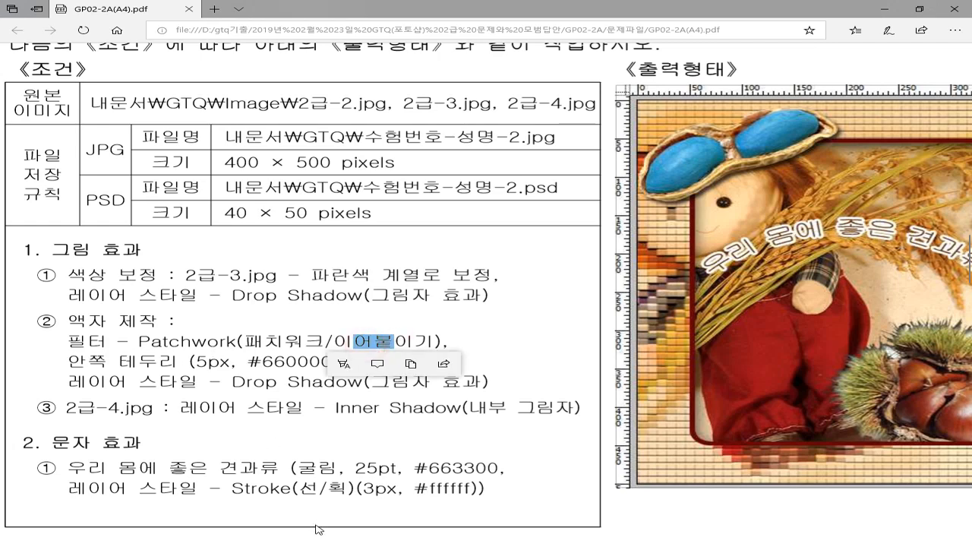
key("alt+Tab")
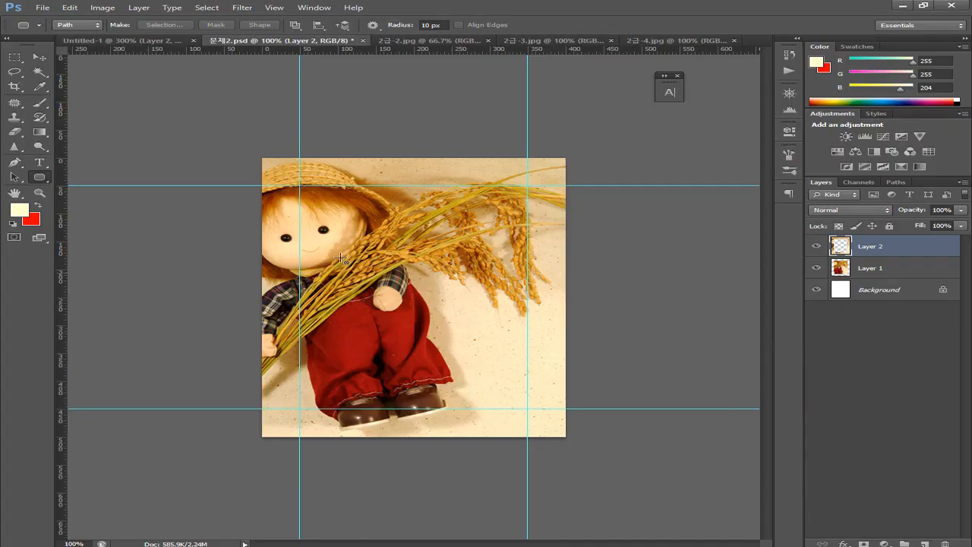
Open Filter > Filter Gallery on the Layer 2 border
left_click(242, 8)
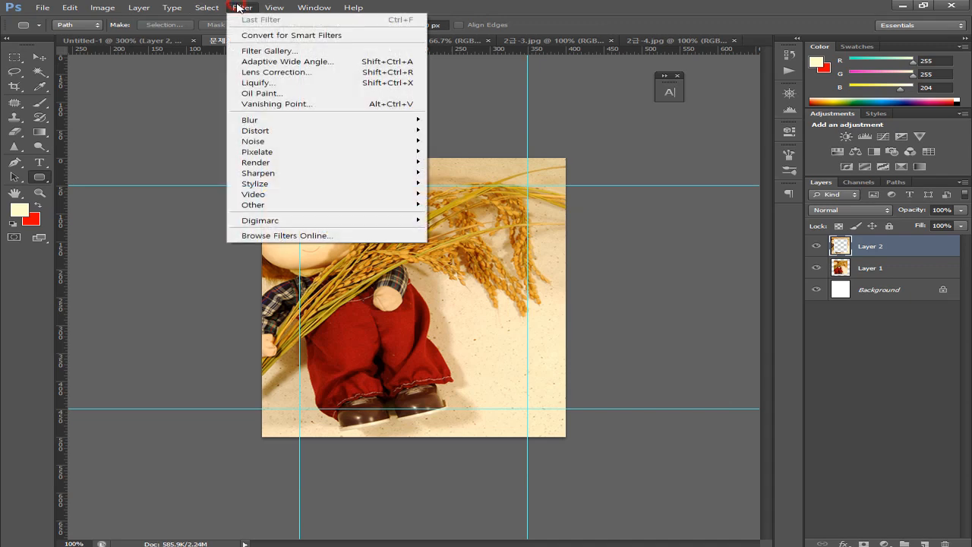
mouse_move(258, 132)
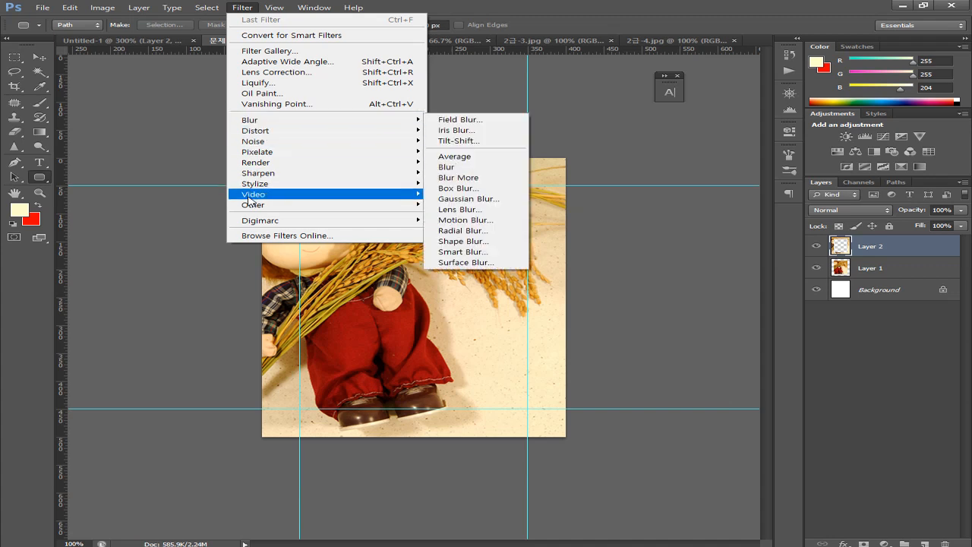
mouse_move(254, 186)
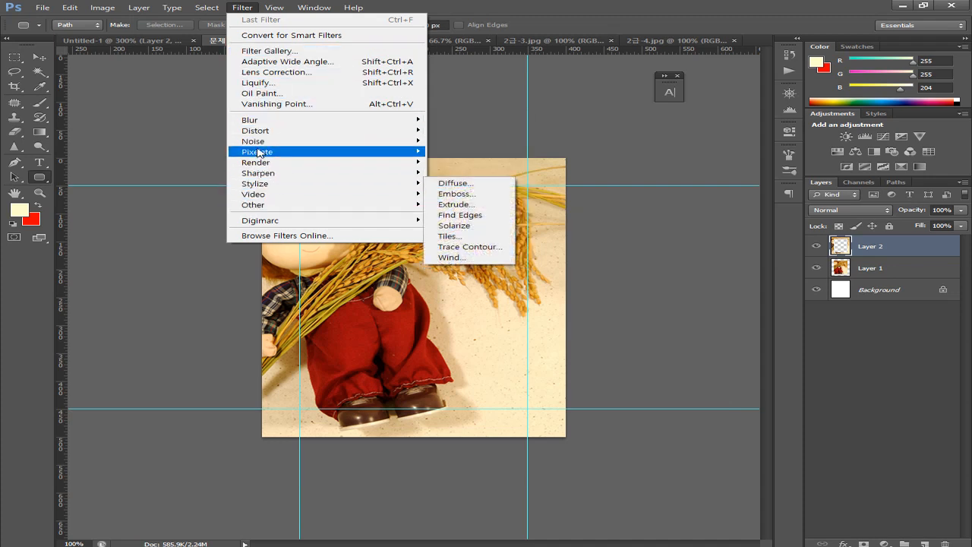
left_click(278, 53)
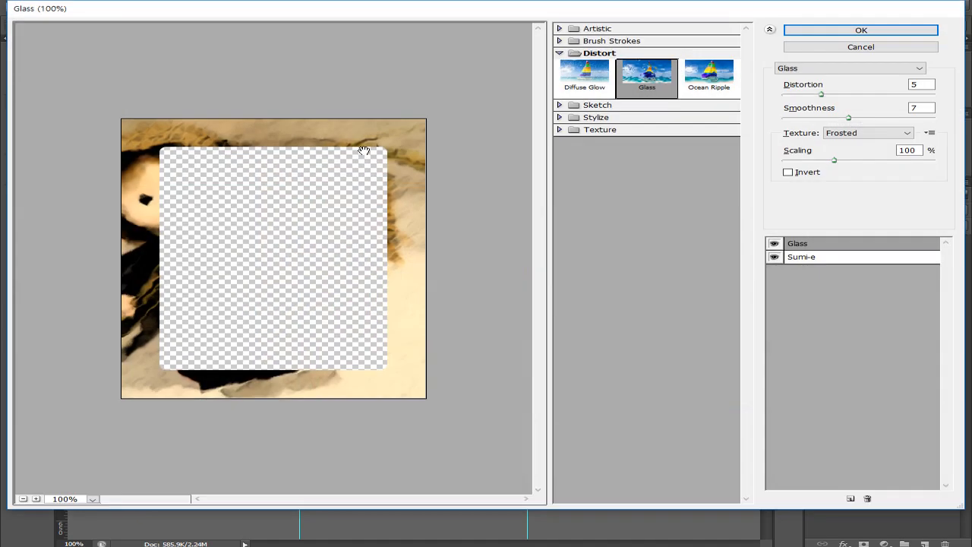
Browse the Artistic, Brush Strokes, Distort and Sketch categories in the Filter Gallery
left_click(612, 31)
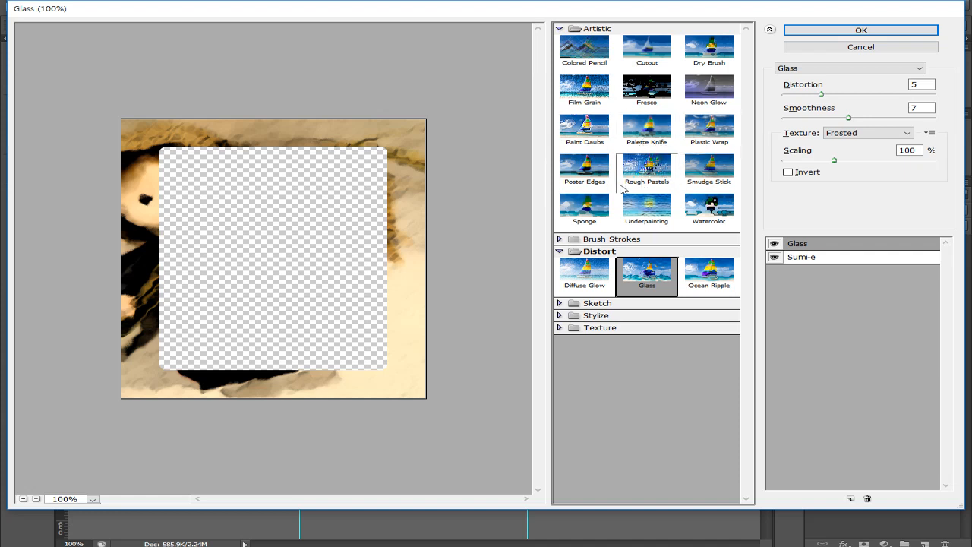
left_click(611, 29)
left_click(608, 42)
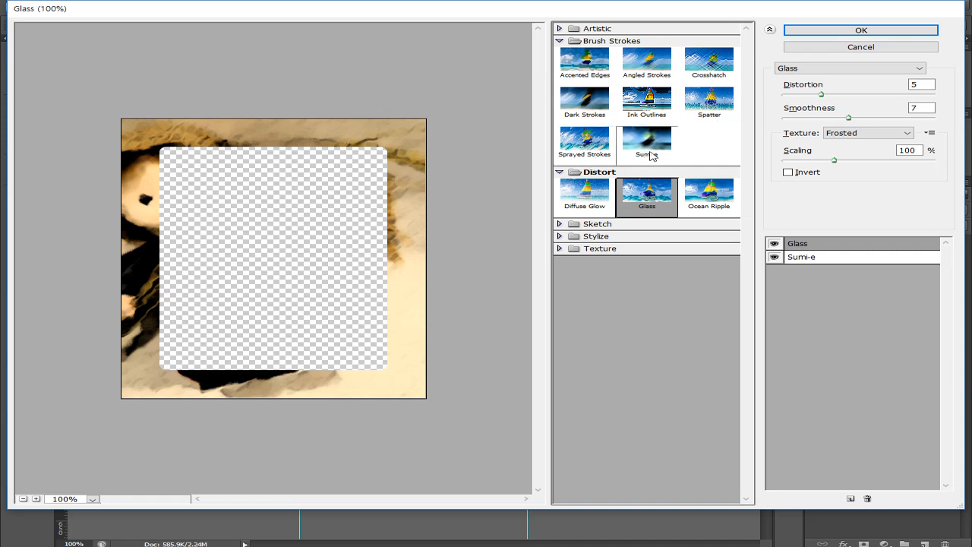
left_click(593, 42)
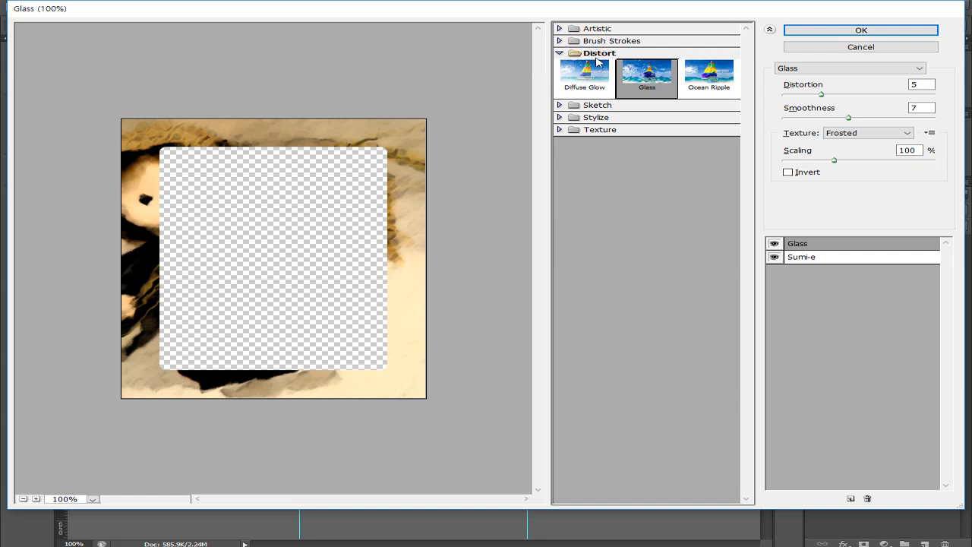
left_click(608, 53)
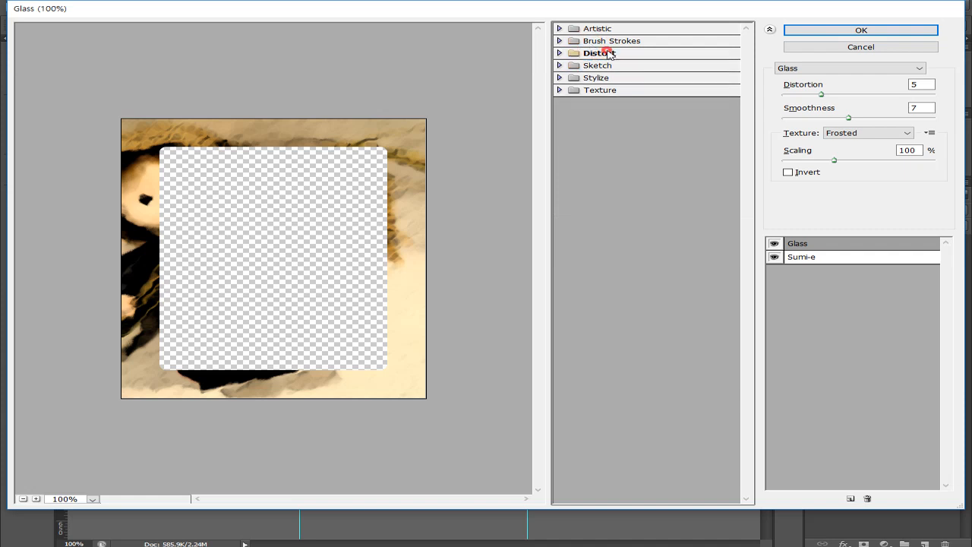
left_click(611, 66)
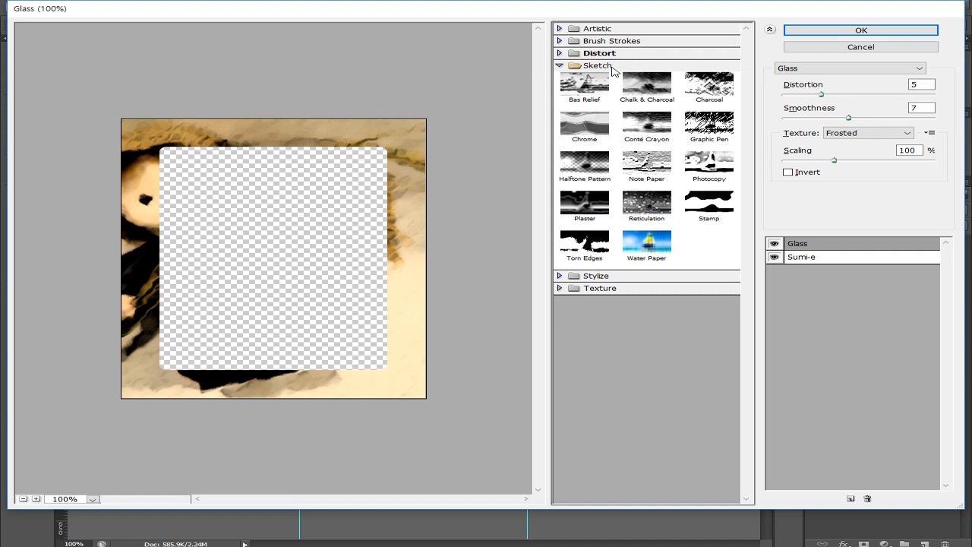
left_click(611, 67)
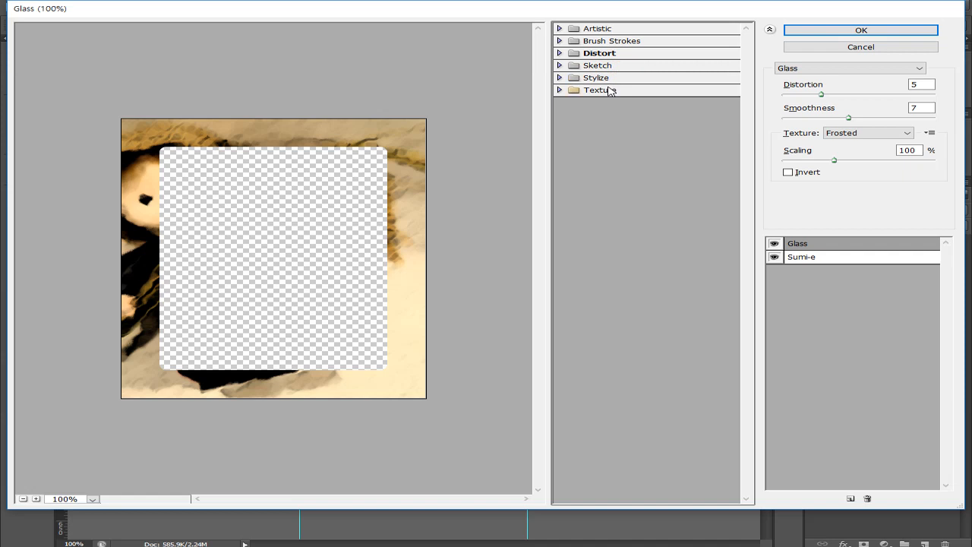
Replace the Glass effect with Texture > Patchwork and apply the filters to the frame
left_click(609, 91)
left_click(602, 79)
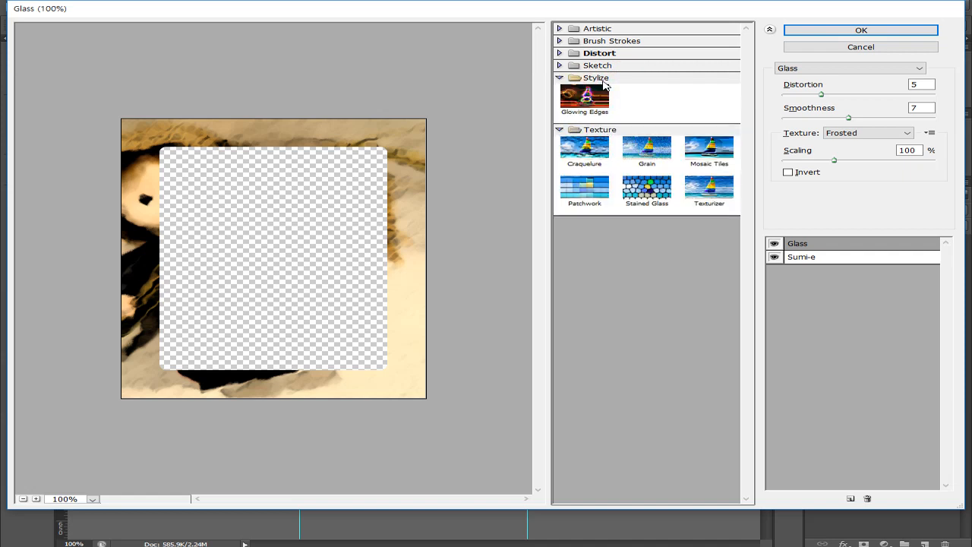
left_click(603, 80)
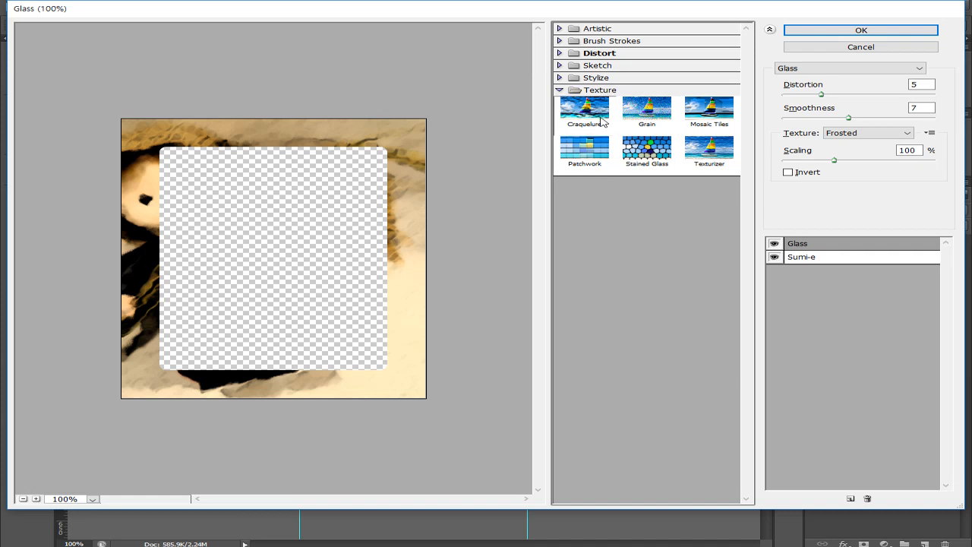
left_click(589, 158)
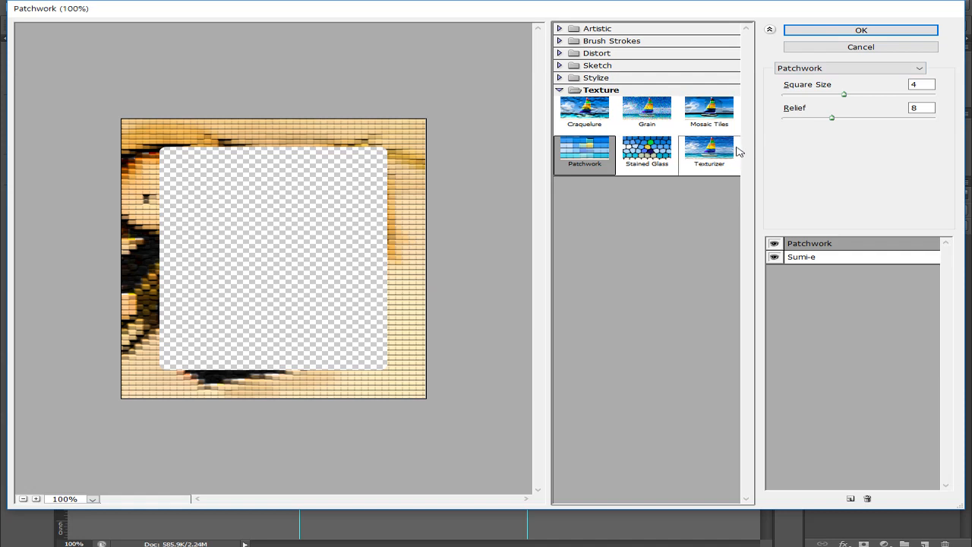
left_click(873, 35)
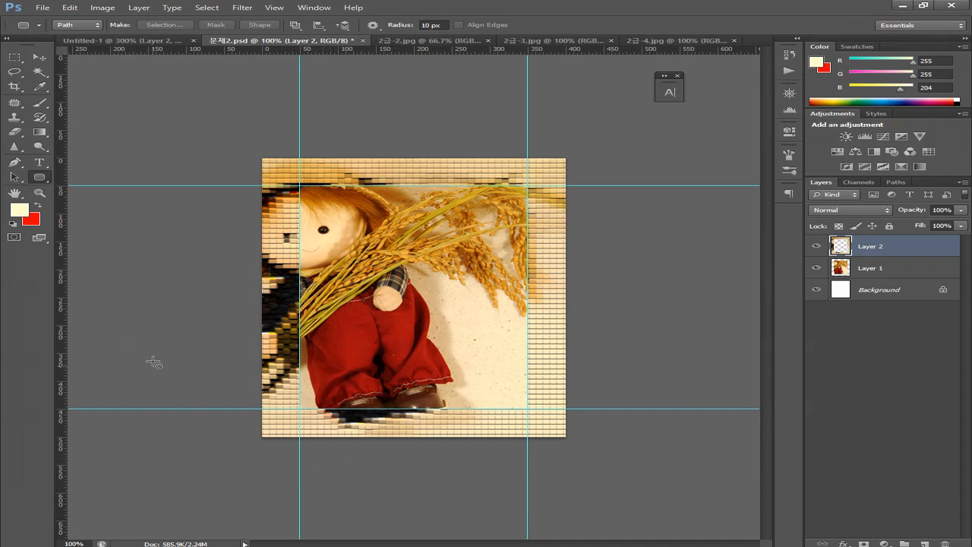
left_click(127, 46)
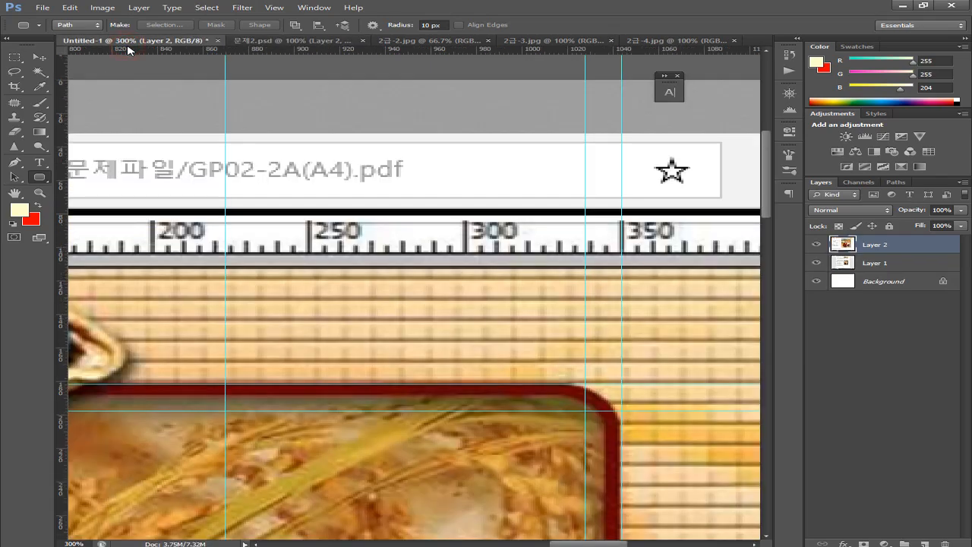
key("ctrl+minus")
key("ctrl+minus")
key("ctrl+minus")
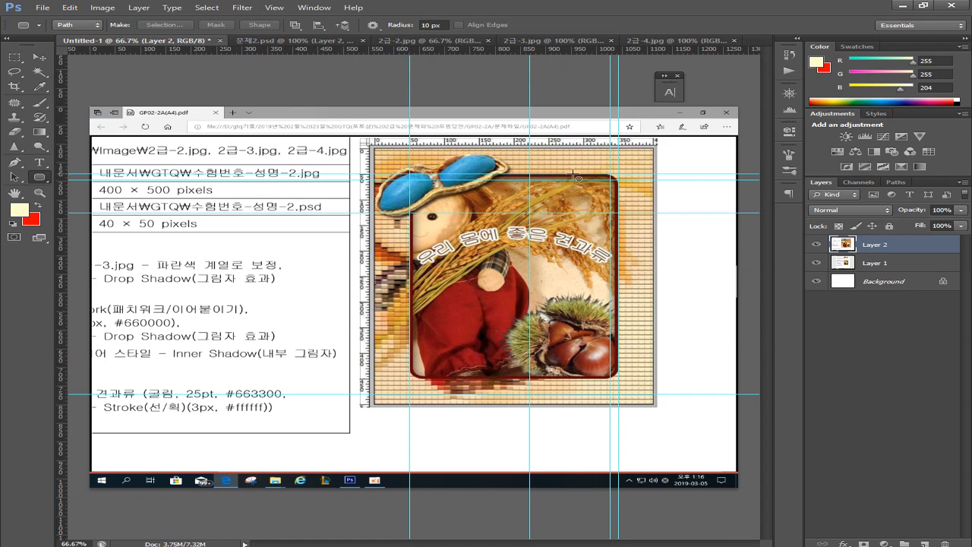
left_click(300, 44)
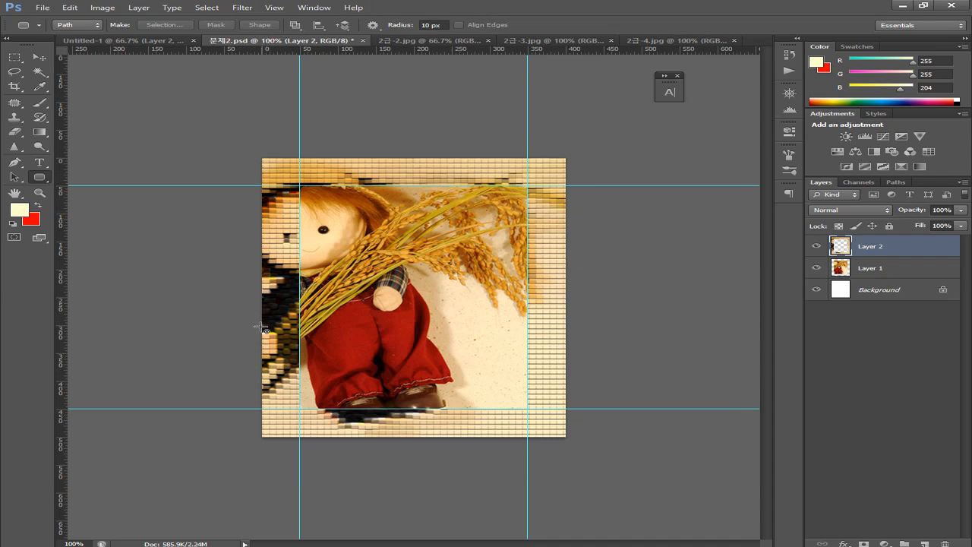
left_click(165, 41)
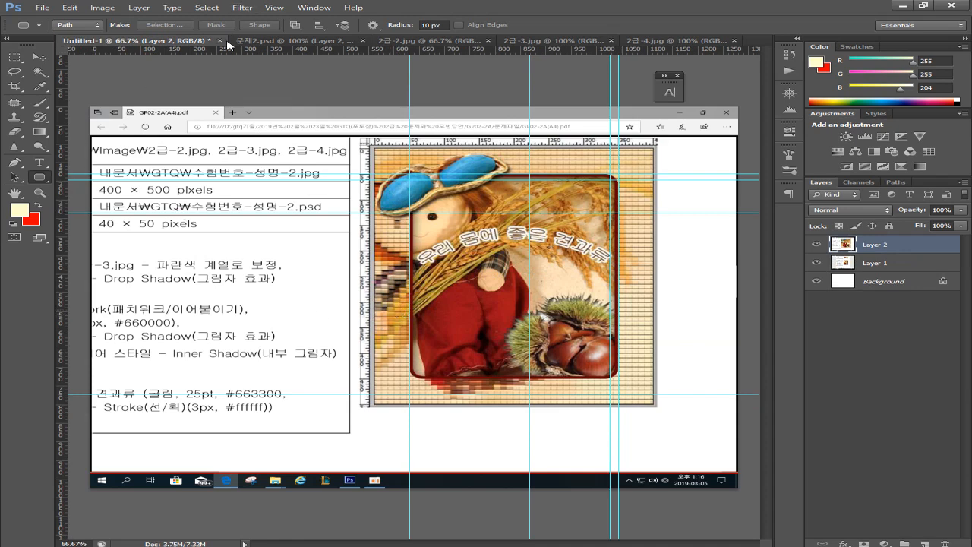
left_click(272, 43)
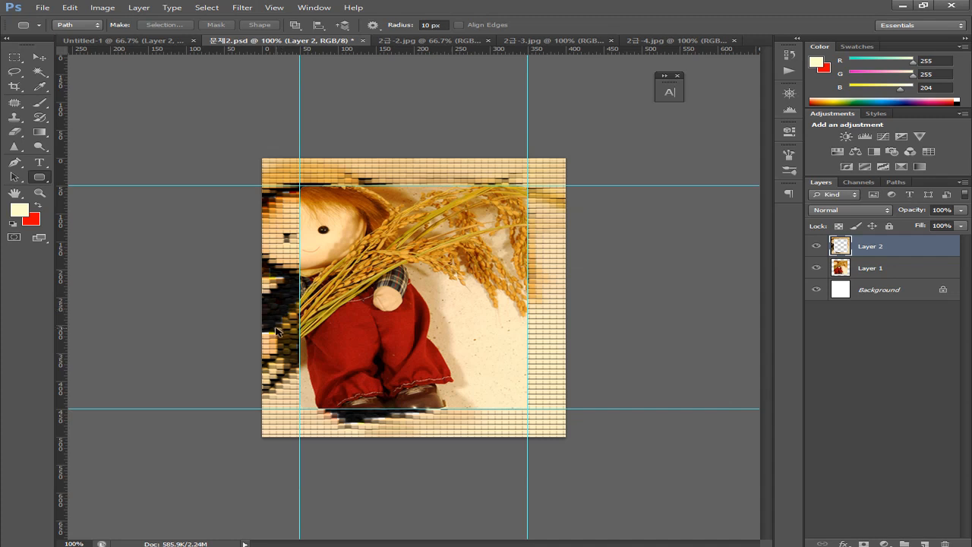
Undo the Patchwork filter and compare the composite against the Untitled-1 reference
key("ctrl+z")
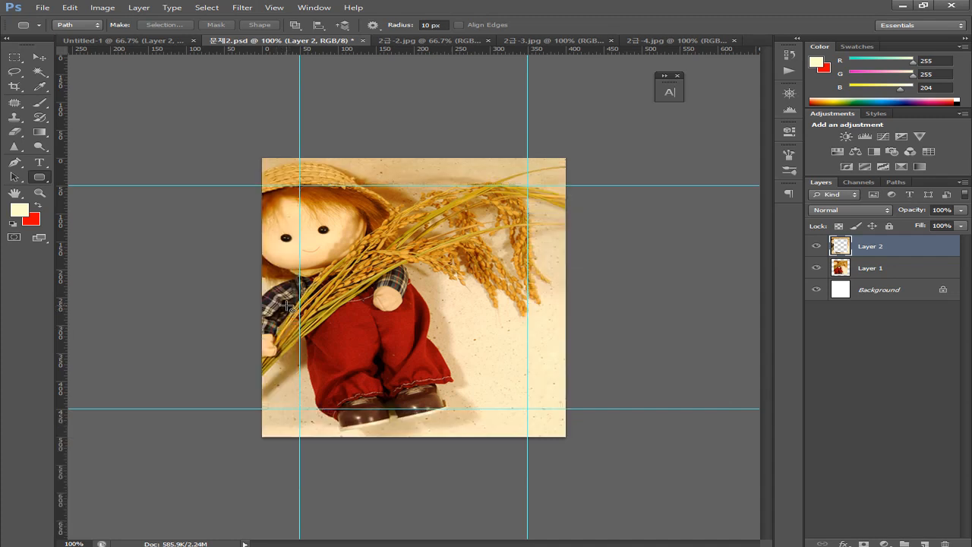
left_click(155, 43)
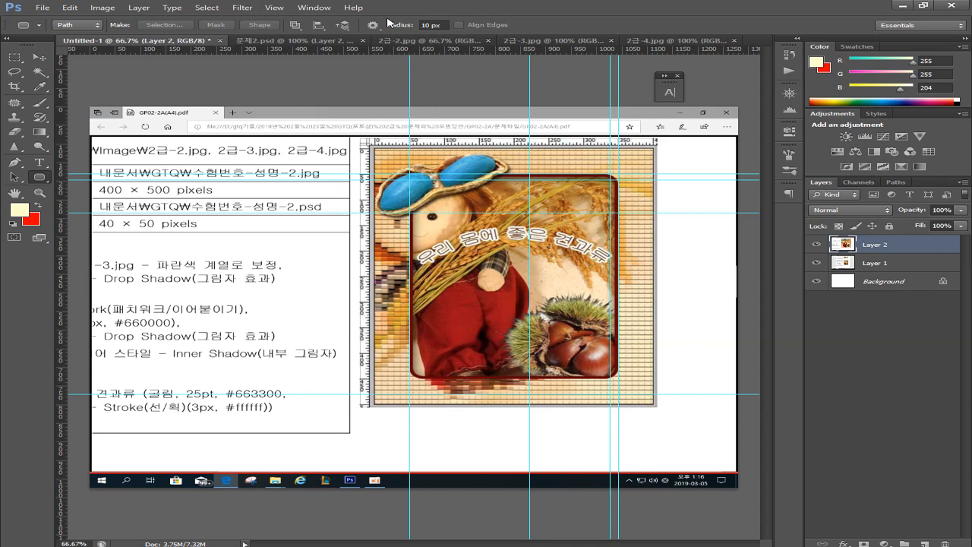
left_click(273, 40)
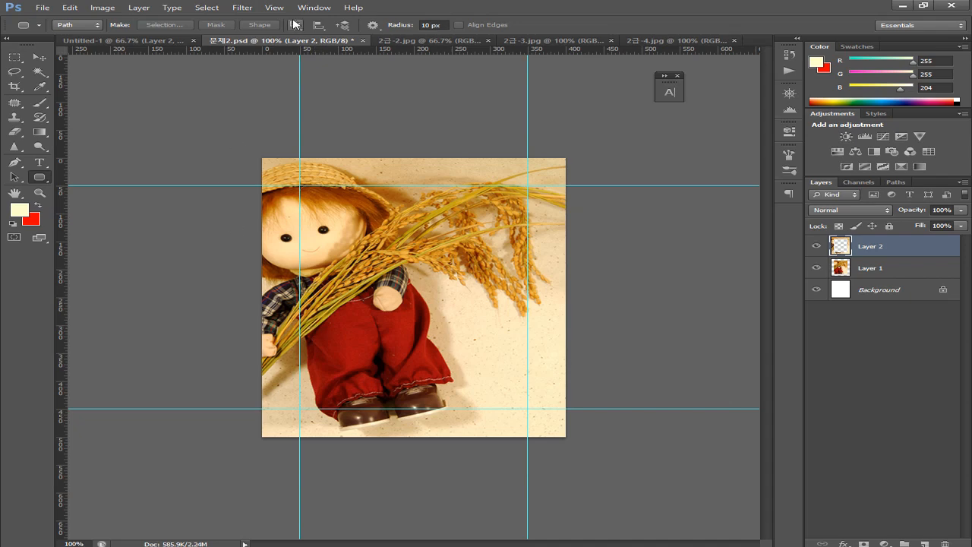
left_click(112, 42)
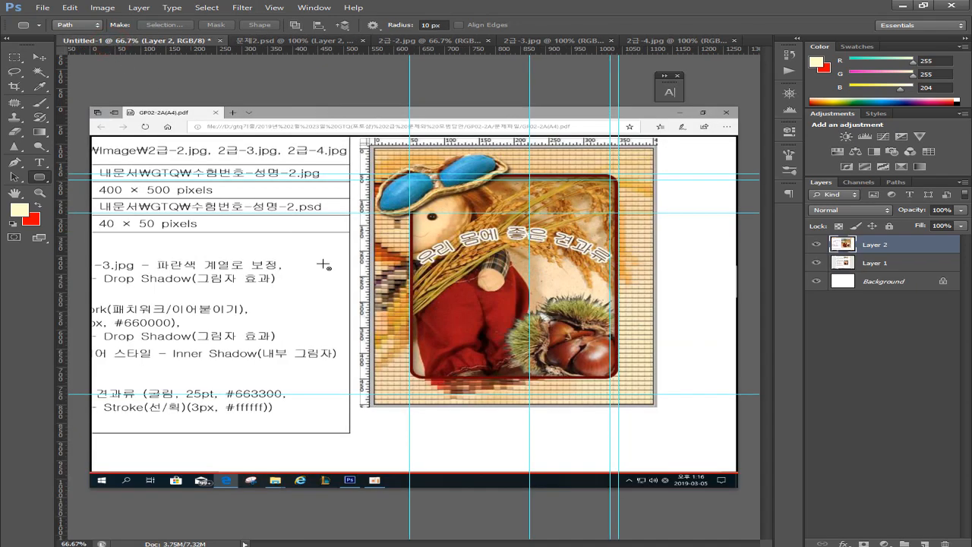
left_click(251, 40)
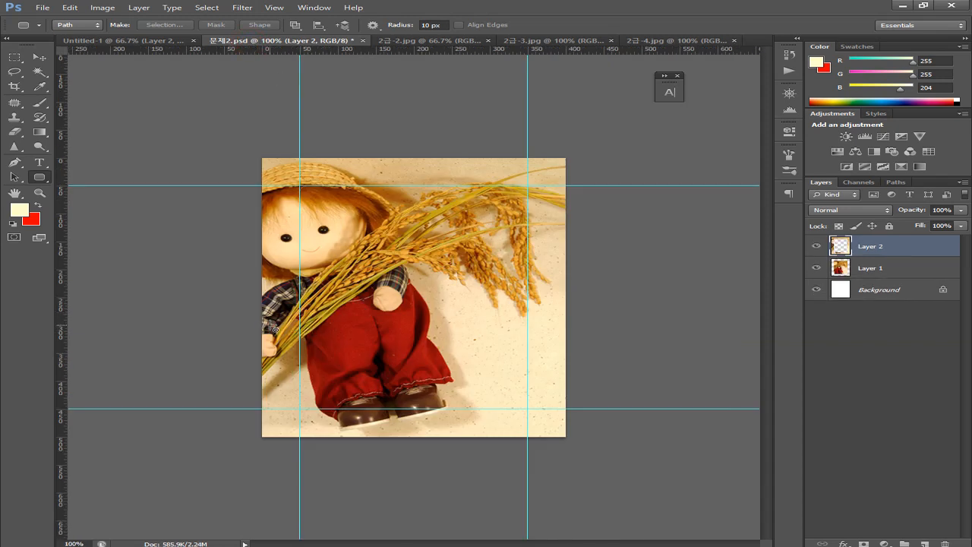
left_click(135, 42)
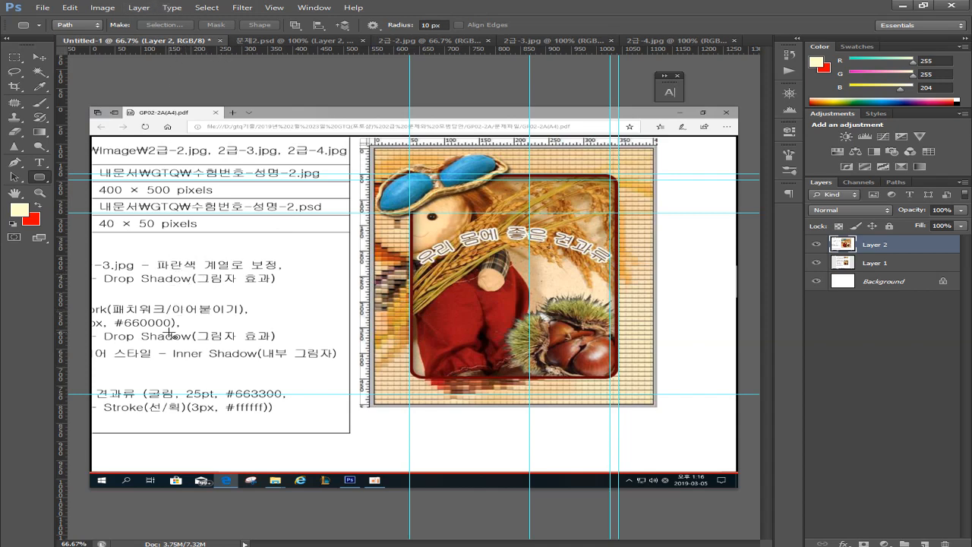
Mark the Drop Shadow line on the reference sheet, clear it, and return to 문제2.psd
left_click_drag(170, 335, 221, 335)
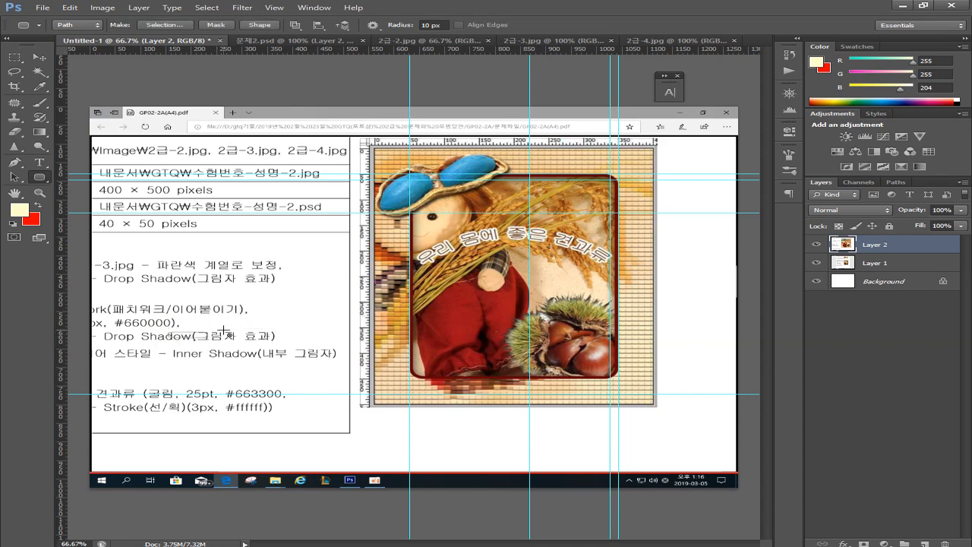
left_click(178, 316)
left_click(246, 314)
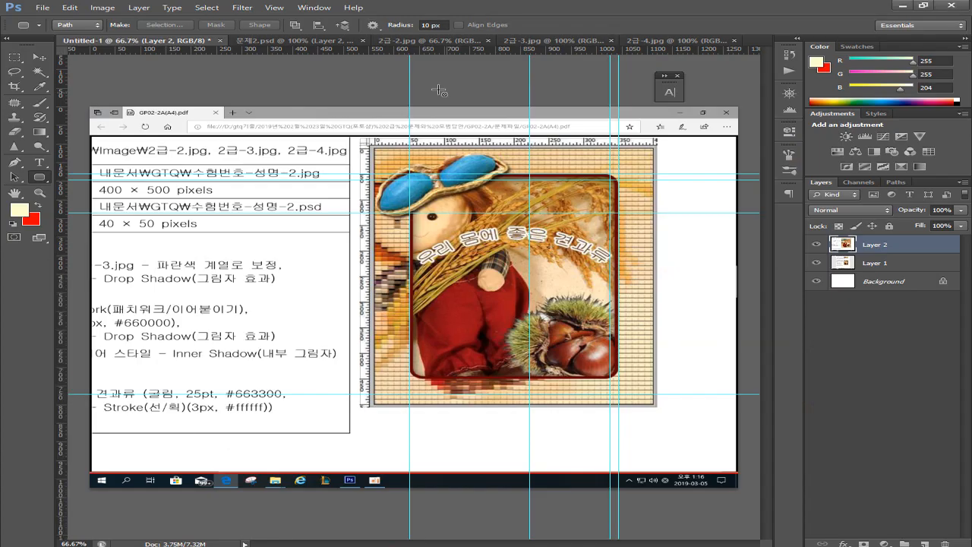
left_click(275, 40)
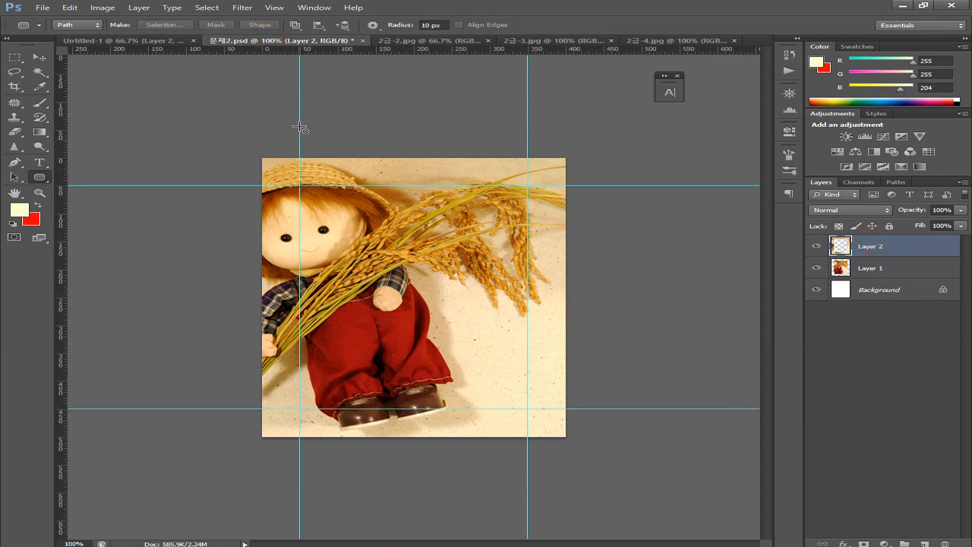
left_click(243, 7)
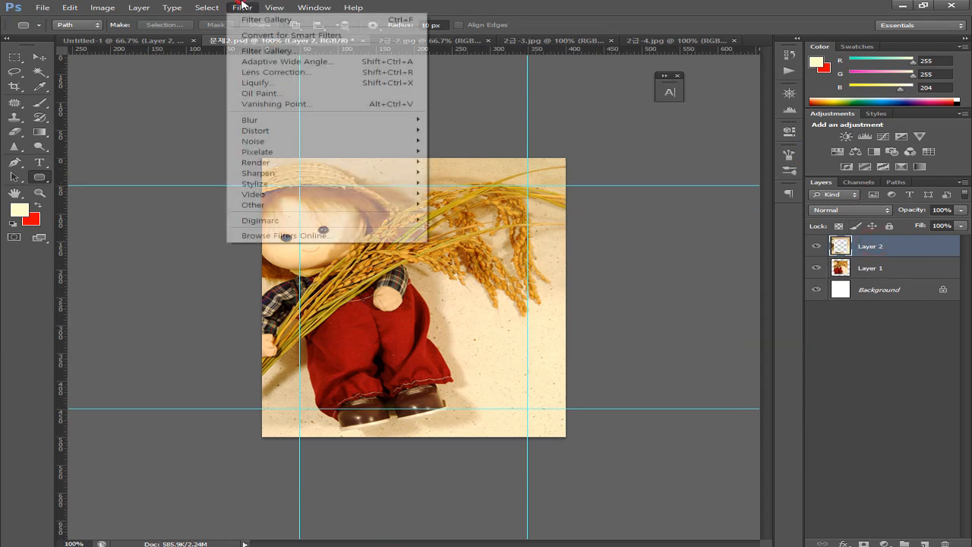
Reapply Patchwork alone (Square Size 4, Relief 8) to the frame, deleting the Sumi-e effect
left_click(285, 52)
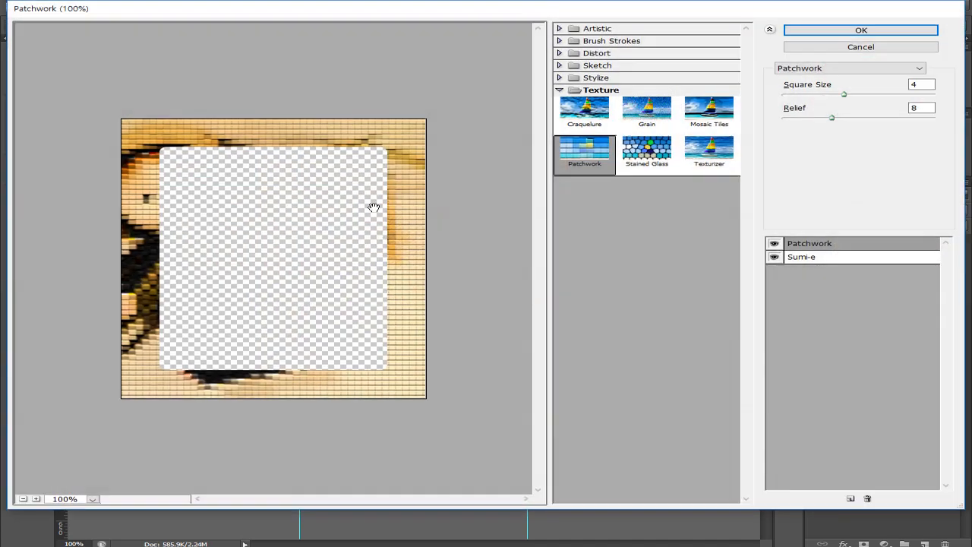
left_click(575, 155)
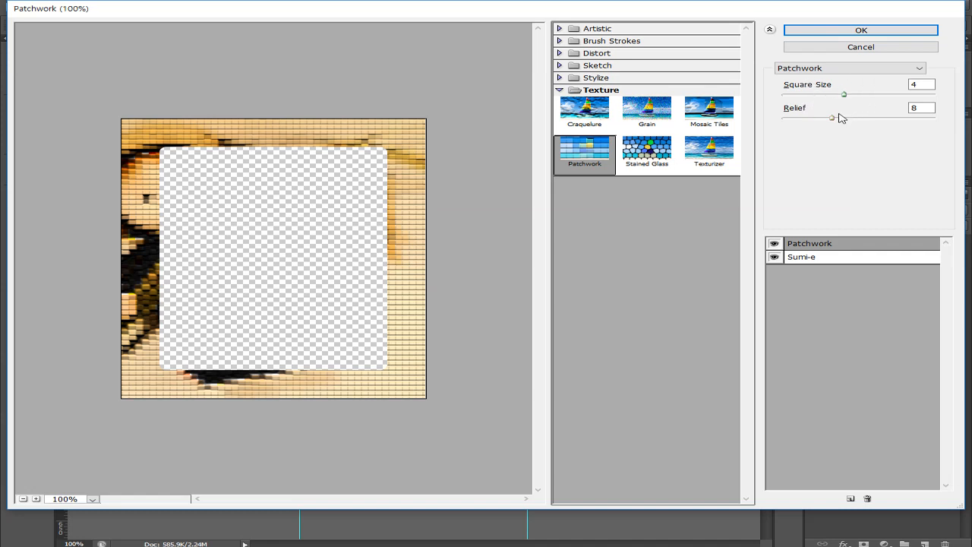
left_click_drag(832, 118, 897, 122)
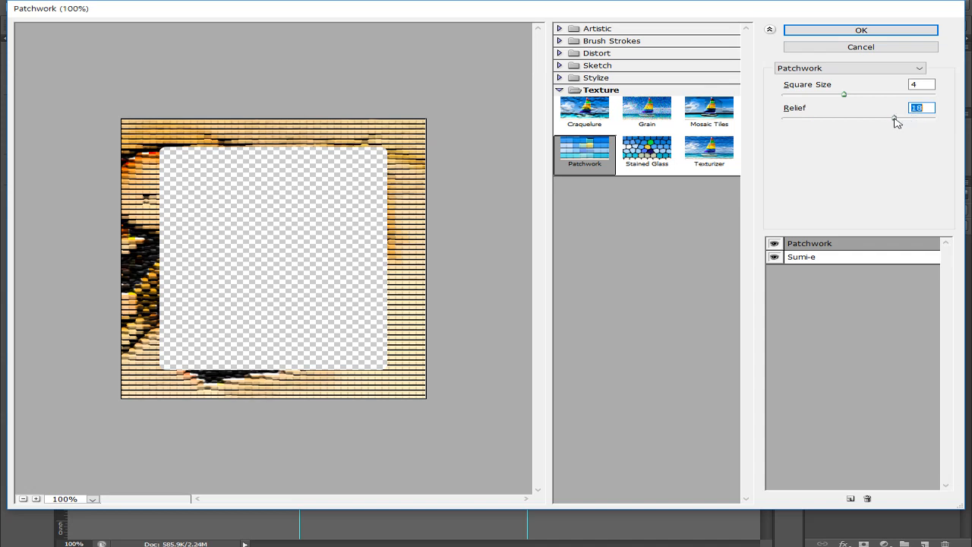
left_click(836, 118)
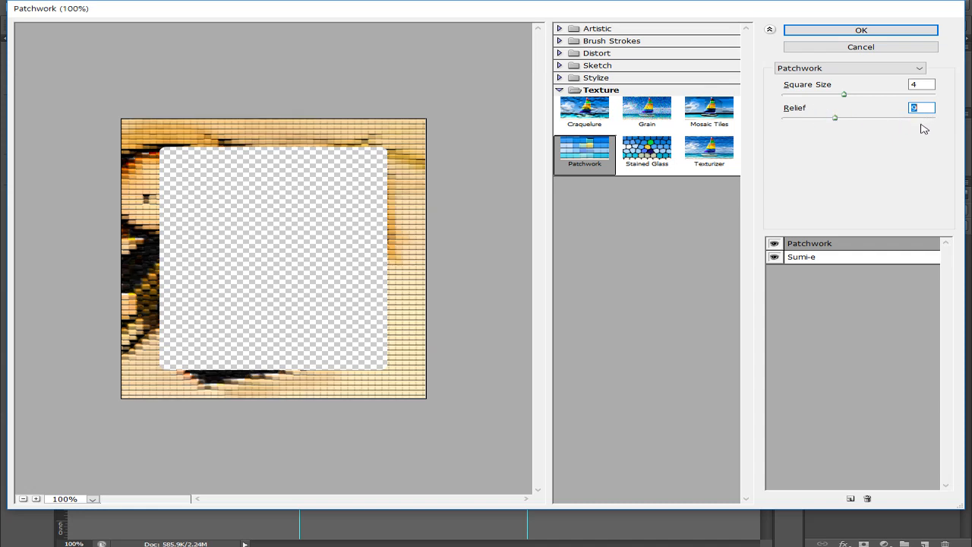
type("8")
left_click(818, 266)
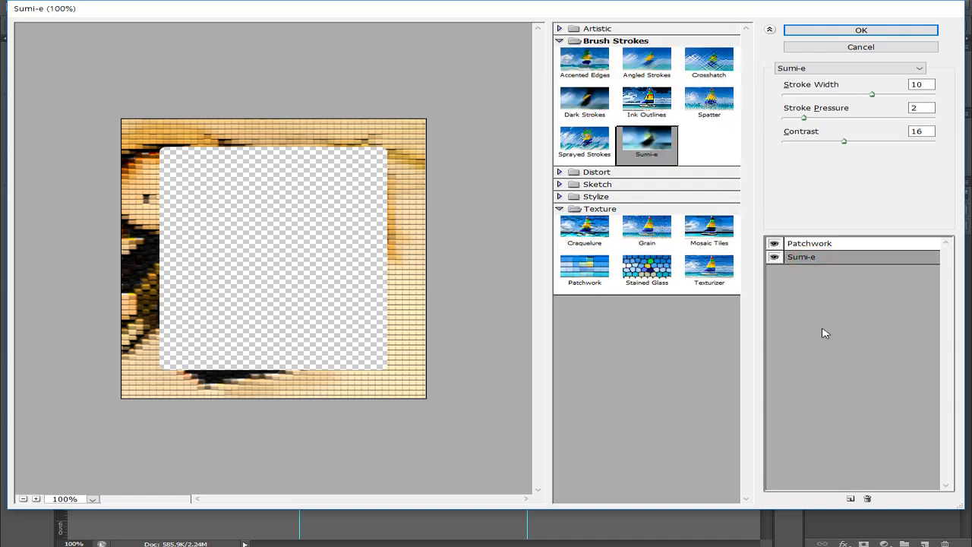
left_click(867, 498)
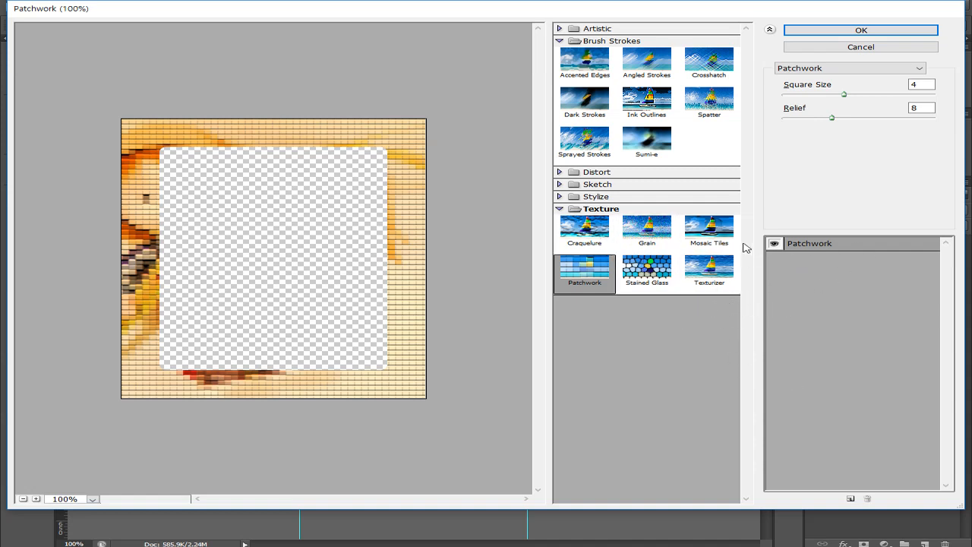
left_click(824, 243)
left_click(874, 30)
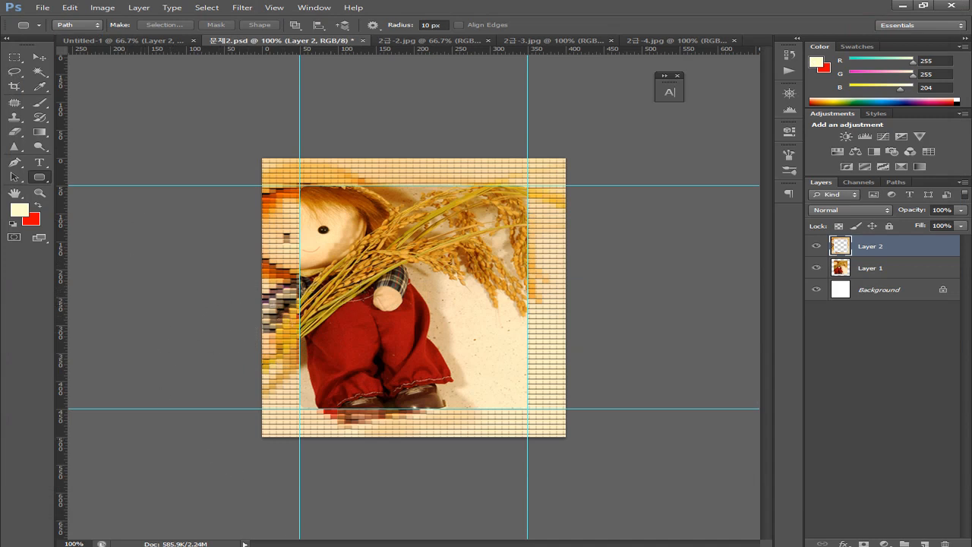
key("alt+Tab")
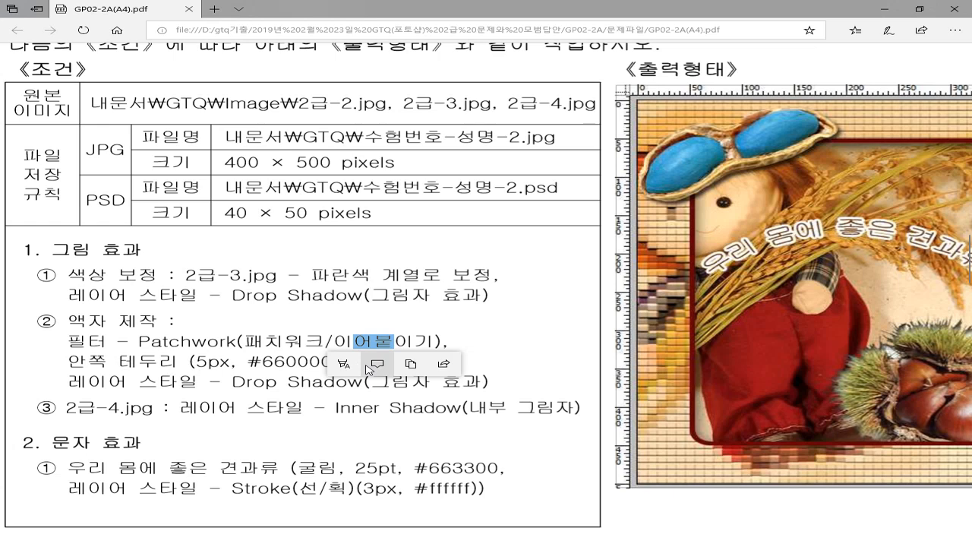
left_click(304, 362)
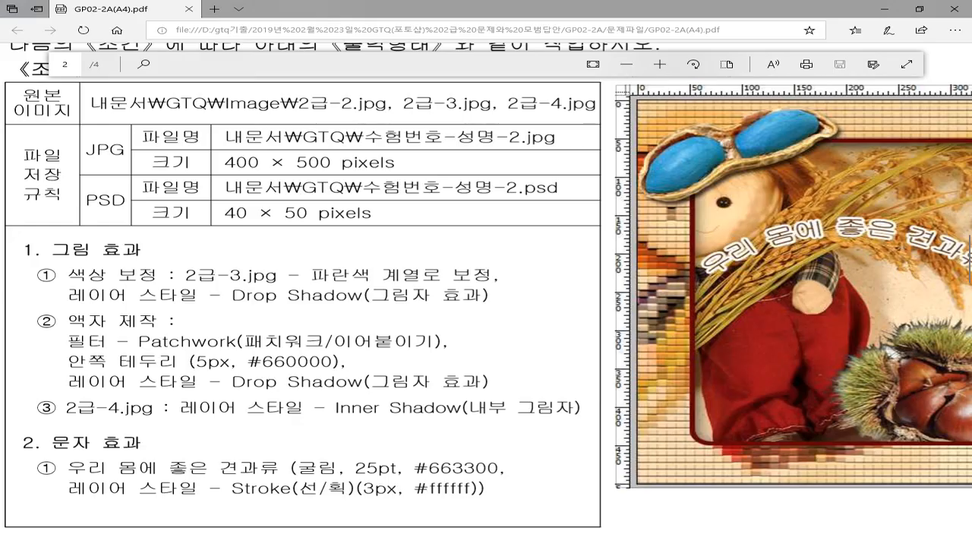
key("alt+Tab")
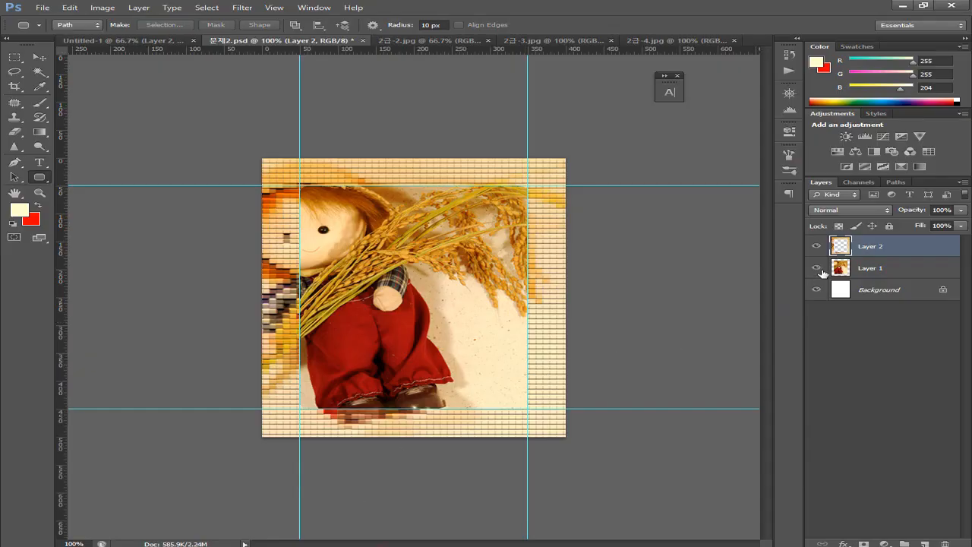
Check the frame layer's visibility, then add a Stroke layer style to it
left_click(816, 247)
left_click(816, 247)
left_click(140, 10)
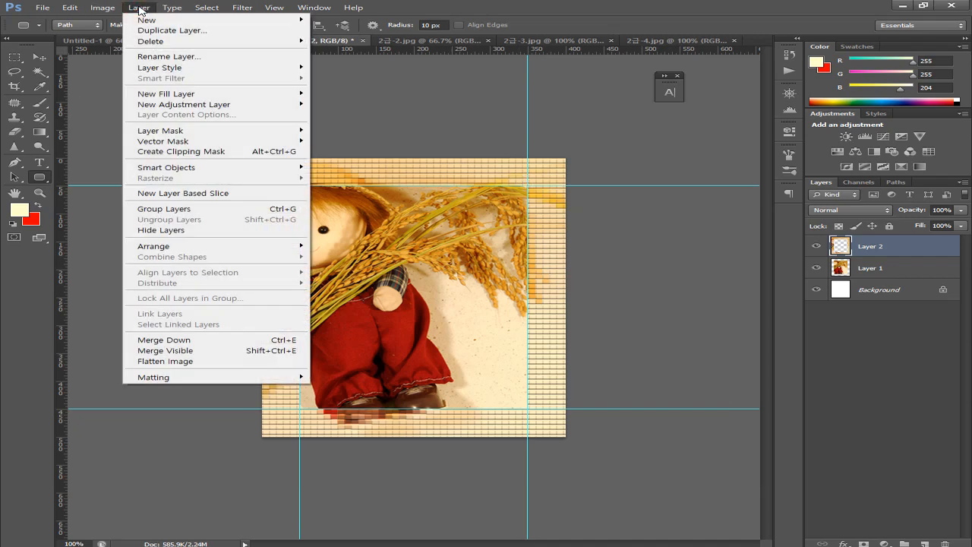
mouse_move(181, 73)
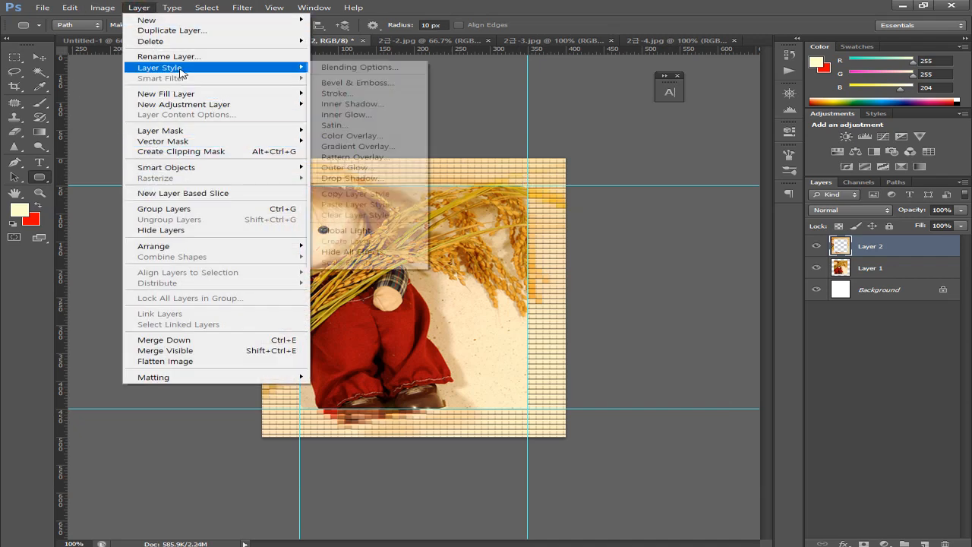
left_click(334, 94)
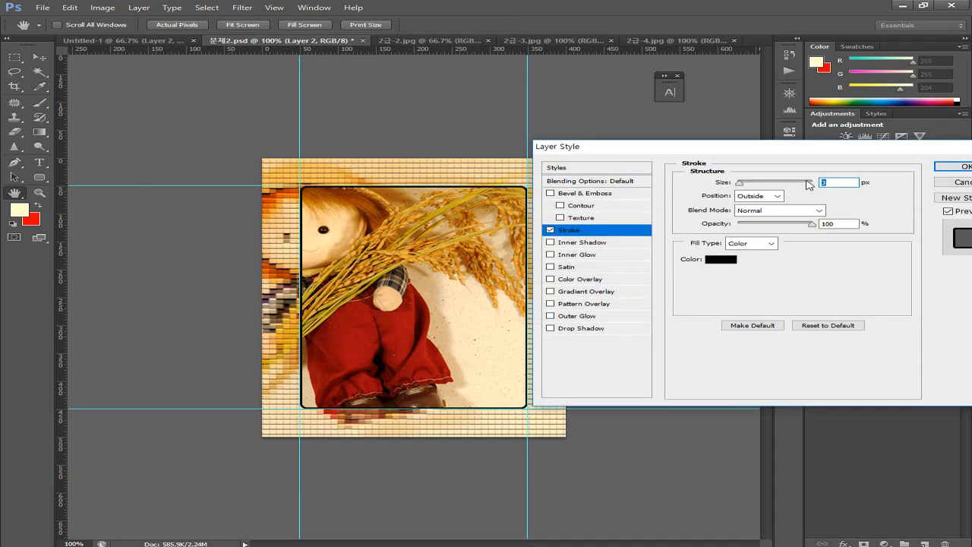
Set the stroke size to 5 px, trying Inside before settling on Outside position
type("5")
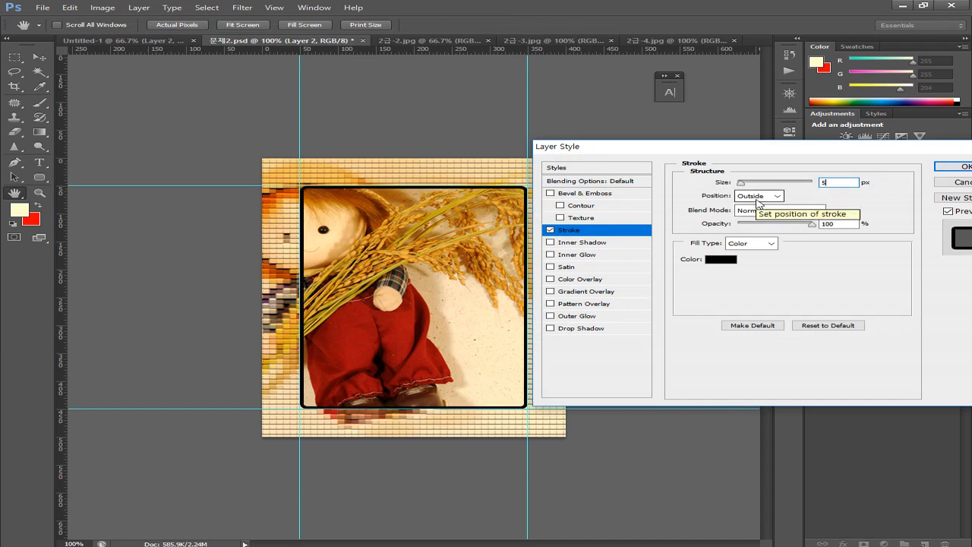
left_click(757, 199)
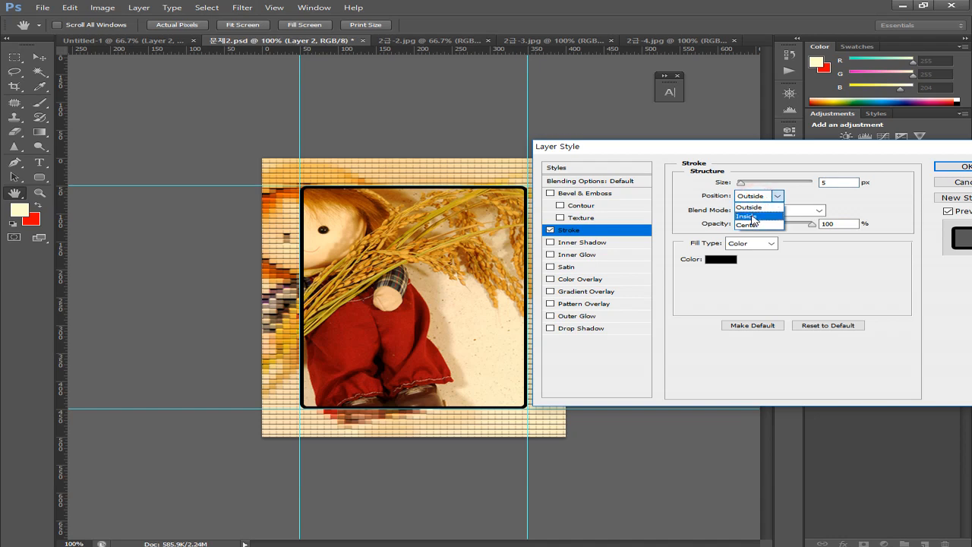
left_click(752, 218)
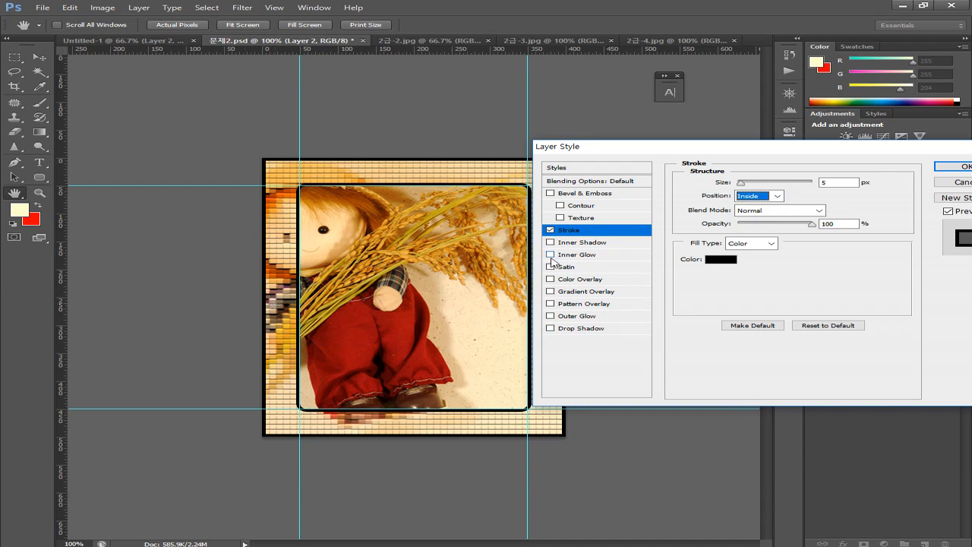
key("shift+Tab")
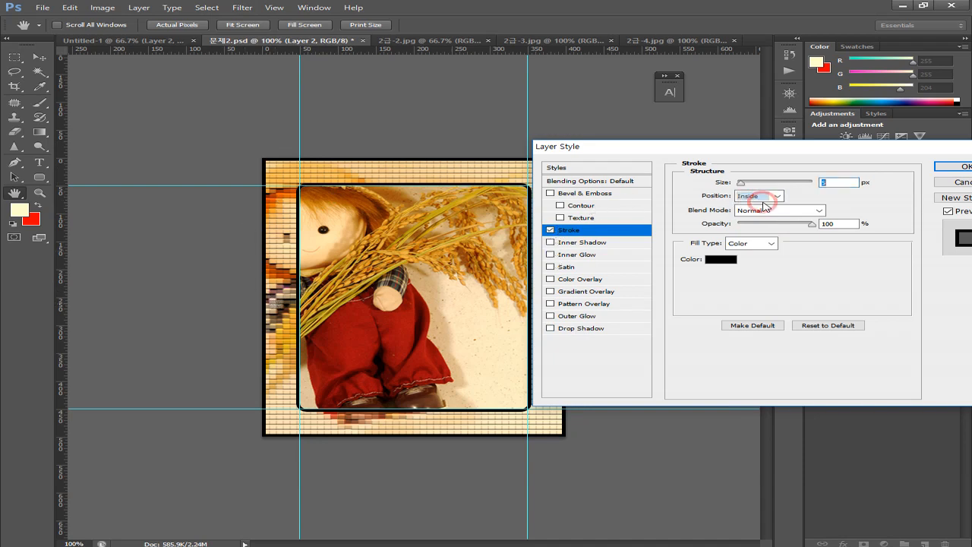
left_click(766, 199)
left_click(752, 205)
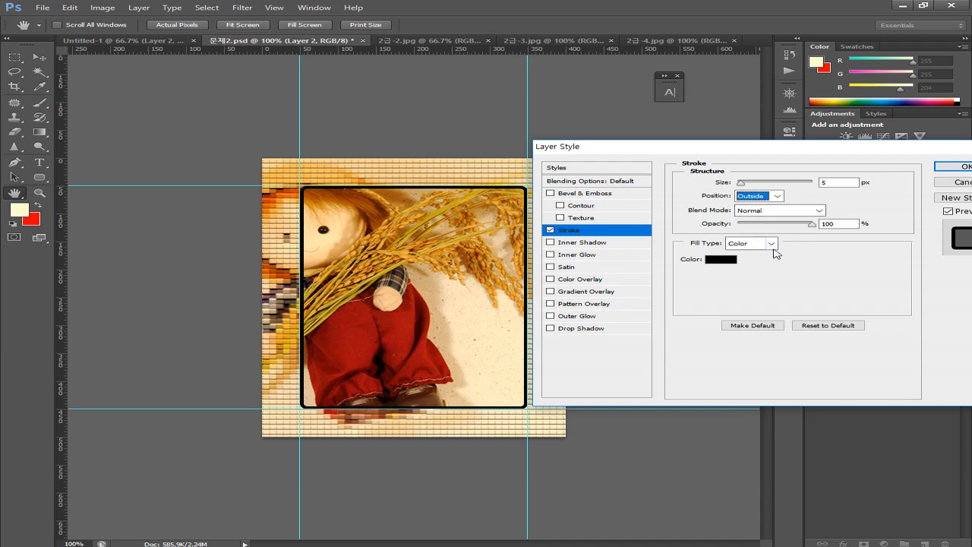
Change the stroke colour to dark red #660000, checking the value in the task PDF
left_click(721, 260)
left_click(790, 363)
double_click(790, 363)
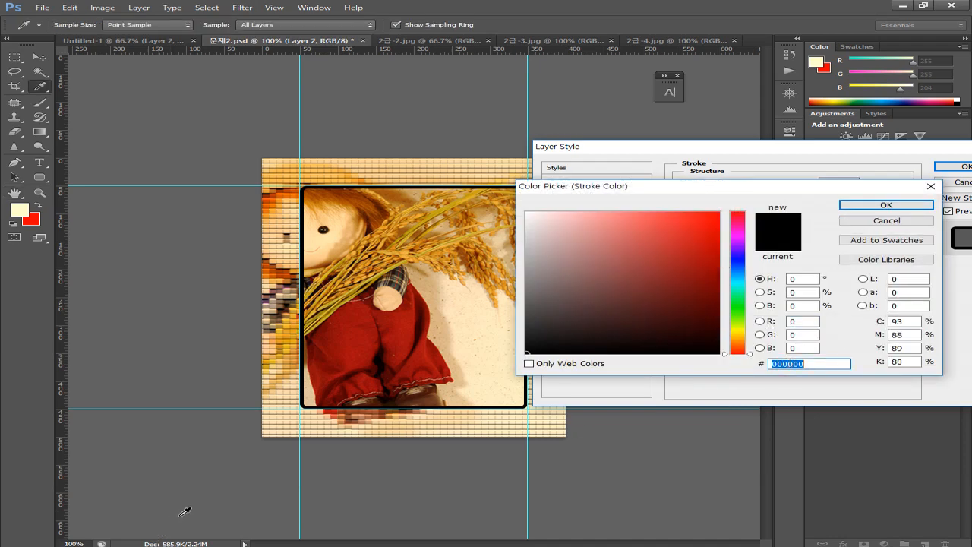
left_click(204, 498)
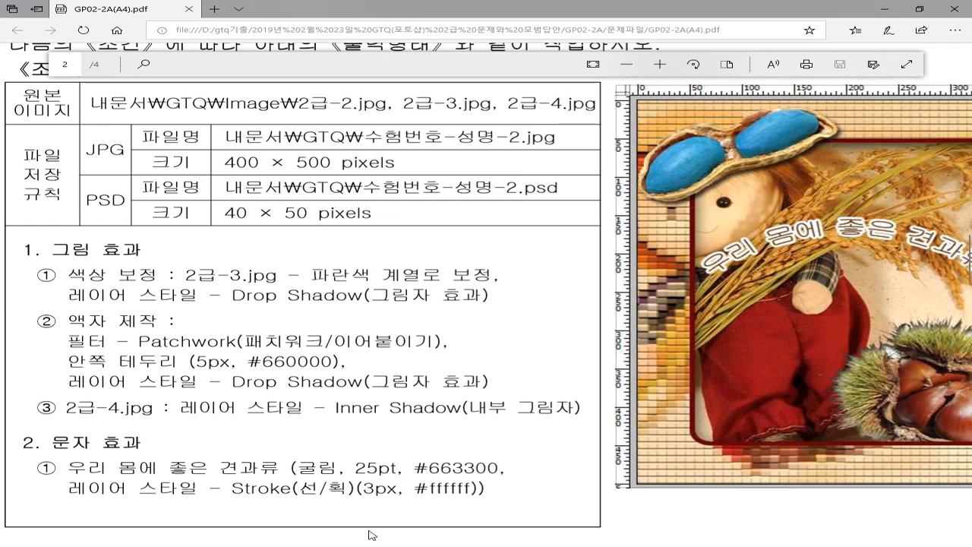
key("alt+Tab")
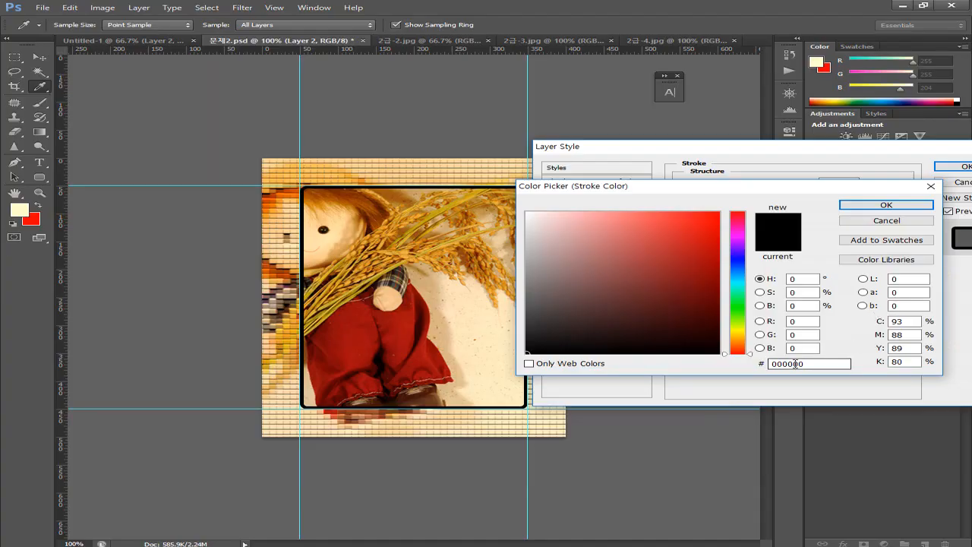
left_click(798, 365)
double_click(798, 365)
type("660000")
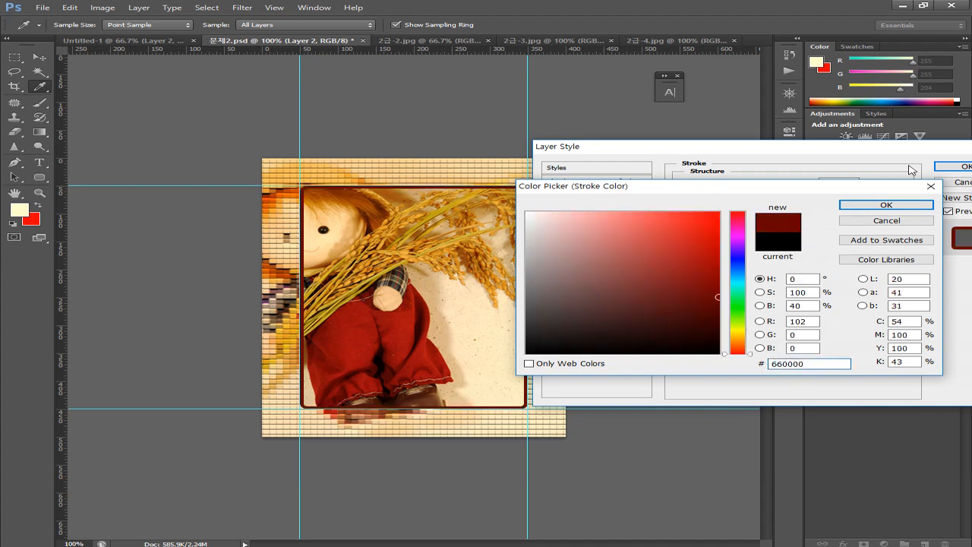
left_click(887, 204)
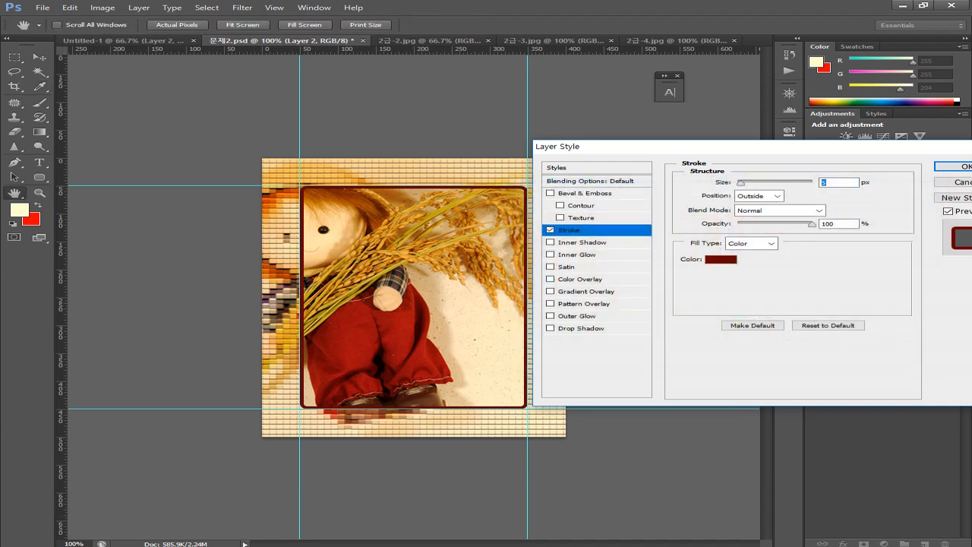
key("alt+Tab")
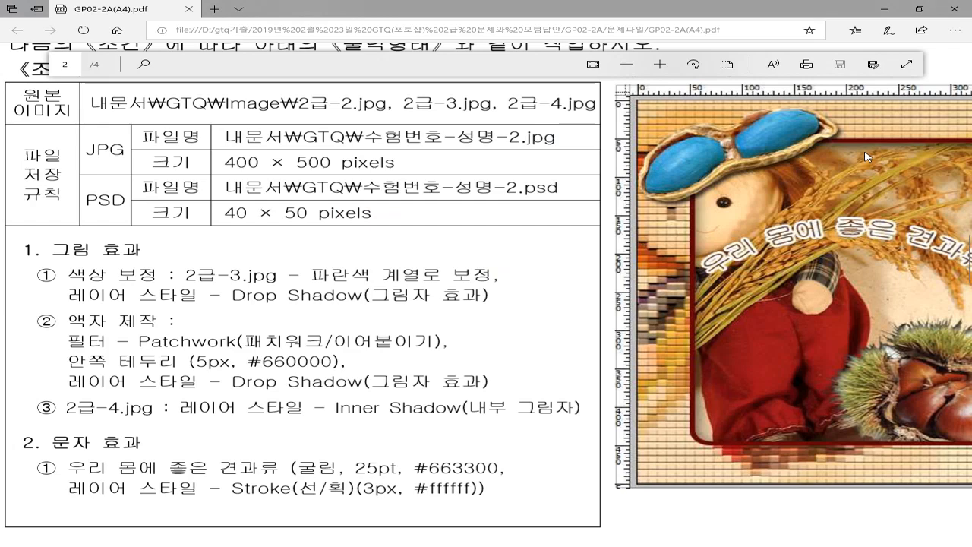
Pan the task PDF to view the whole reference output image, then return to Photoshop
left_click_drag(823, 193, 616, 226)
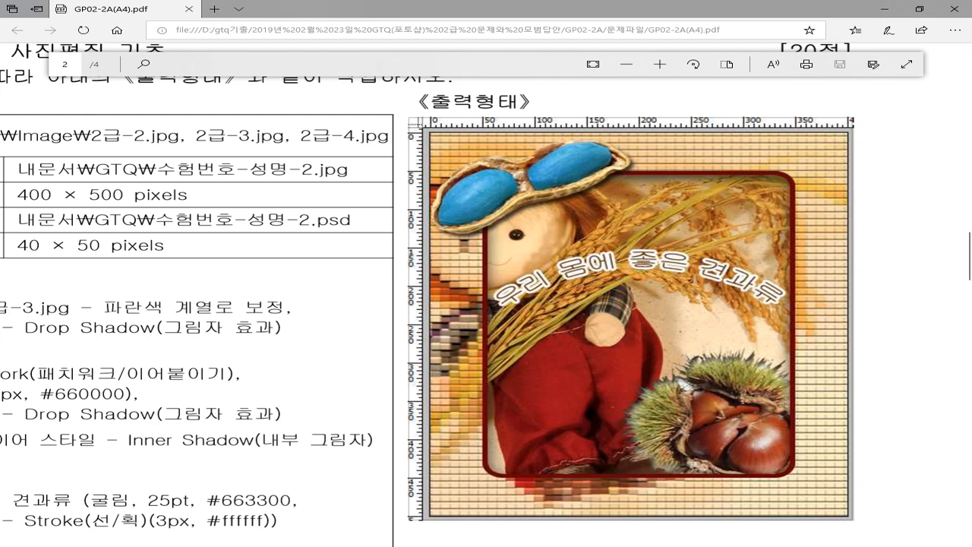
key("alt+Tab")
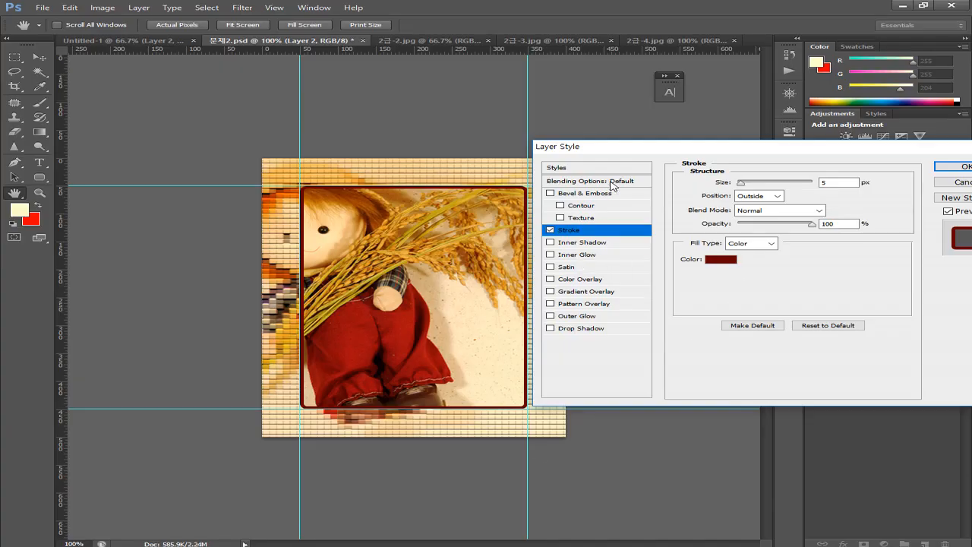
Add a Drop Shadow with distance 10 px and size 7 px, then apply the layer styles
left_click(574, 330)
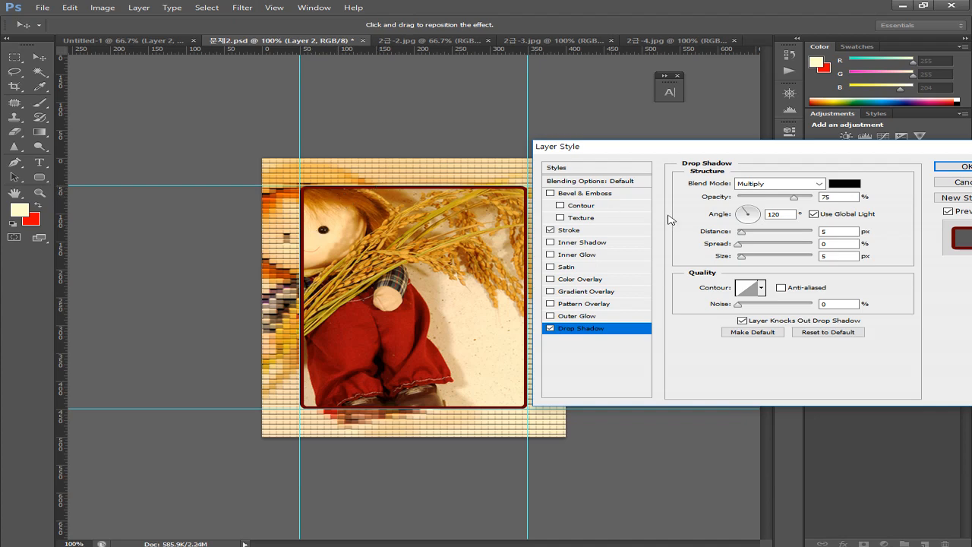
left_click(829, 232)
left_click(838, 232)
double_click(838, 232)
type("10")
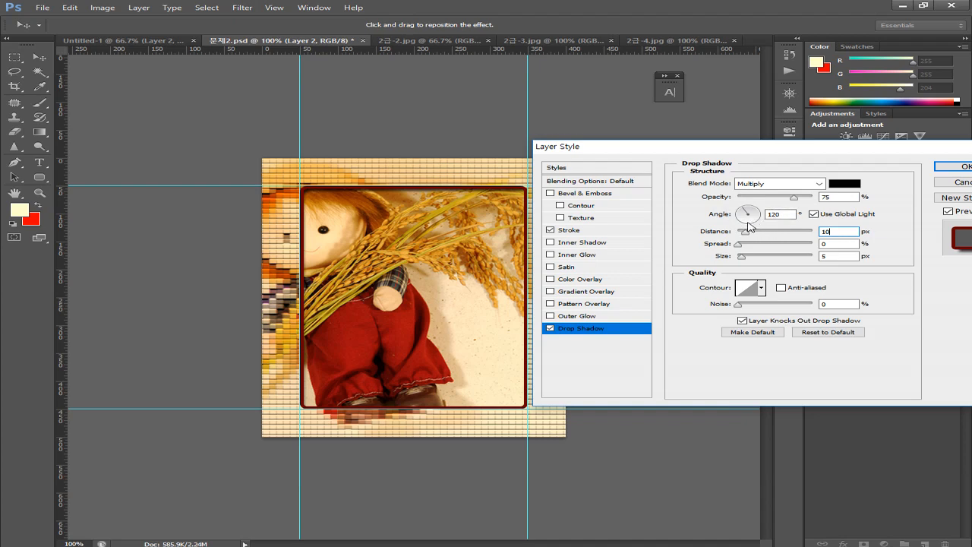
key("Tab")
key("Tab")
type("7")
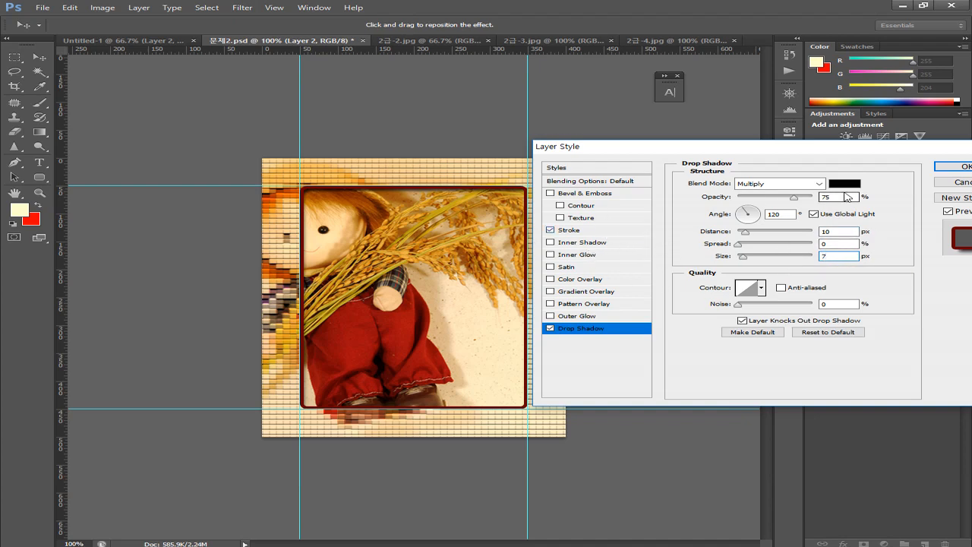
left_click(960, 167)
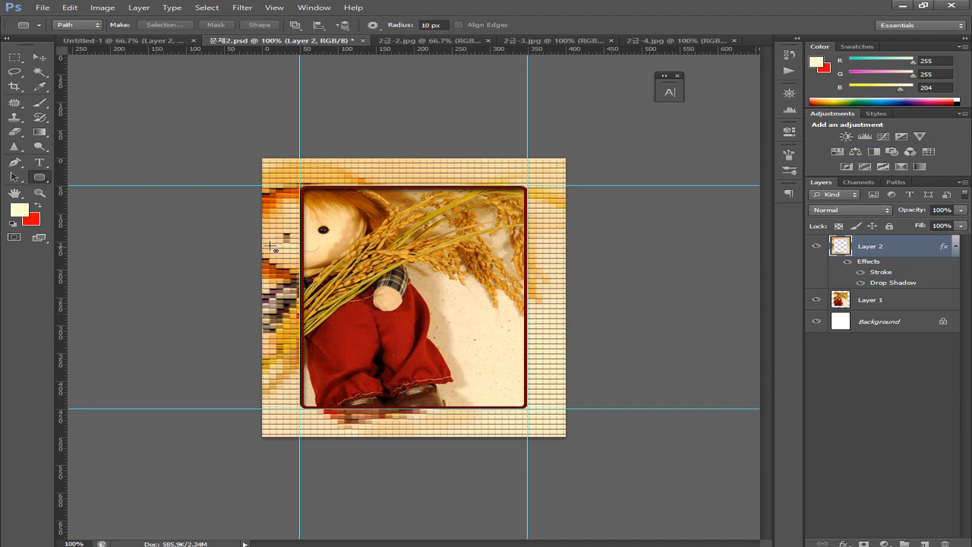
Read the frame requirements in the task PDF: Patchwork, 5px #660000 stroke, Drop Shadow
left_click(119, 41)
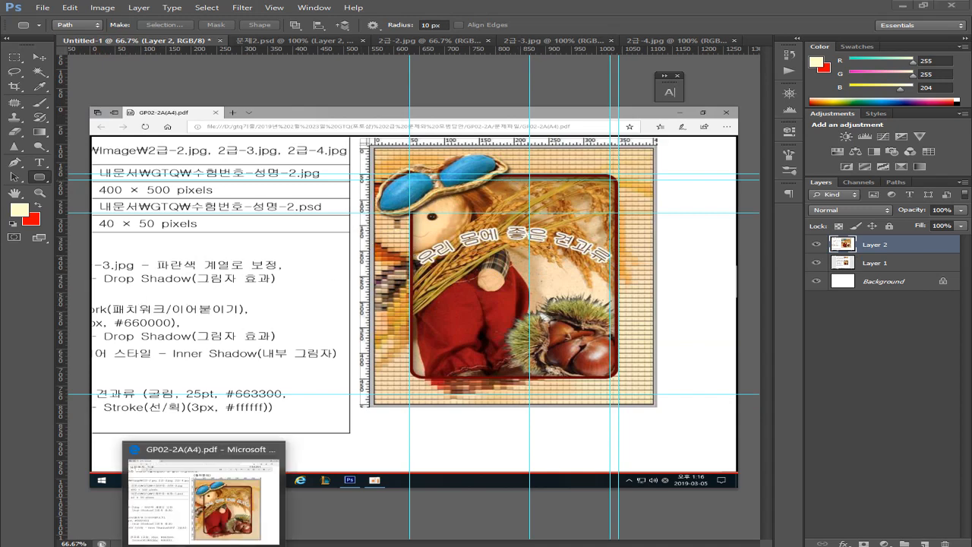
left_click(198, 441)
left_click_drag(215, 322, 510, 356)
left_click_drag(403, 380, 456, 440)
left_click_drag(490, 366, 570, 324)
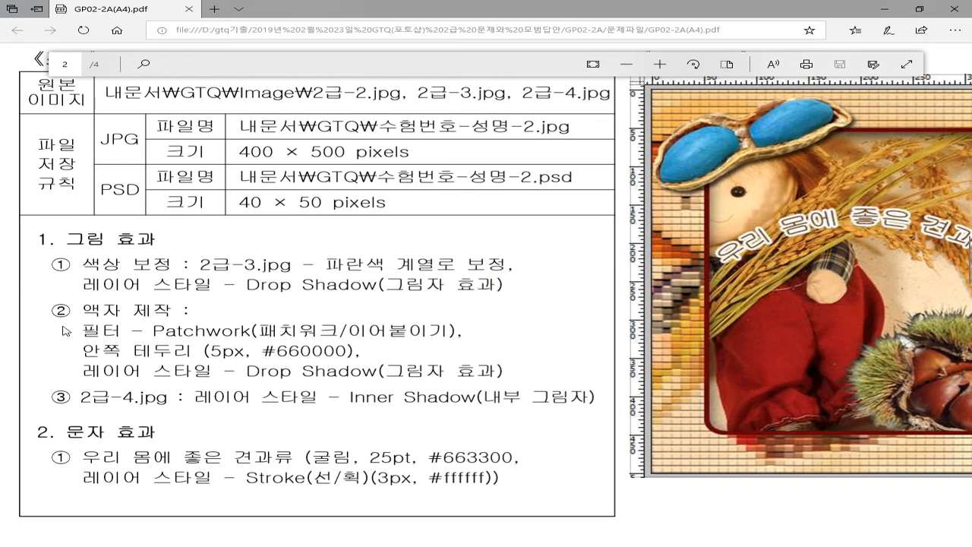
left_click_drag(72, 313, 222, 386)
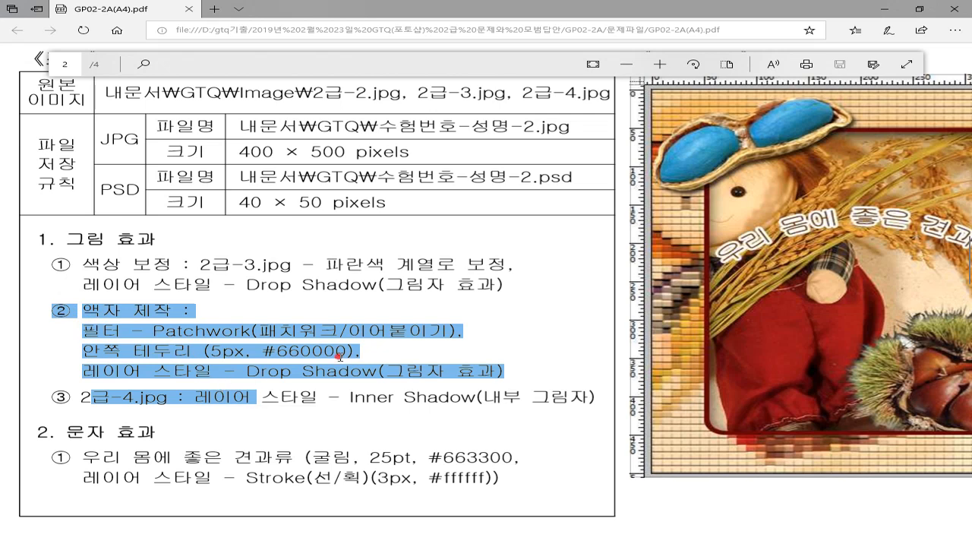
left_click(262, 351)
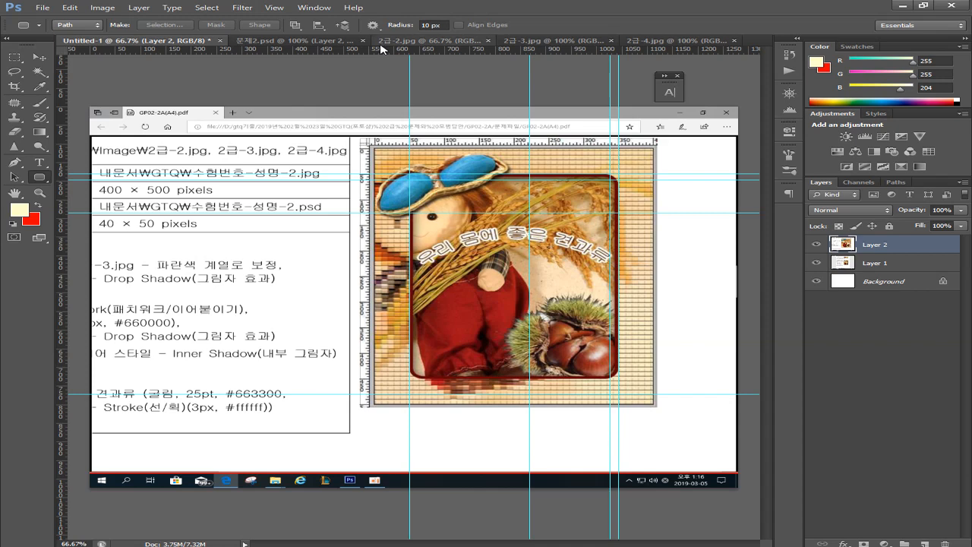
Switch to 2급-3.jpg and Magic Wand-select the white background around the peanut
left_click(421, 40)
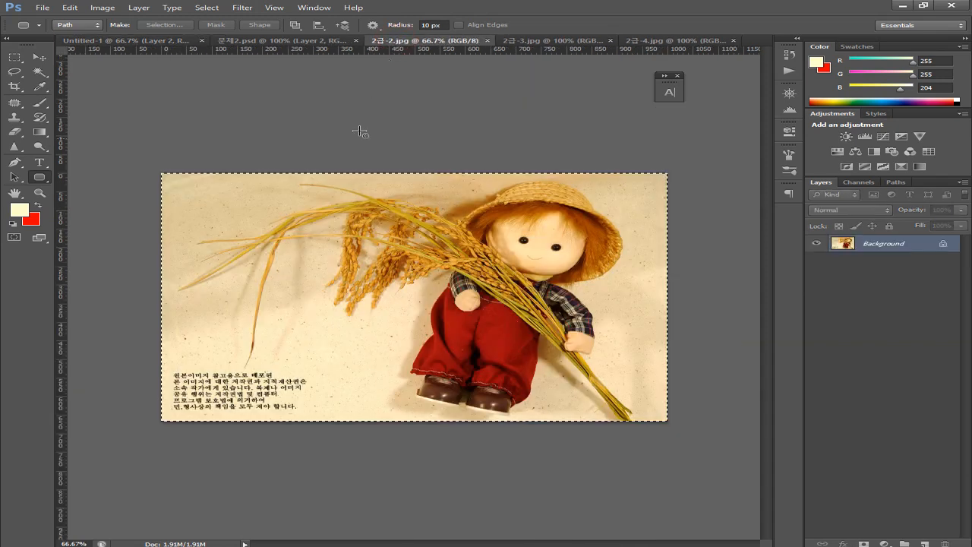
left_click(534, 40)
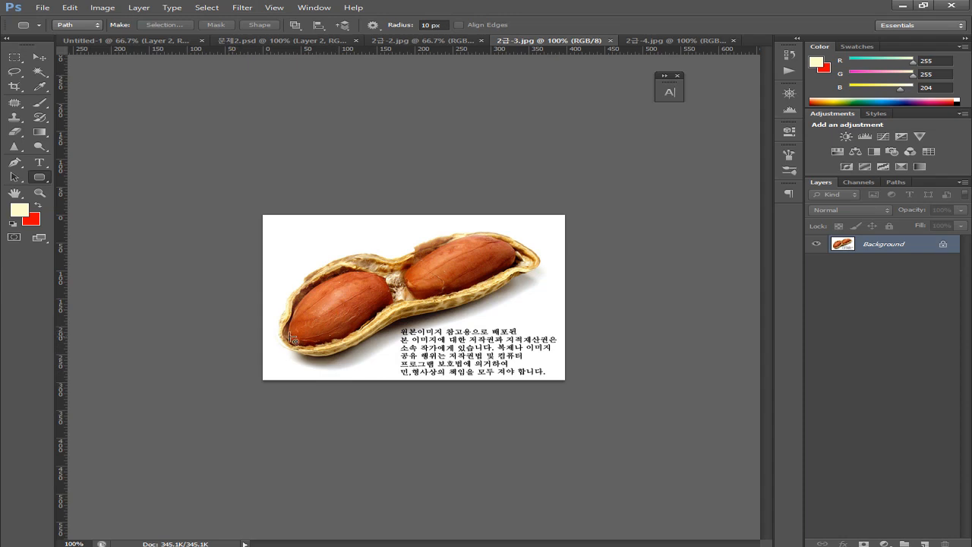
left_click(35, 88)
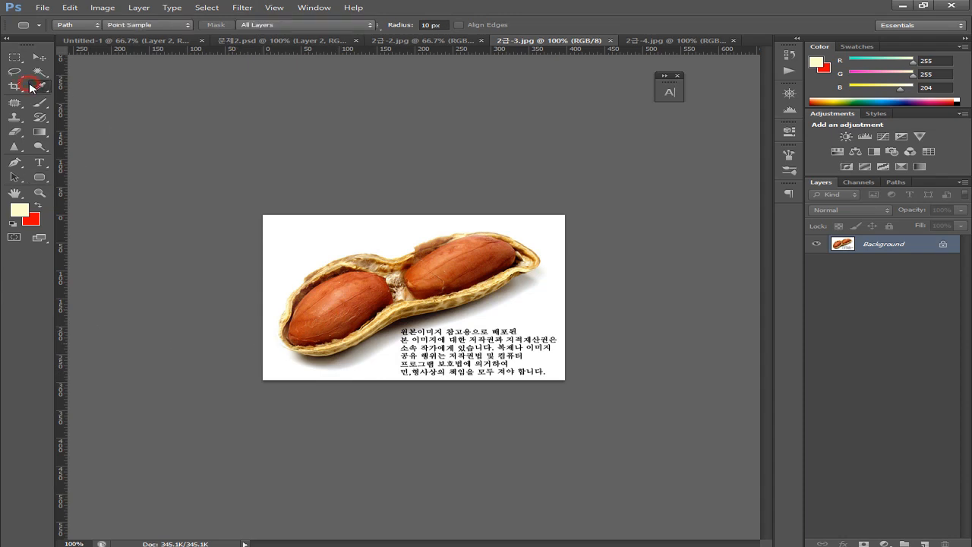
left_click(41, 75)
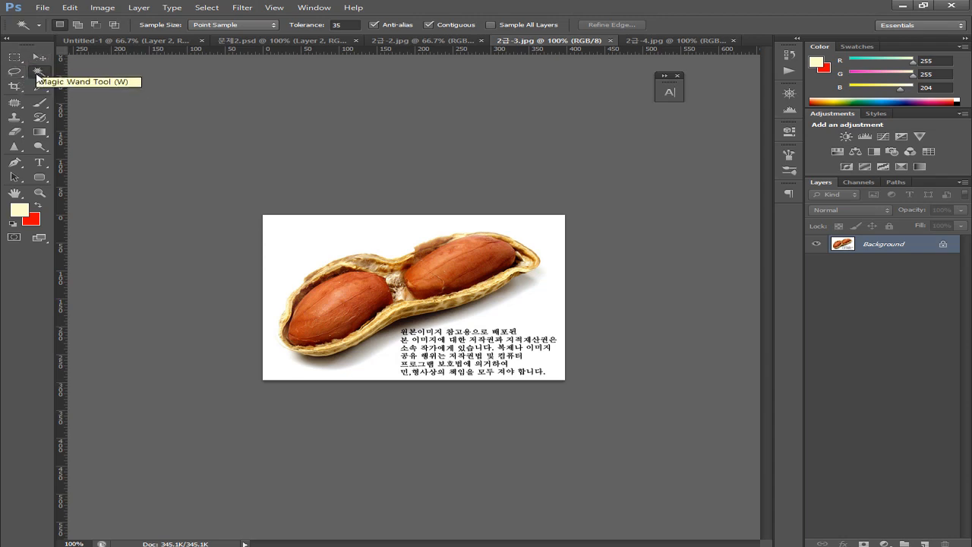
left_click(297, 250)
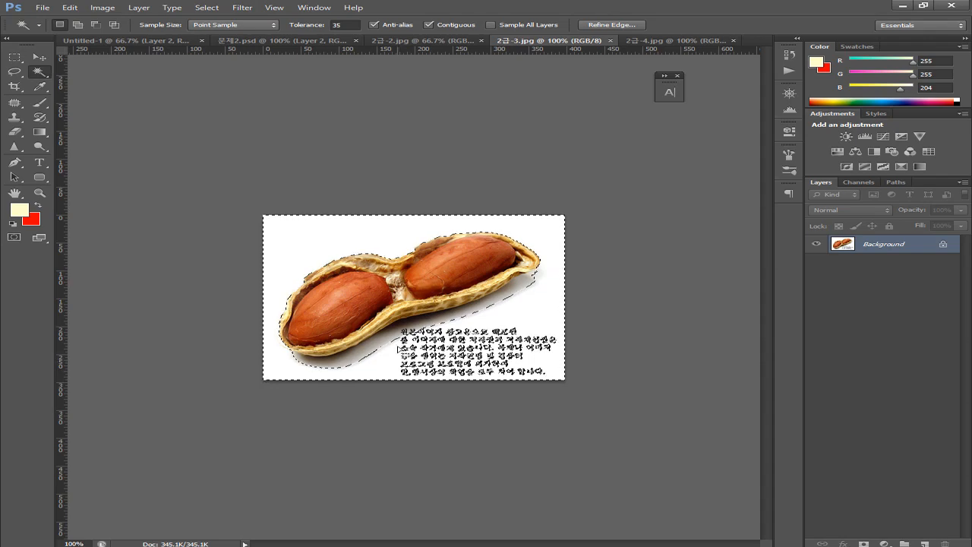
key("shift")
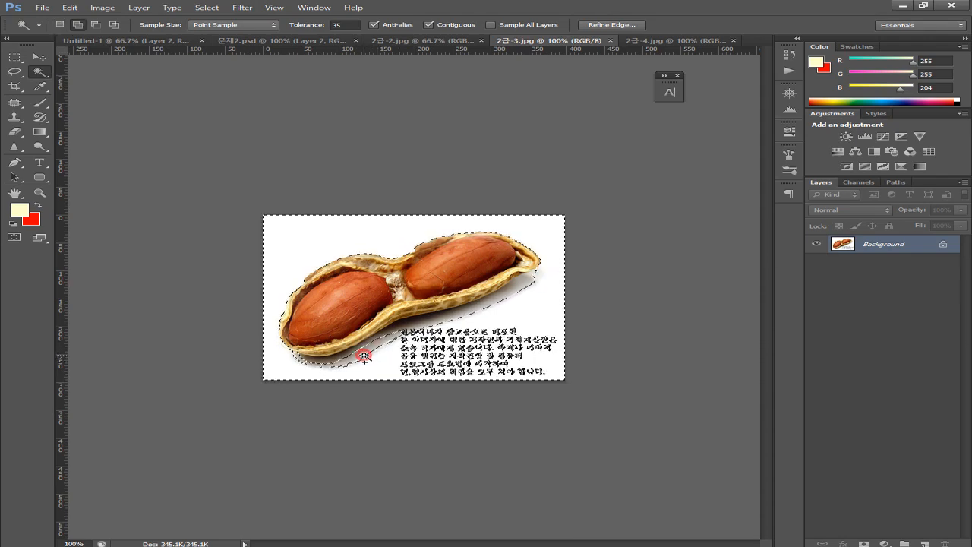
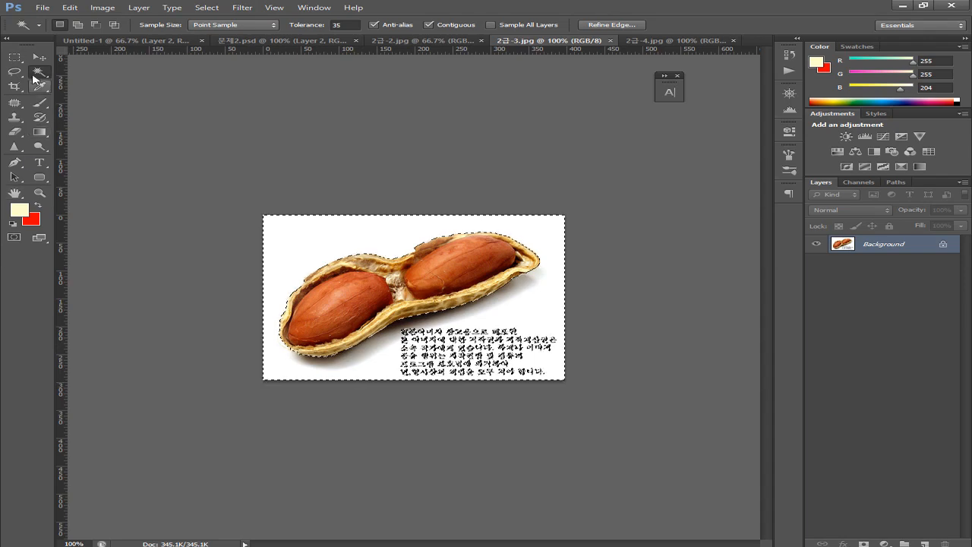
Add the caption text to the white-background selection with the Rectangular Marquee, then invert to isolate the peanut
left_click(15, 57)
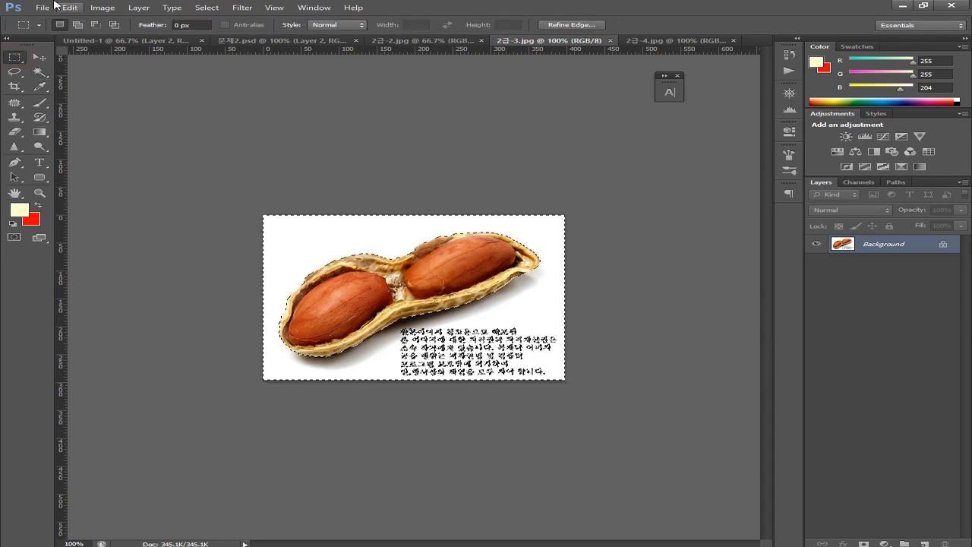
left_click(95, 26)
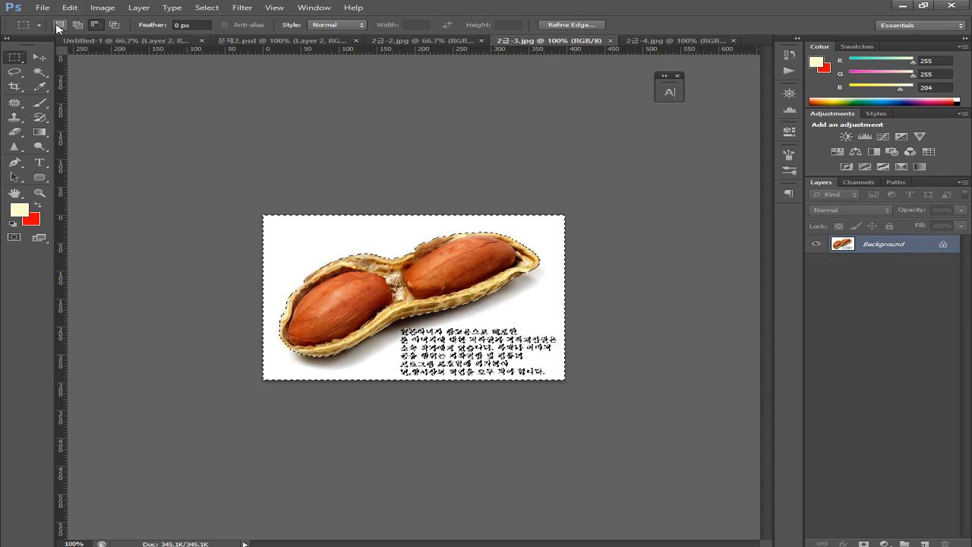
left_click(75, 25)
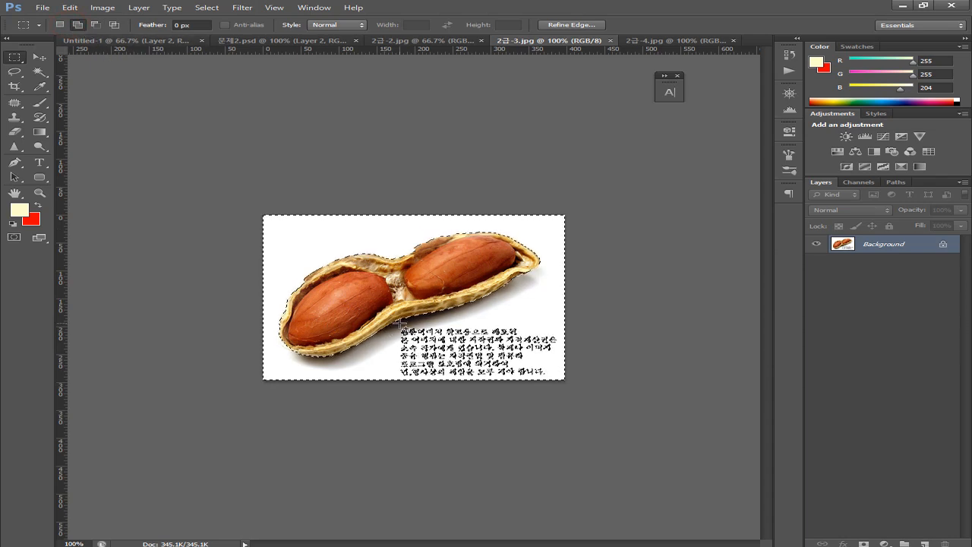
left_click_drag(542, 391, 591, 400)
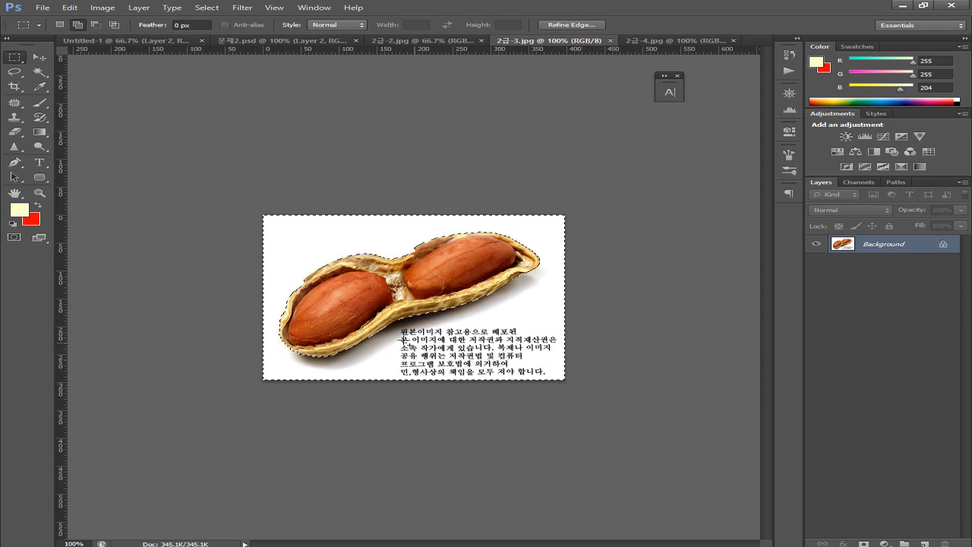
left_click(207, 7)
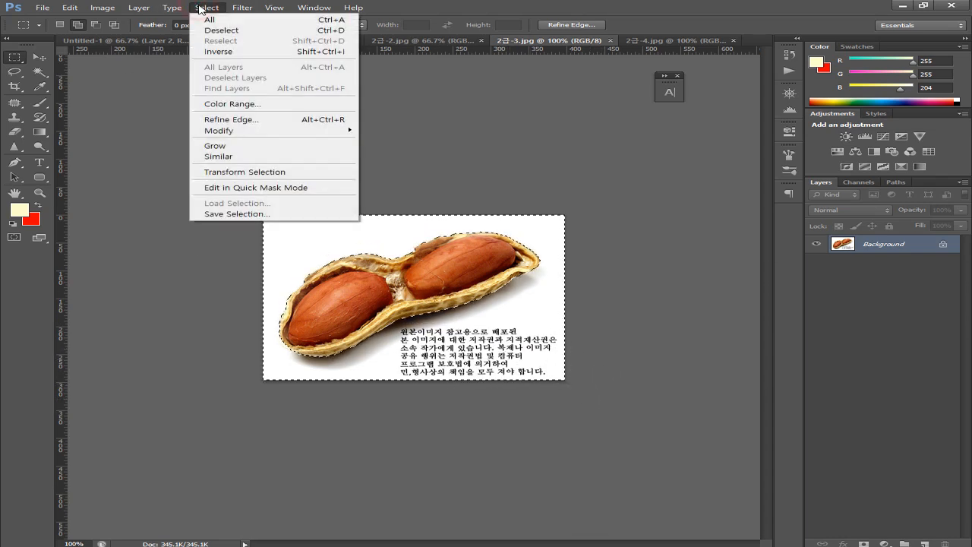
left_click(218, 52)
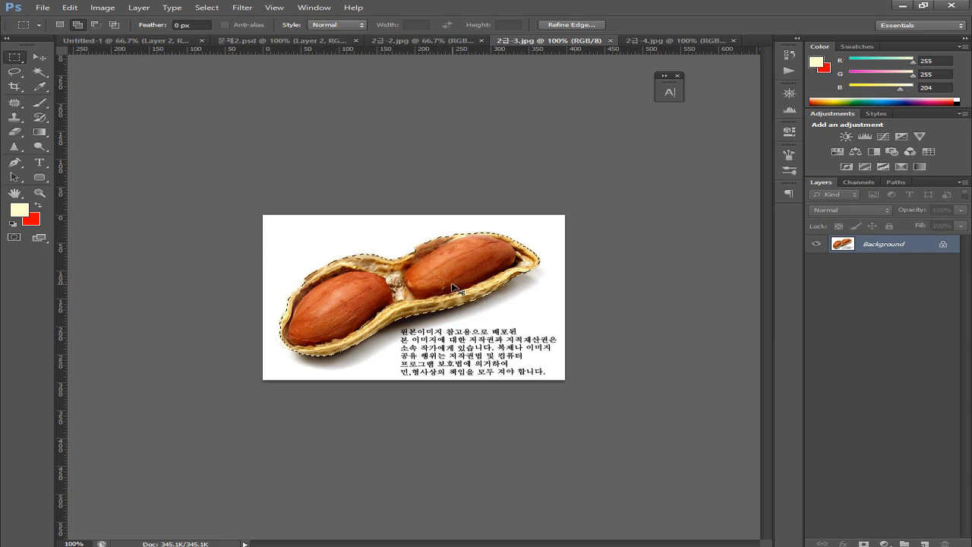
Paste the peanut cut-out into 문제2.psd as Layer 3
left_click(280, 41)
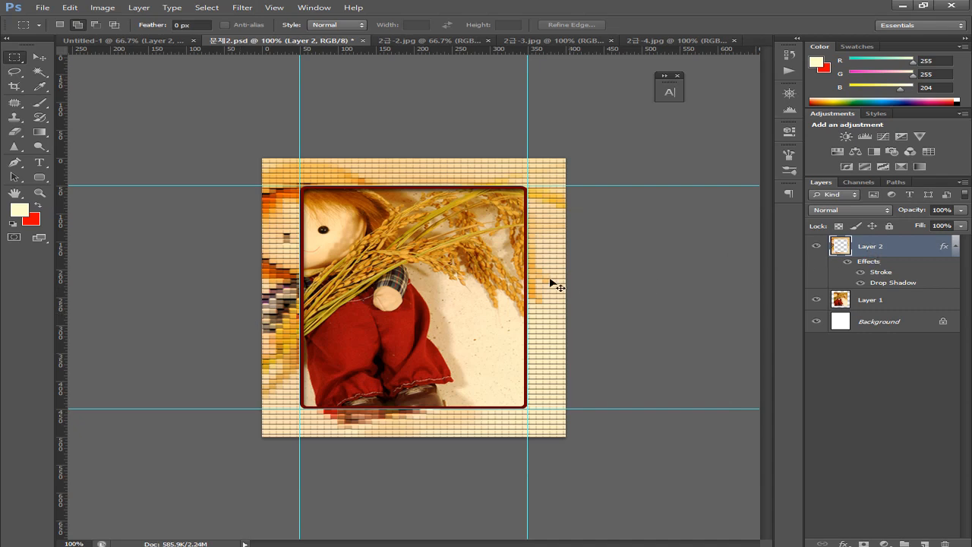
key("ctrl+v")
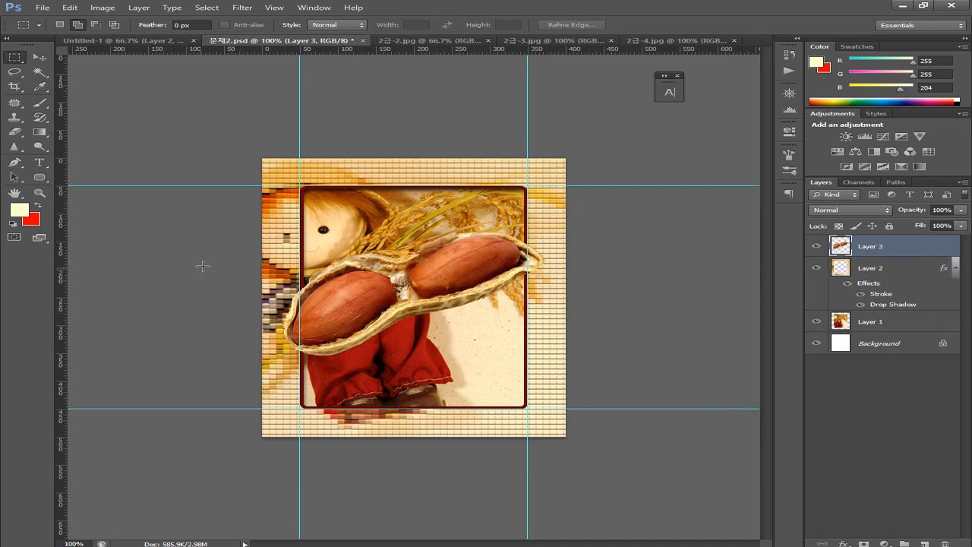
left_click(46, 60)
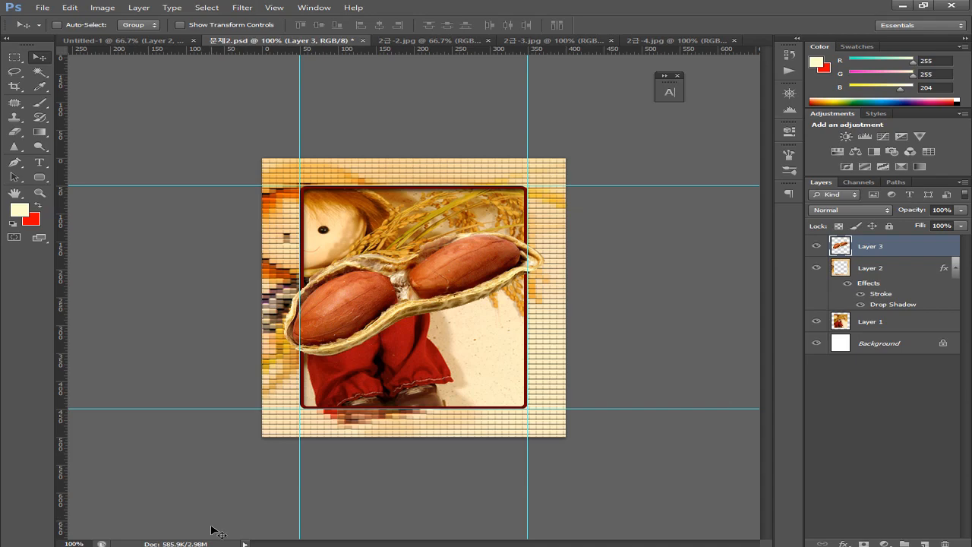
On the Untitled-1 reference, set guides at the blue glasses' top edge and right tip
left_click(93, 45)
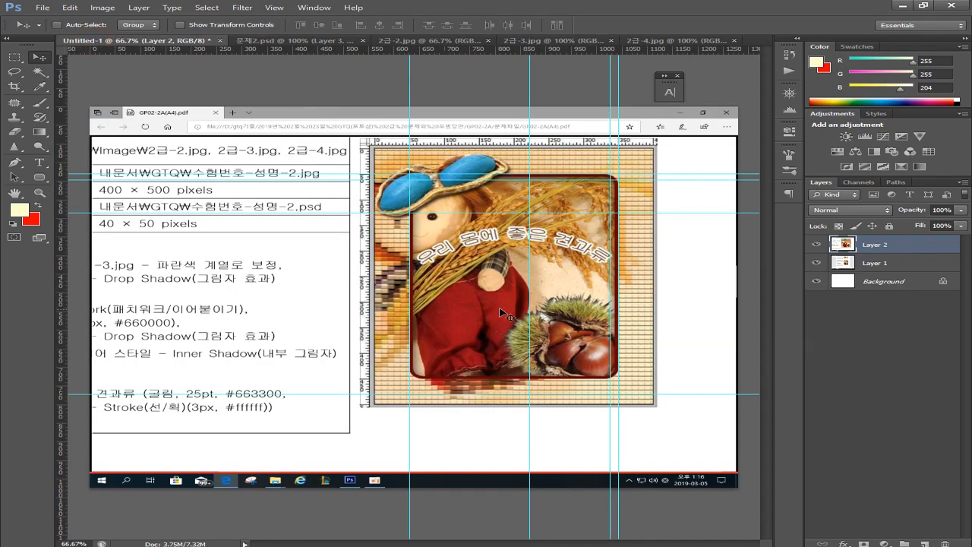
scroll(393, 294, "up", 3)
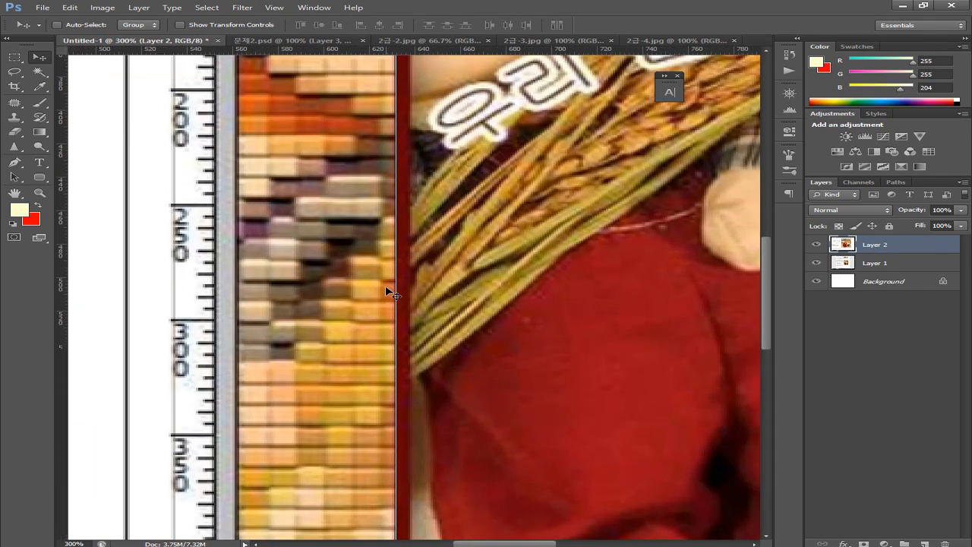
left_click_drag(430, 189, 434, 354)
scroll(435, 354, "up", 5)
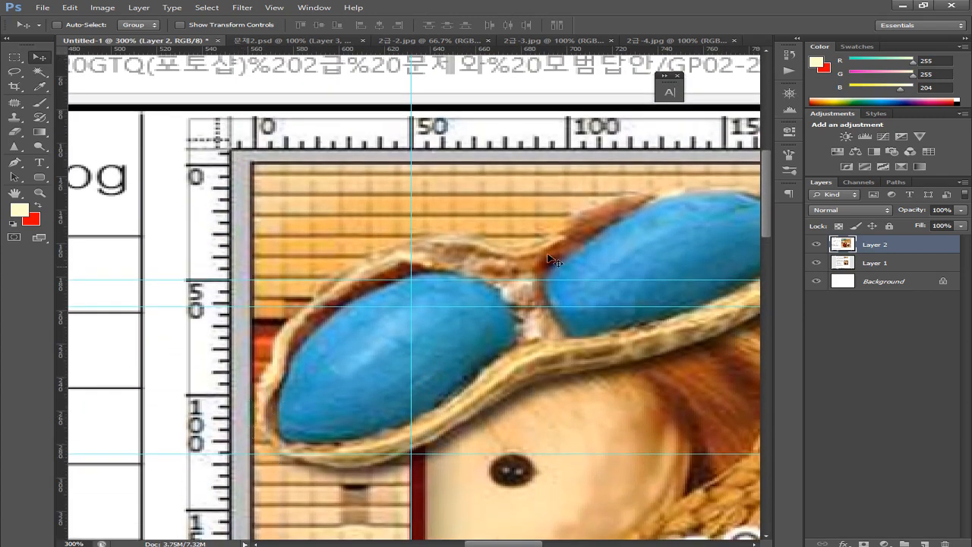
left_click_drag(597, 250, 477, 262)
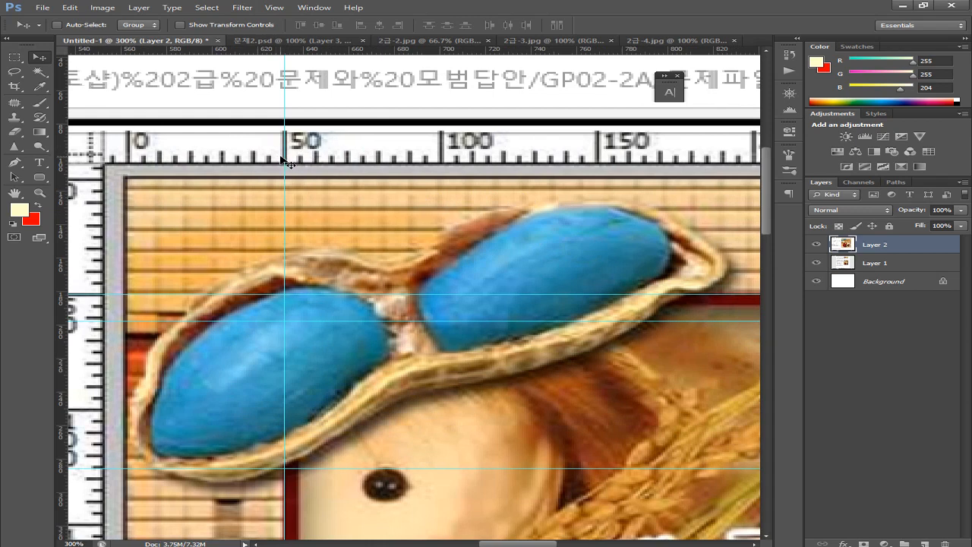
left_click_drag(284, 162, 46, 156)
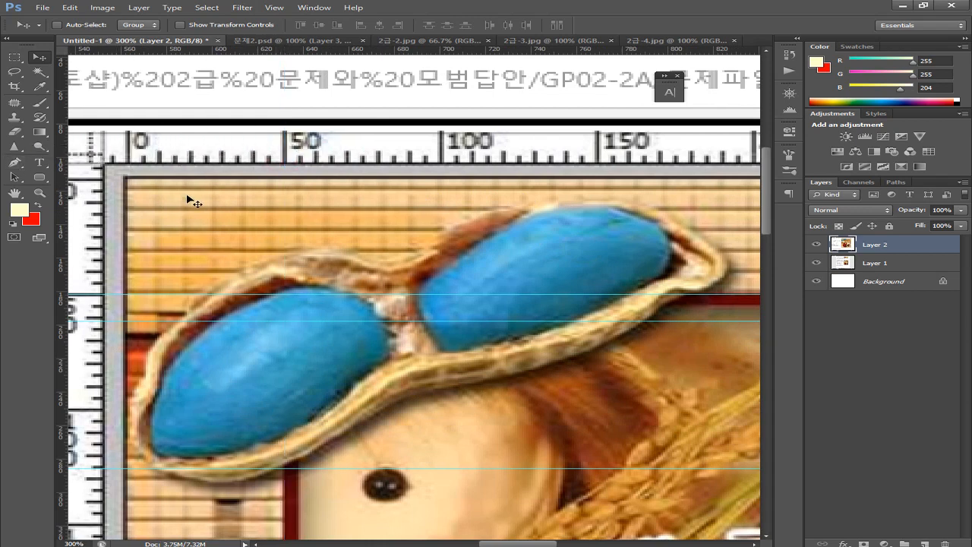
left_click_drag(429, 152, 443, 199)
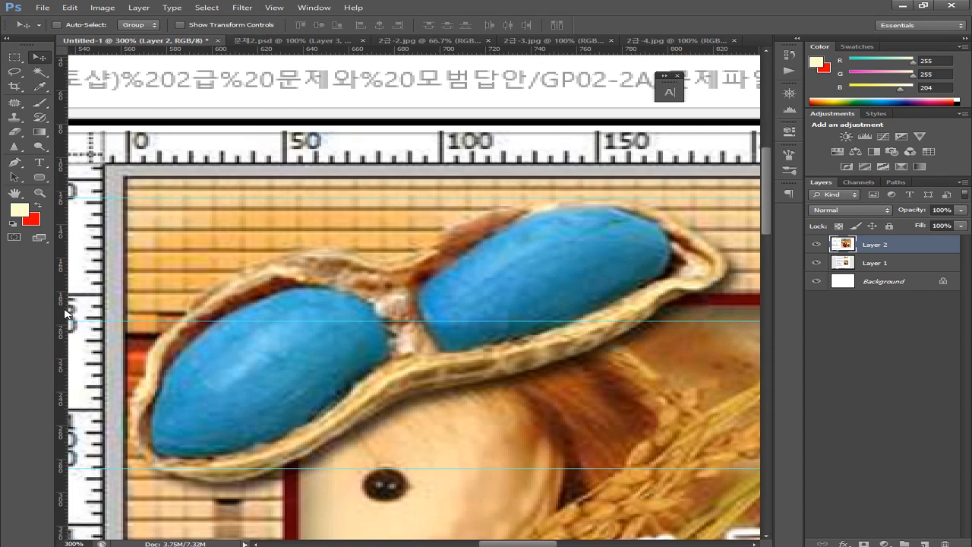
scroll(114, 325, "left", 1)
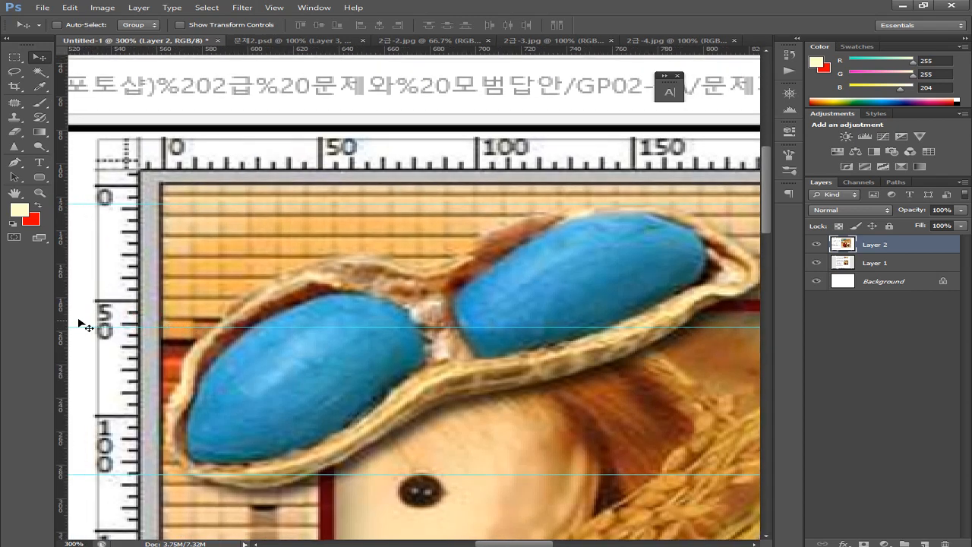
left_click_drag(59, 320, 758, 369)
left_click_drag(623, 374, 537, 382)
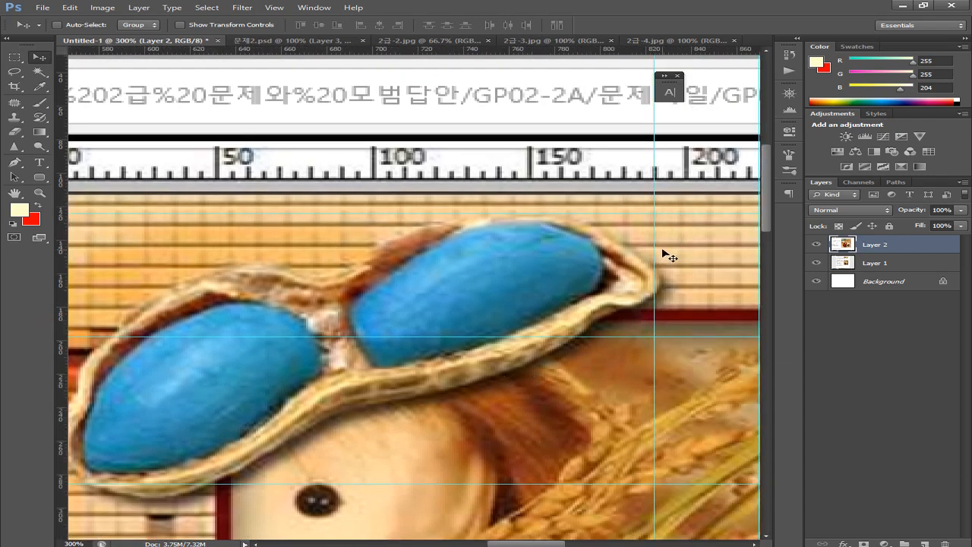
left_click_drag(655, 245, 664, 247)
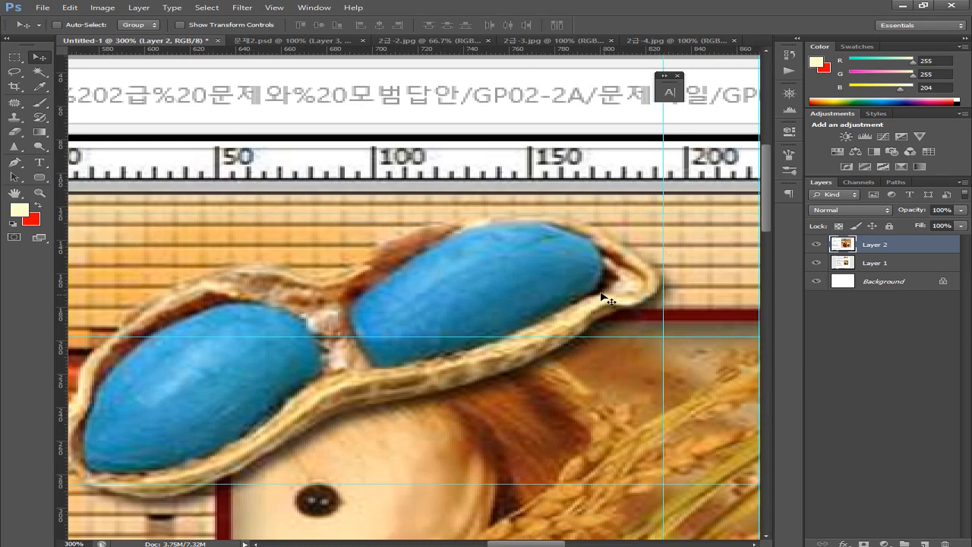
Move the horizontal guide down to the glasses' bottom edge
left_click_drag(431, 389, 497, 325)
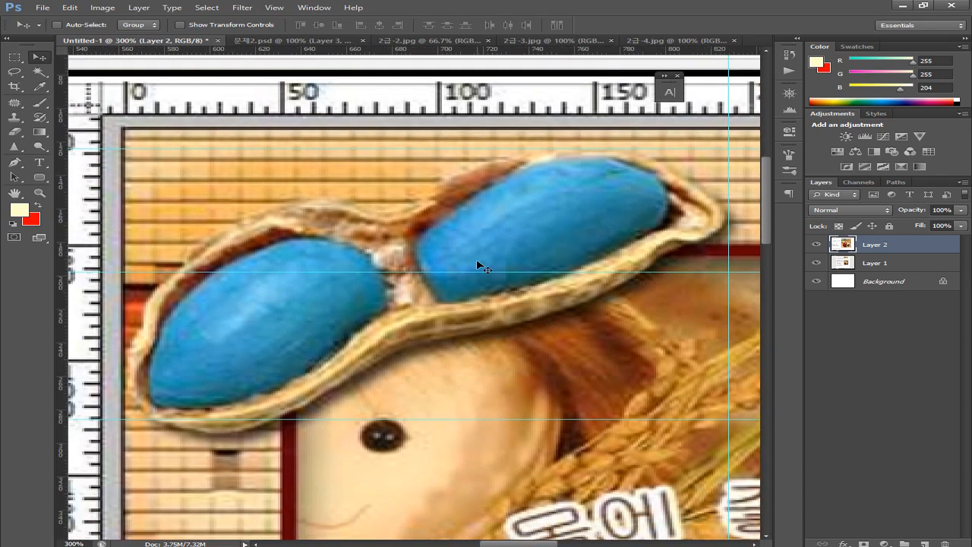
left_click_drag(480, 271, 464, 437)
left_click_drag(356, 419, 435, 419)
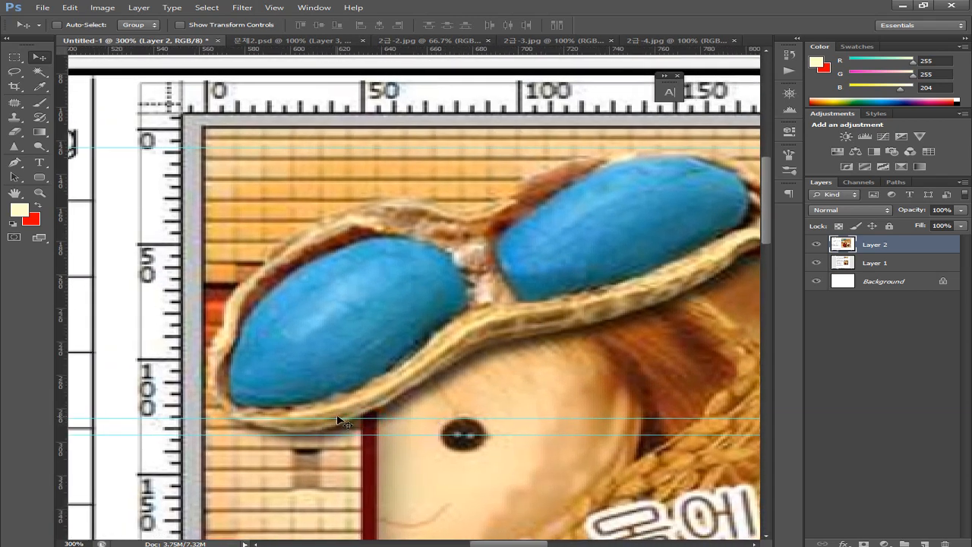
left_click_drag(346, 420, 345, 485)
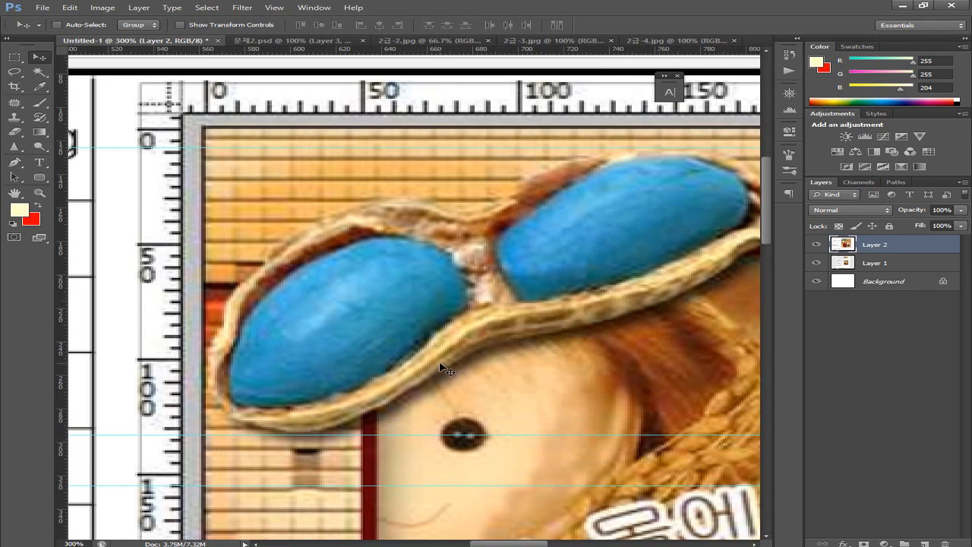
left_click_drag(437, 387, 464, 336)
scroll(464, 336, "down", 5)
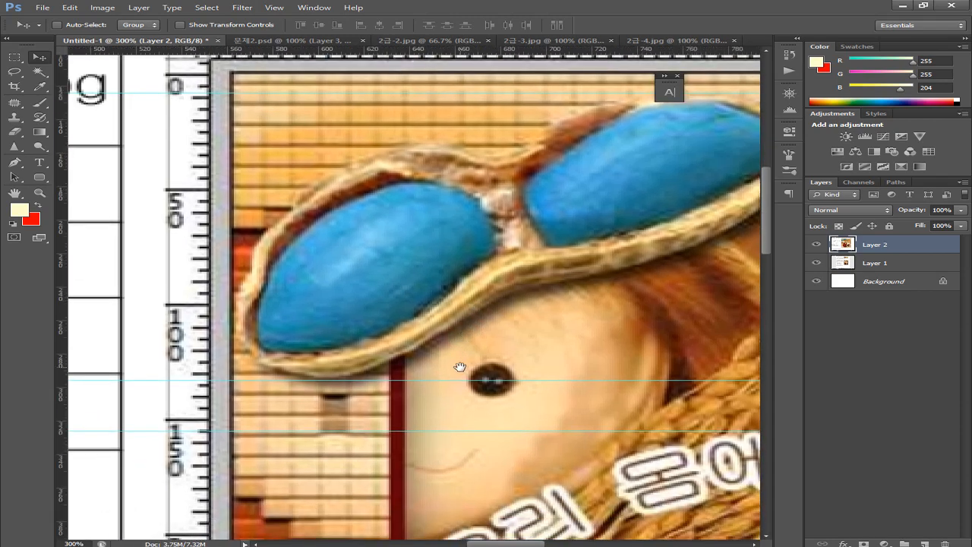
scroll(458, 370, "left", 10)
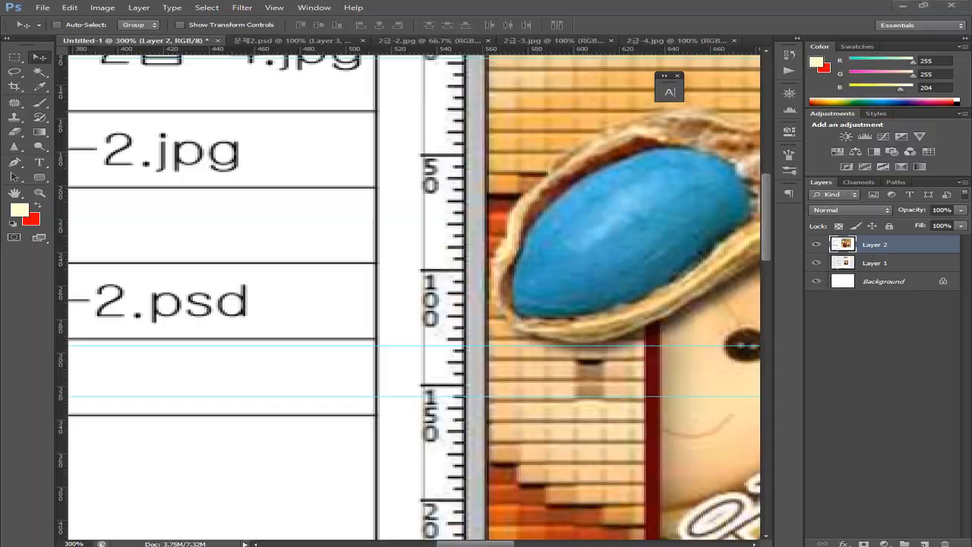
Check the exam conditions PDF, then return to the 문제2.psd composite
key("alt+Tab")
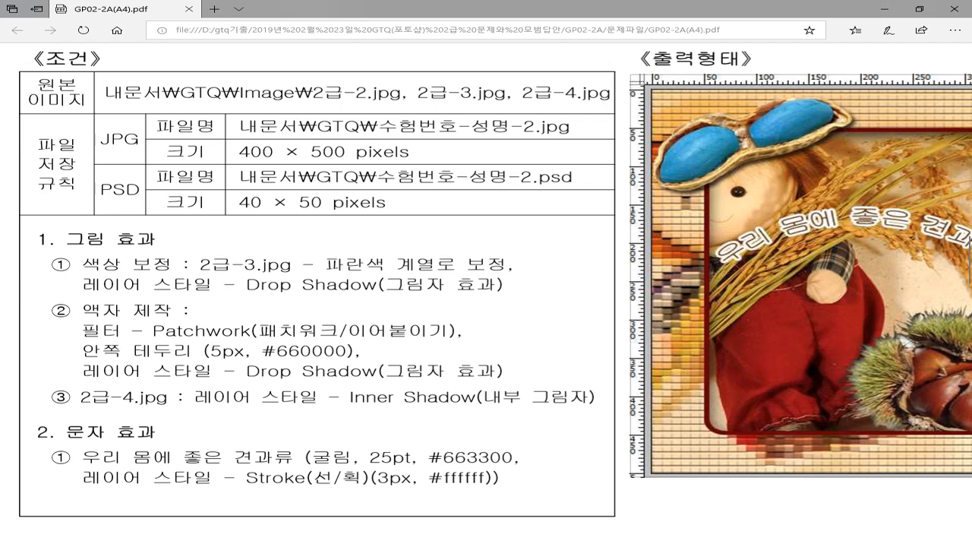
key("alt+Tab")
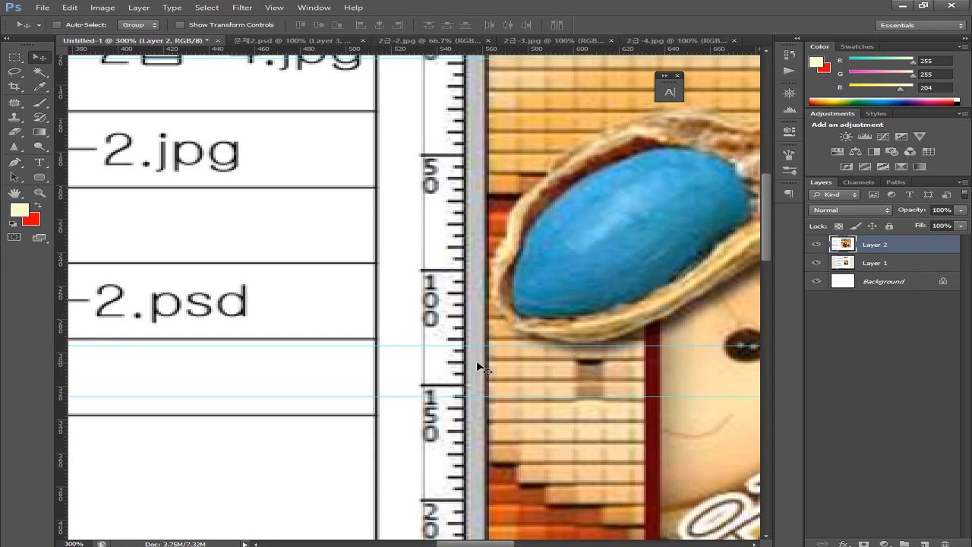
left_click_drag(540, 357, 393, 397)
left_click_drag(630, 349, 369, 404)
scroll(456, 386, "up", 1)
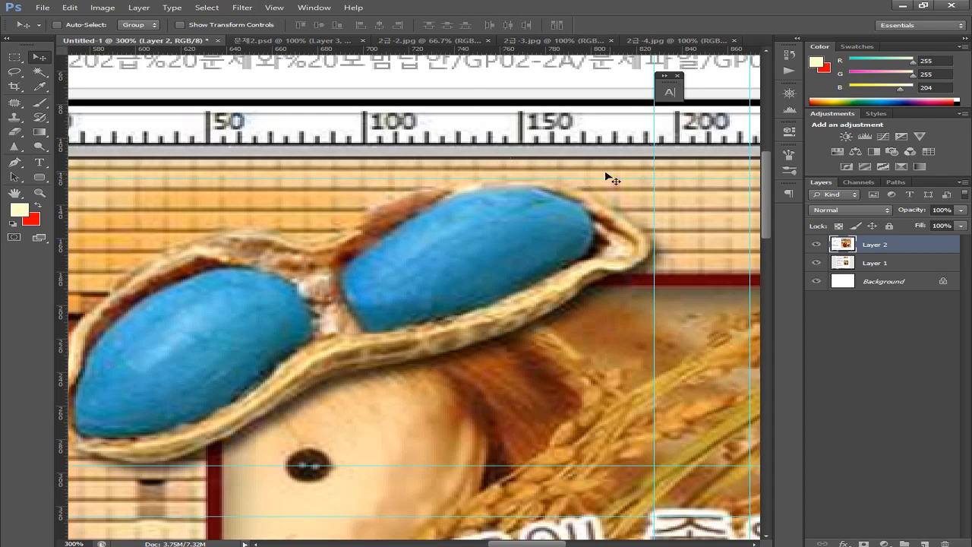
left_click(304, 41)
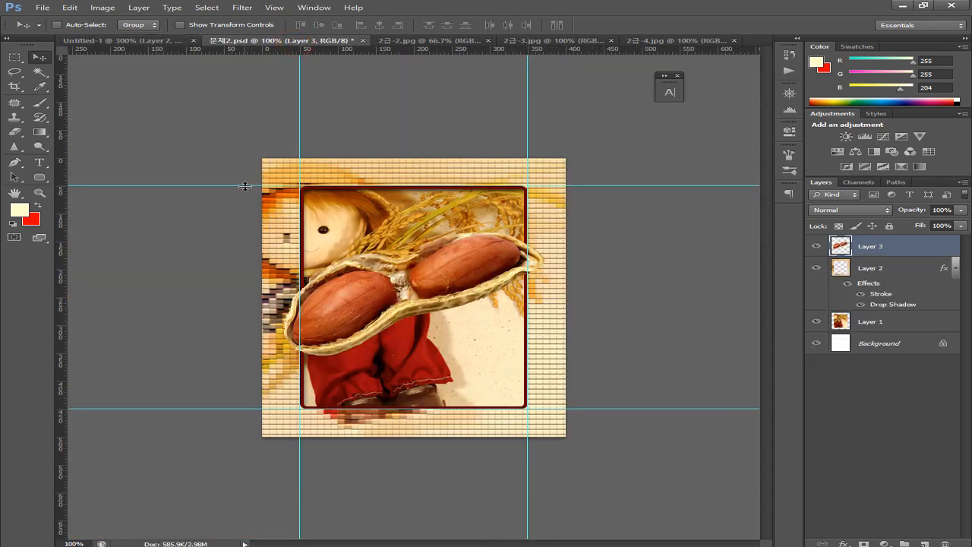
Clear the composite's old guides and add a vertical guide at 170 px
key("ctrl+plus")
key("ctrl+plus")
key("ctrl+plus")
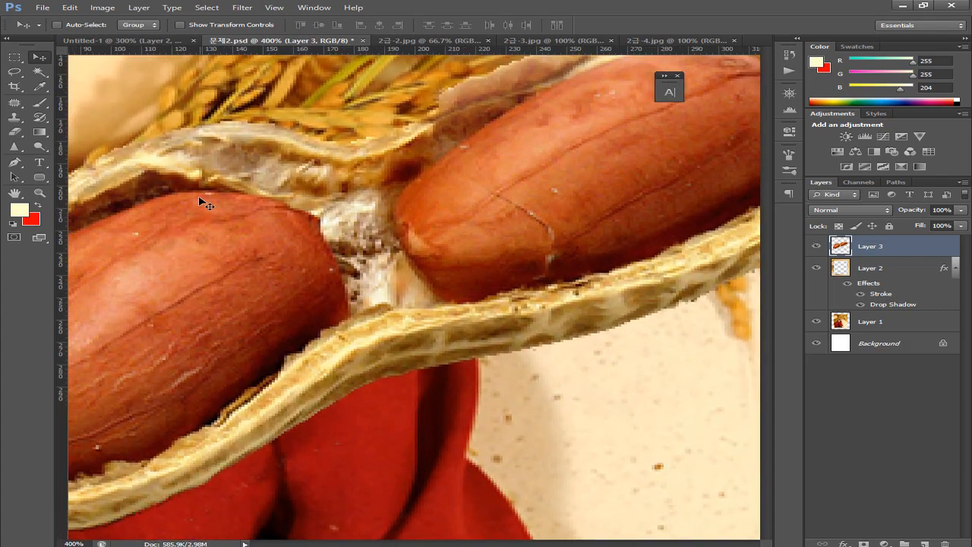
left_click(274, 8)
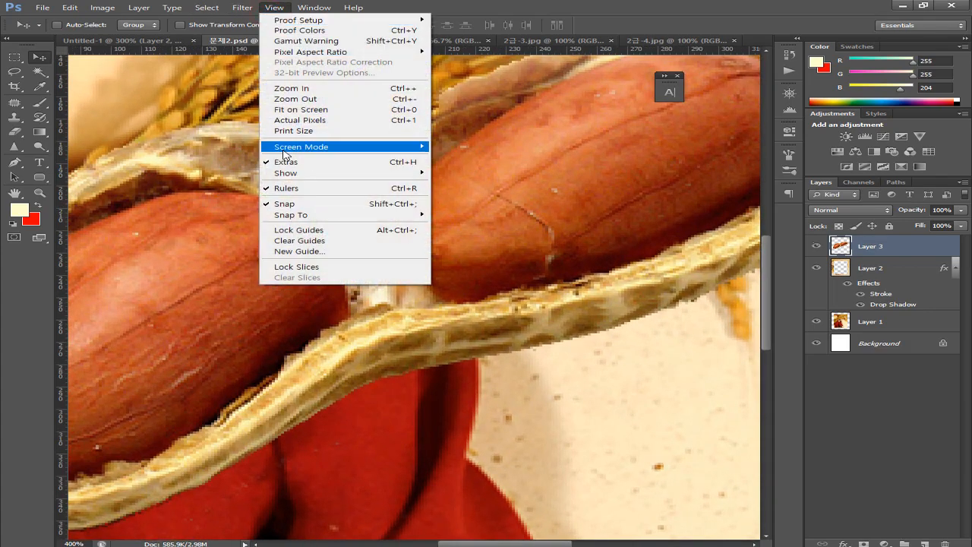
left_click(288, 241)
left_click_drag(231, 203, 376, 361)
left_click_drag(261, 238, 293, 337)
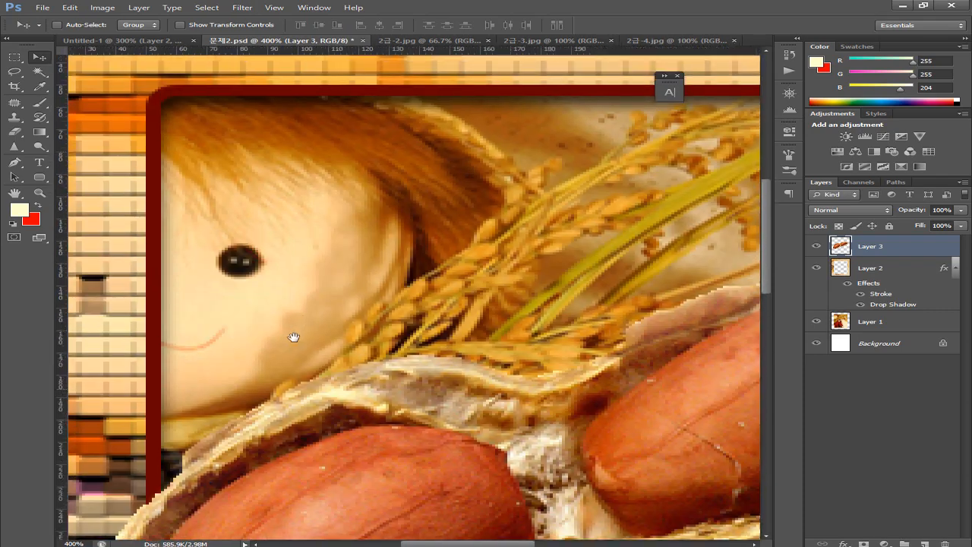
left_click_drag(63, 199, 582, 211)
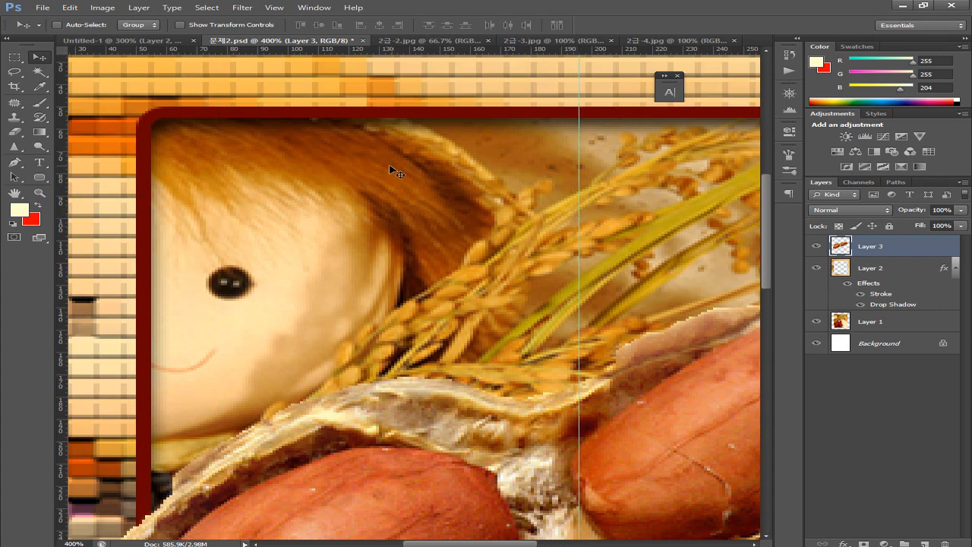
left_click_drag(342, 144, 412, 169)
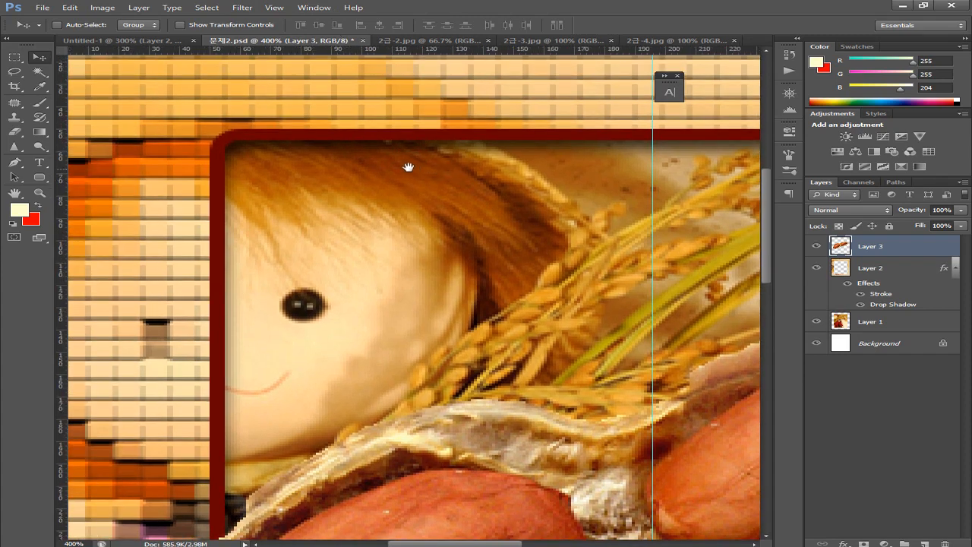
Compare with the reference and add a horizontal guide at the glasses' height
left_click(137, 40)
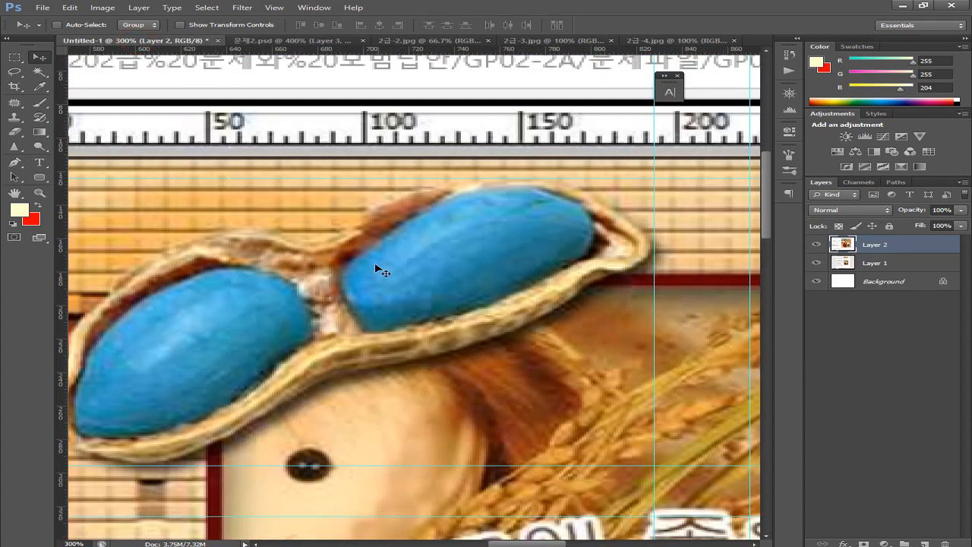
scroll(410, 266, "left", 3)
scroll(411, 266, "down", 1)
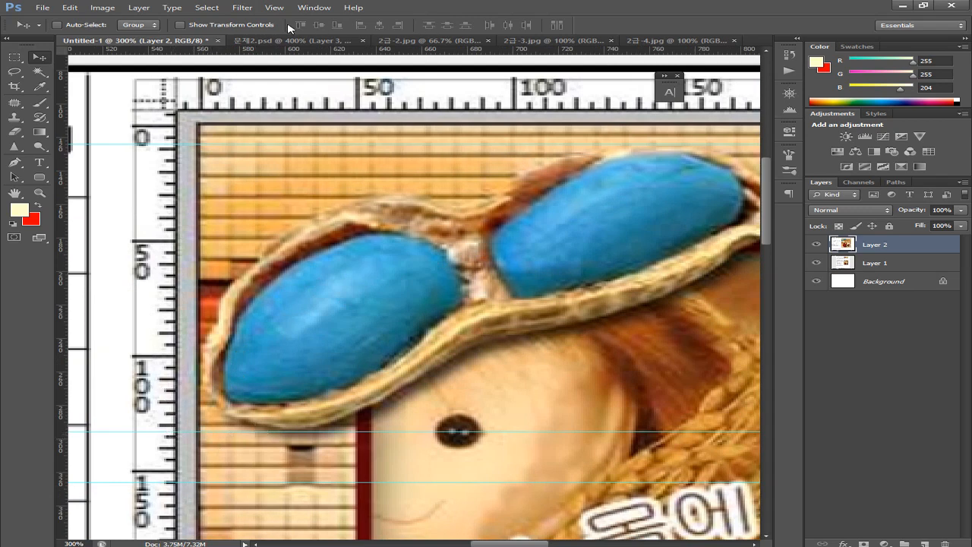
left_click(266, 41)
left_click_drag(379, 51, 401, 317)
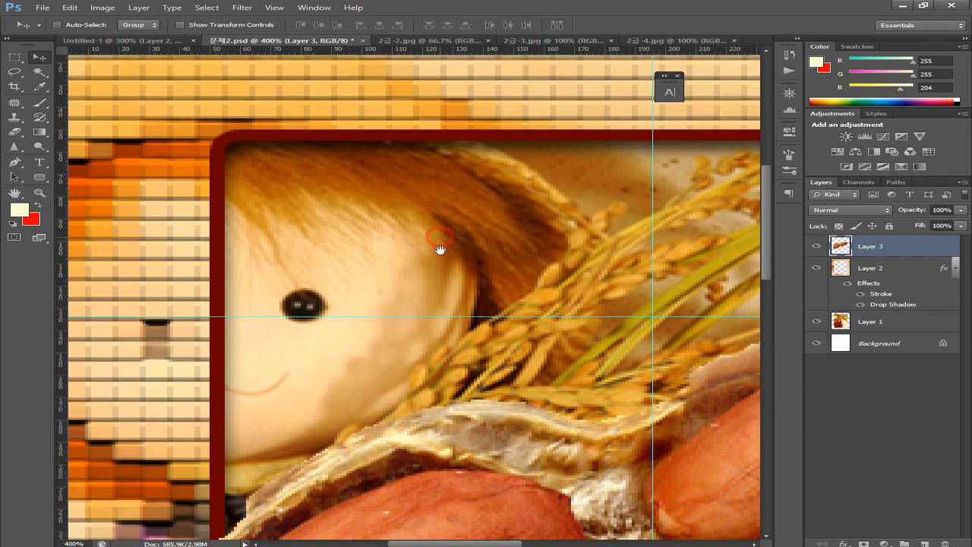
scroll(441, 253, "up", 1)
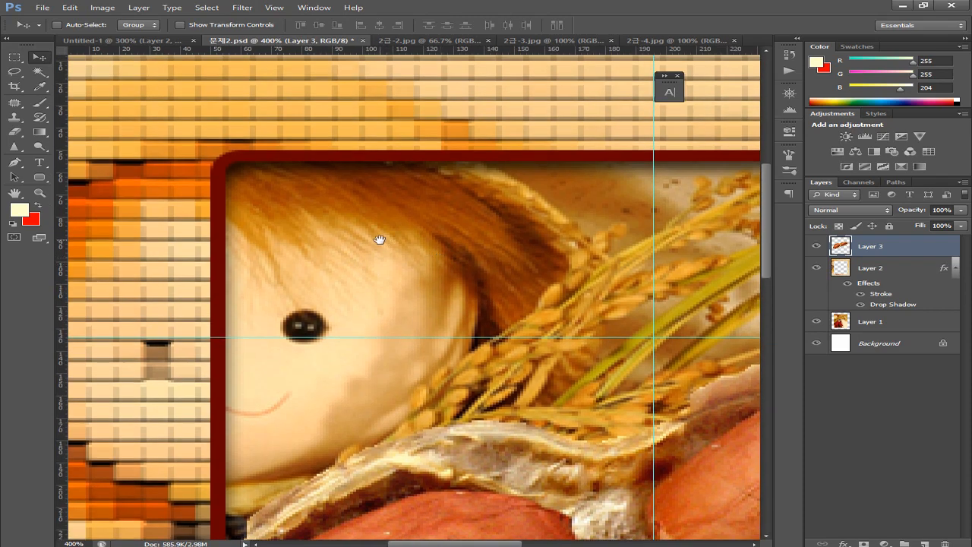
Add a horizontal guide at 10 px near the canvas top and zoom out
left_click(137, 42)
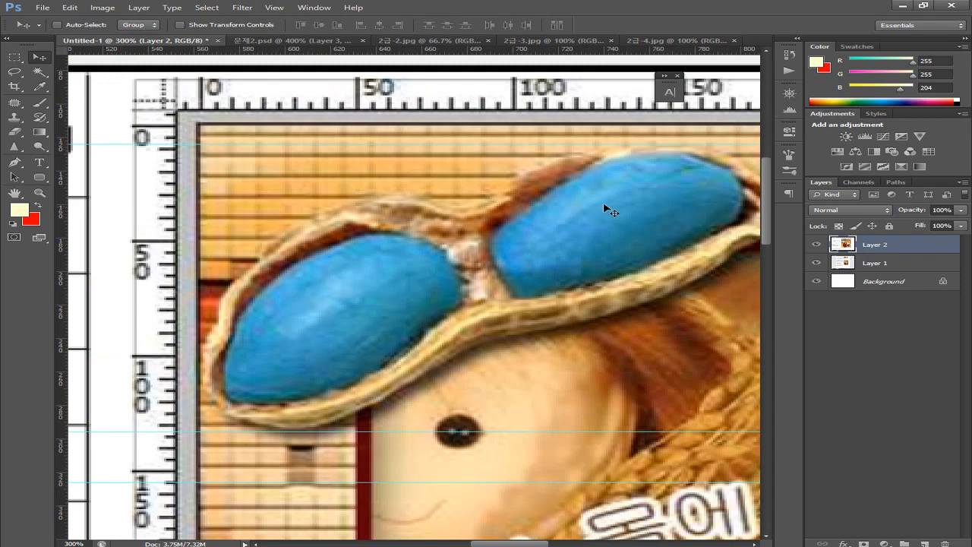
left_click(275, 41)
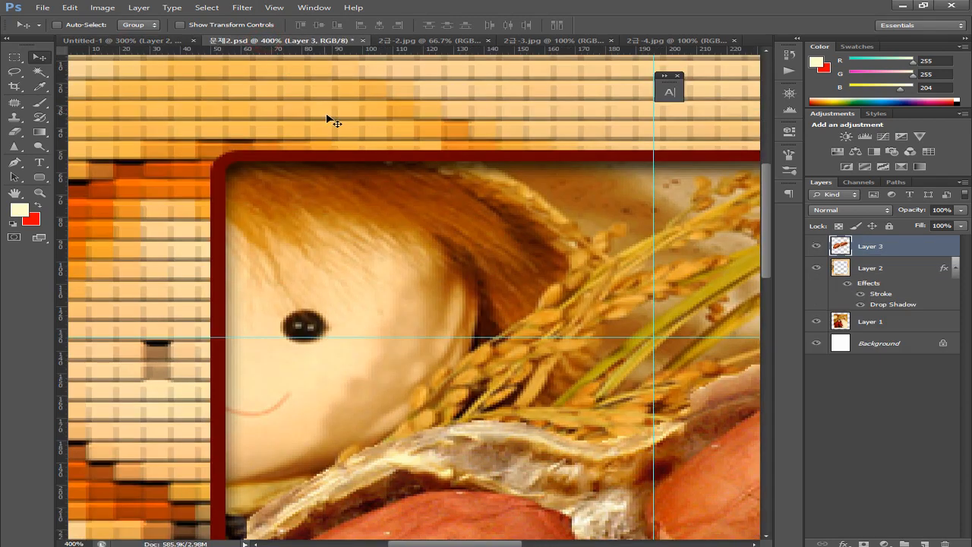
left_click_drag(369, 152, 365, 294)
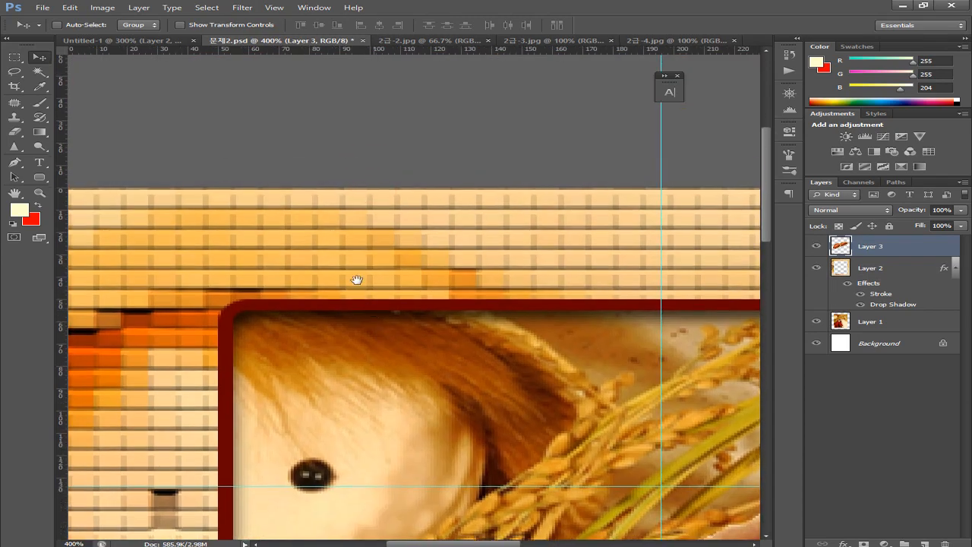
left_click_drag(412, 50, 467, 208)
key("ctrl+minus")
key("ctrl+minus")
key("ctrl+minus")
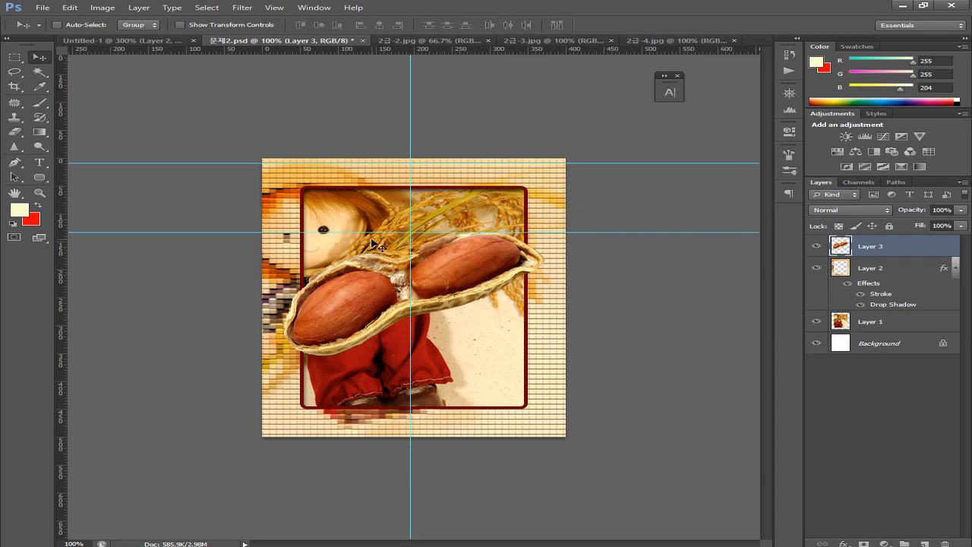
Move the peanut onto the doll's head, scale it to about 60%, and nudge it up
left_click_drag(433, 272, 417, 155)
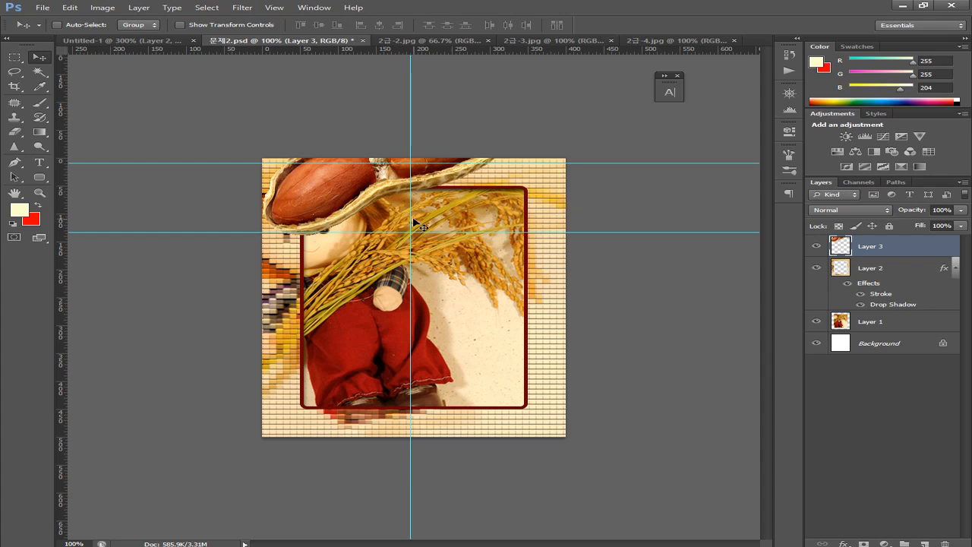
key("ctrl+t")
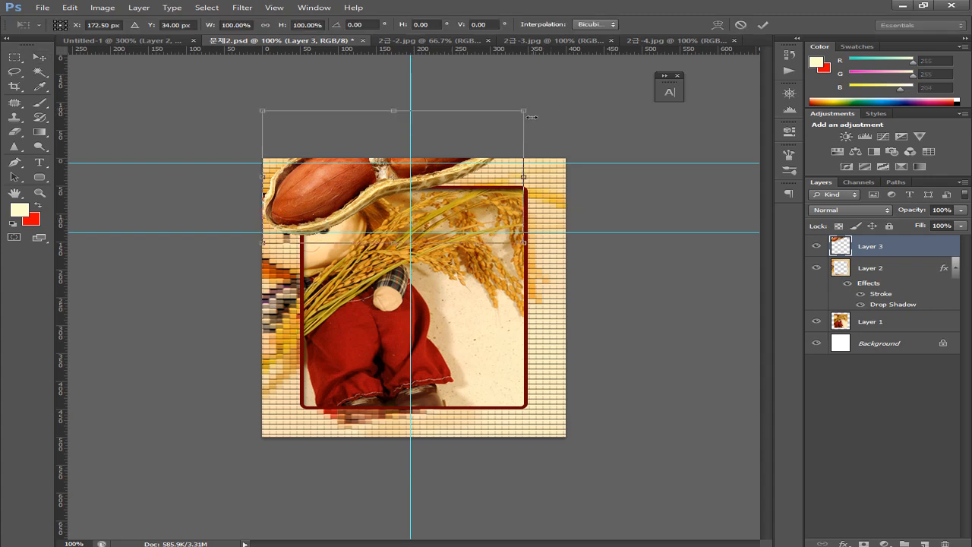
left_click_drag(521, 113, 435, 196)
key("Return")
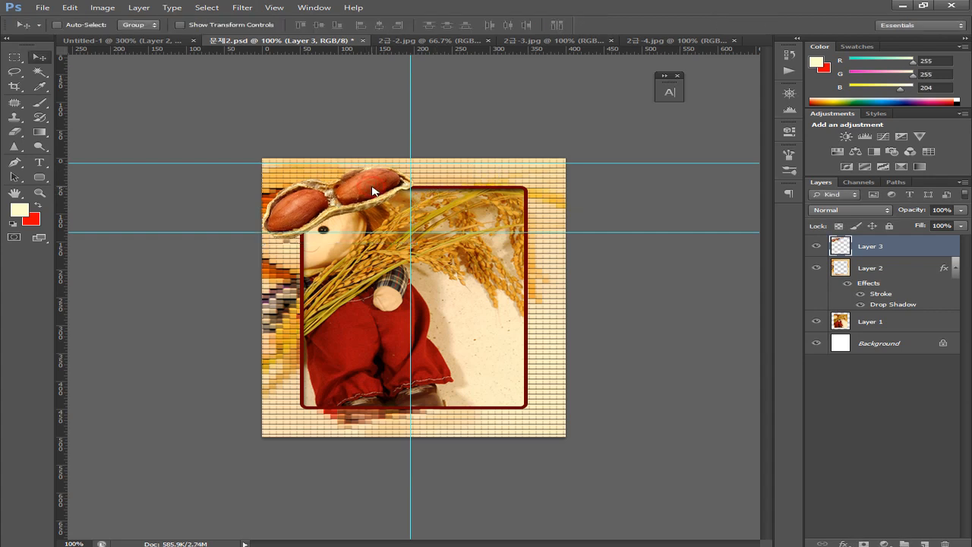
key("Up")
key("Up")
key("Up")
key("Up")
key("Up")
key("Up")
key("Up")
key("Up")
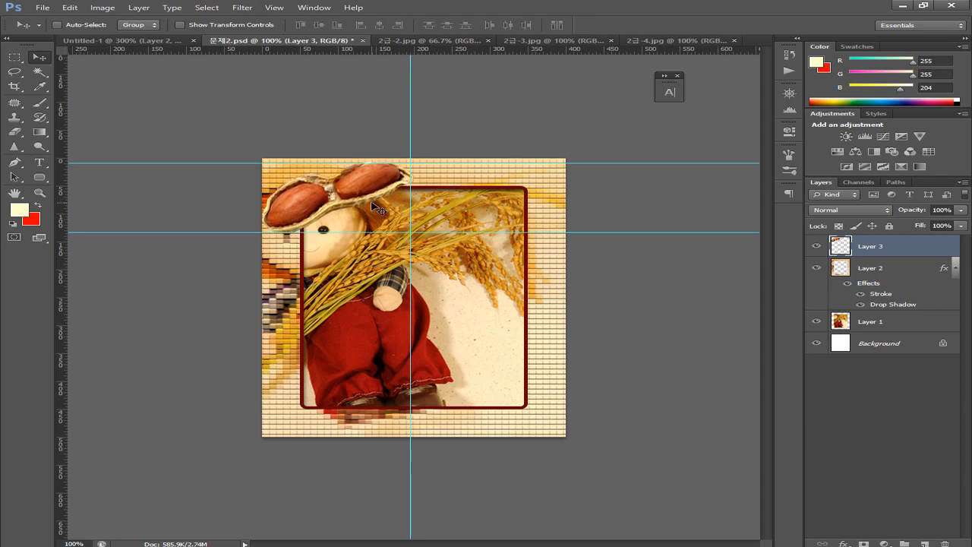
Shrink the peanut glasses slightly further, to about 97%
key("ctrl+plus")
key("ctrl+plus")
left_click_drag(449, 250, 462, 358)
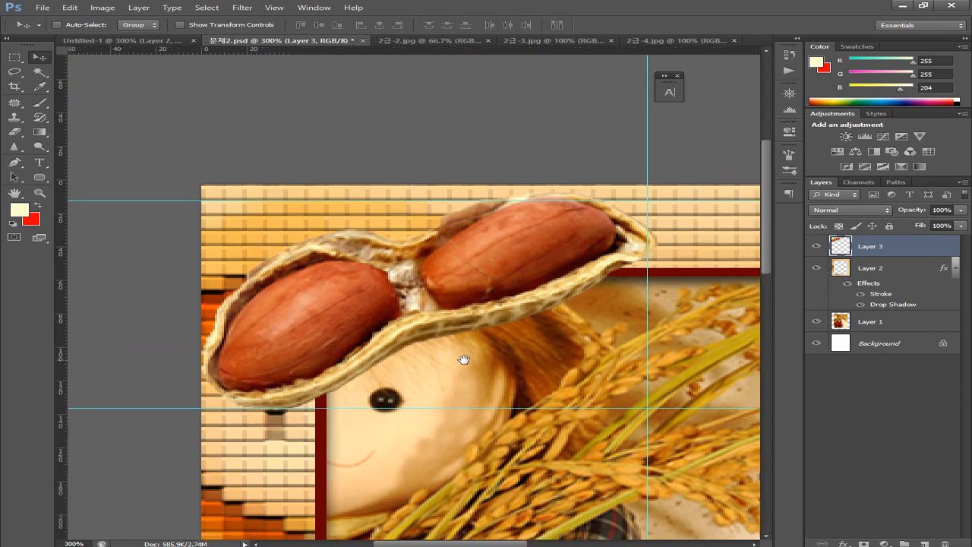
key("ctrl+t")
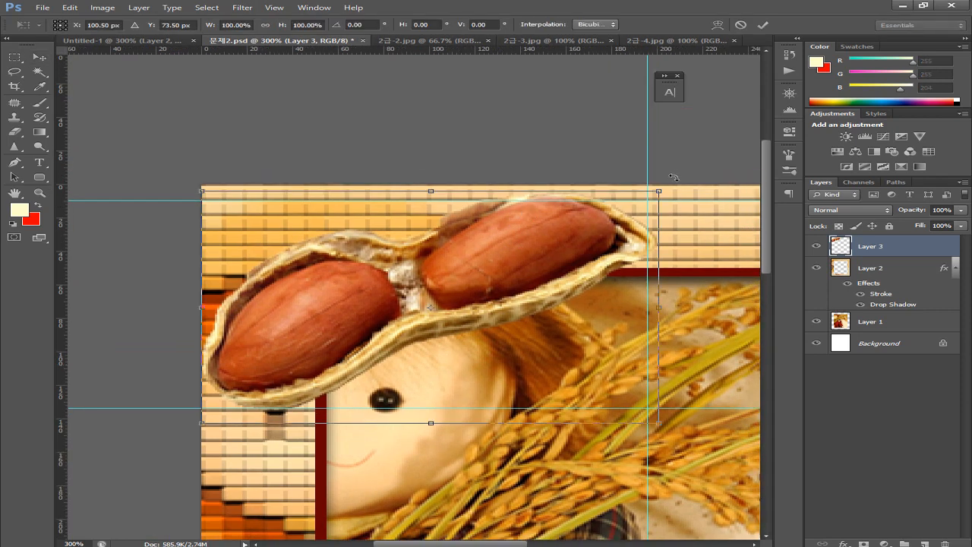
left_click_drag(661, 193, 655, 202)
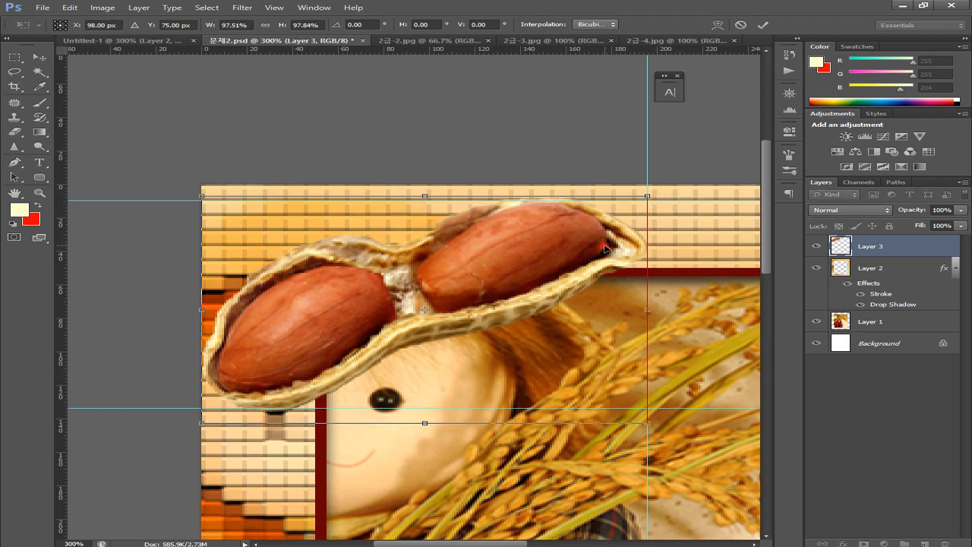
key("Return")
Clear all guides from 문제2.psd
left_click_drag(533, 343, 533, 337)
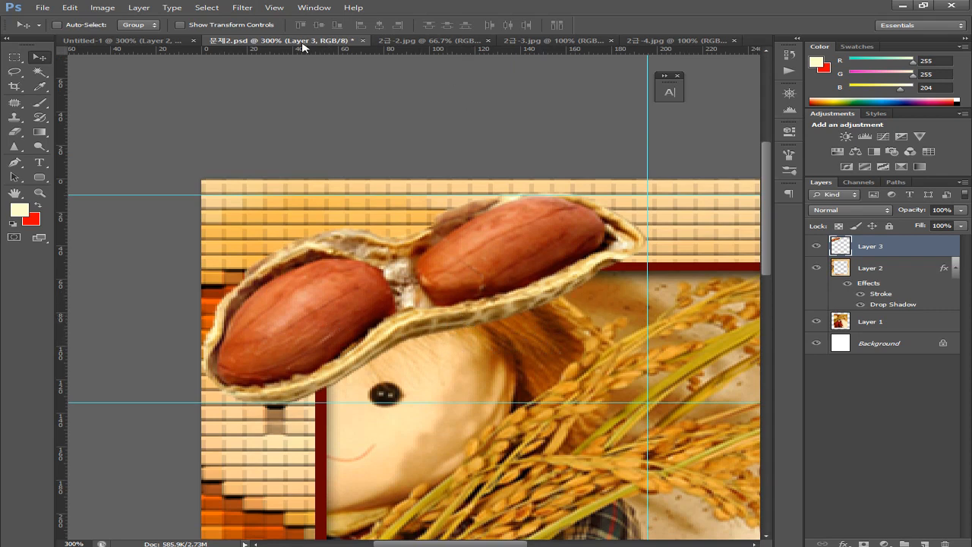
left_click(275, 8)
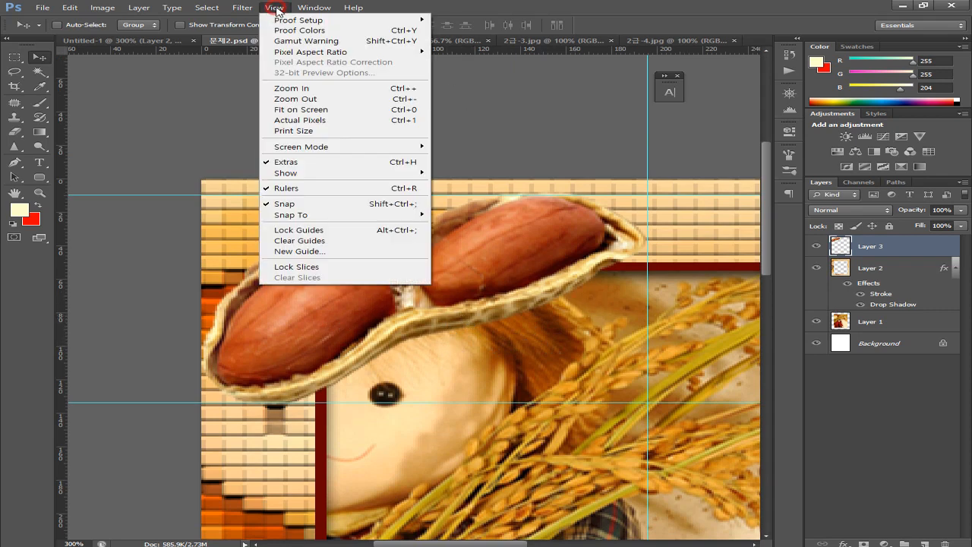
left_click(285, 241)
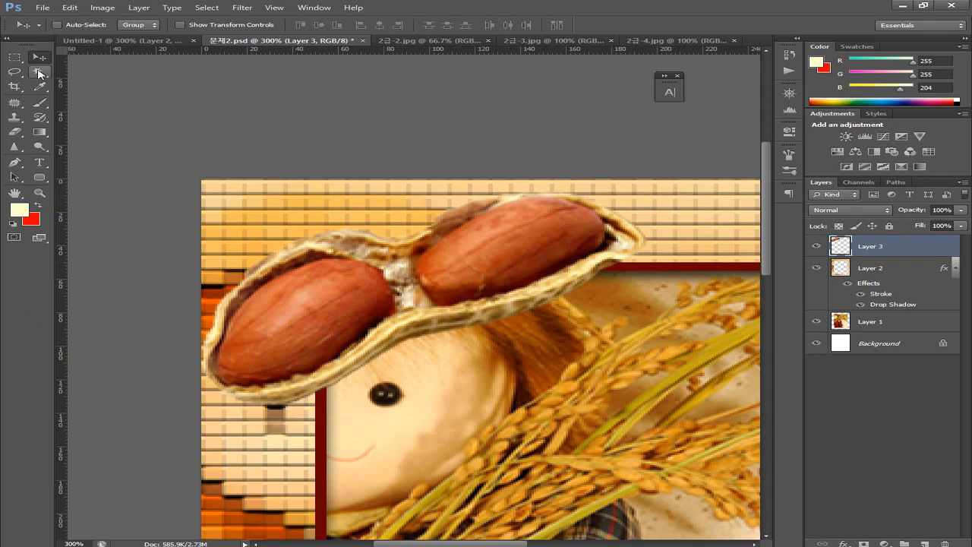
Select both peanut kernels with a 14 px Quick Selection brush
mouse_move(38, 74)
left_mouse_down()
mouse_move(85, 85)
mouse_move(115, 82)
mouse_move(117, 72)
left_mouse_up()
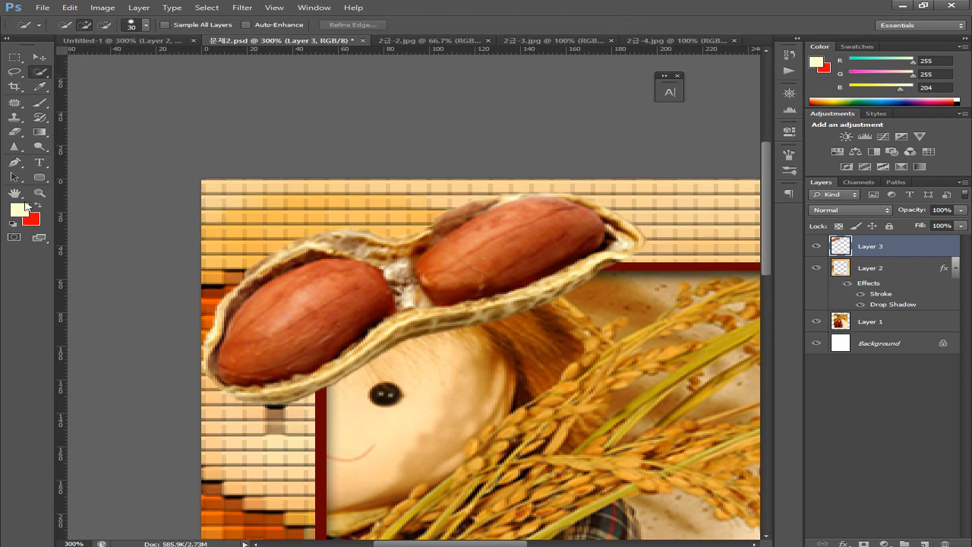
left_click(132, 29)
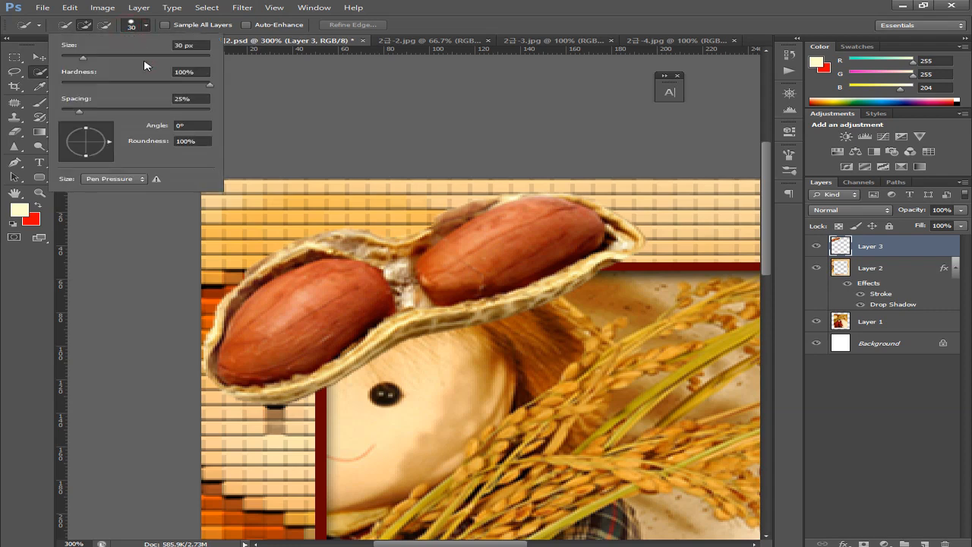
left_click_drag(81, 59, 71, 60)
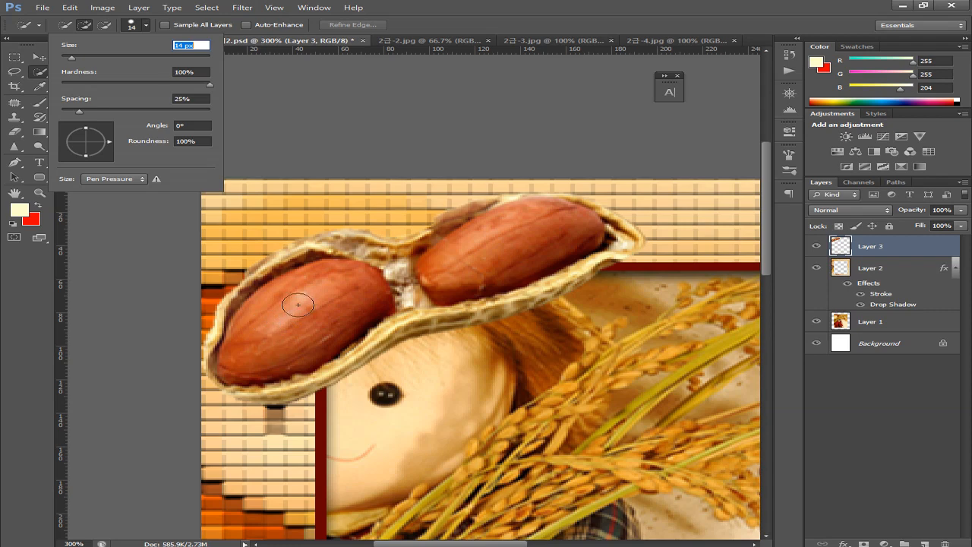
left_click(295, 307)
left_click_drag(282, 315, 321, 319)
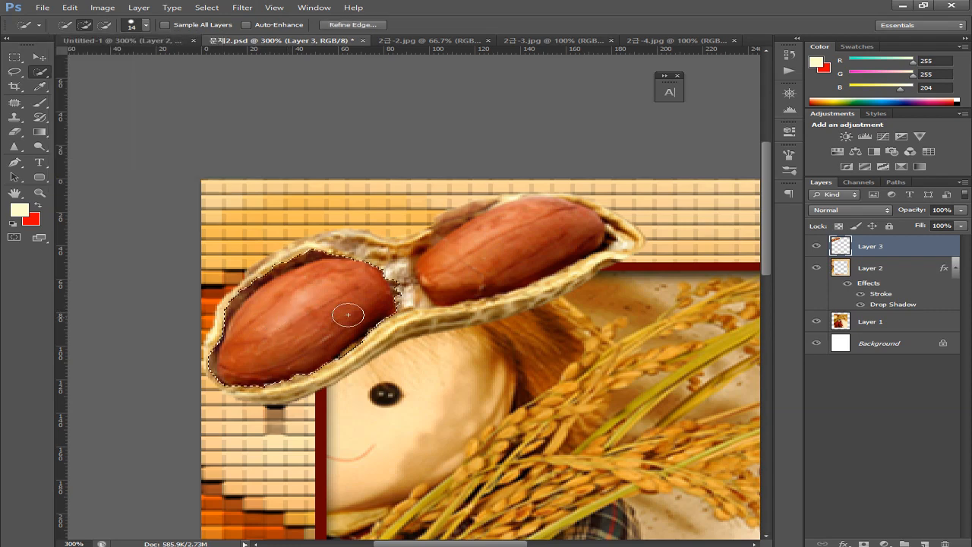
left_click(475, 263)
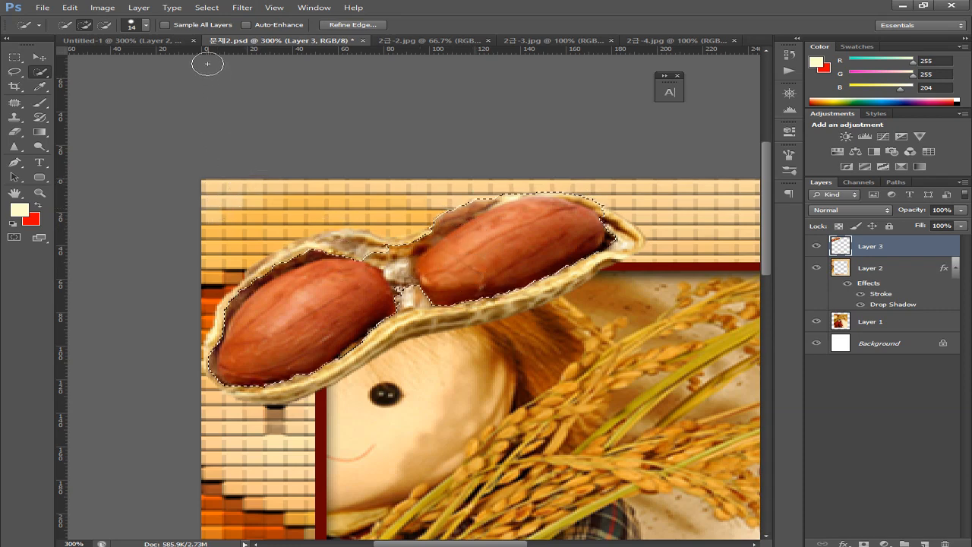
Switch to a 4 px subtract brush to trim shell areas, comparing with the reference
left_click(148, 29)
left_click_drag(79, 59, 65, 60)
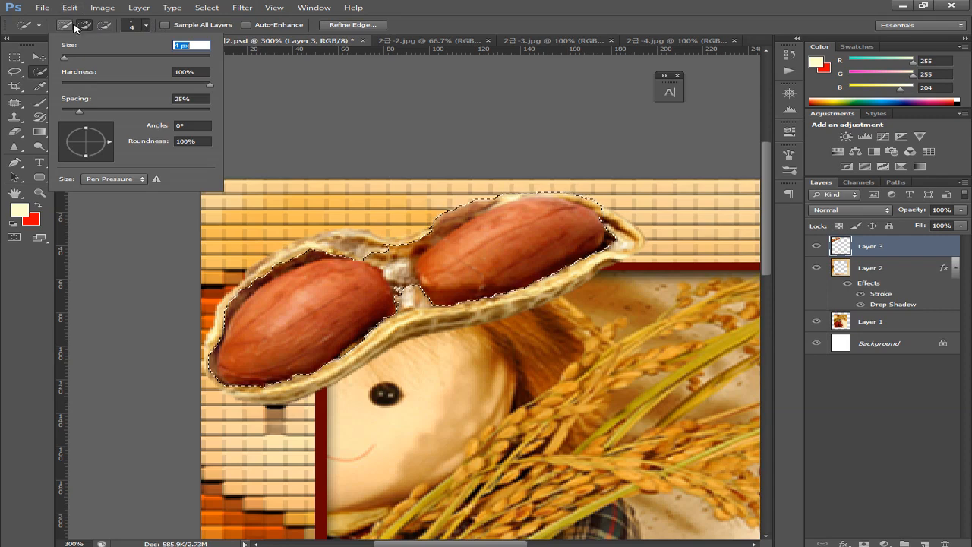
left_click(106, 26)
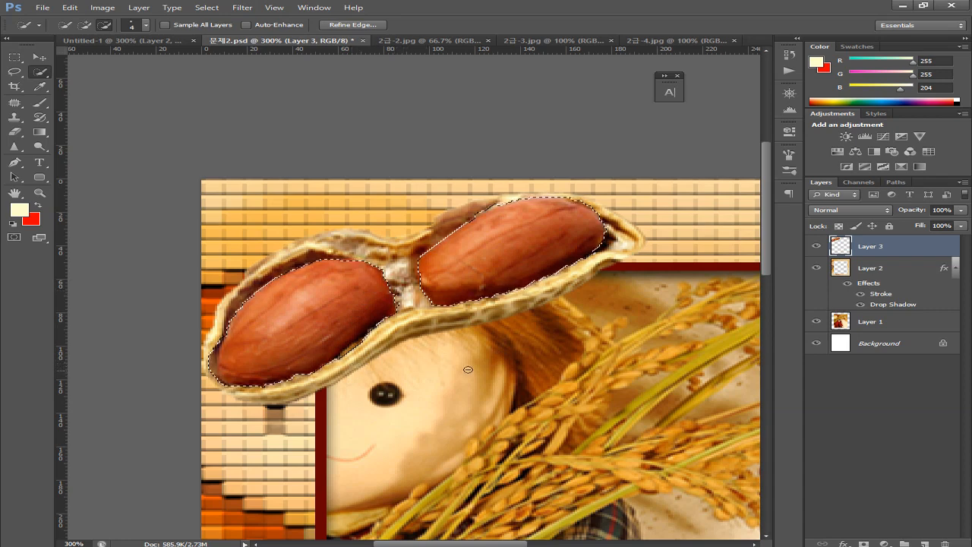
left_click(122, 40)
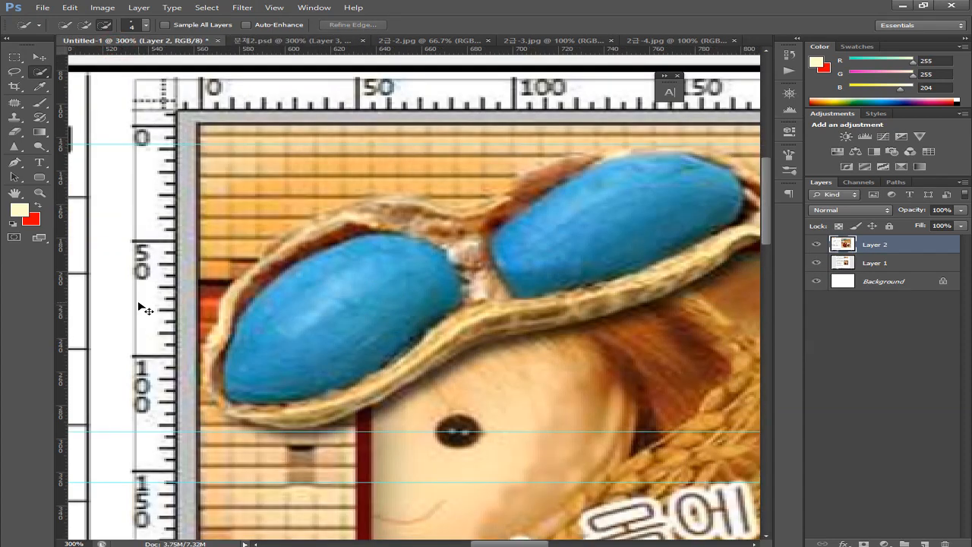
key("ctrl+minus")
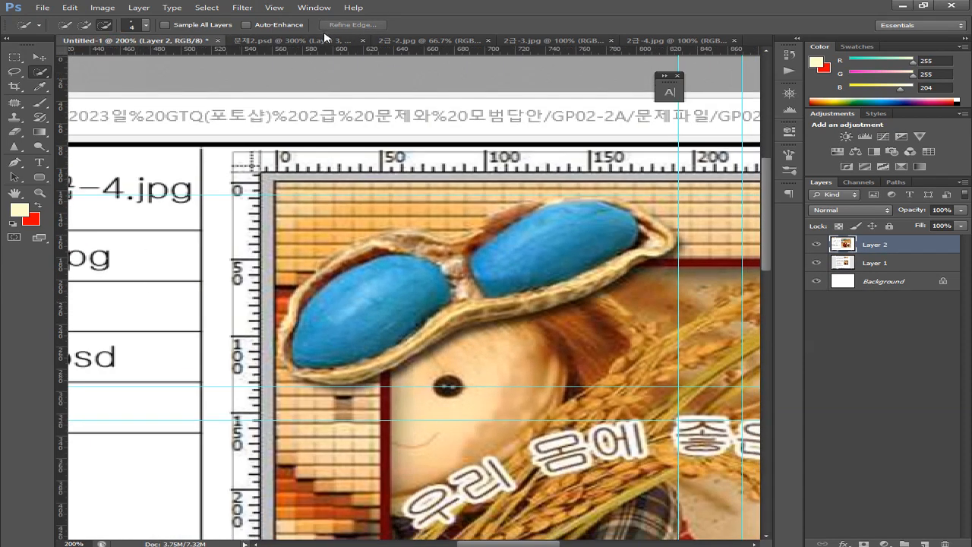
left_click(319, 40)
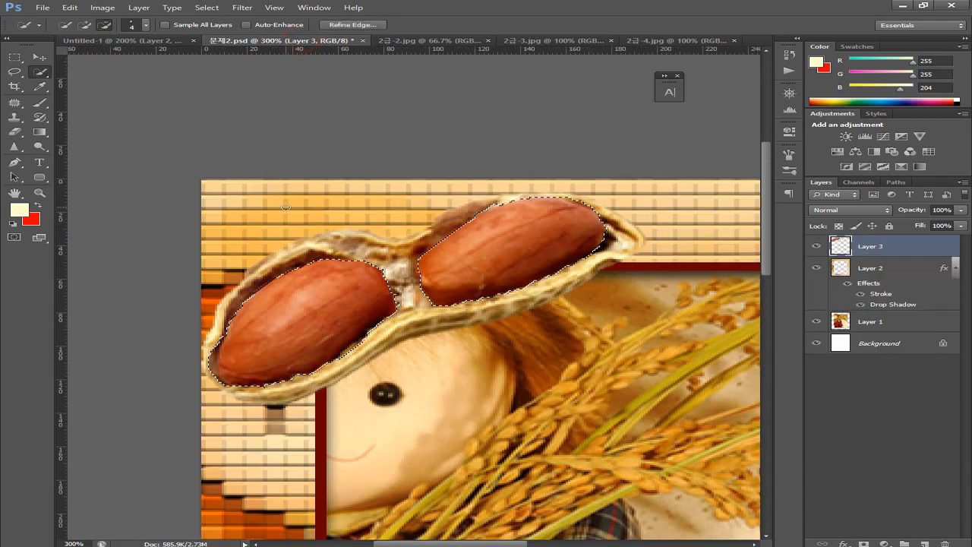
Colorize the kernels with Hue/Saturation at Hue 196, Saturation 44
left_click(103, 8)
mouse_move(120, 39)
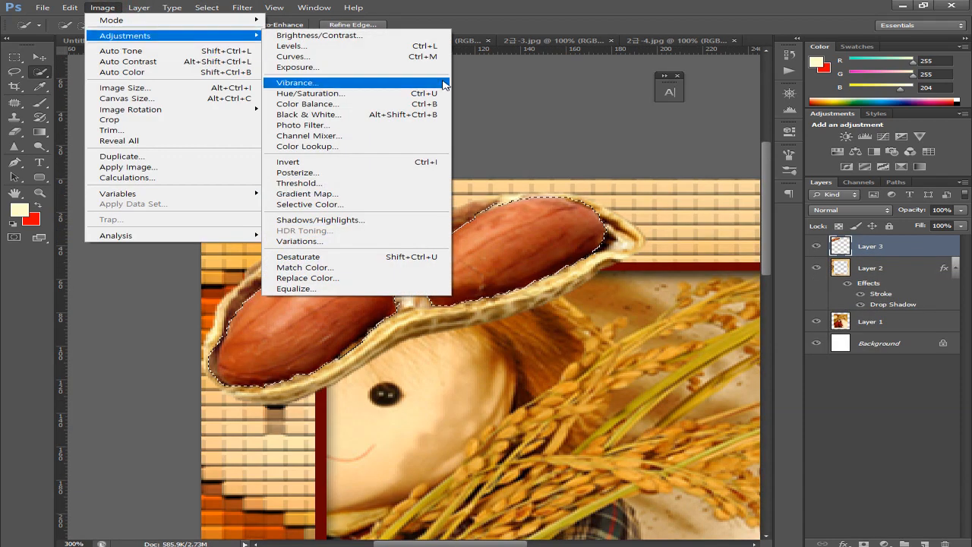
left_click(375, 96)
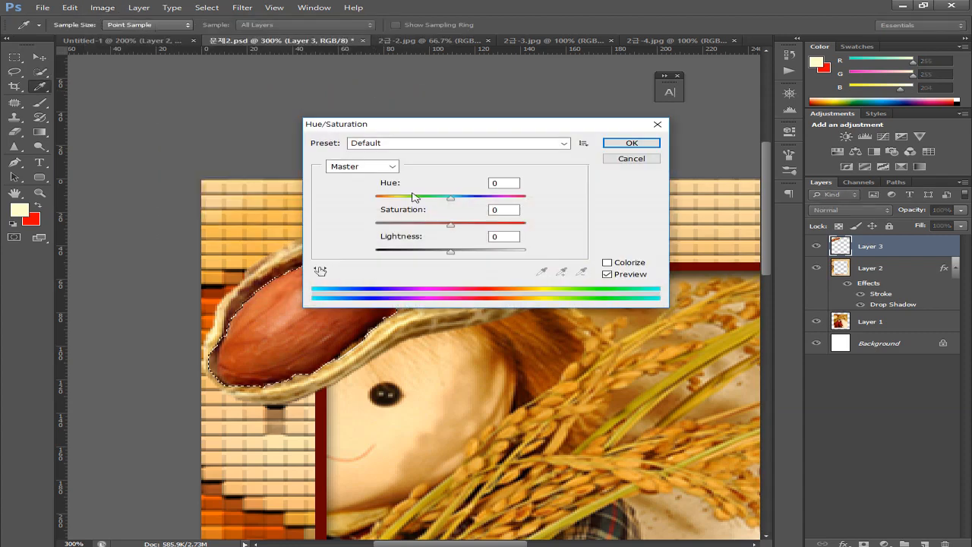
left_click(619, 264)
left_click_drag(414, 225, 444, 234)
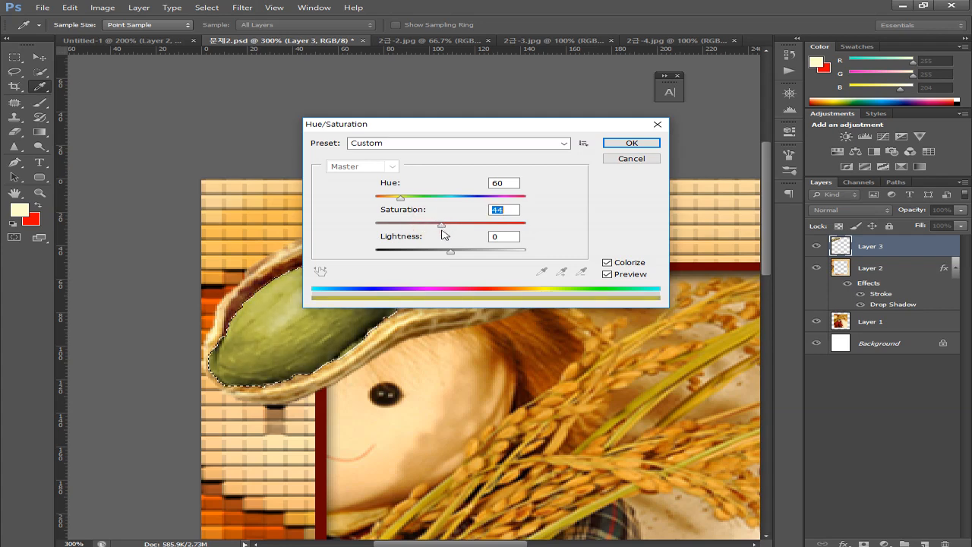
left_click_drag(401, 197, 458, 202)
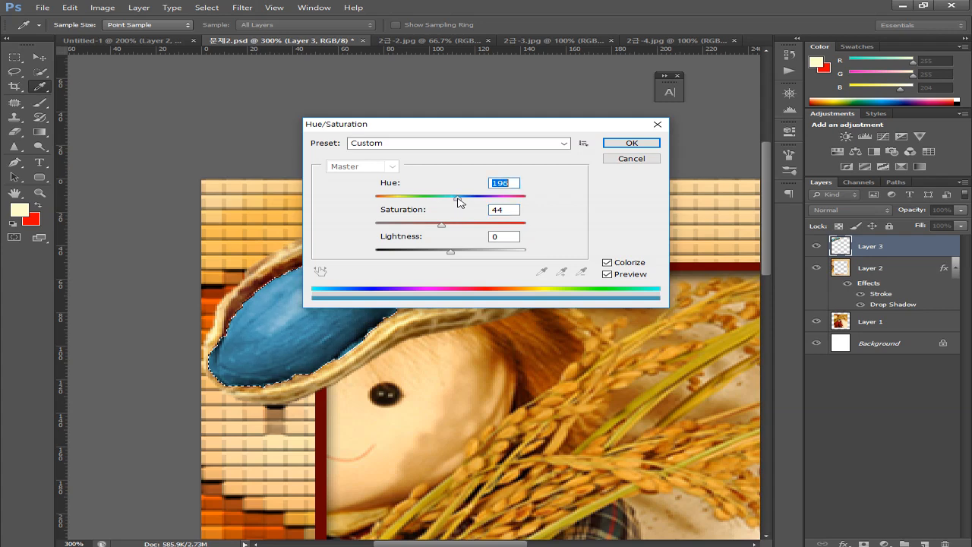
left_click_drag(521, 124, 777, 117)
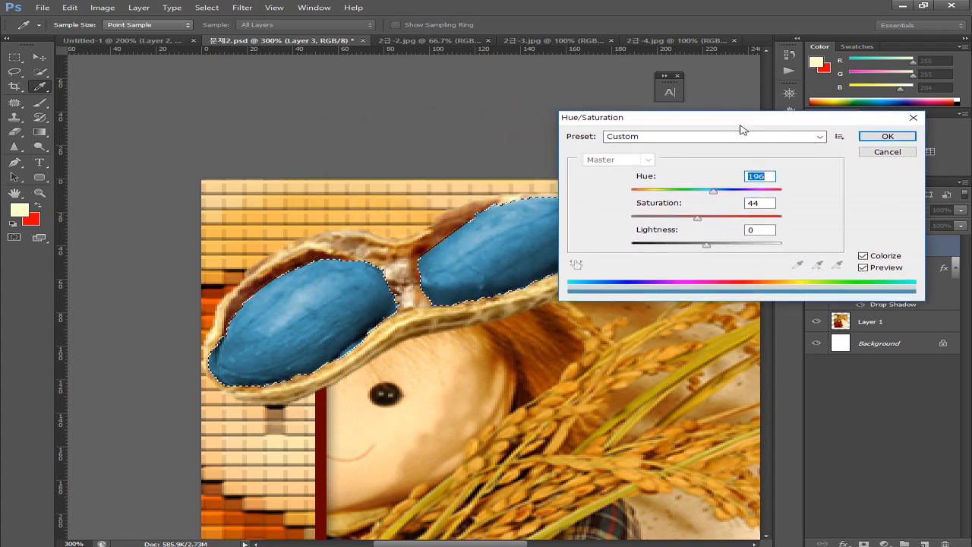
left_click(870, 136)
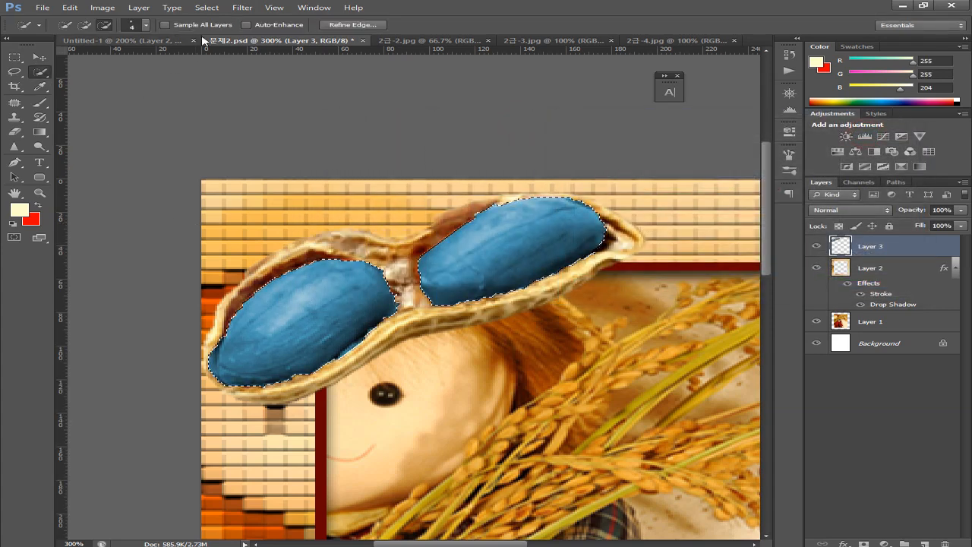
Compare with the Untitled-1 reference, then deselect in 문제2.psd
left_click(121, 41)
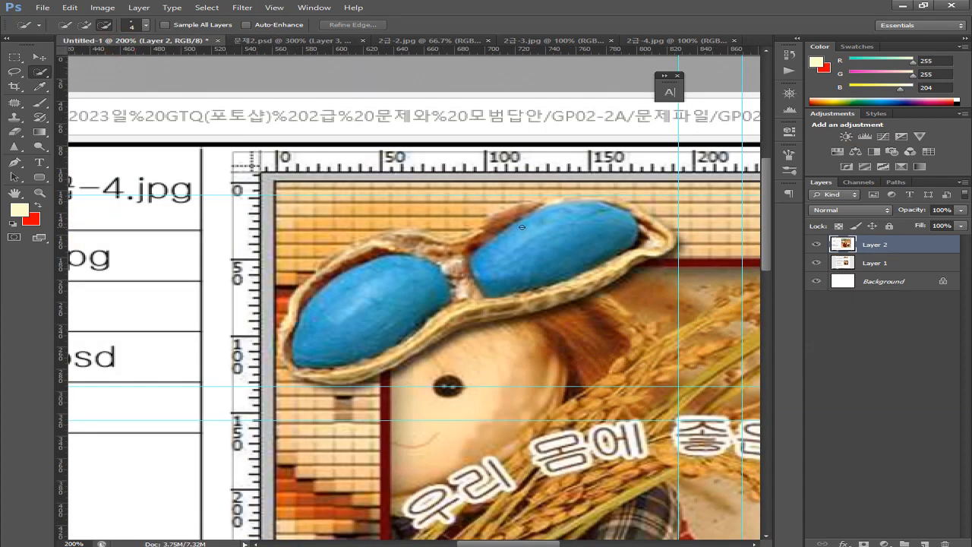
left_click(304, 40)
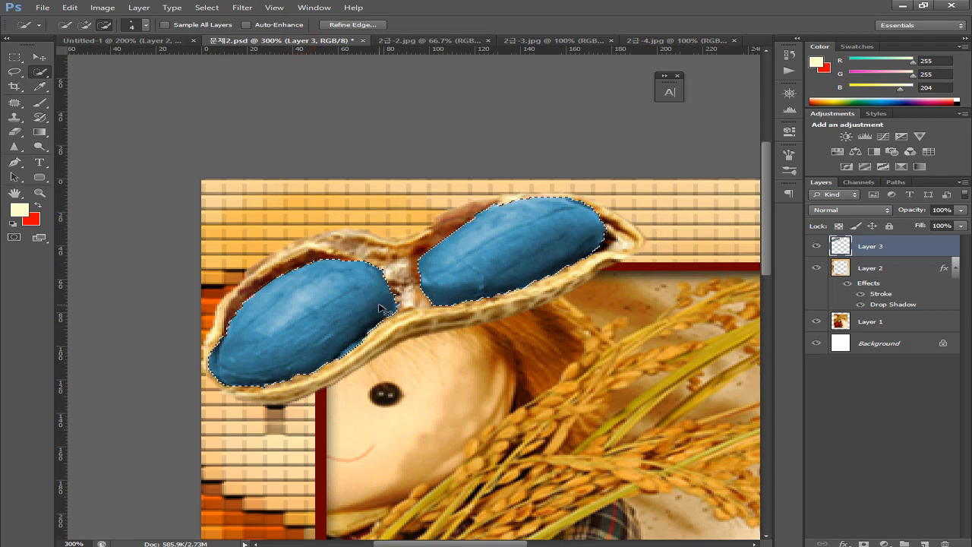
key("ctrl+d")
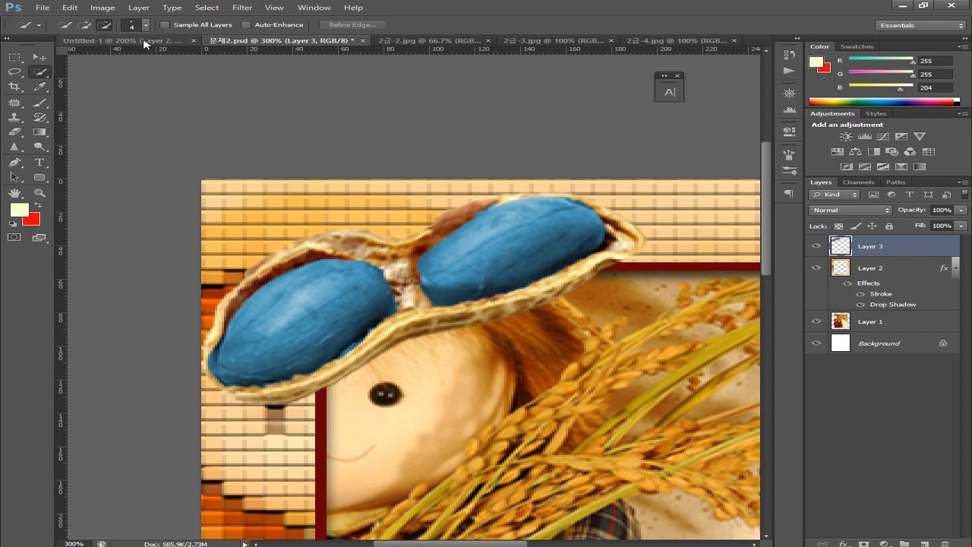
Add a Drop Shadow (75% opacity, 5 px distance and size) to Layer 3, then view at 100%
left_click(137, 9)
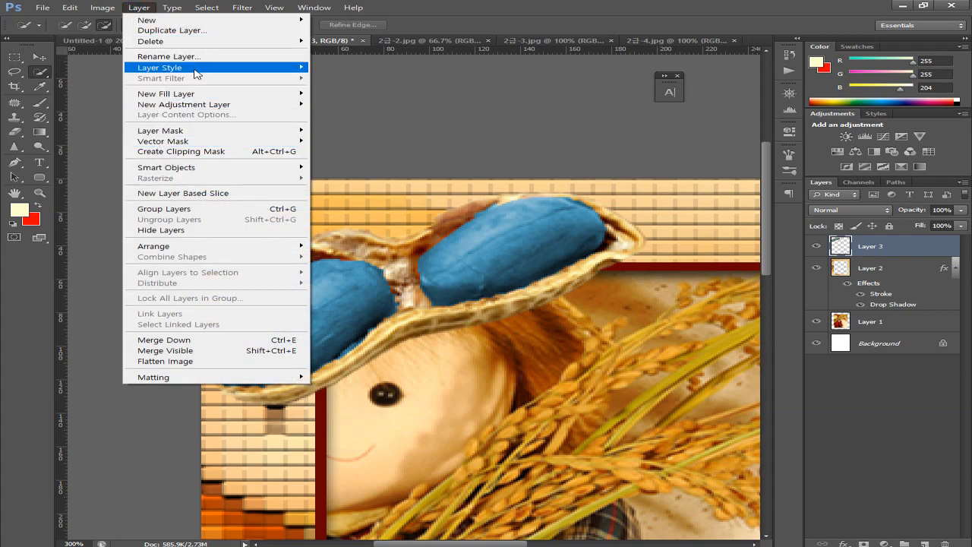
mouse_move(196, 70)
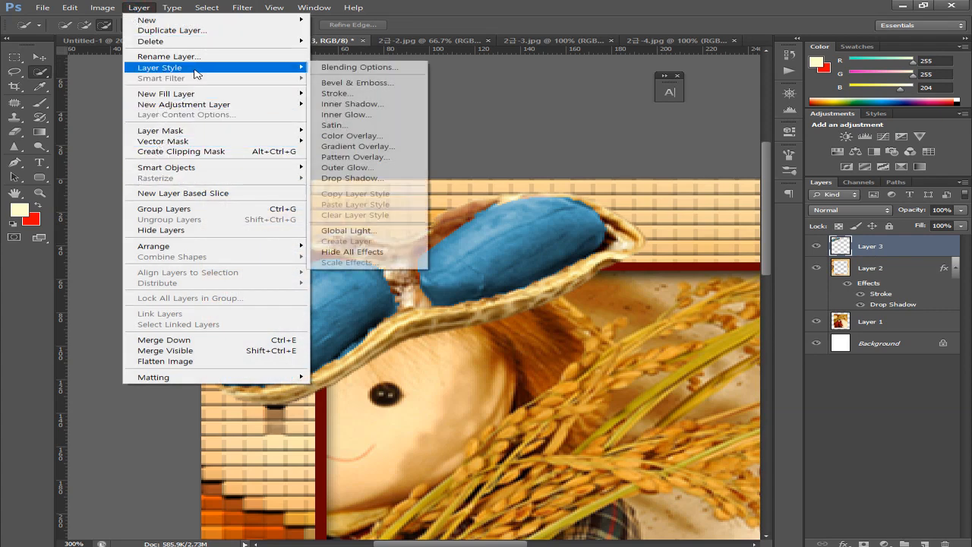
left_click(363, 177)
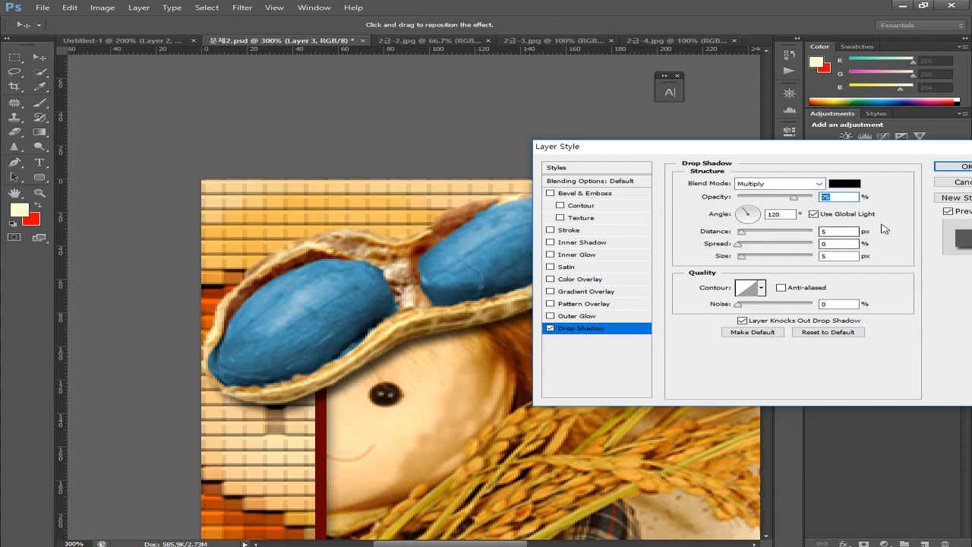
left_click(962, 166)
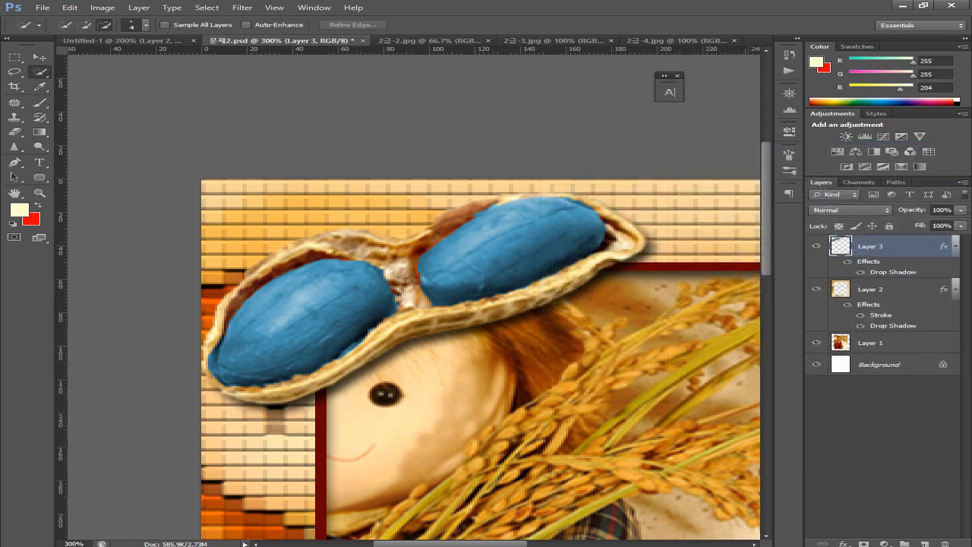
key("ctrl+1")
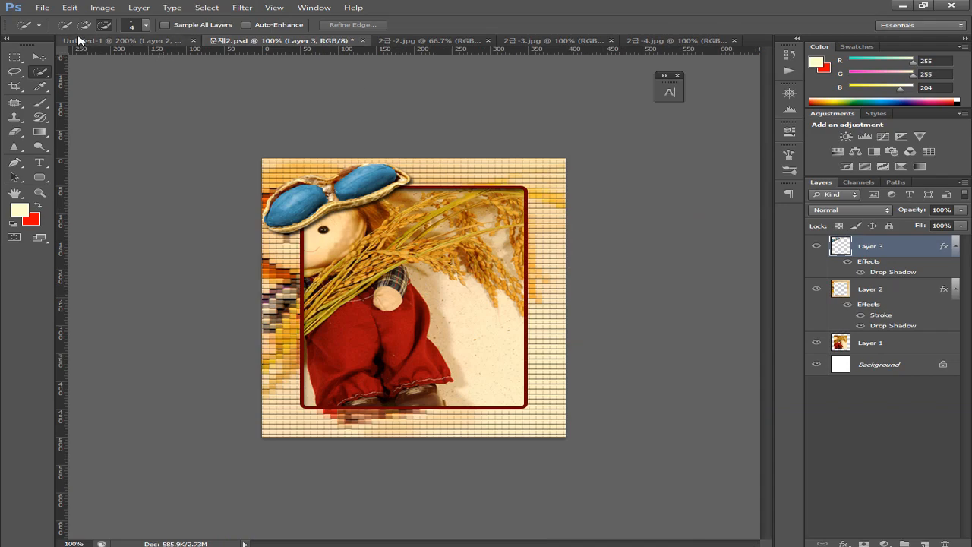
key("alt+Tab")
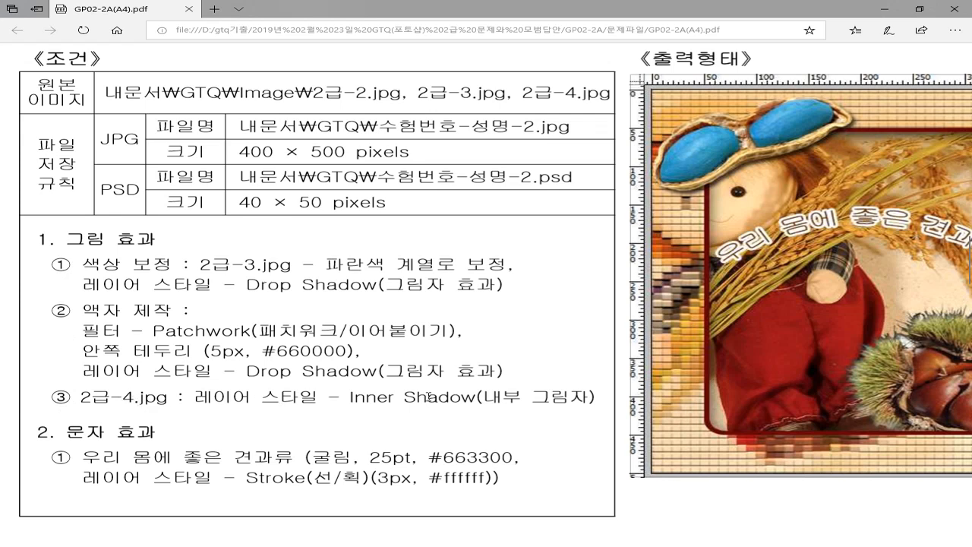
scroll(744, 353, "right", 4)
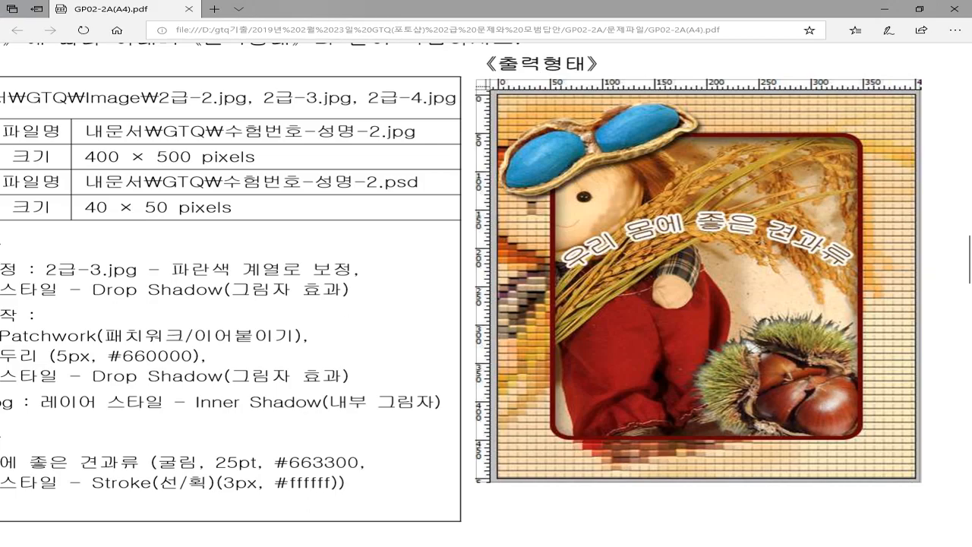
key("alt+Tab")
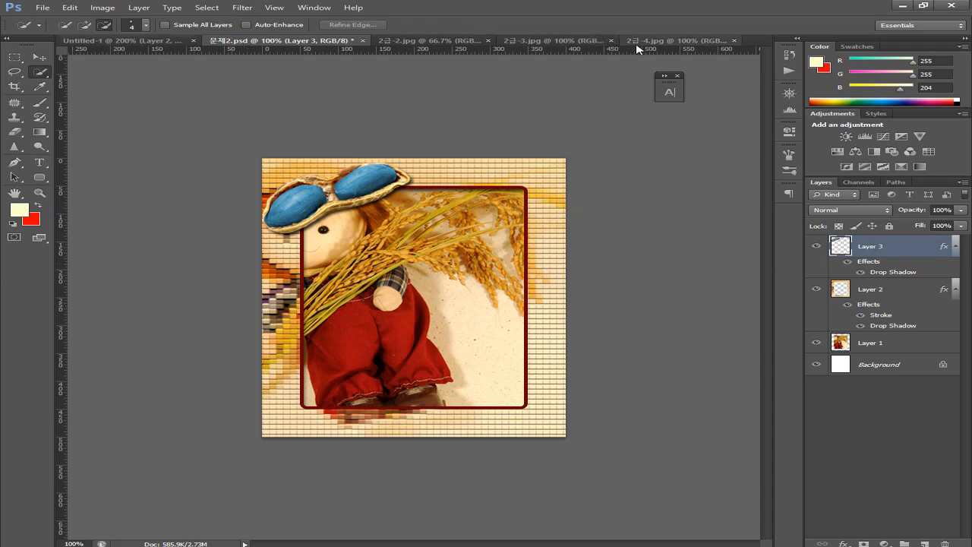
In 2급-4.jpg, Magic Wand-select the white background around the chestnut burr
left_click(665, 40)
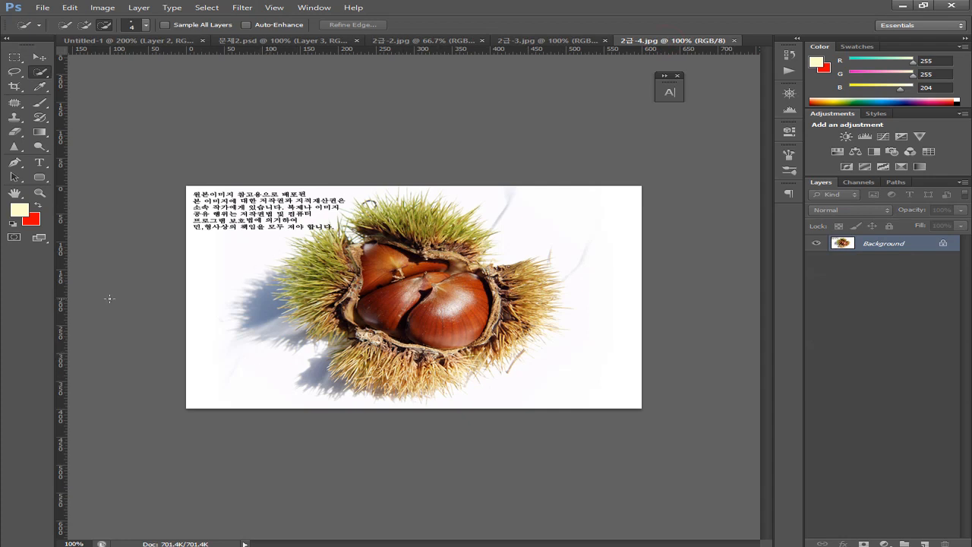
right_click(44, 74)
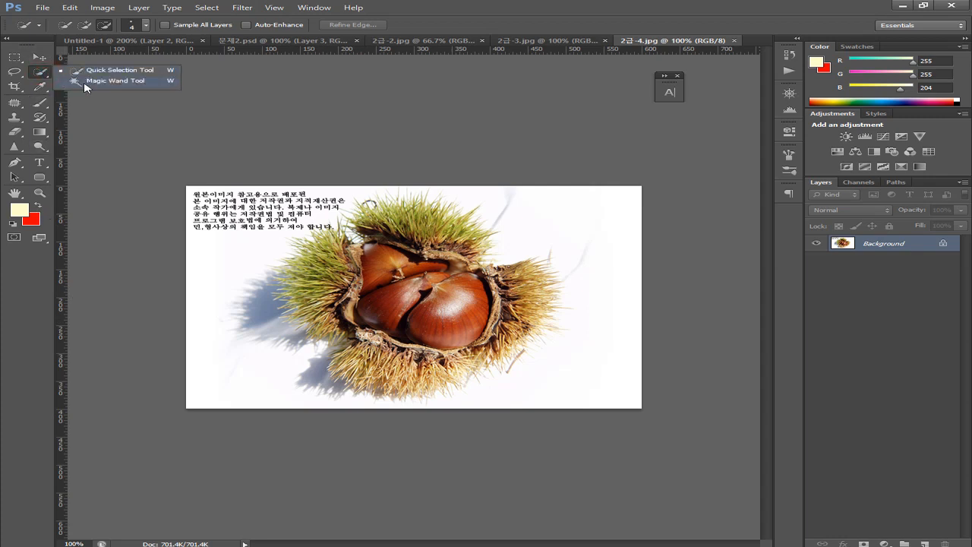
left_click(86, 85)
left_click(213, 288)
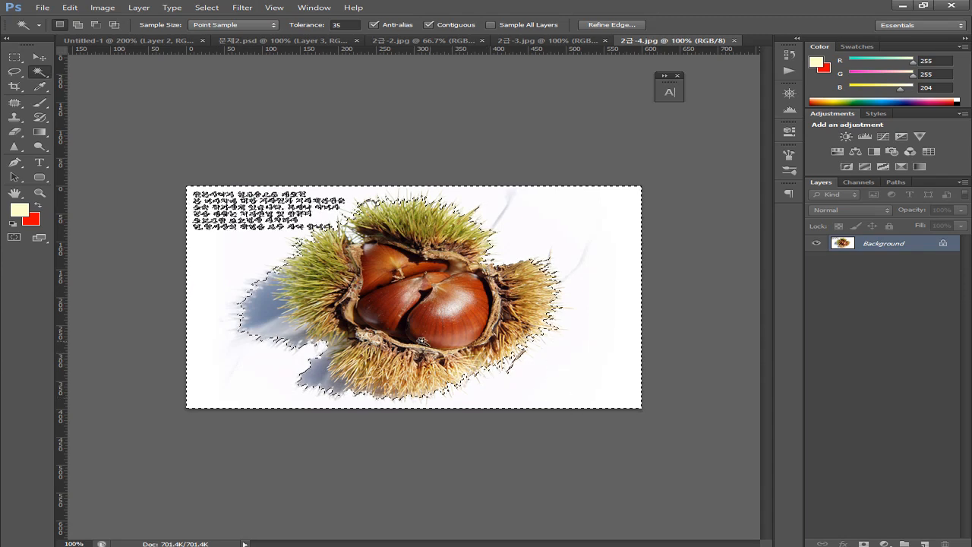
key("shift")
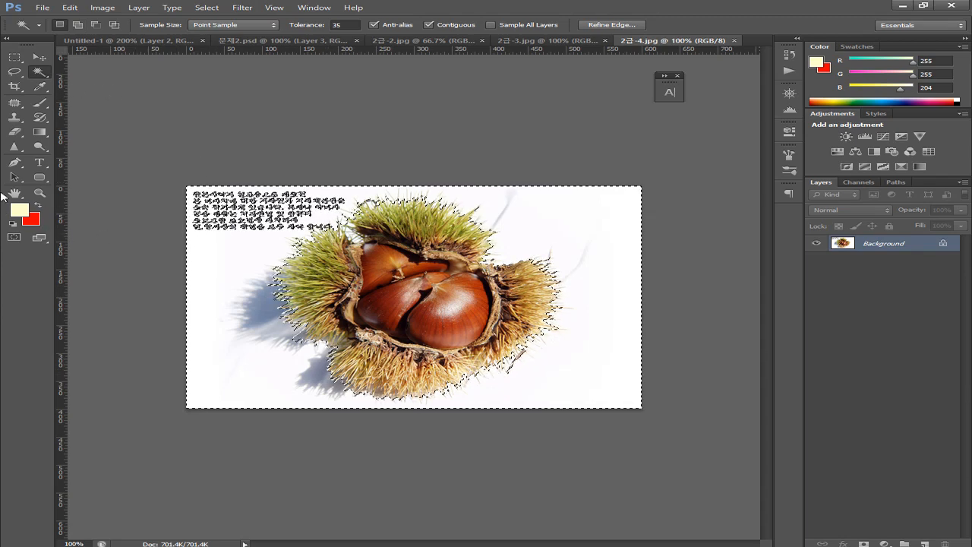
Add the copyright text area to the selection with a Polygonal Lasso outline
left_click(14, 72)
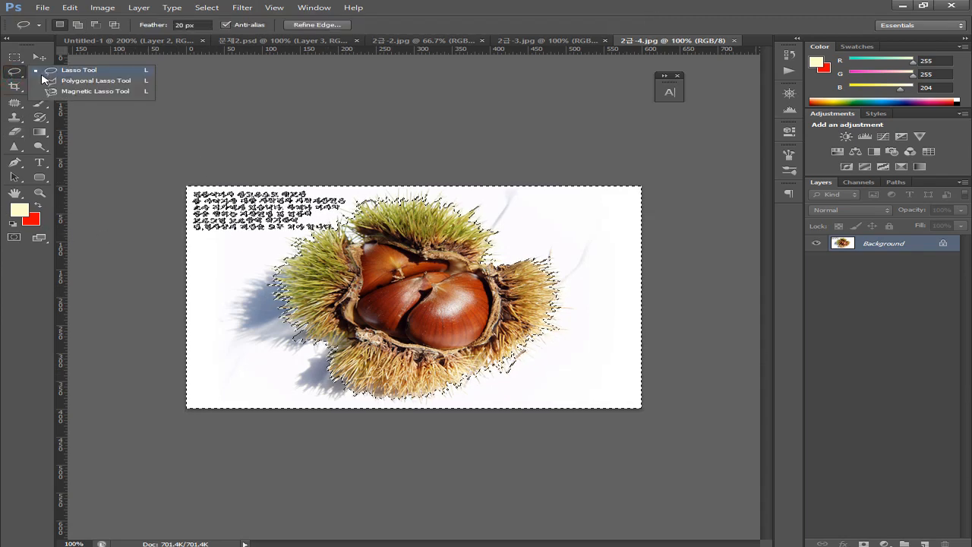
left_click(84, 80)
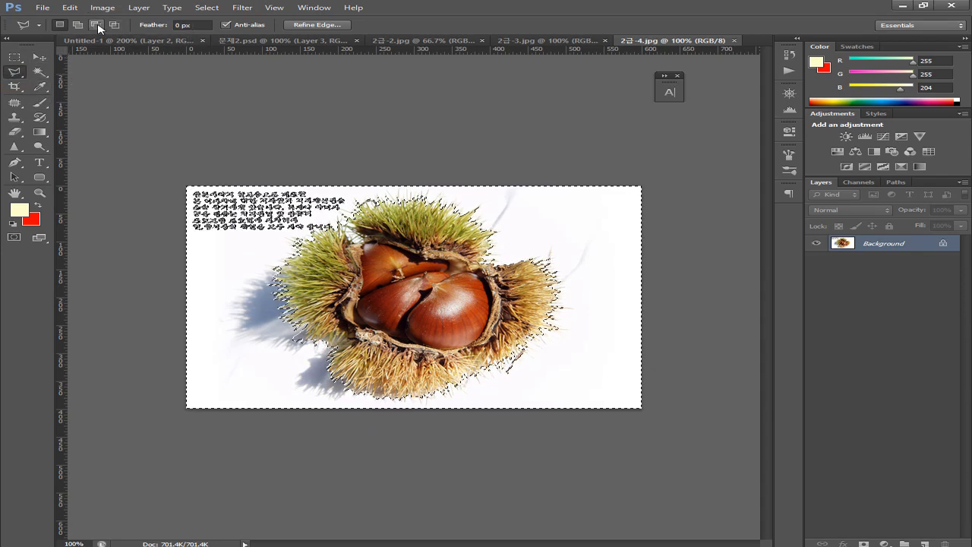
left_click(95, 25)
left_click(78, 25)
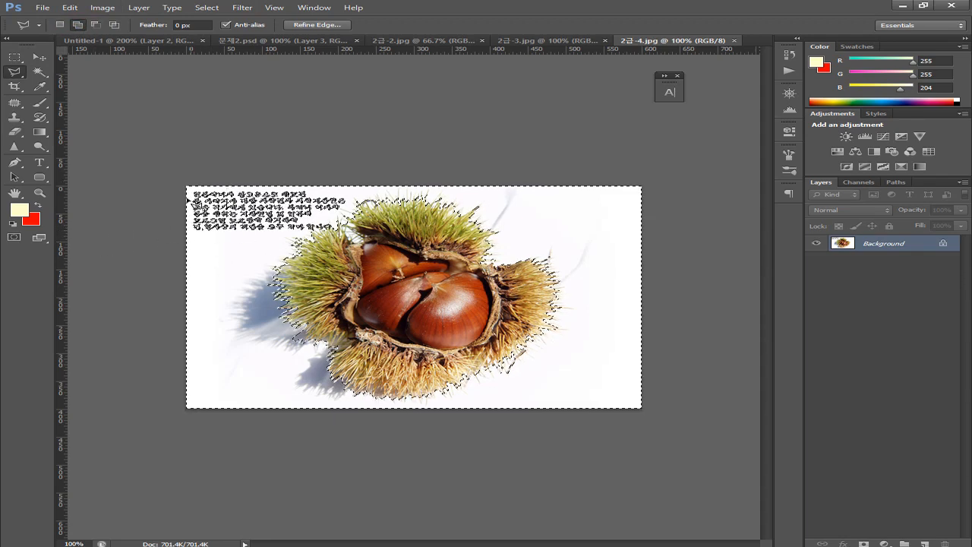
left_click(168, 248)
left_click(235, 246)
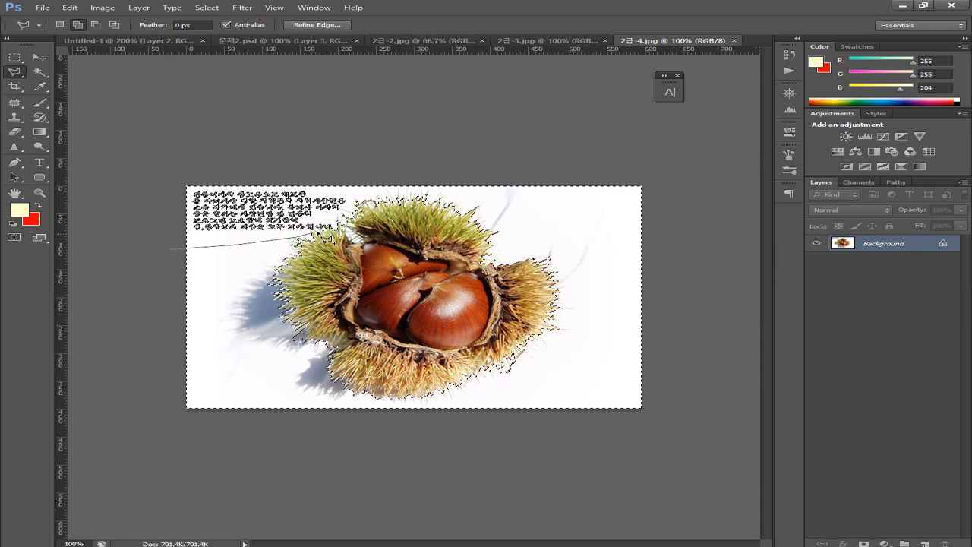
left_click(341, 228)
left_click(353, 173)
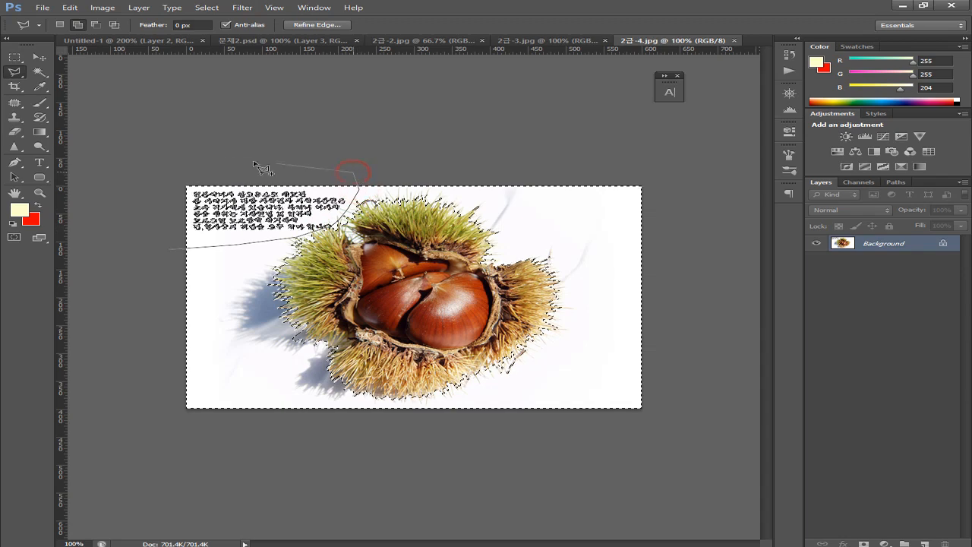
left_click(167, 247)
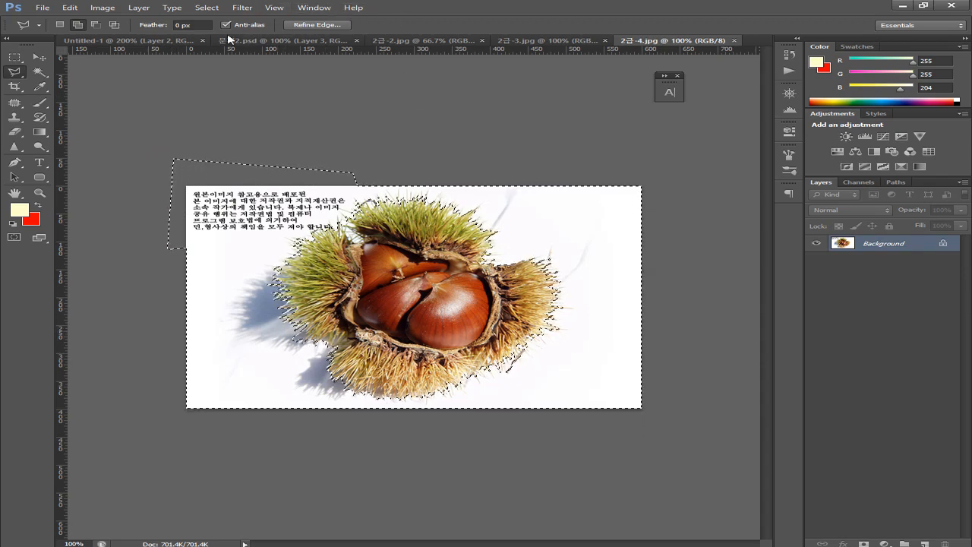
Invert the selection to keep only the chestnut burr
left_click(200, 7)
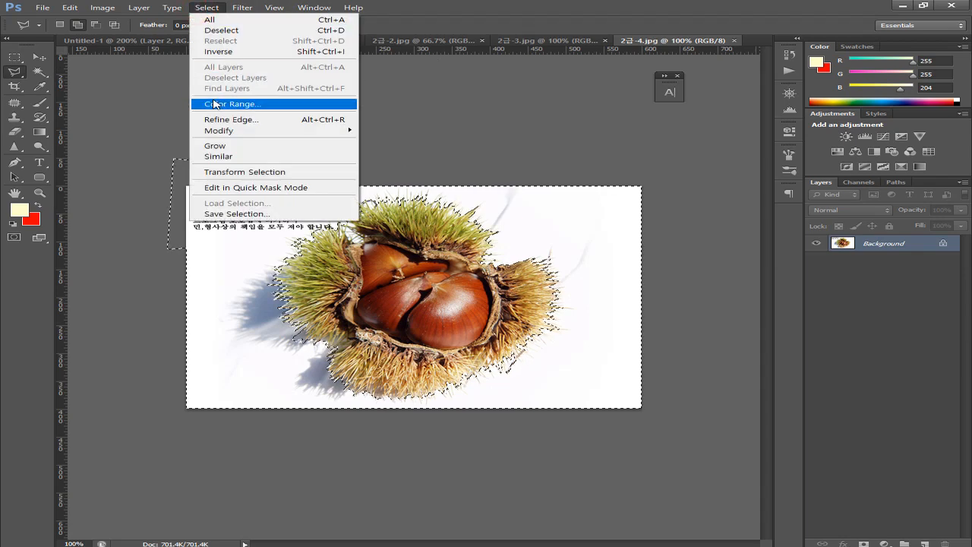
left_click(266, 52)
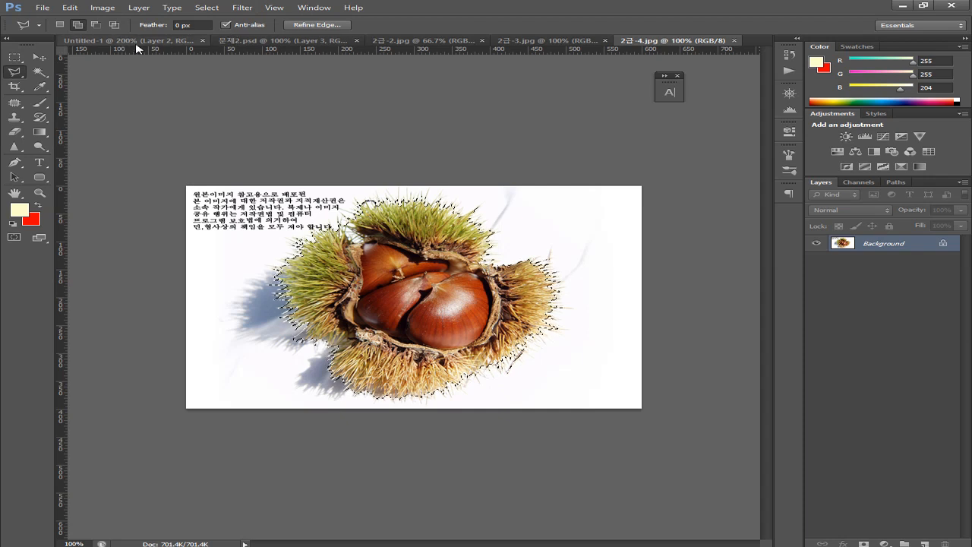
left_click(271, 41)
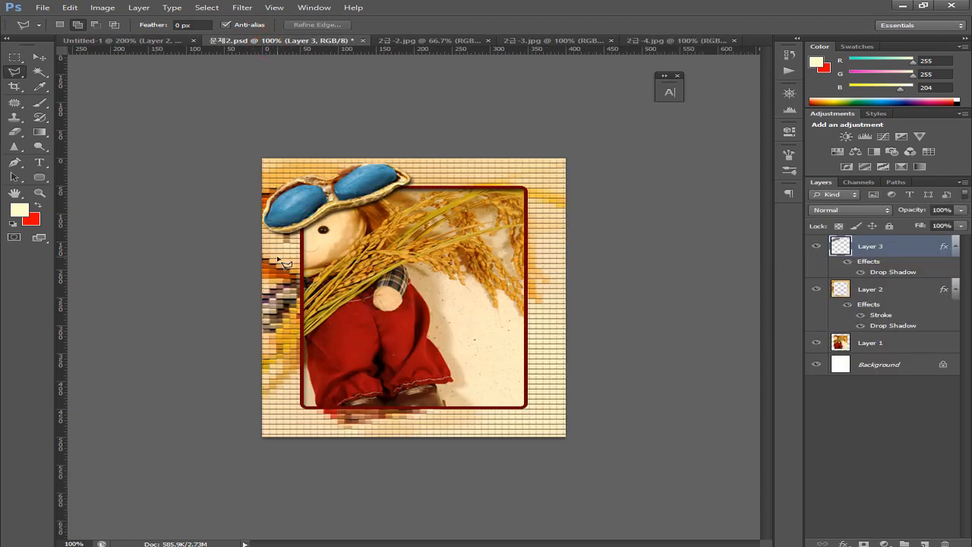
Drop the chestnut into 문제2.psd as Layer 4 and Magic Wand-pick its leftover white pixels
left_click_drag(287, 263, 283, 262)
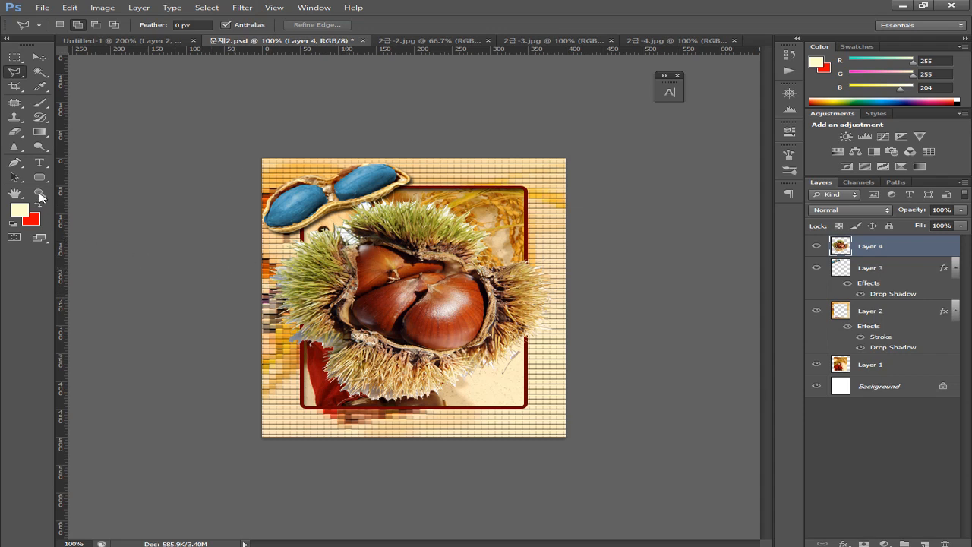
left_click(40, 71)
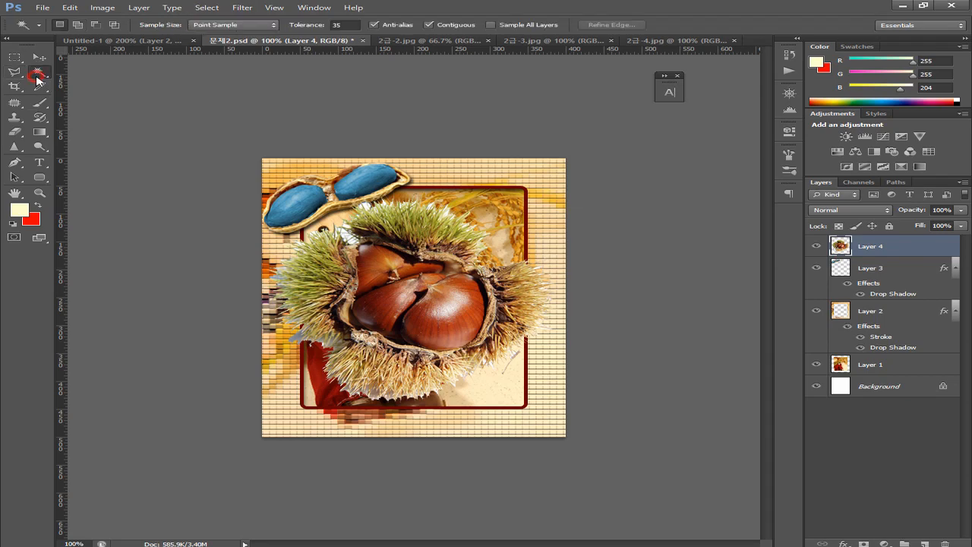
left_click(350, 239)
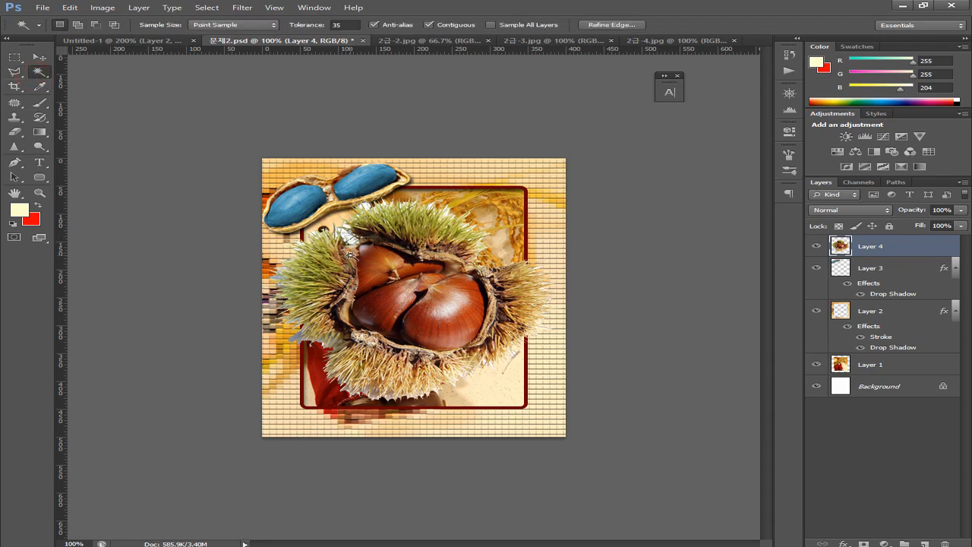
key("ctrl+plus")
left_click_drag(326, 271, 380, 344)
key("ctrl+r")
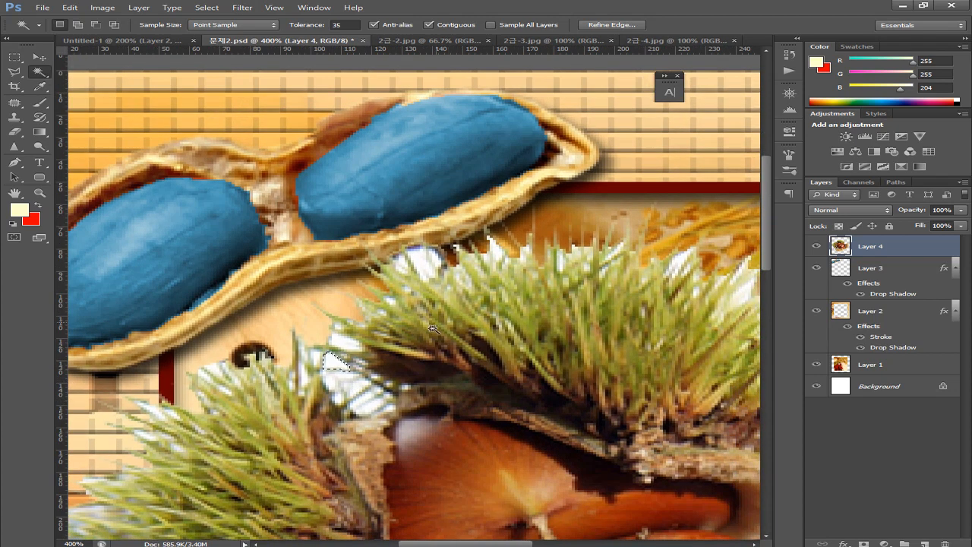
Select every white pixel on the chestnut layer non-contiguously, delete it, then deselect
key("ctrl+d")
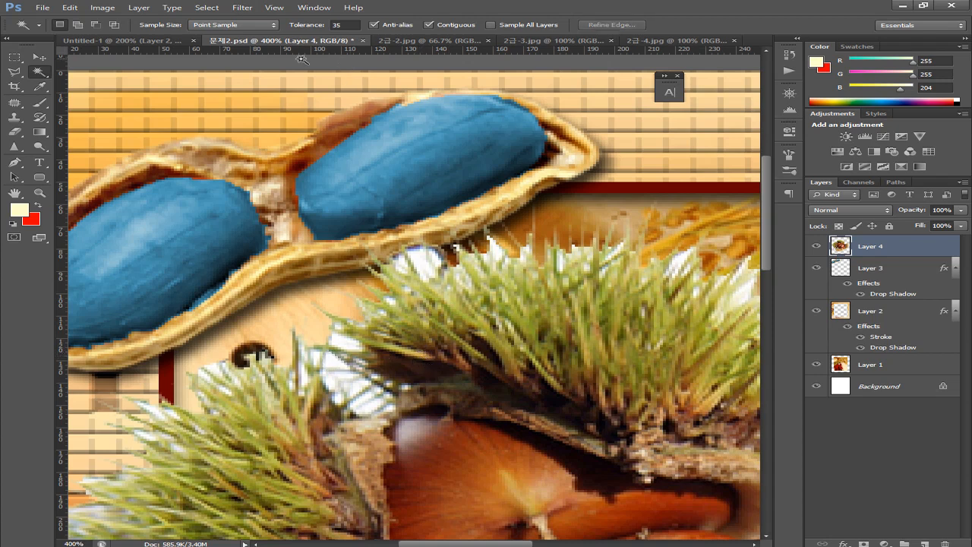
left_click(429, 25)
left_click(427, 266)
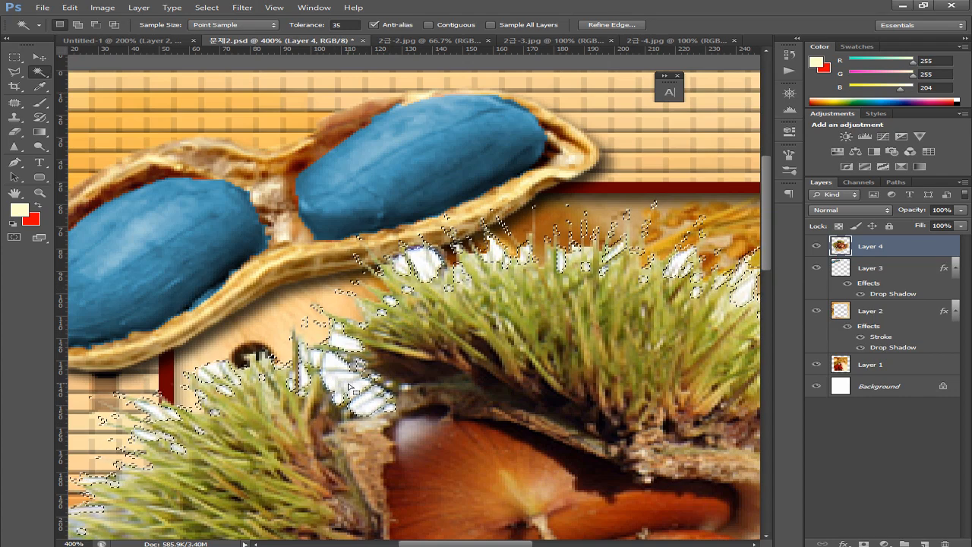
key("Delete")
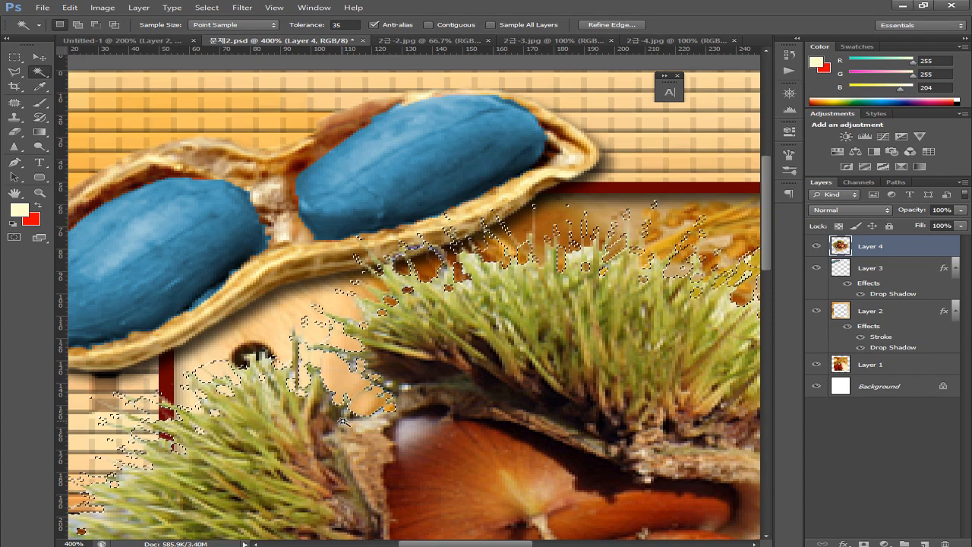
key("ctrl+d")
scroll(326, 315, "down", 4)
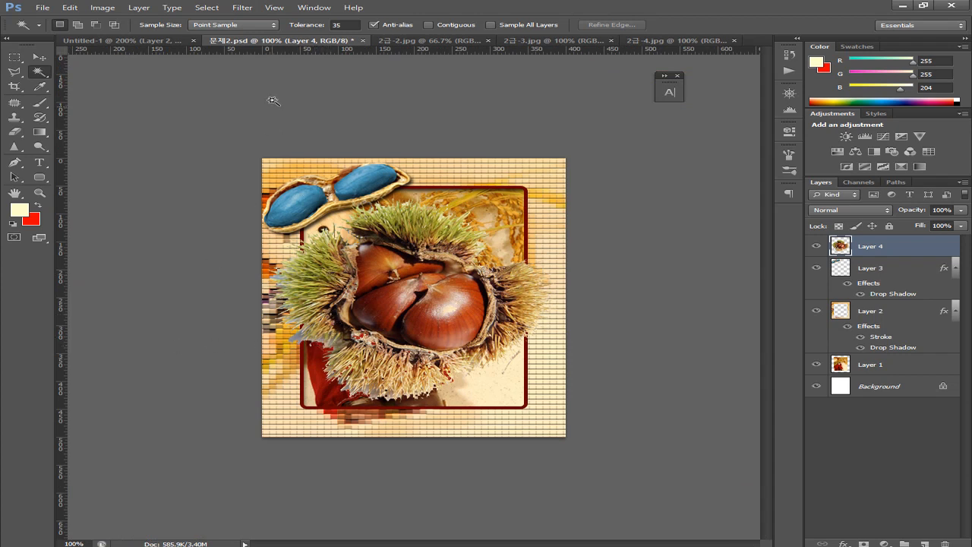
With the Move tool active, bring up the Untitled-1 sample and pan to its chestnut area
left_click(39, 58)
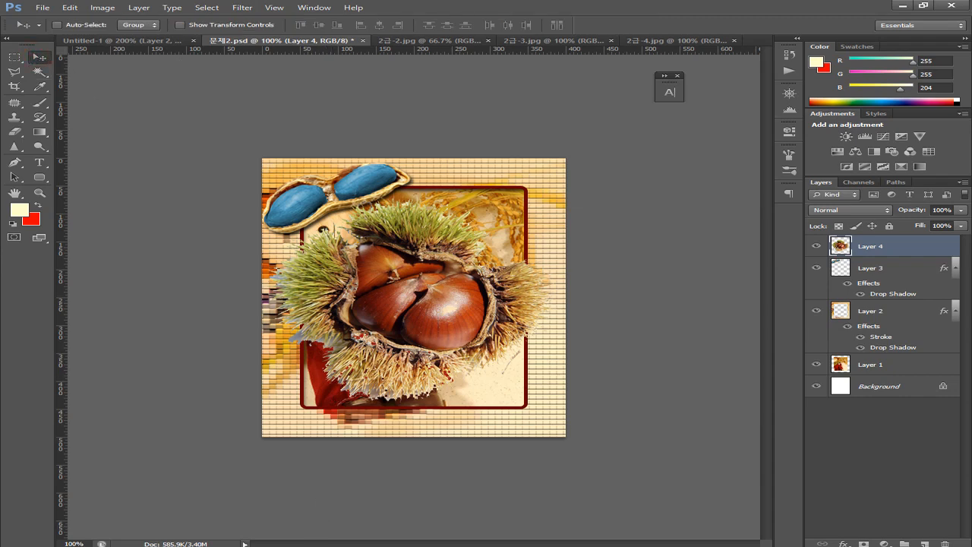
mouse_move(205, 546)
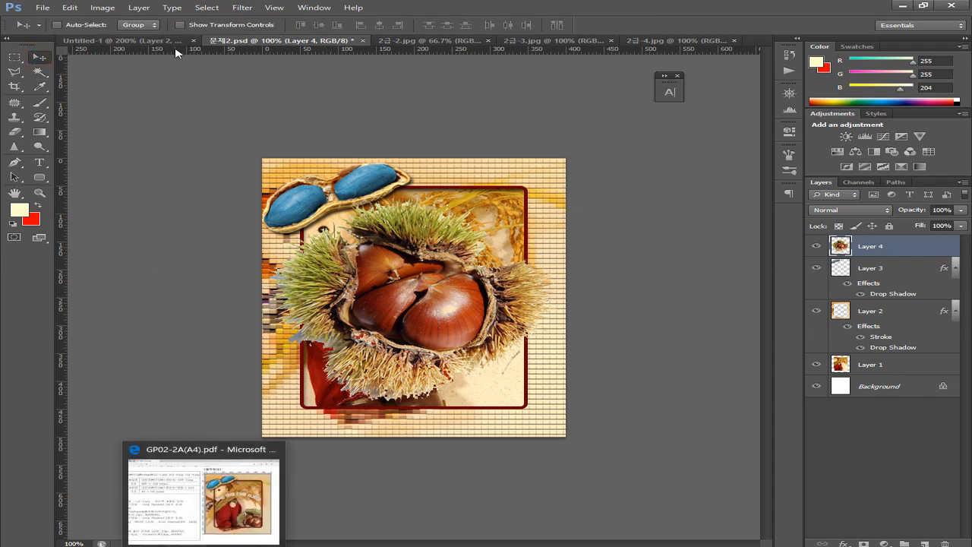
left_click(121, 40)
scroll(494, 319, "down", 10)
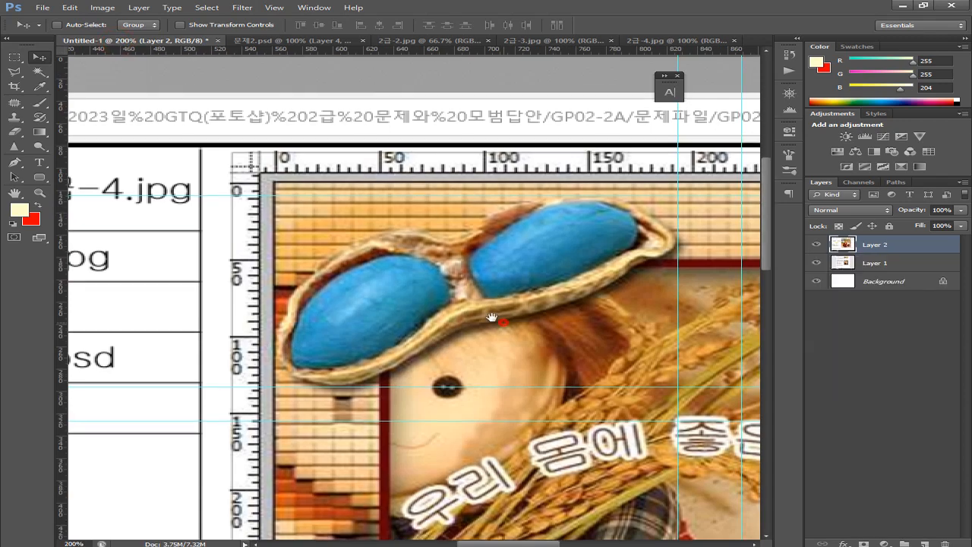
scroll(456, 325, "right", 10)
left_click_drag(378, 258, 395, 213)
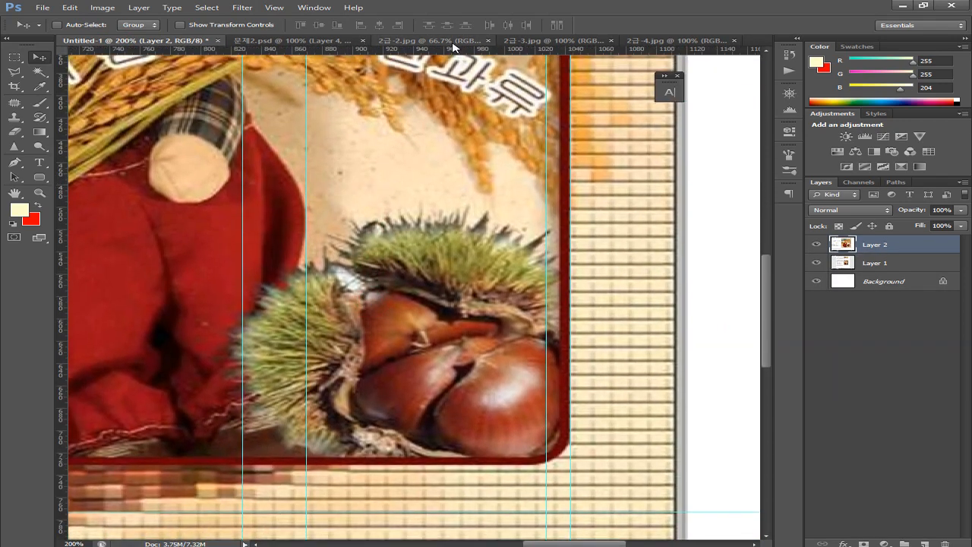
Mark the sample chestnut with a horizontal guide at Y 464 px and a vertical guide at X 817 px
left_click_drag(454, 50, 457, 209)
left_click_drag(307, 263, 39, 267)
left_click_drag(243, 297, 226, 312)
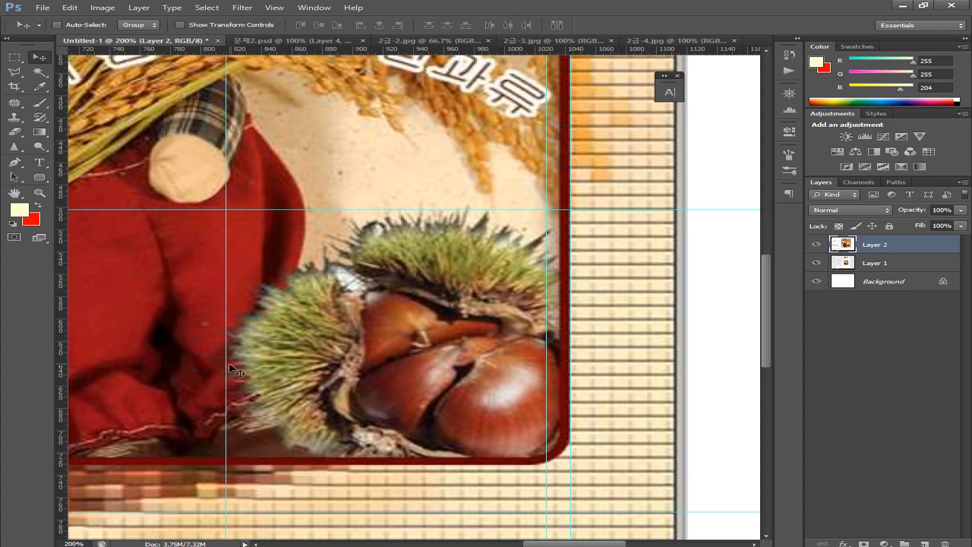
left_click_drag(339, 198, 486, 269)
key("ctrl+r")
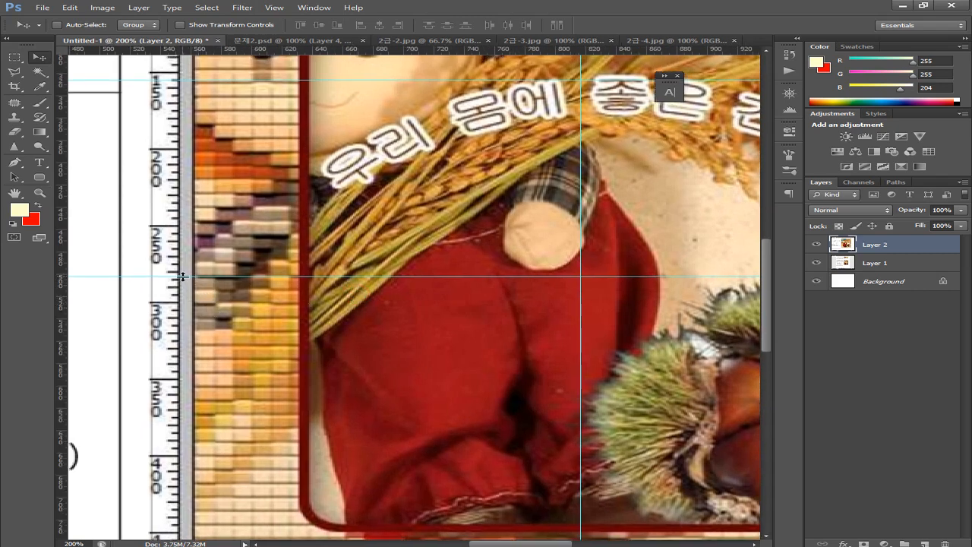
Inspect the sample's nut, frame edges, trousers and face, then return to 문제2.psd
left_click_drag(496, 333, 296, 441)
left_click_drag(391, 275, 406, 337)
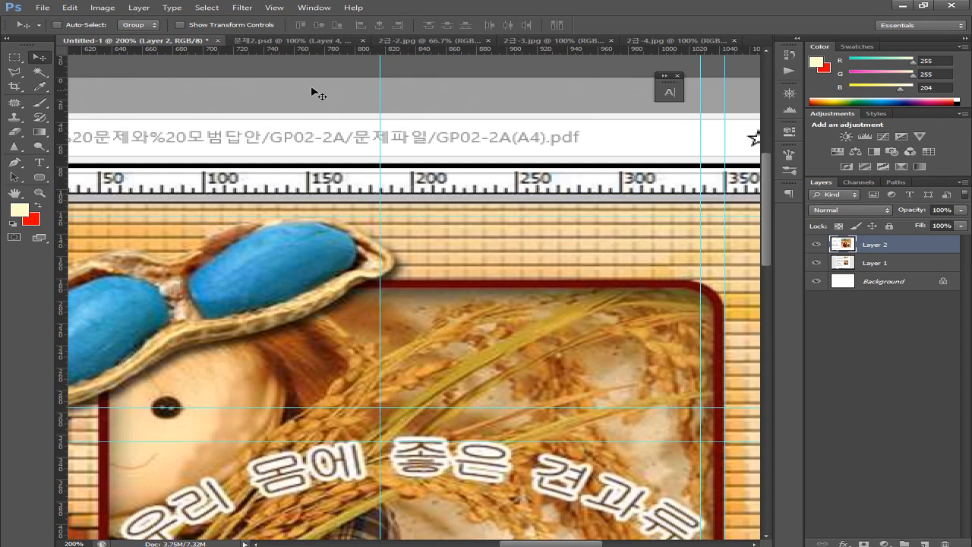
left_click_drag(341, 277, 344, 144)
left_click_drag(167, 349, 344, 317)
left_click_drag(291, 278, 240, 319)
left_click_drag(367, 332, 252, 212)
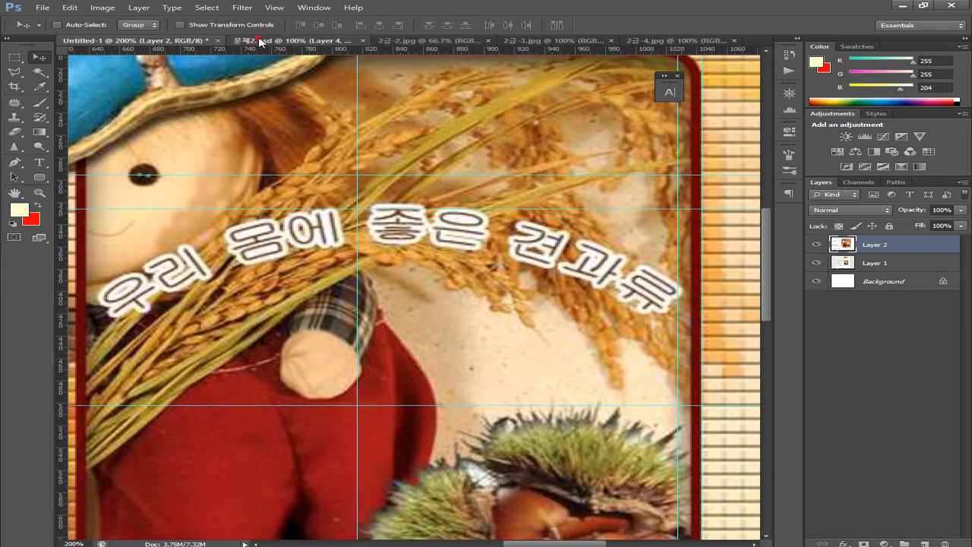
left_click(259, 42)
key("ctrl+plus")
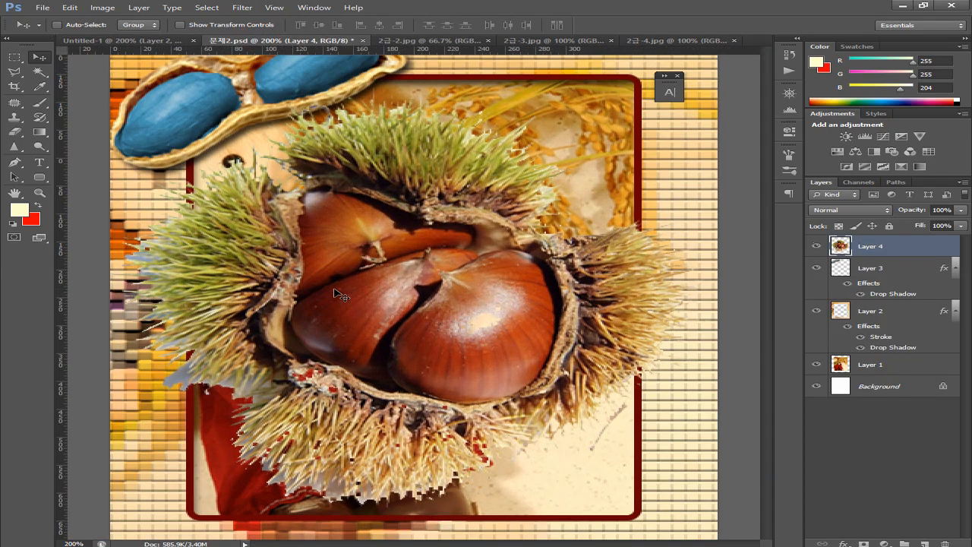
Zoom in on the chestnut and place a horizontal guide across it at Y 286 px
key("ctrl+plus")
key("ctrl+plus")
left_click_drag(490, 267, 572, 61)
left_click_drag(363, 346, 458, 313)
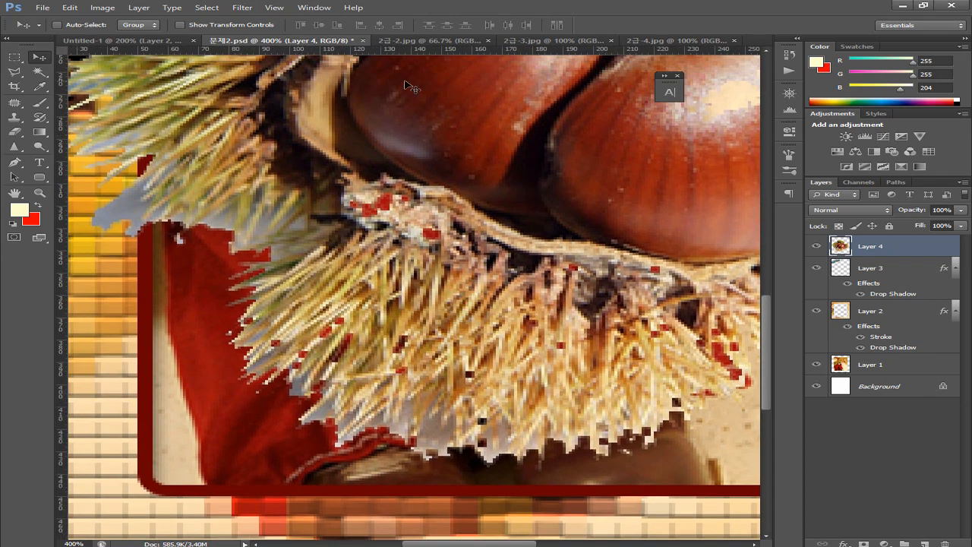
left_click_drag(364, 173, 377, 237)
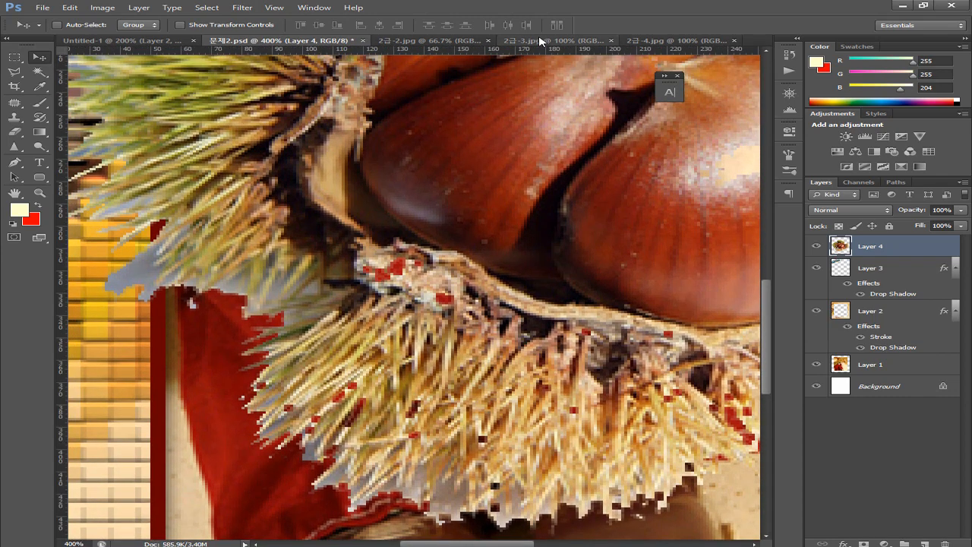
left_click_drag(542, 50, 551, 297)
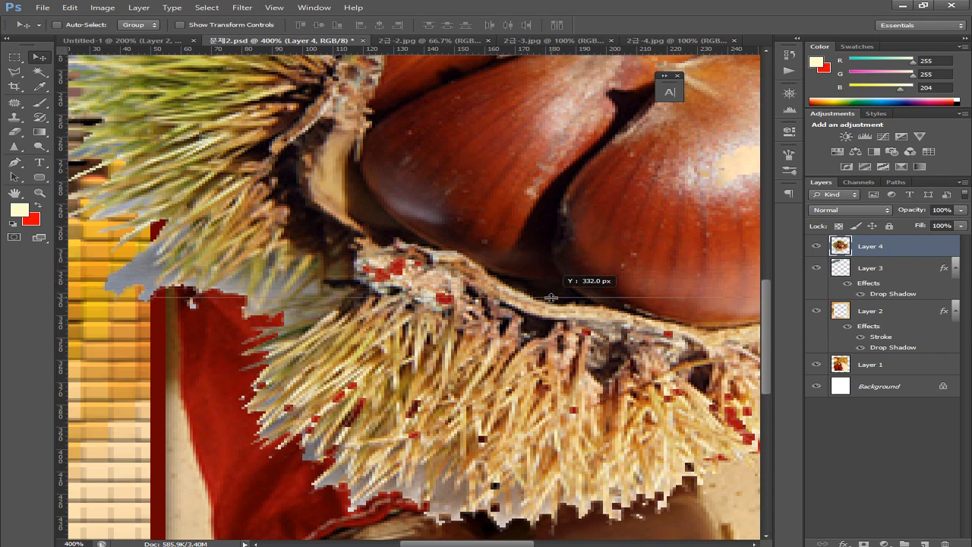
left_click_drag(551, 299, 520, 196)
left_click_drag(411, 237, 586, 363)
Zoom in further on the burr and compare its position with the Untitled-1 sample
key("ctrl+plus")
key("ctrl+plus")
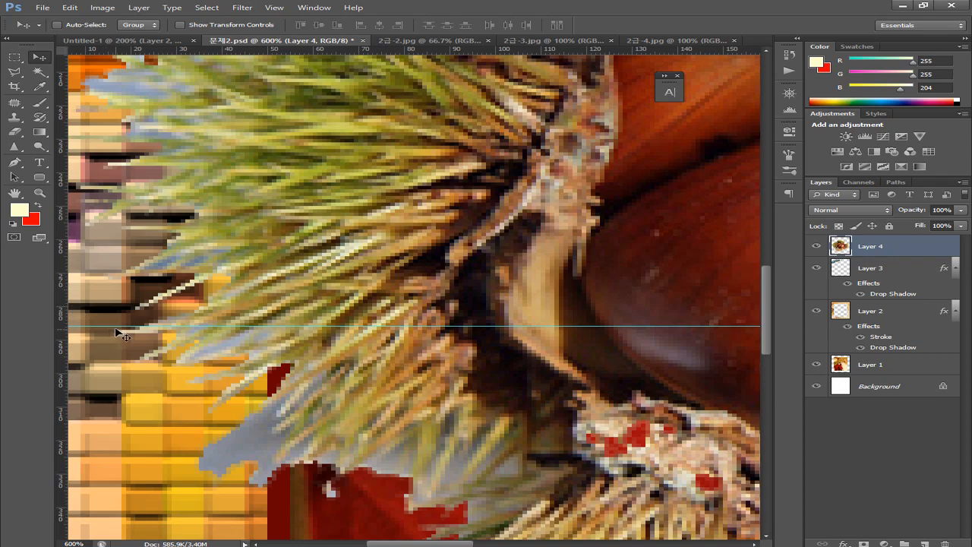
left_click_drag(548, 349, 427, 358)
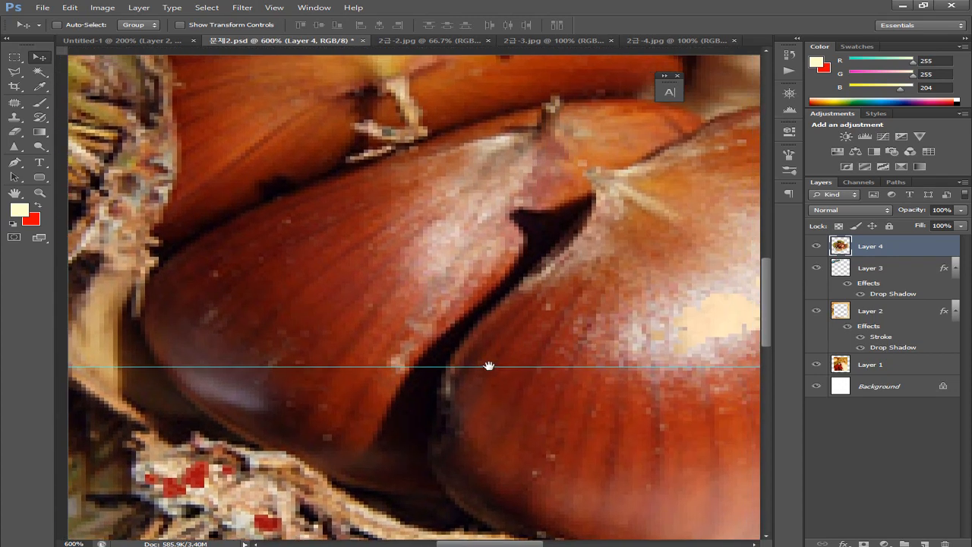
left_click_drag(489, 367, 319, 386)
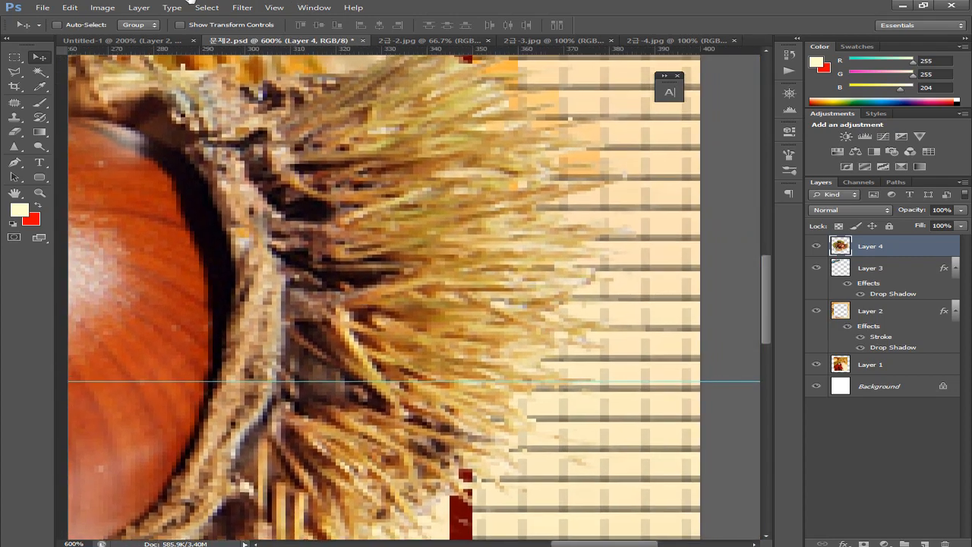
left_click(140, 41)
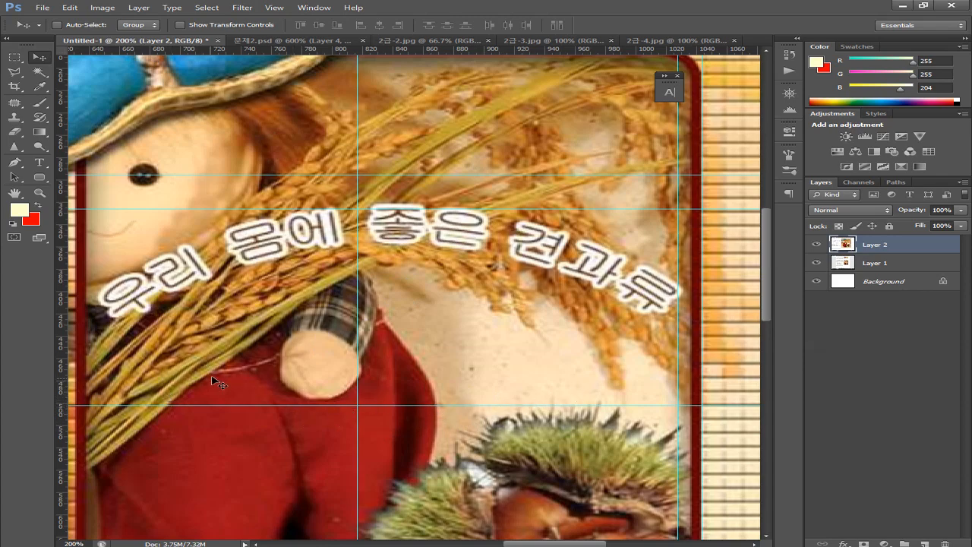
left_click_drag(399, 275, 374, 352)
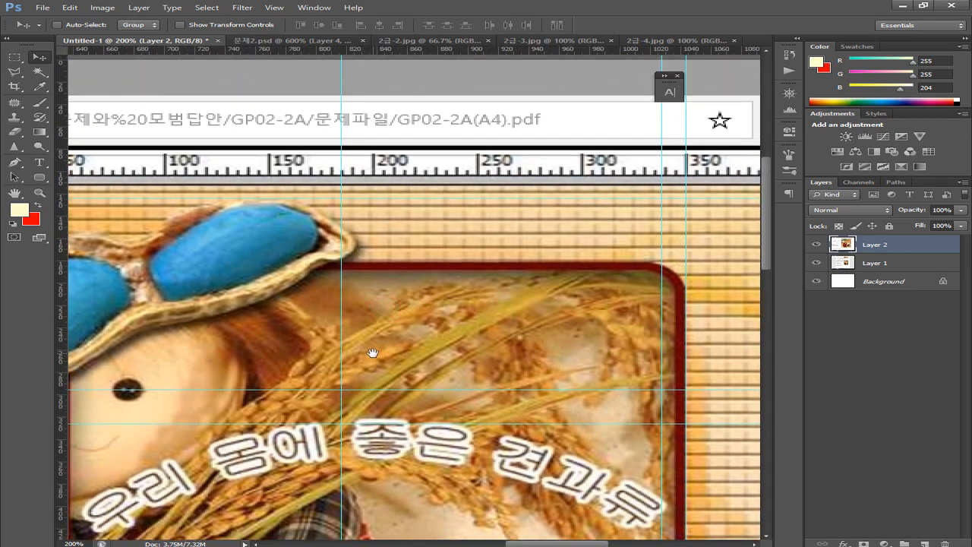
left_click(246, 42)
Add a vertical guide at X 179 px across the chestnut and zoom back to 100%
left_click_drag(317, 240, 544, 360)
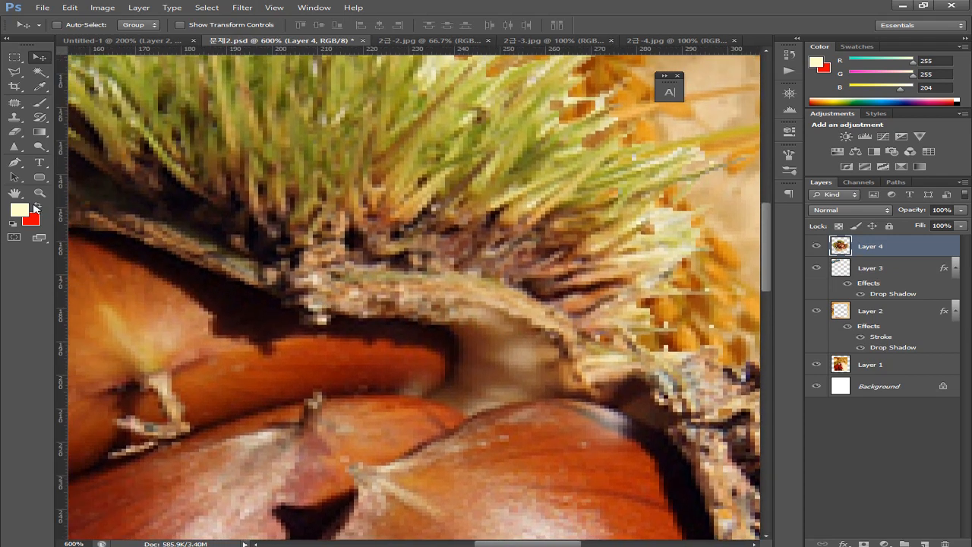
left_click_drag(61, 215, 202, 229)
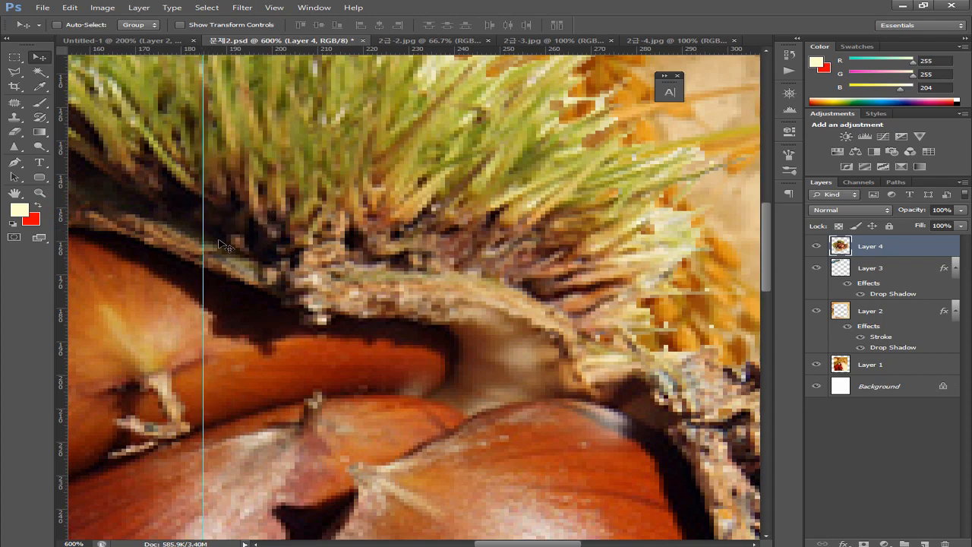
key("ctrl+minus")
key("ctrl+minus")
key("ctrl+minus")
key("ctrl+minus")
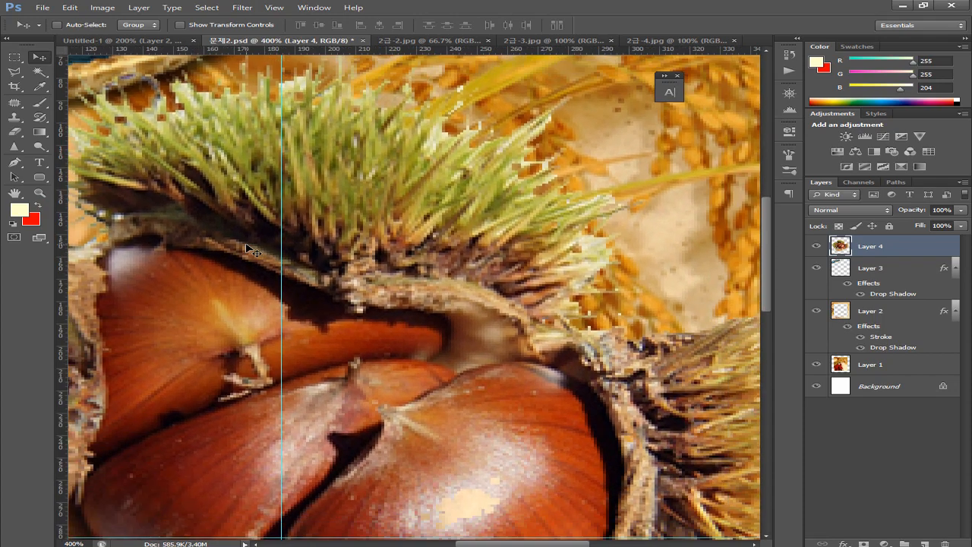
key("ctrl+minus")
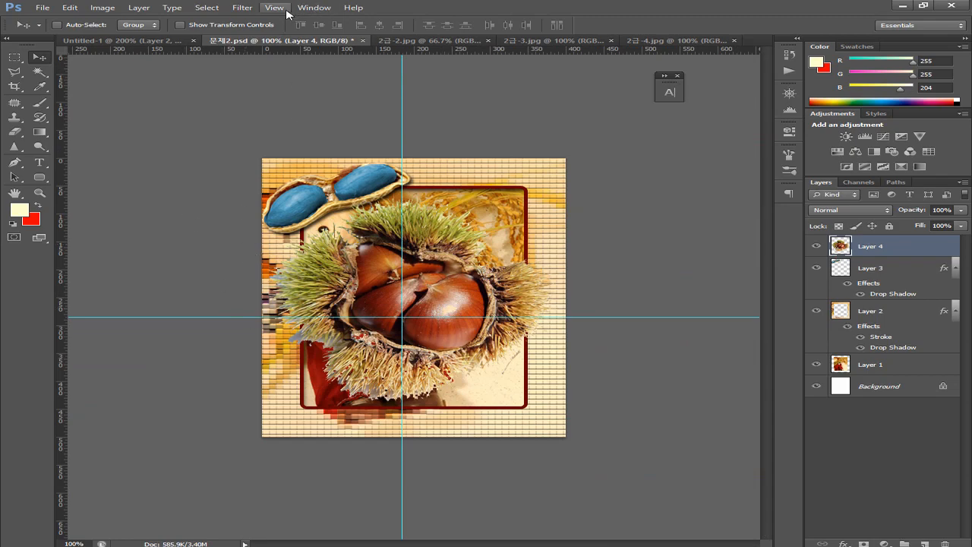
Move the vertical guide further right on the Untitled-1 sample's chestnut corner
left_click(142, 41)
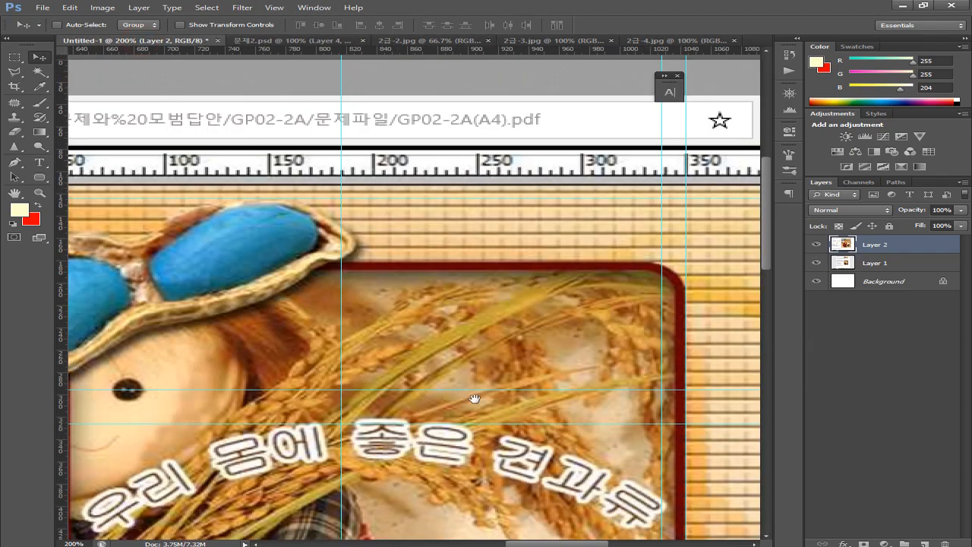
left_click_drag(532, 401, 511, 348)
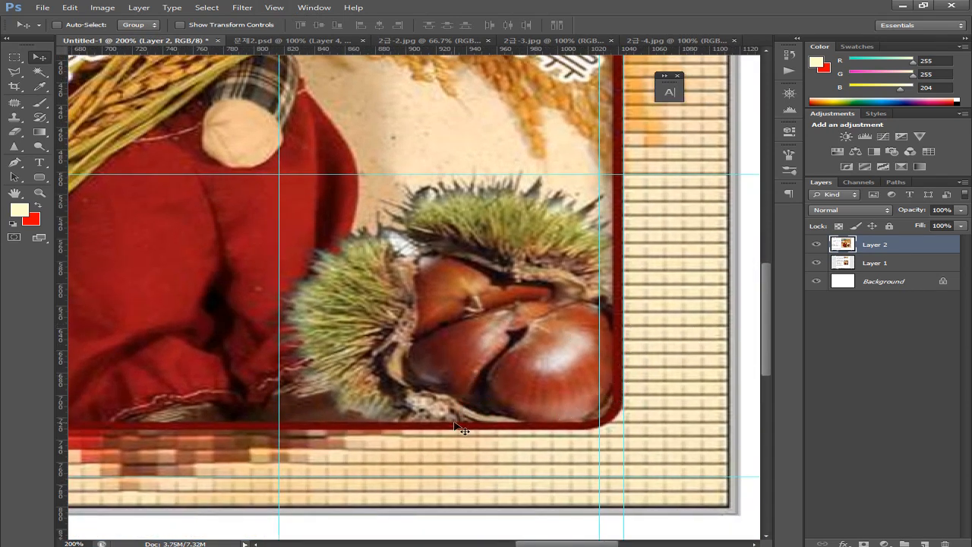
left_click_drag(600, 332, 661, 342)
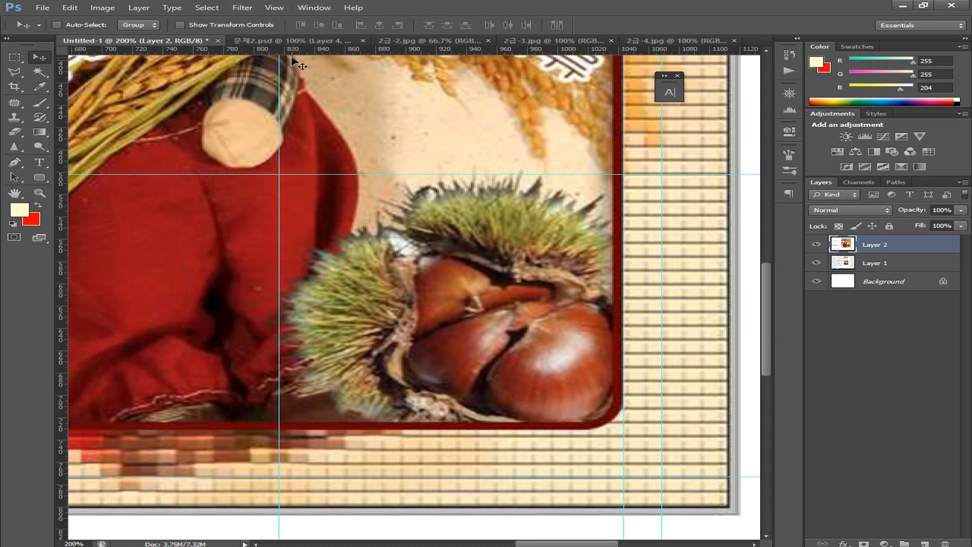
In 문제2.psd, drag the chestnut down and right and put Layer 4 below Layer 2
left_click(262, 43)
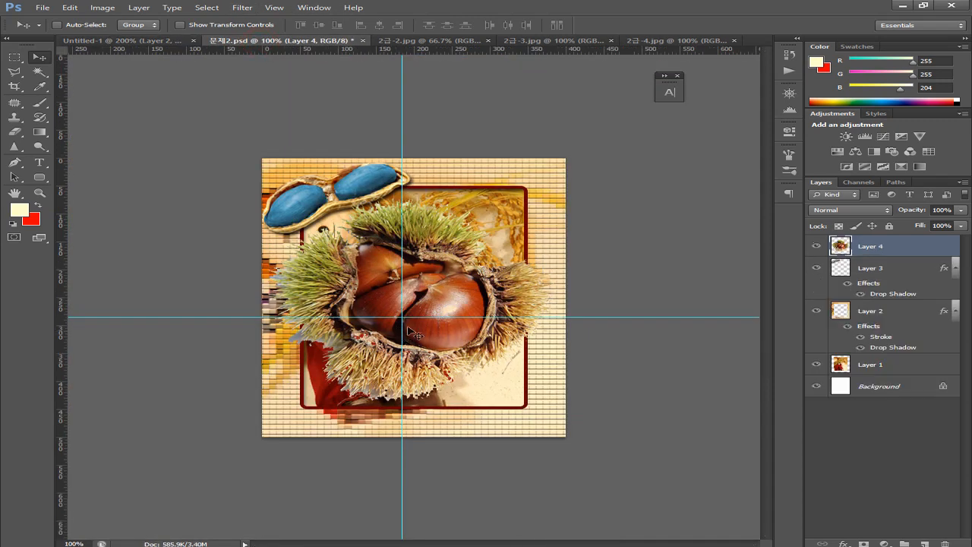
left_click_drag(454, 363, 492, 418)
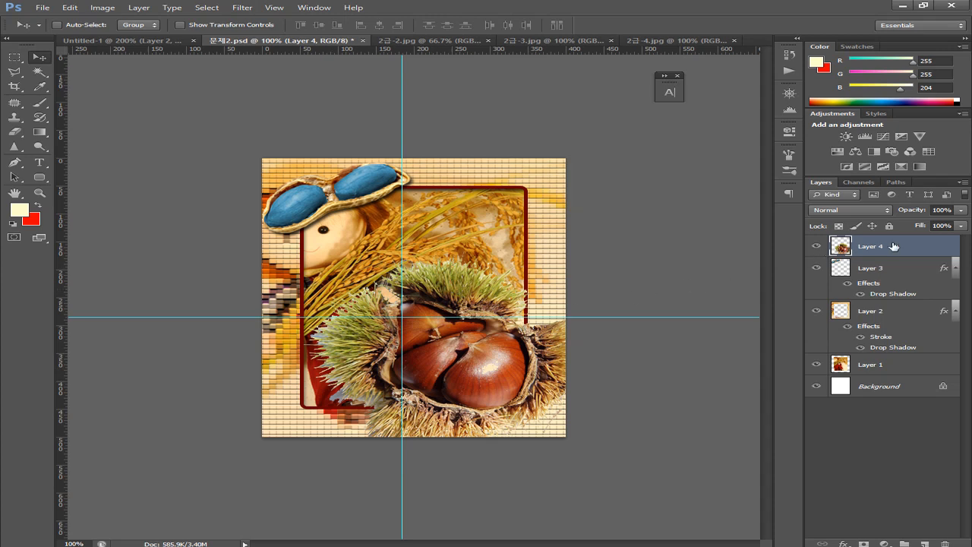
left_click_drag(894, 246, 886, 343)
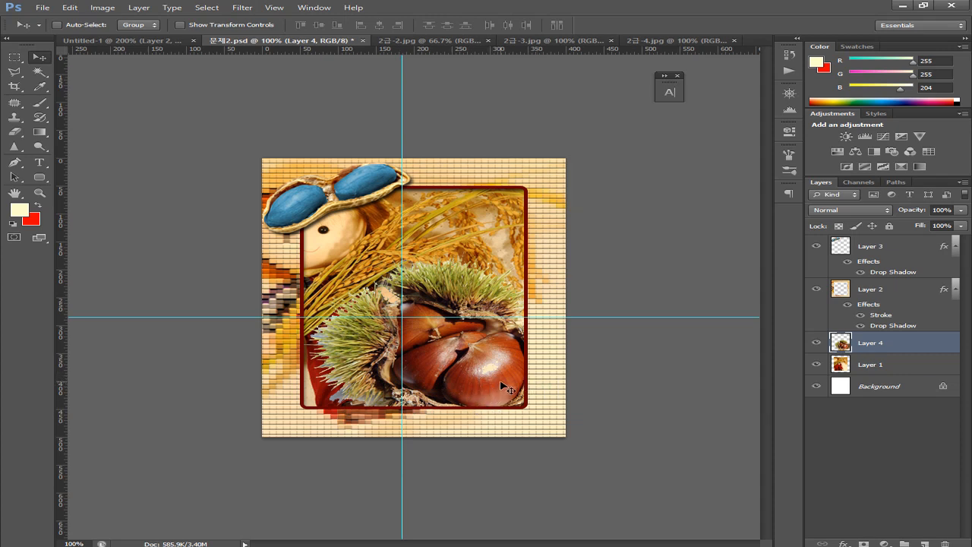
Scale the chestnut proportionally to about 66% into the frame's lower-right corner, checking against the sample
key("ctrl+t")
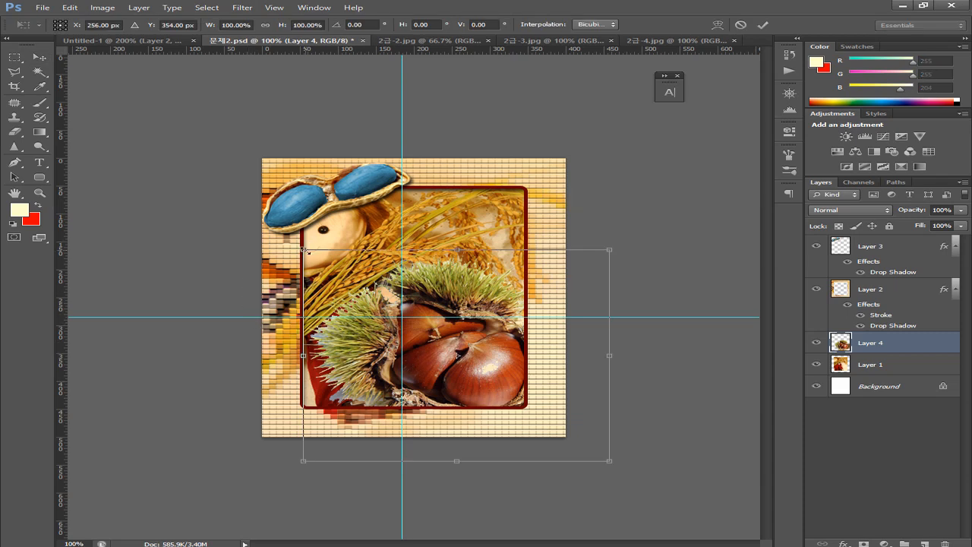
left_click_drag(303, 250, 360, 290)
left_click_drag(365, 292, 381, 303)
left_click_drag(444, 354, 422, 345)
left_click_drag(360, 297, 387, 318)
left_click_drag(488, 384, 440, 354)
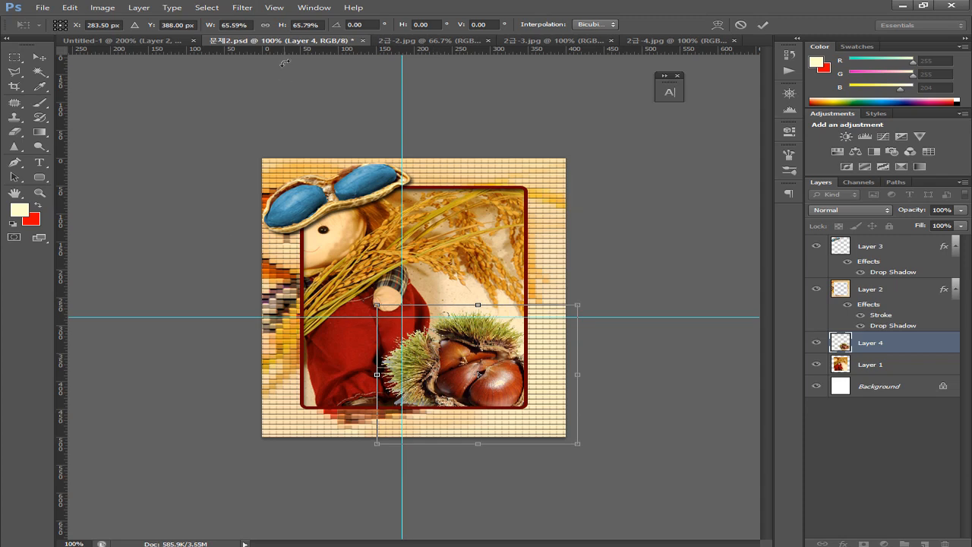
left_click(101, 40)
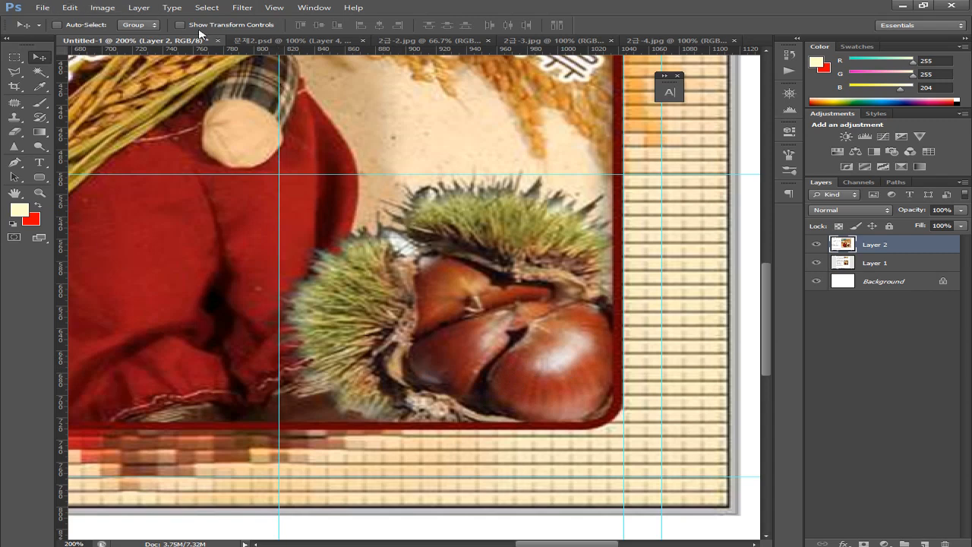
left_click(266, 41)
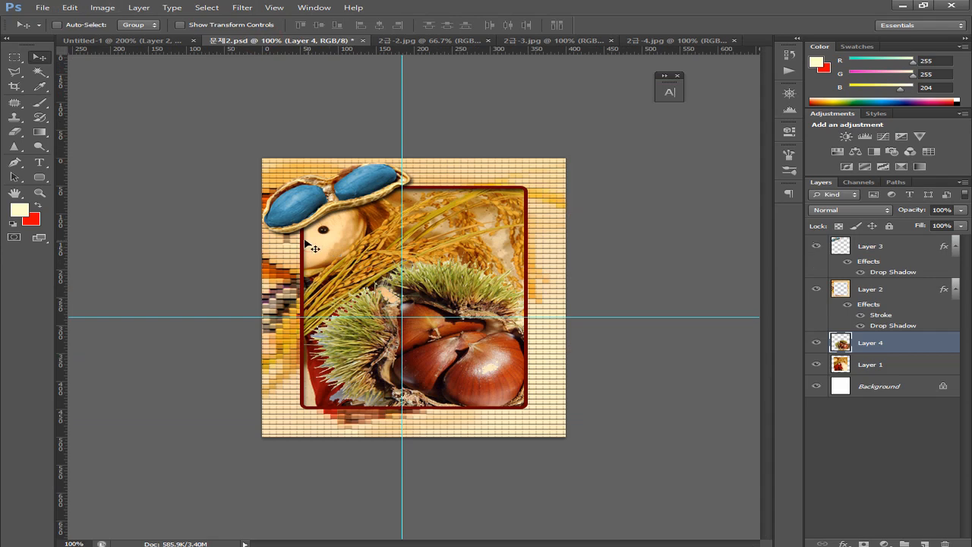
Rescale the chestnuts to about 70% and move them into the frame's lower-right corner
key("ctrl+t")
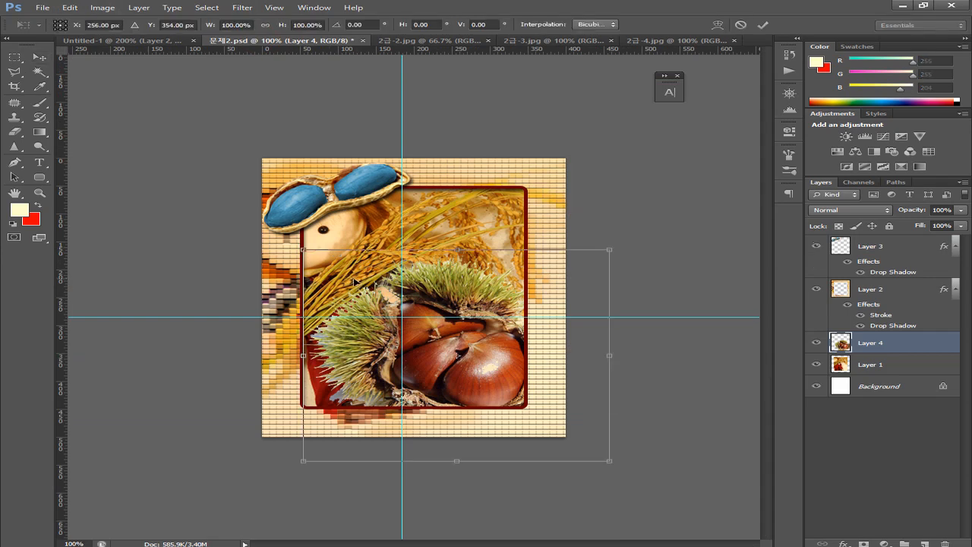
left_click_drag(302, 248, 393, 308)
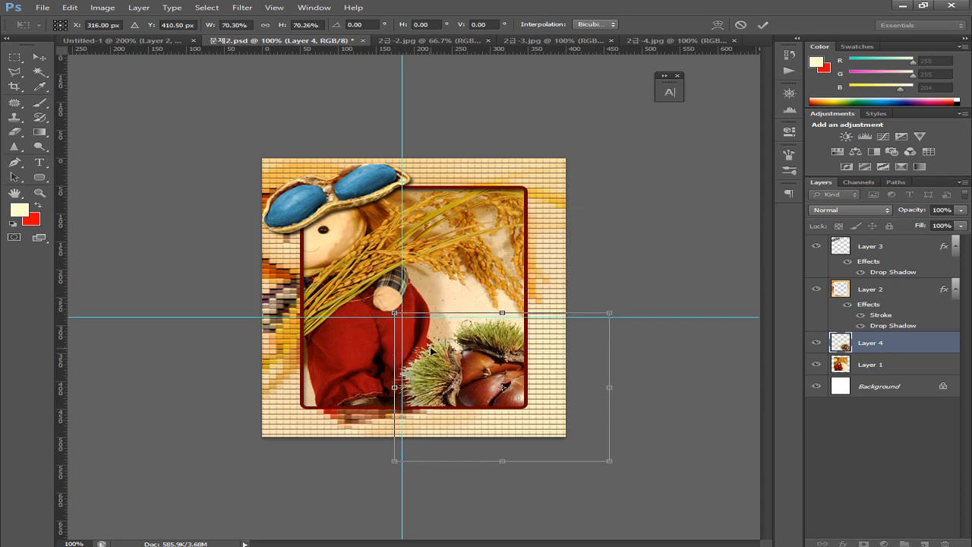
key("Return")
left_click_drag(430, 349, 409, 346)
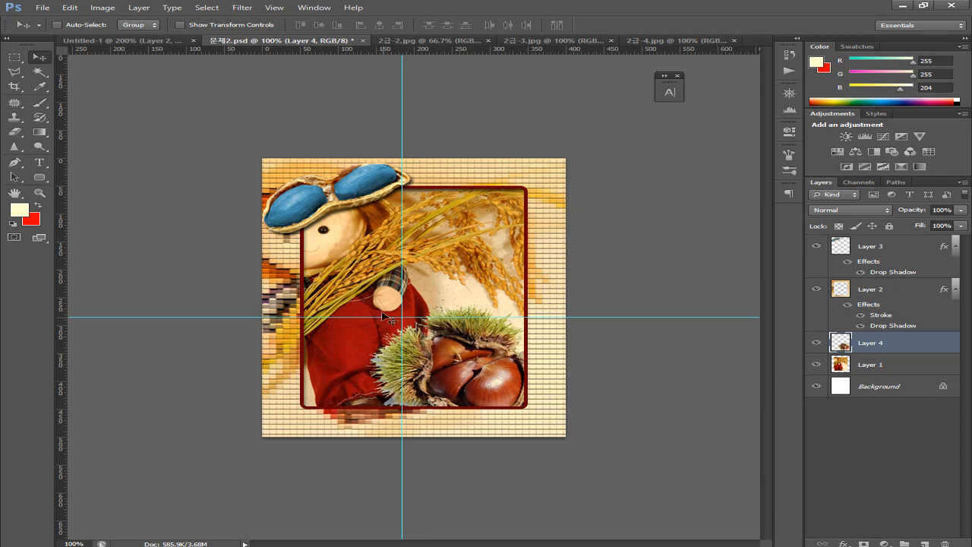
Compare the chestnut placement against the Untitled-1 sample twice, returning to 문제2.psd
left_click(139, 44)
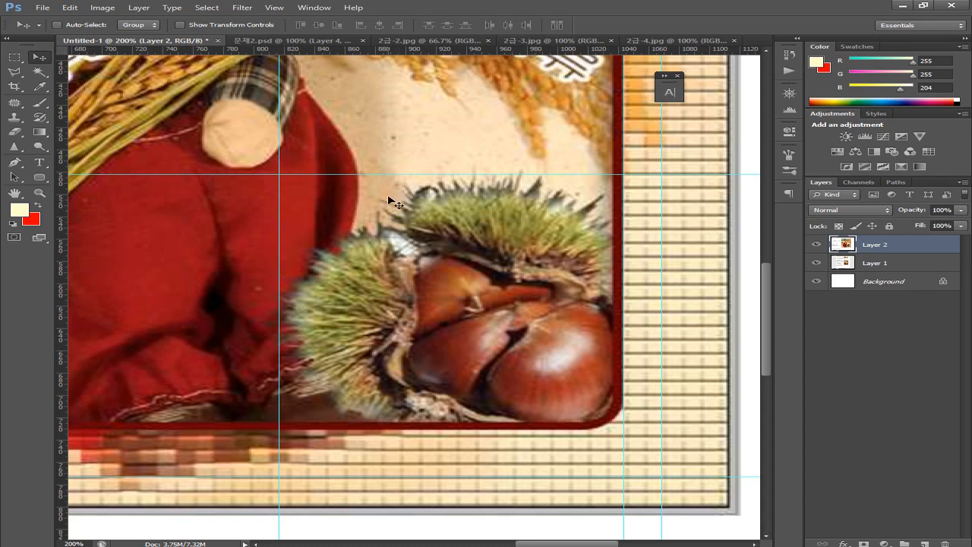
left_click(277, 41)
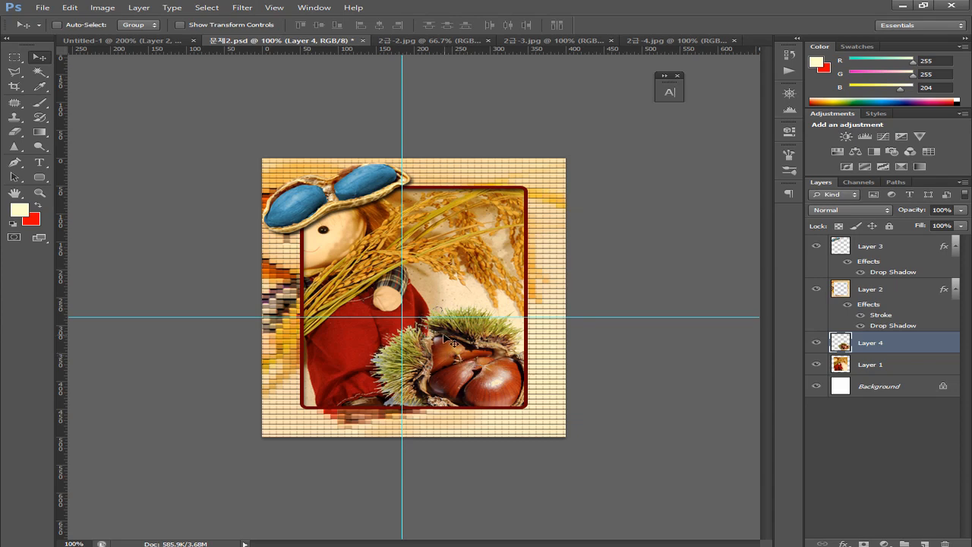
left_click(152, 41)
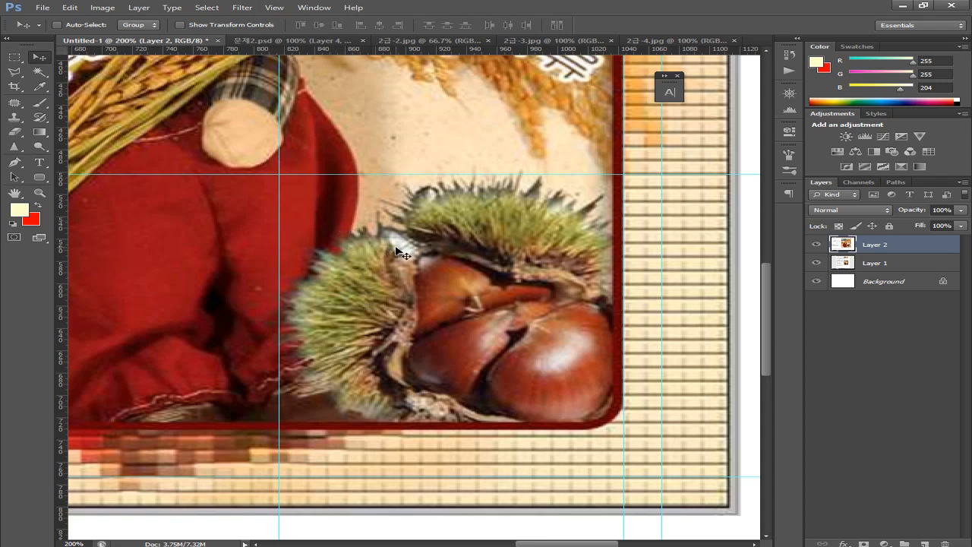
left_click(262, 41)
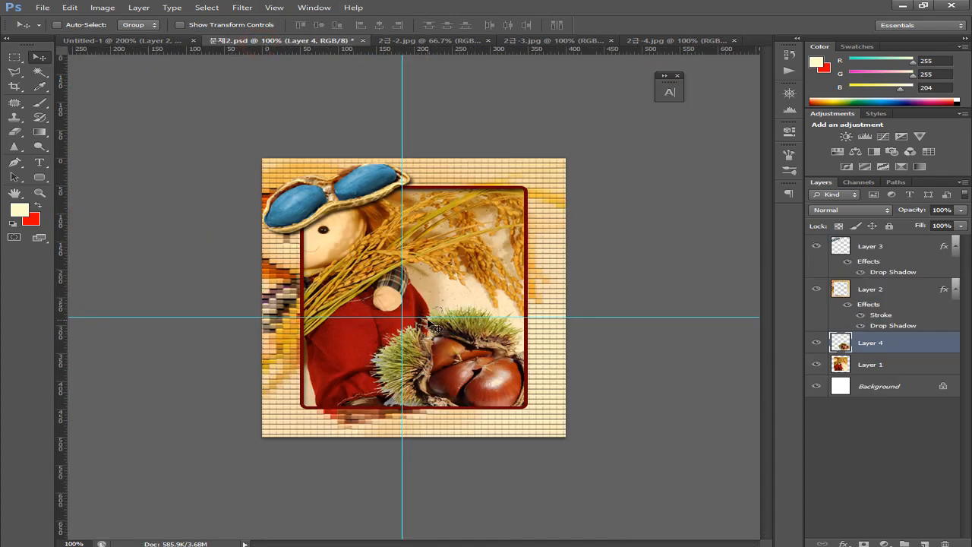
Zoom in, shrink the chestnuts to about 89%, and reposition them in the corner
key("ctrl+plus")
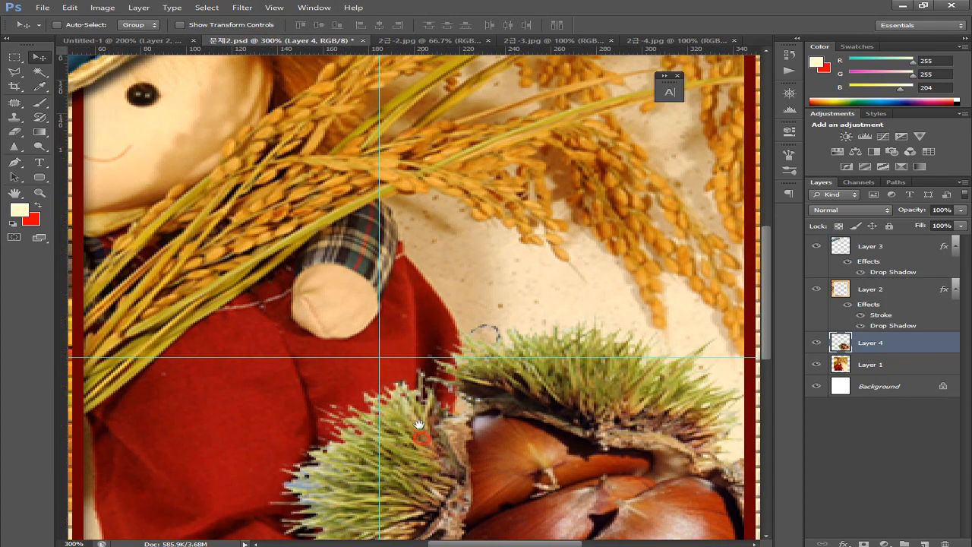
key("ctrl+plus")
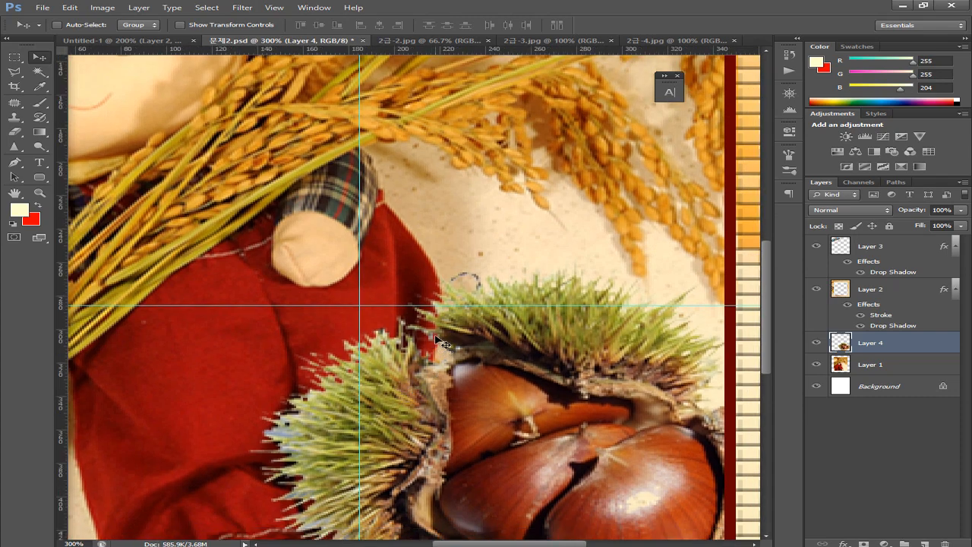
key("ctrl+t")
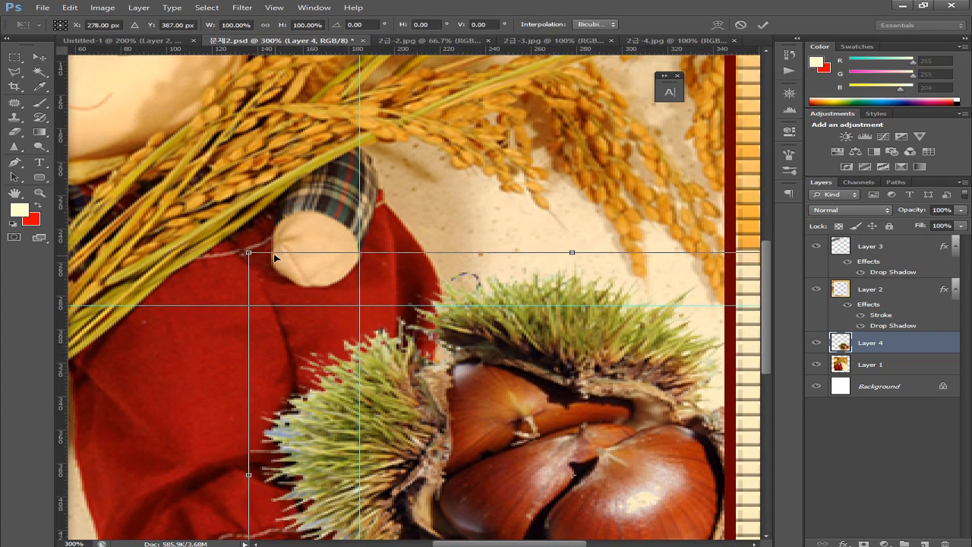
left_click_drag(249, 251, 322, 303)
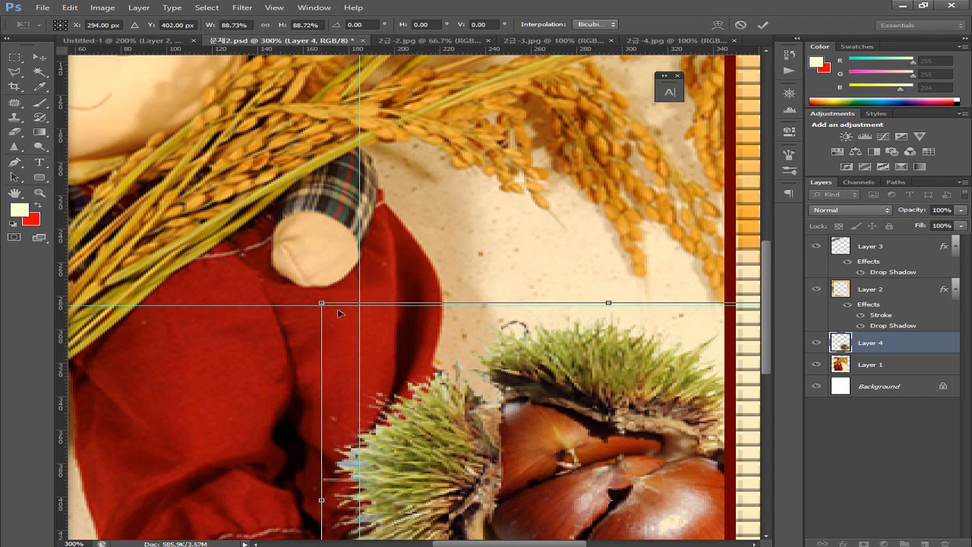
key("Return")
left_click_drag(443, 395, 375, 345)
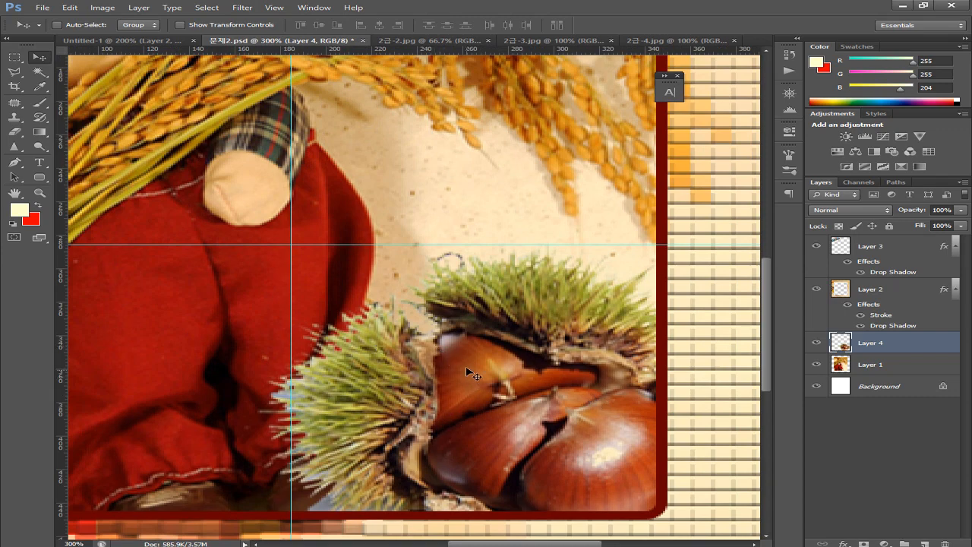
At 200% zoom, shrink the chestnuts once more to about 94%
key("ctrl+minus")
key("ctrl+t")
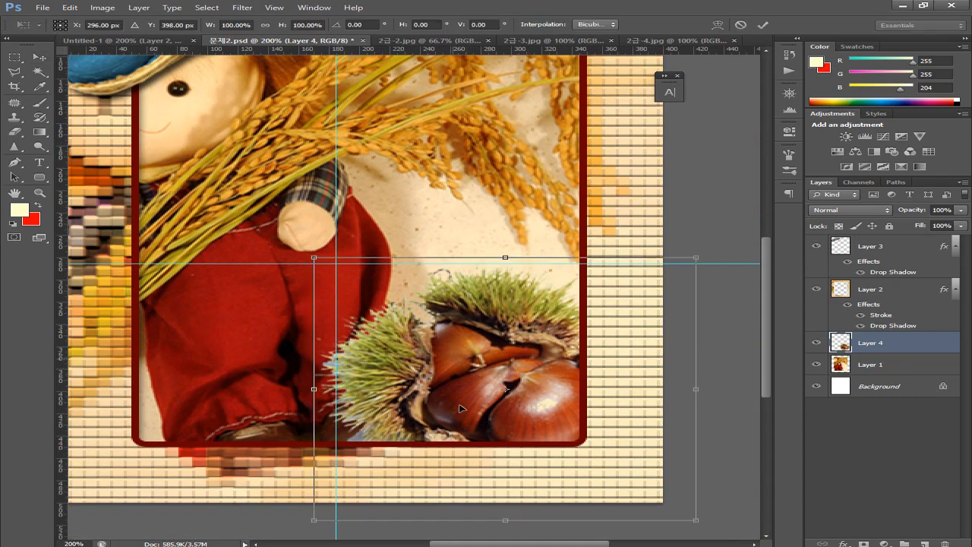
scroll(645, 448, "down", 2)
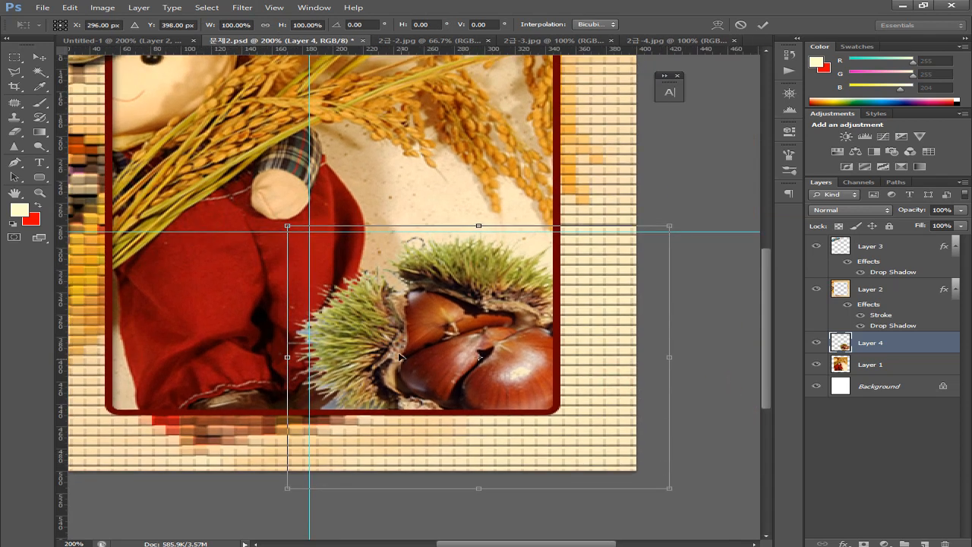
left_click_drag(670, 486, 641, 474)
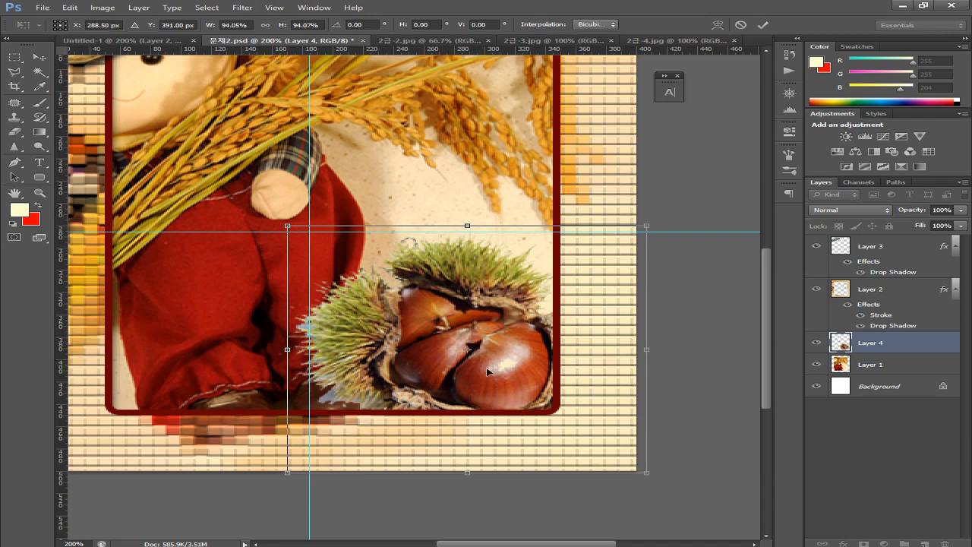
key("Return")
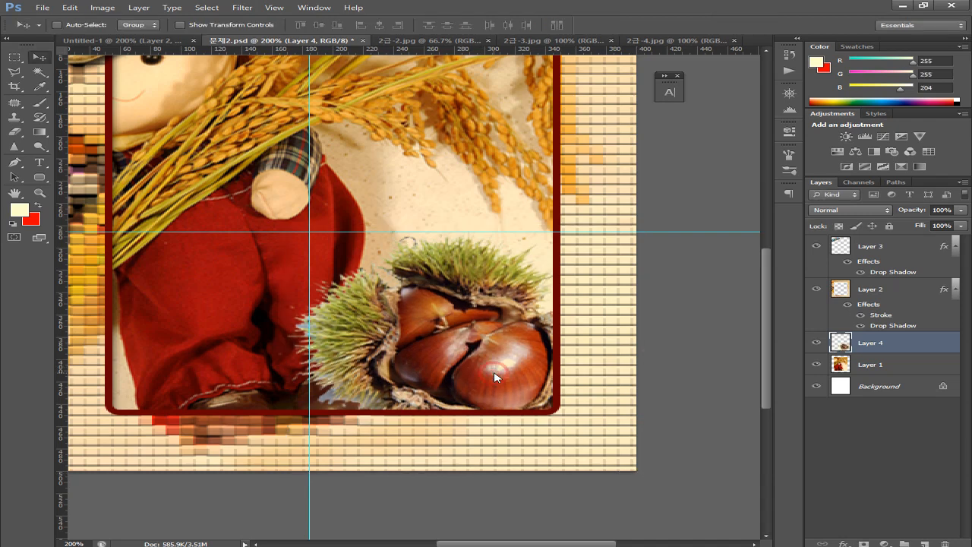
Nudge the chestnuts slightly right and down, comparing twice with the Untitled-1 sample
mouse_move(494, 376)
left_mouse_down()
mouse_move(502, 383)
mouse_move(492, 378)
left_mouse_up()
left_click(141, 40)
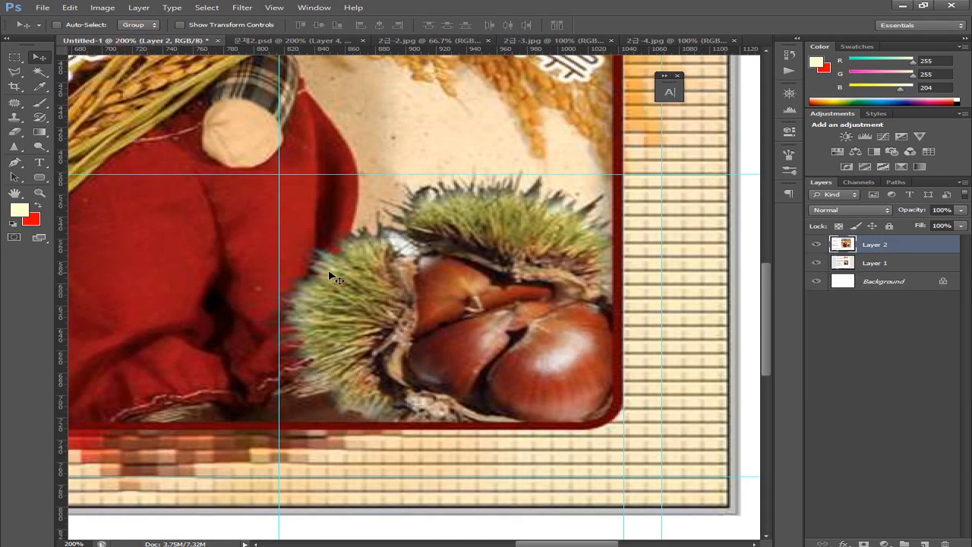
left_click(300, 42)
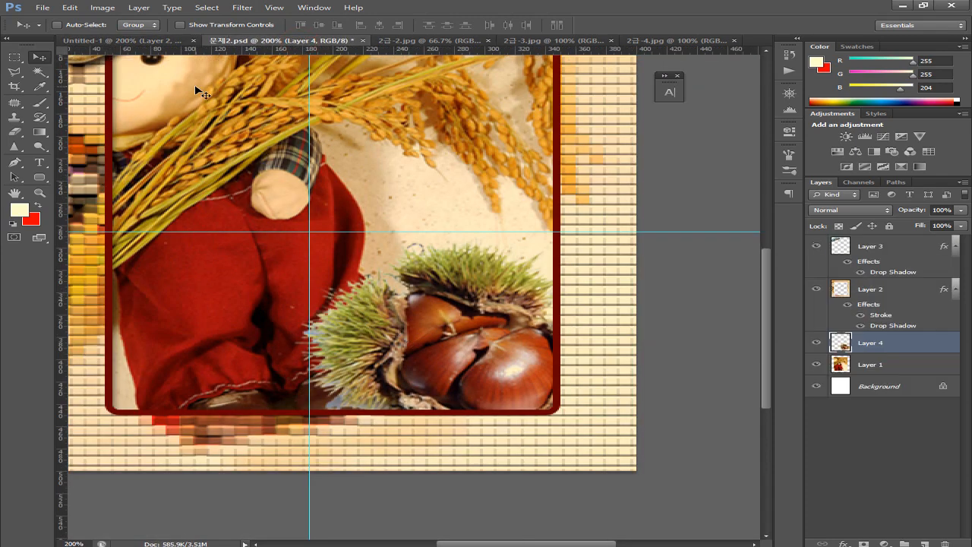
left_click(140, 42)
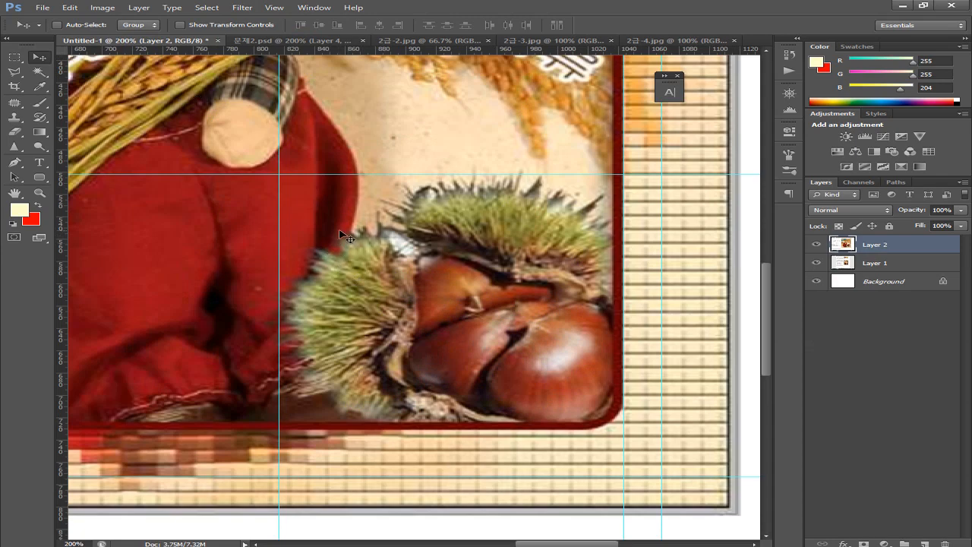
left_click(290, 46)
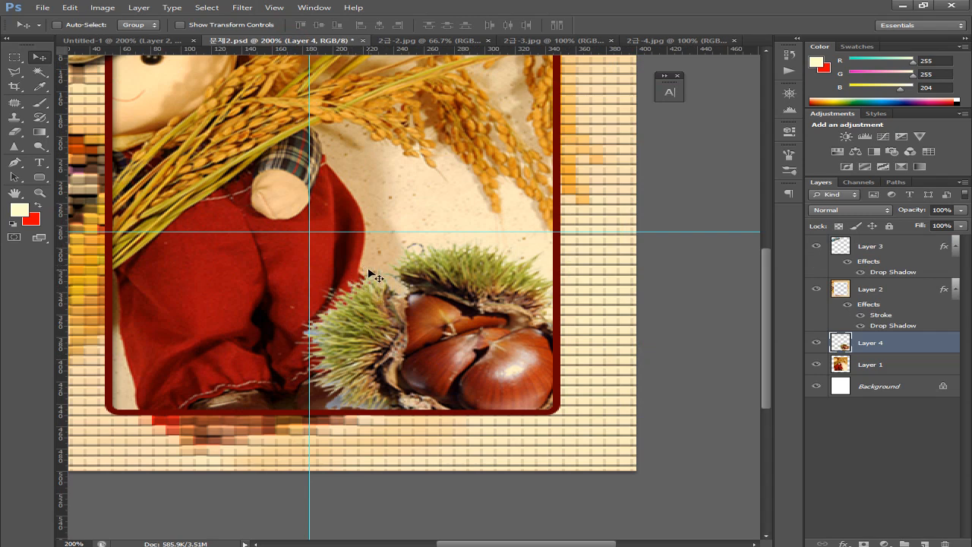
Raise the chestnuts about 8 px and check the layout against the exam sheet PDF
left_click_drag(472, 360, 472, 350)
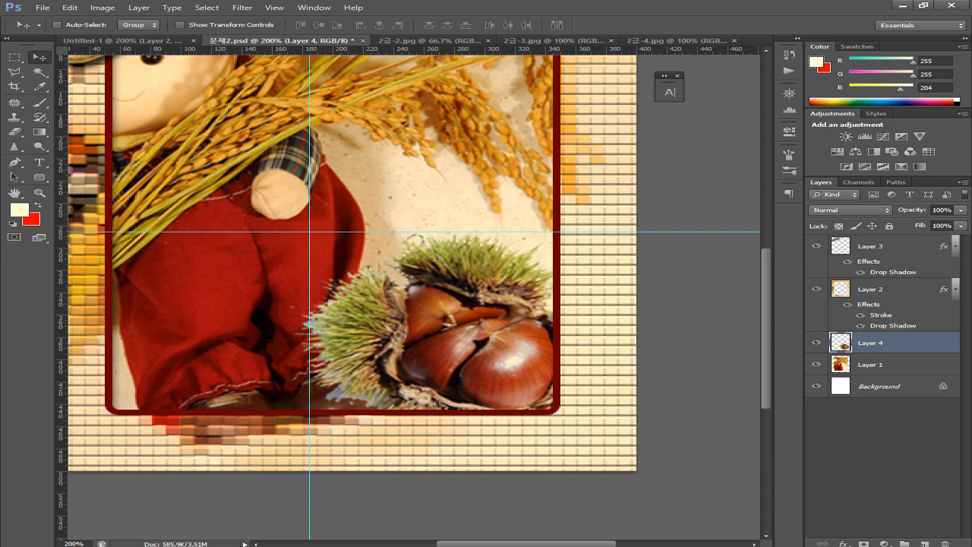
left_click(250, 544)
scroll(160, 426, "left", 3)
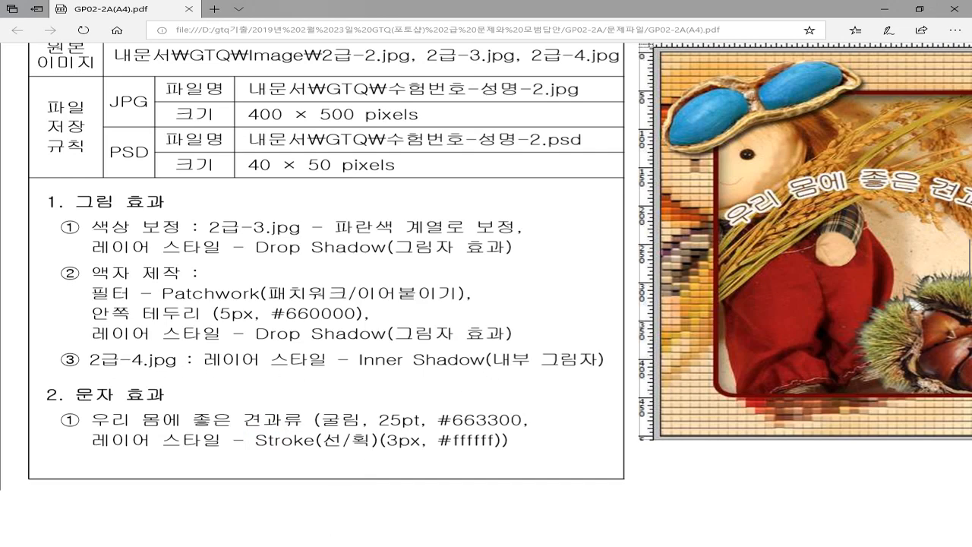
left_click(397, 541)
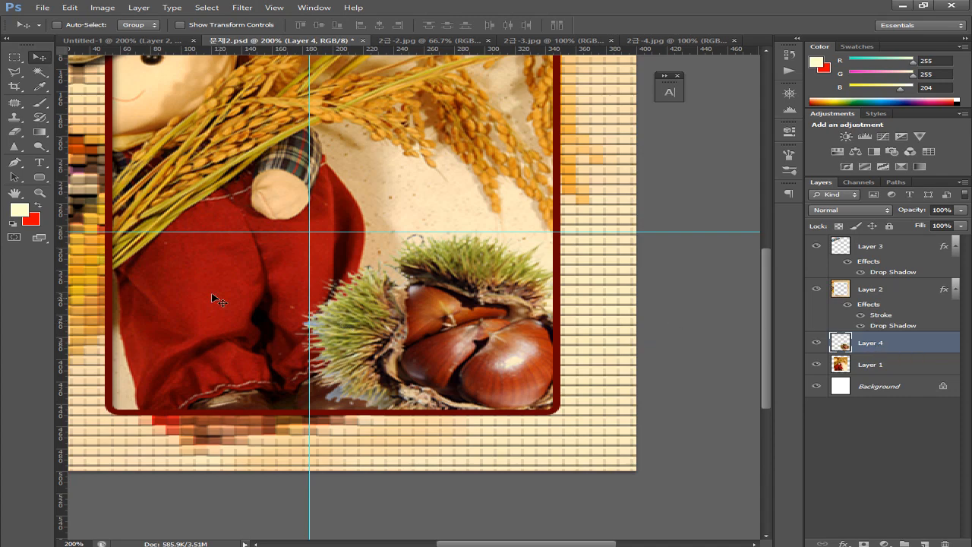
left_click(130, 11)
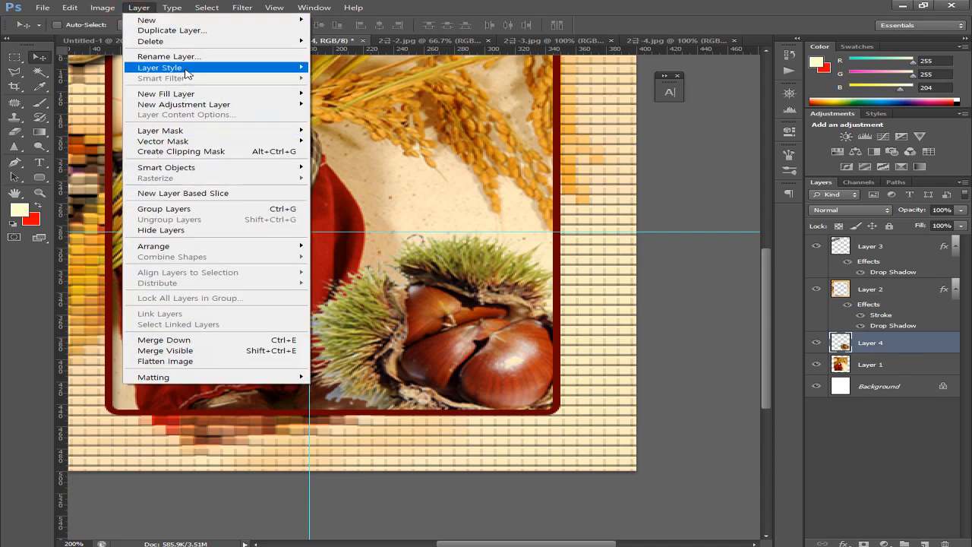
Apply a default Inner Shadow to the chestnut layer, then make Layer 3 active
mouse_move(188, 68)
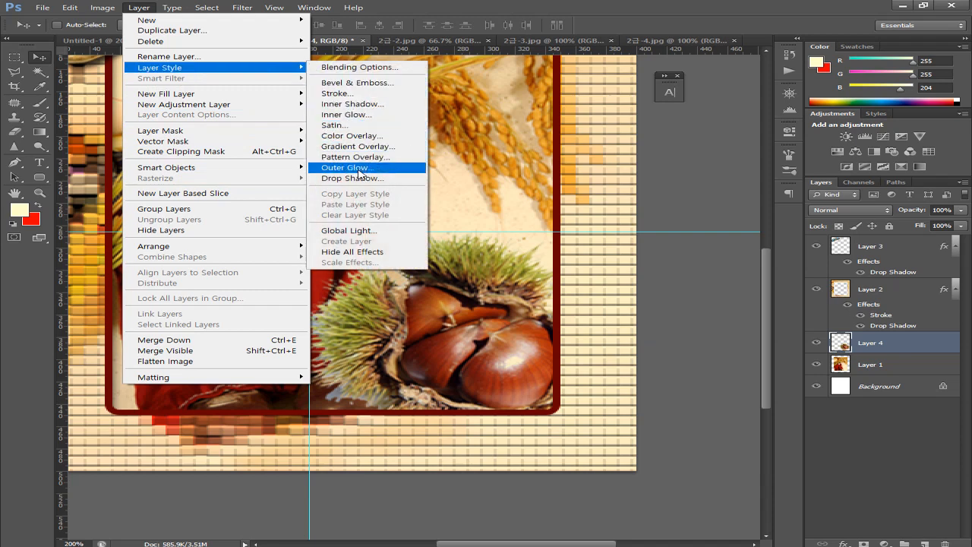
left_click(351, 104)
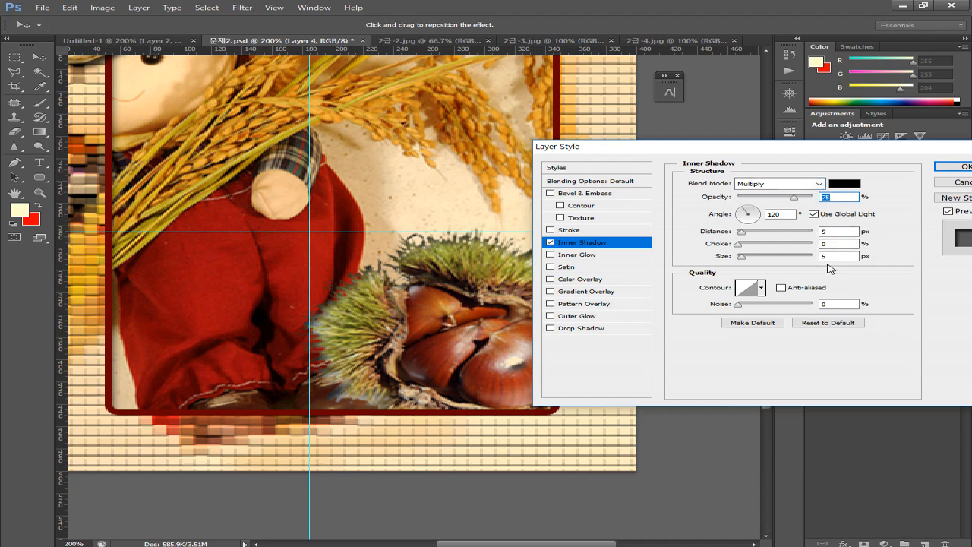
left_click(952, 166)
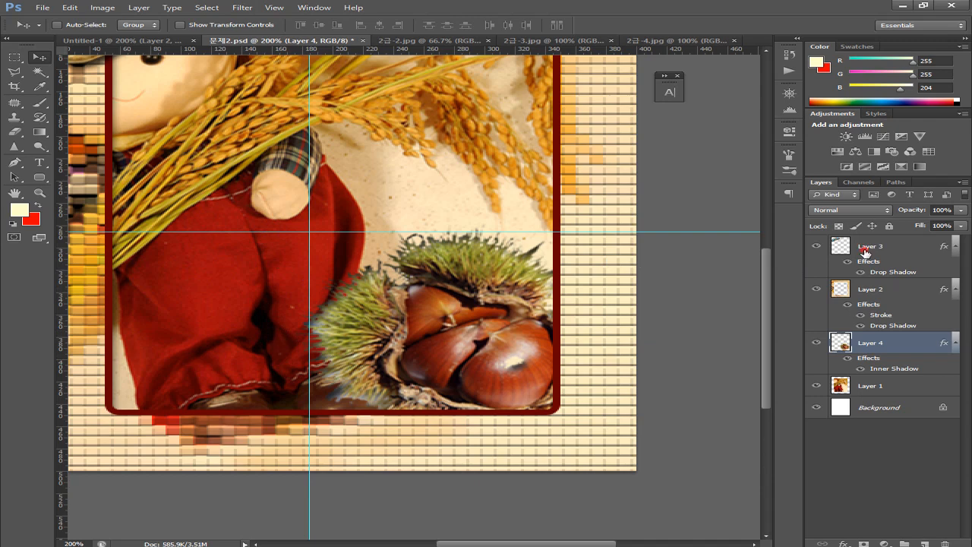
left_click(866, 254)
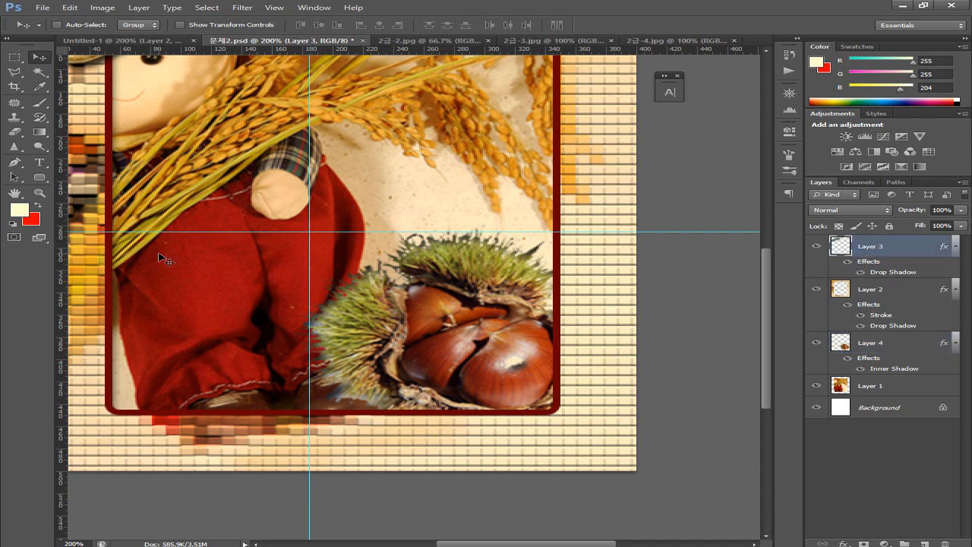
key("alt+Tab")
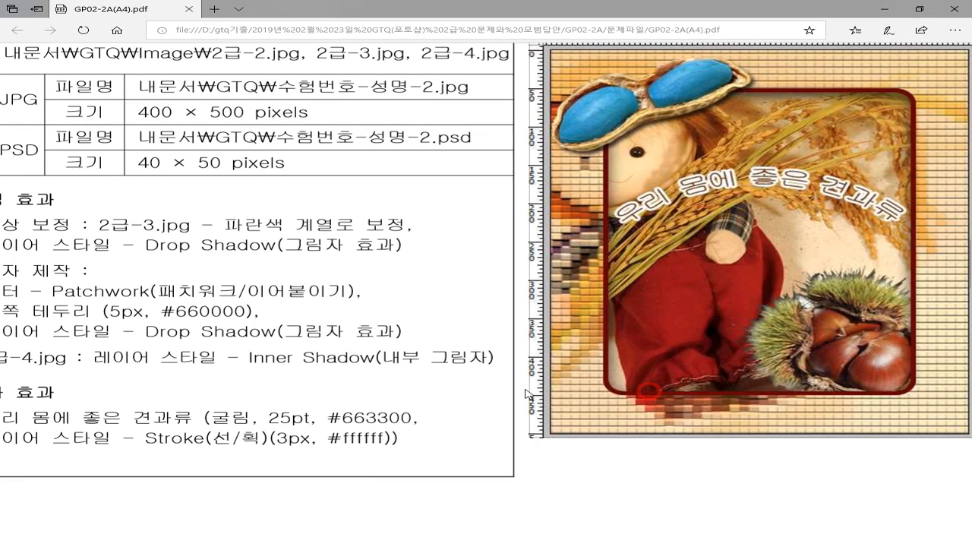
Scroll the exam PDF right to view the finished sample, then return to Photoshop
scroll(654, 396, "right", 5)
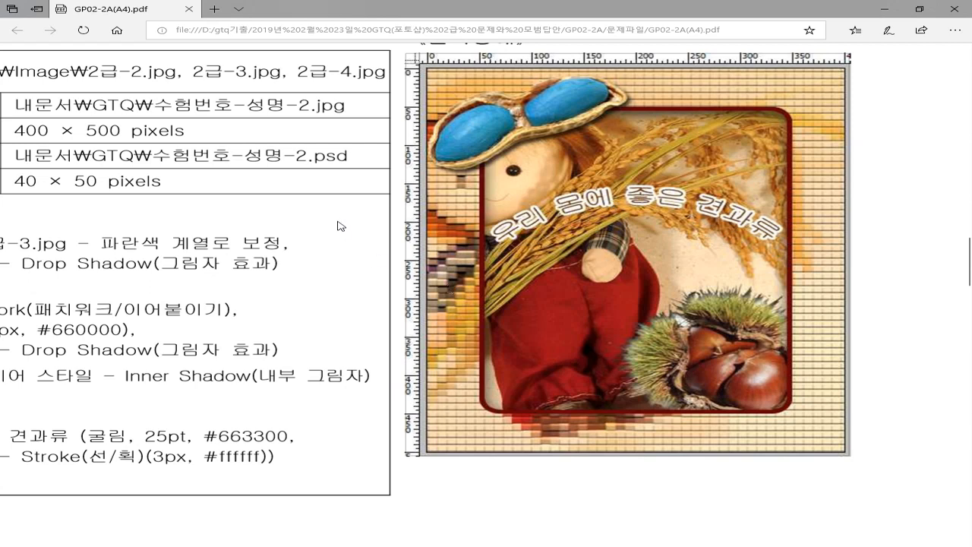
mouse_move(326, 471)
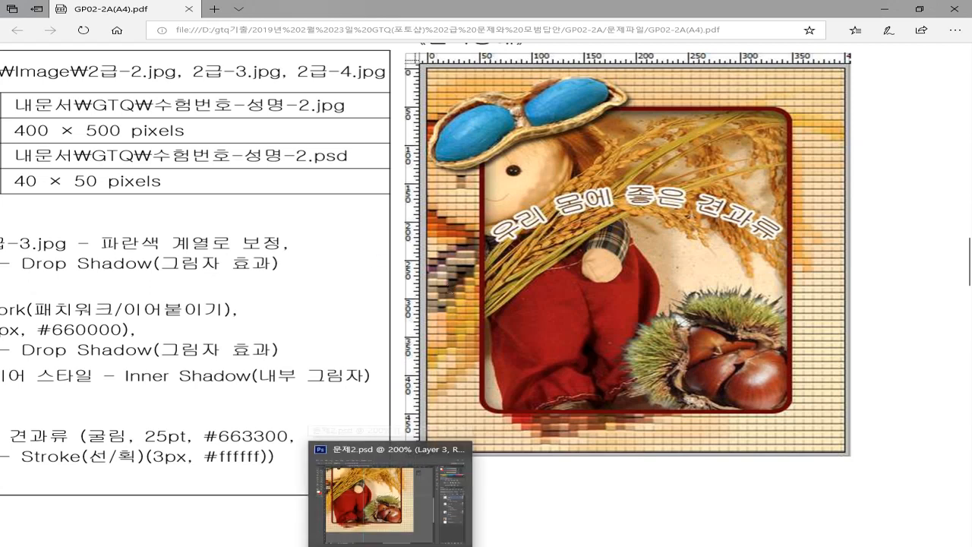
left_click(380, 494)
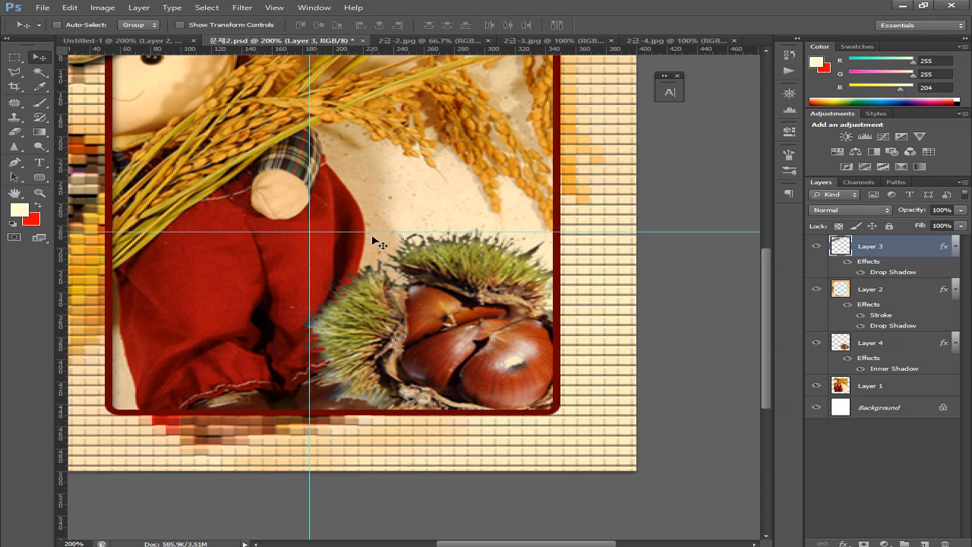
Pick the Type tool and look up the required font name in the exam PDF
left_click_drag(353, 260, 418, 408)
left_click(36, 162)
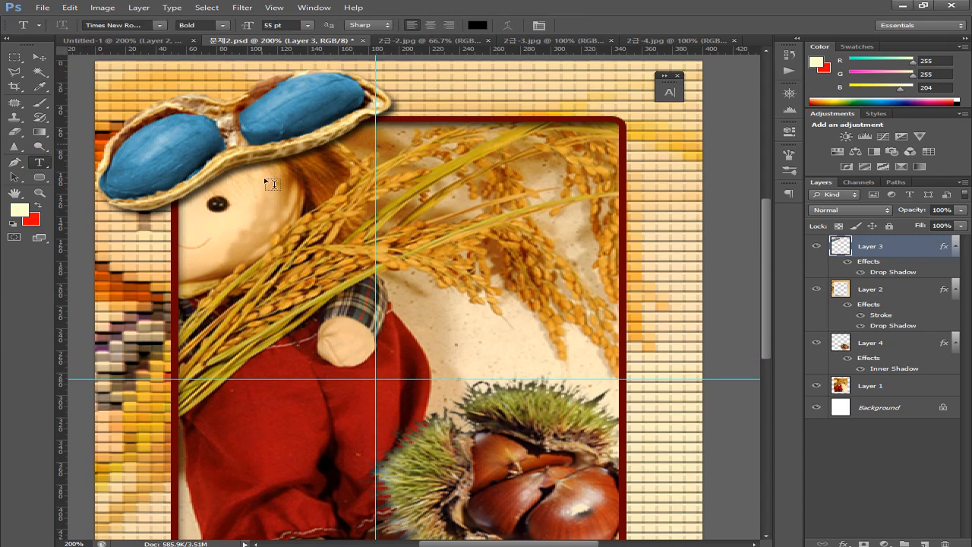
left_click(159, 25)
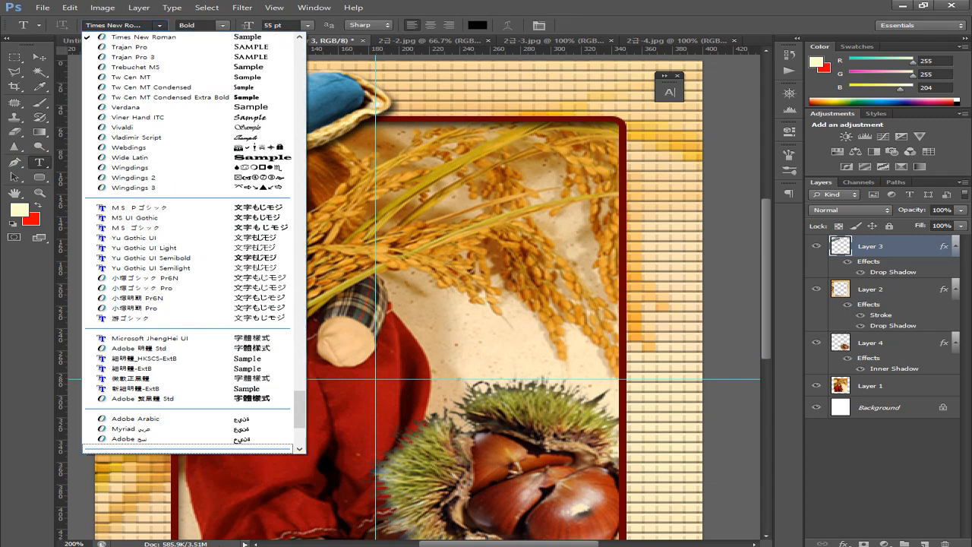
key("alt+Tab")
left_click_drag(78, 331, 251, 351)
left_click(99, 456)
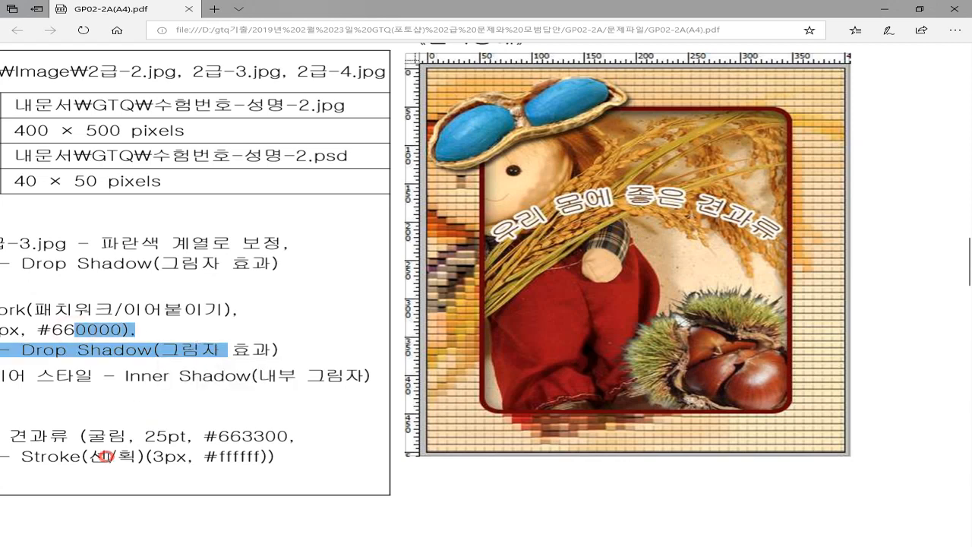
left_click_drag(72, 434, 137, 432)
left_click(148, 434)
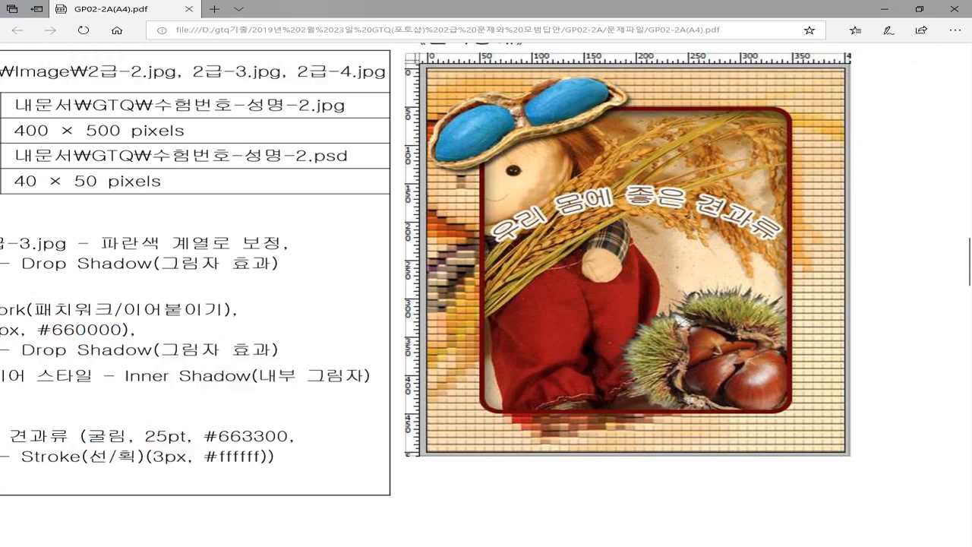
key("alt+Tab")
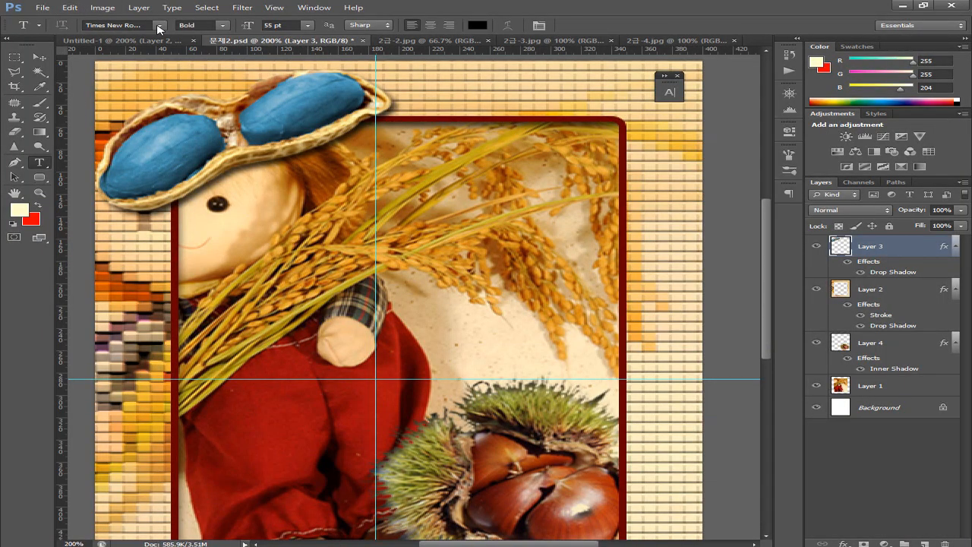
Choose 굴림 as the font family from the options bar font list
left_click(160, 28)
scroll(196, 175, "up", 5)
scroll(195, 174, "up", 20)
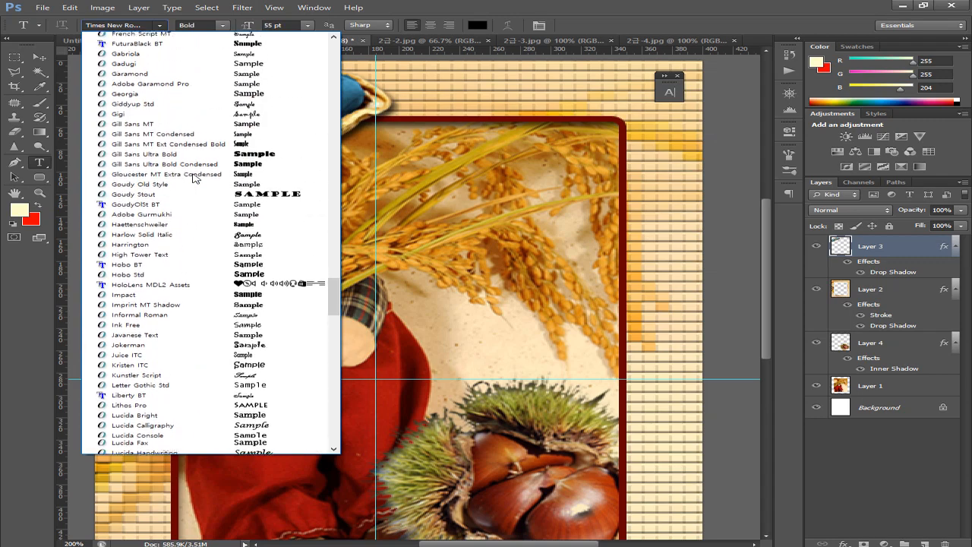
scroll(195, 178, "up", 8)
scroll(193, 178, "up", 4)
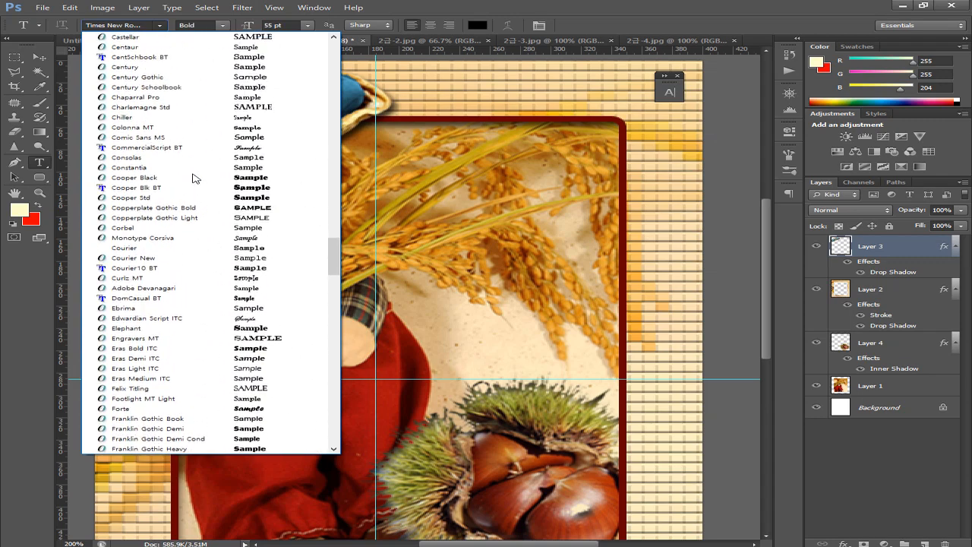
scroll(193, 178, "up", 4)
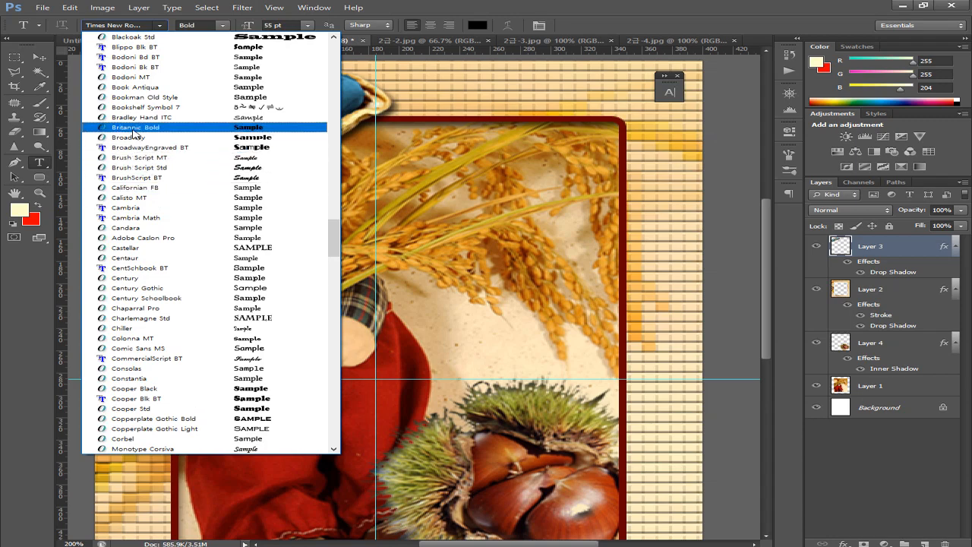
scroll(152, 149, "up", 10)
scroll(129, 149, "up", 13)
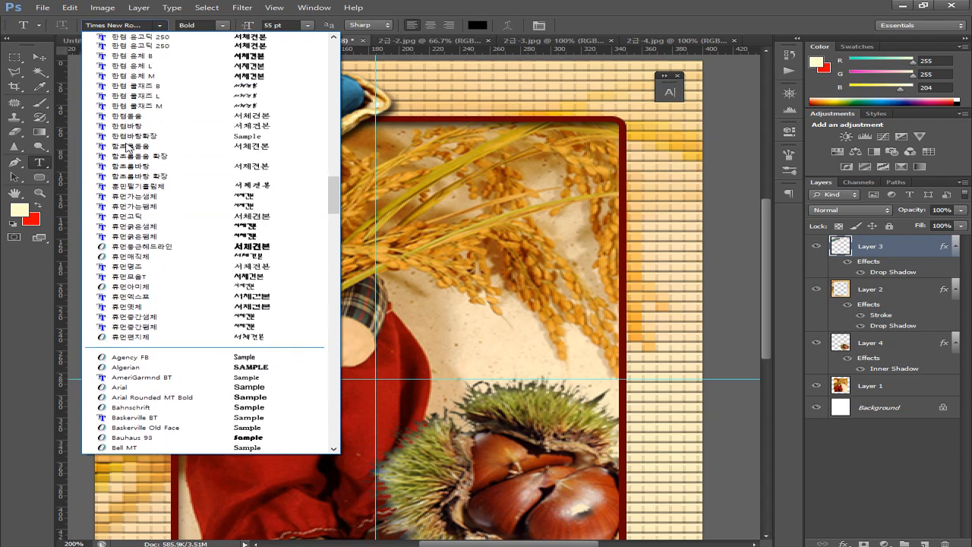
scroll(127, 148, "up", 10)
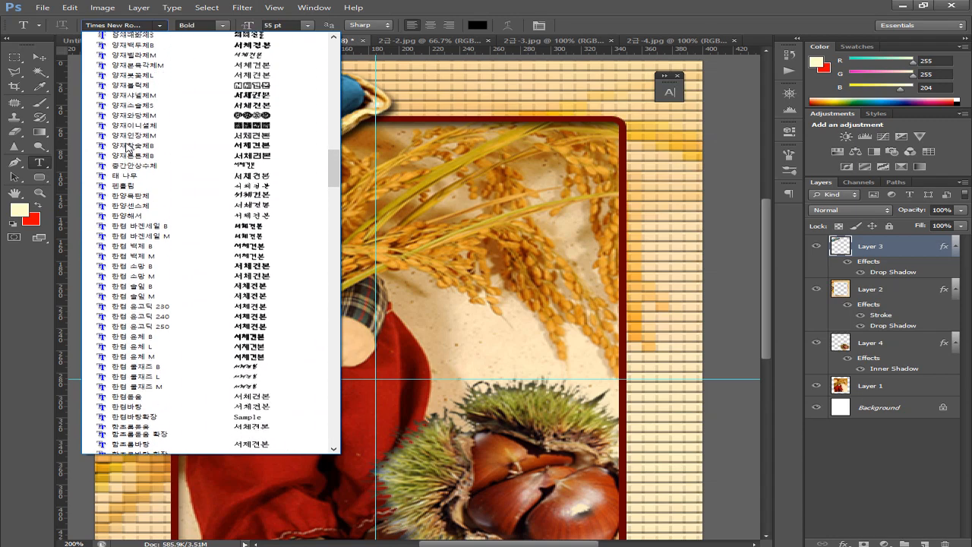
scroll(128, 149, "up", 10)
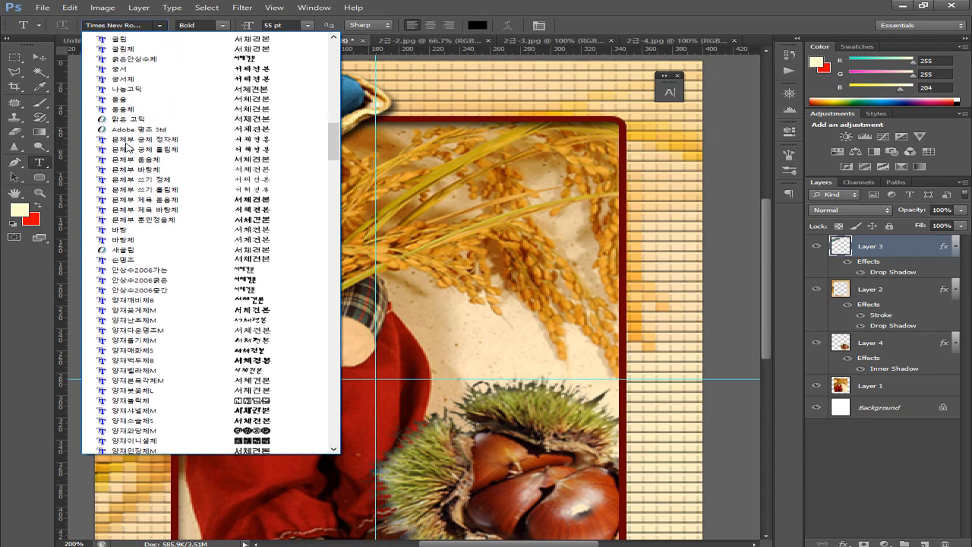
scroll(129, 147, "up", 3)
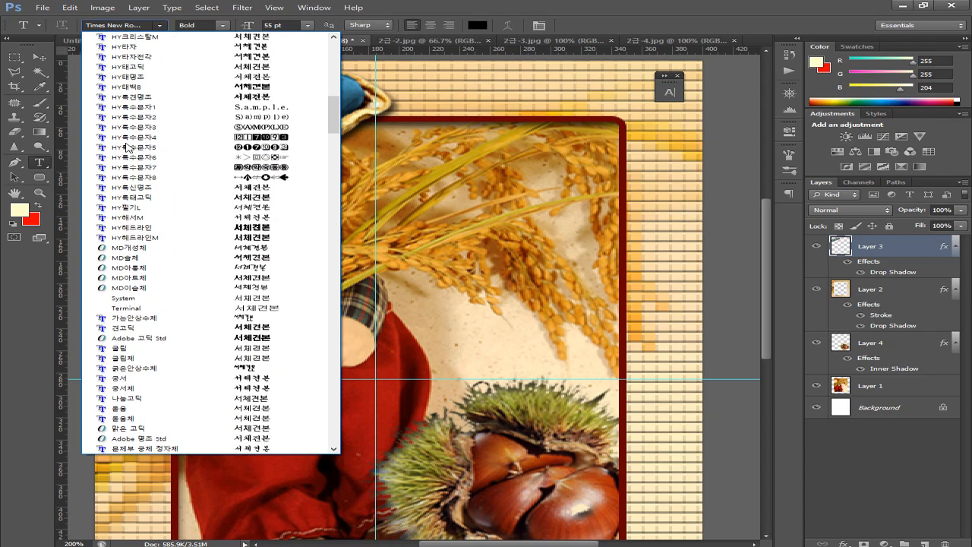
scroll(128, 150, "down", 4)
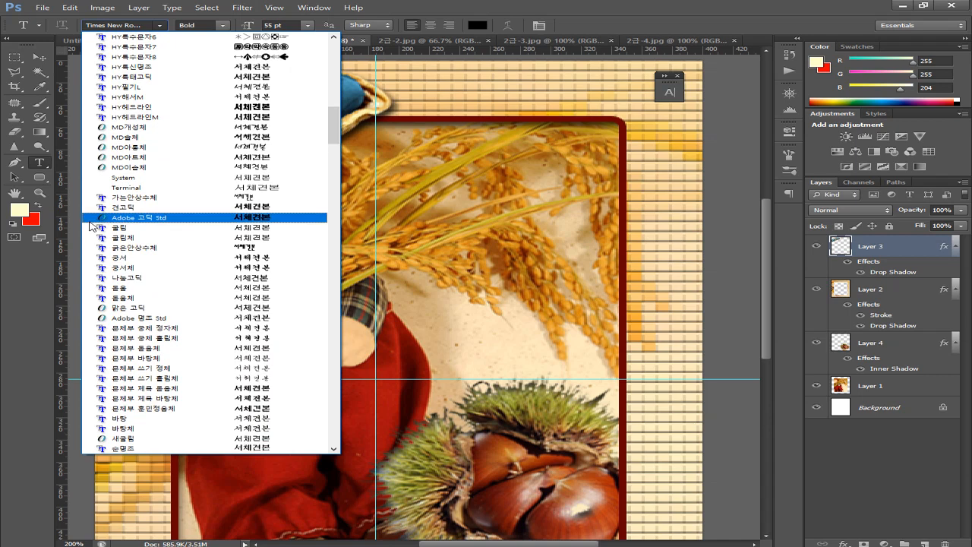
left_click(104, 228)
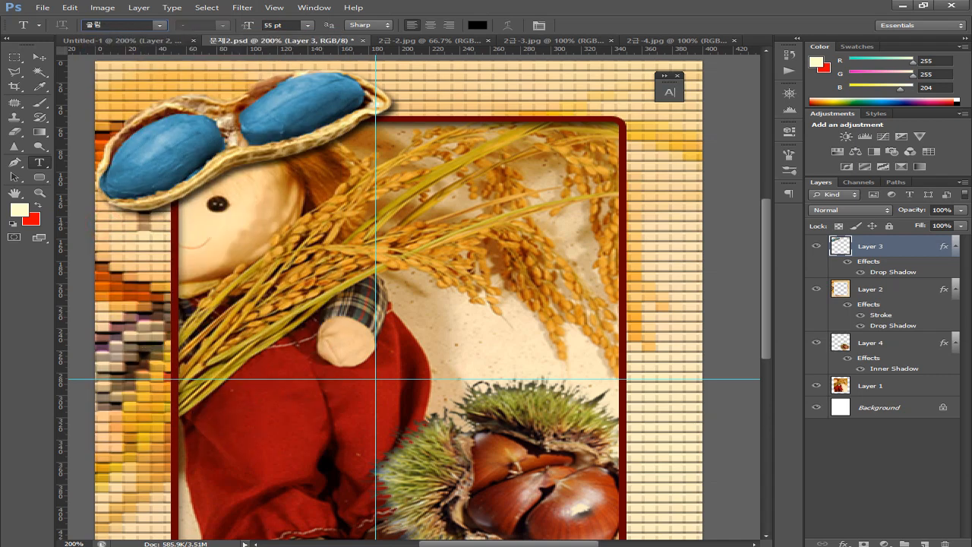
Check the spec and set the font size to 25 pt
key("alt+Tab")
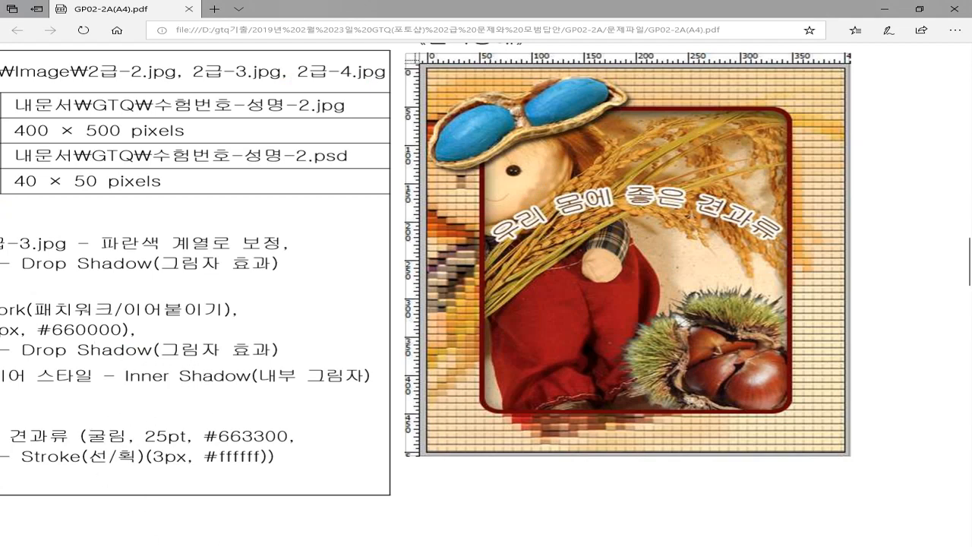
key("alt+Tab")
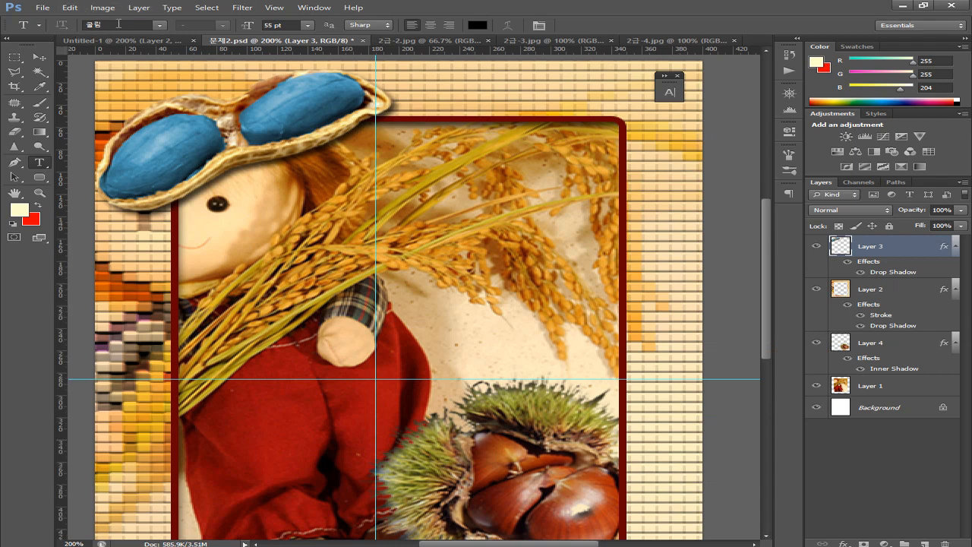
left_click(267, 24)
key("Return")
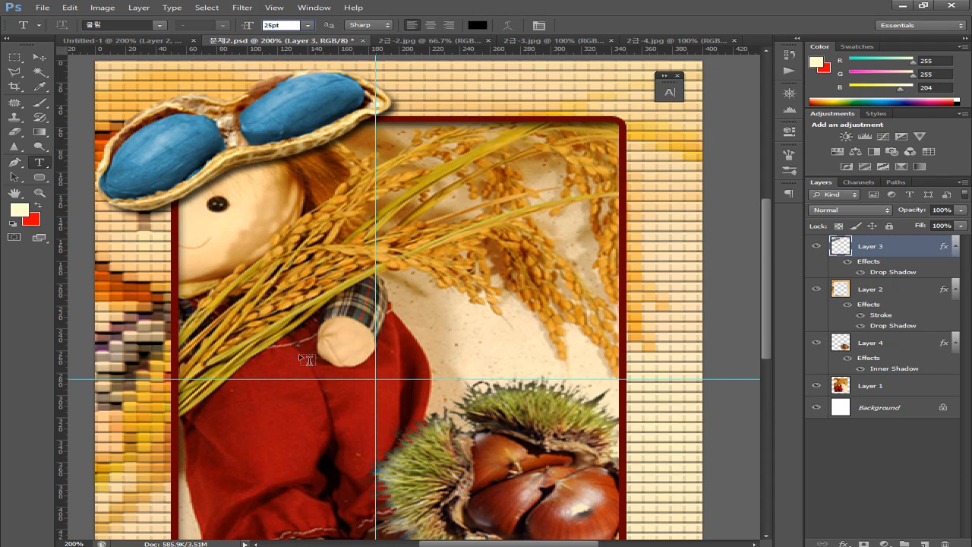
Copy the #ffffff stroke colour value from the exam PDF's text effect requirements
key("alt+Tab")
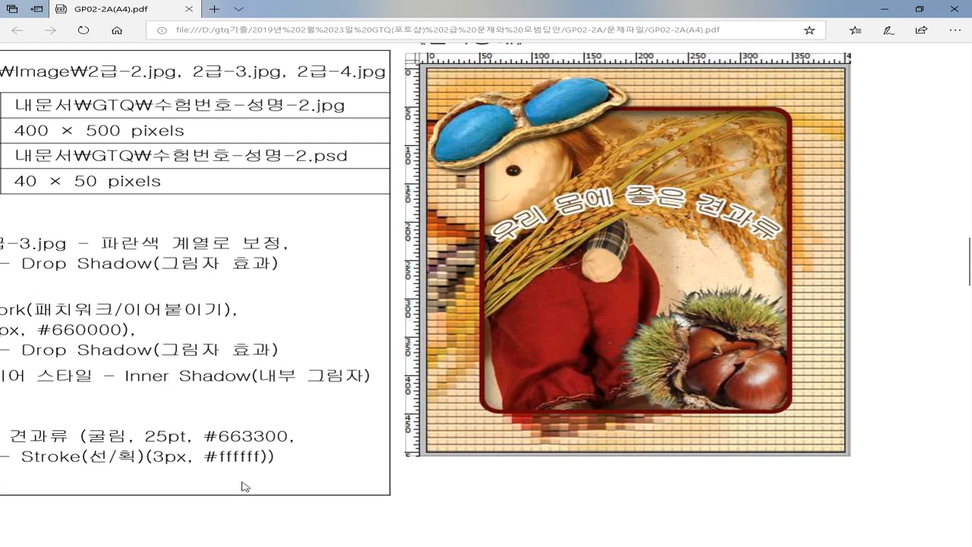
double_click(215, 468)
left_click(289, 473)
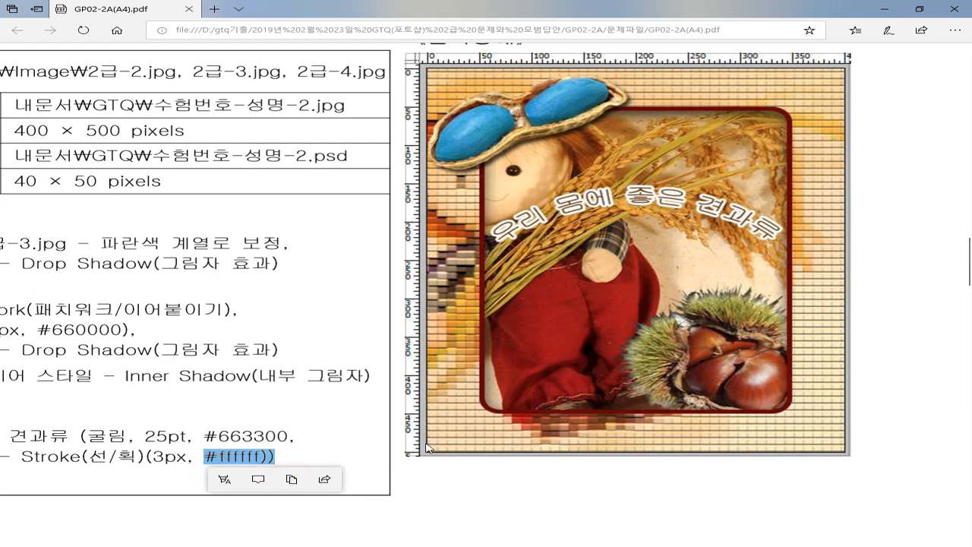
left_click(403, 427)
left_click_drag(427, 440, 553, 358)
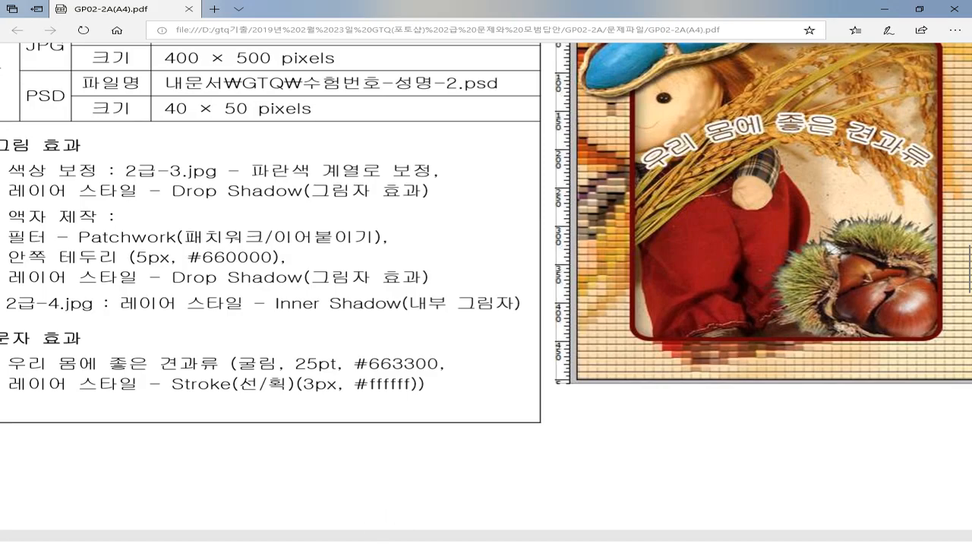
key("alt+Tab")
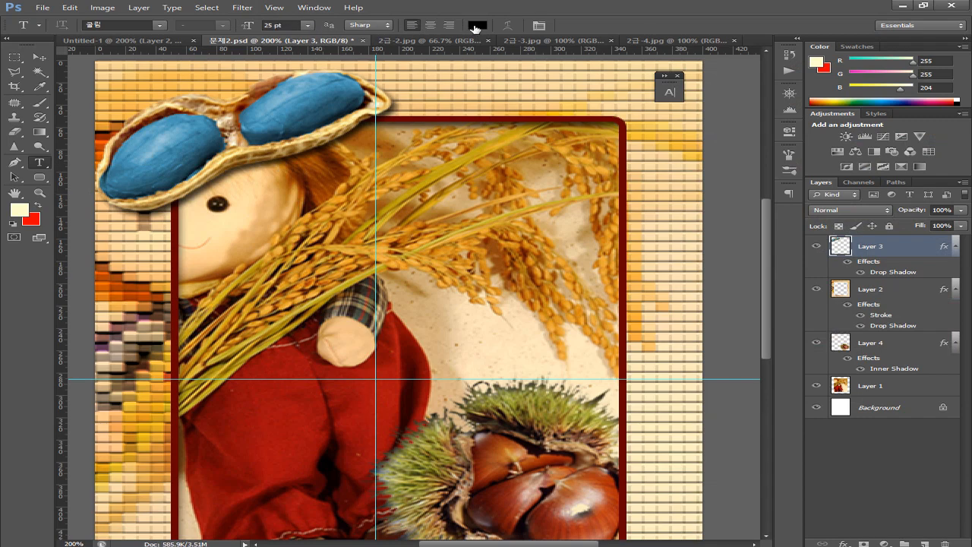
Enter hex 663300 as the text colour in the Color Picker
left_click(476, 29)
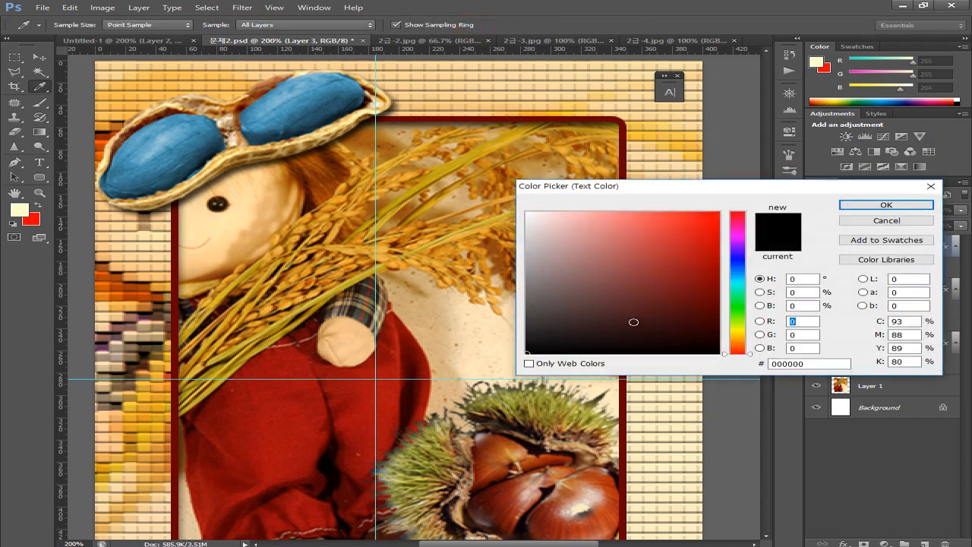
left_click_drag(658, 185, 572, 148)
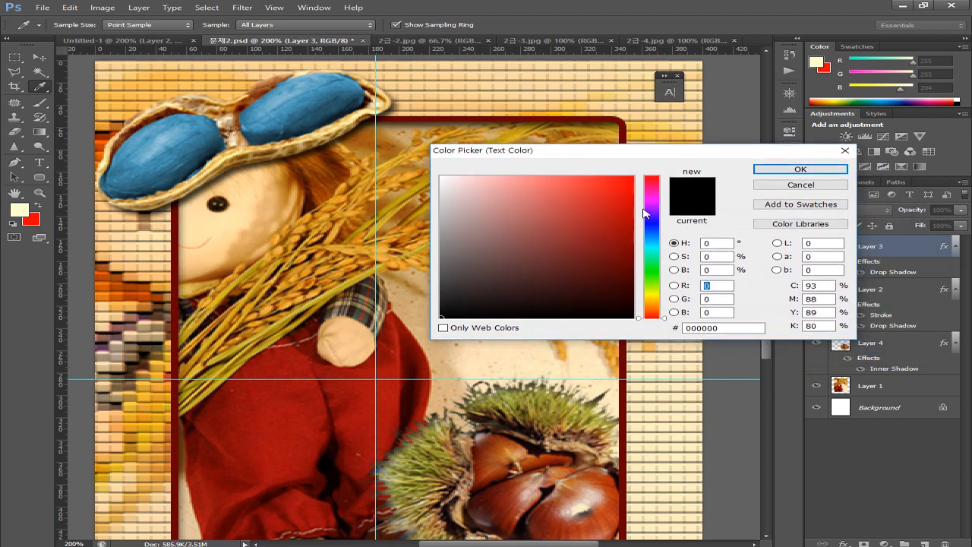
double_click(702, 328)
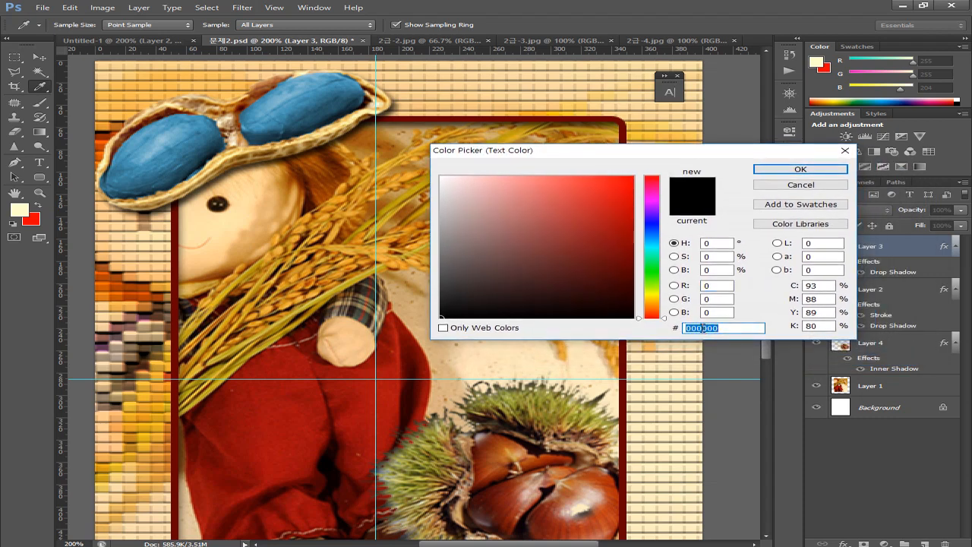
type("663")
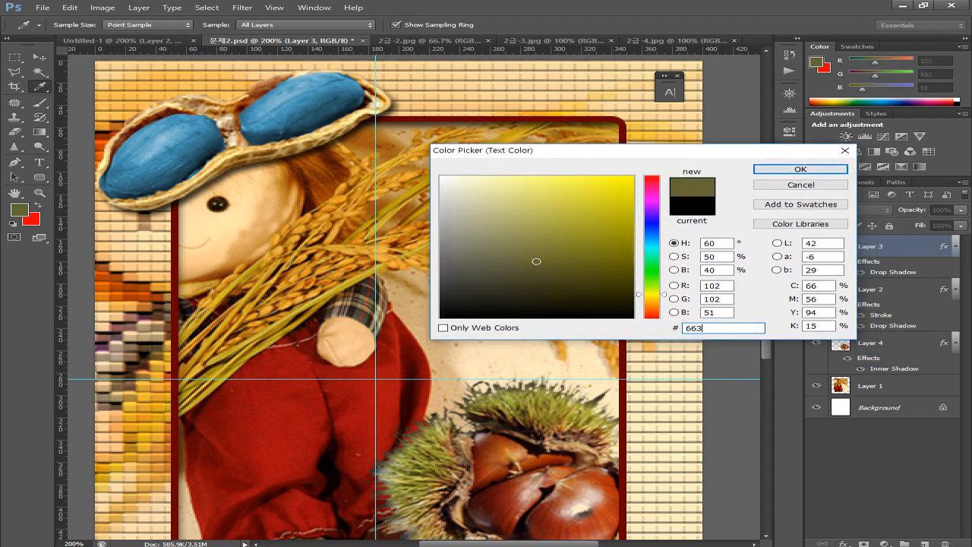
type("300")
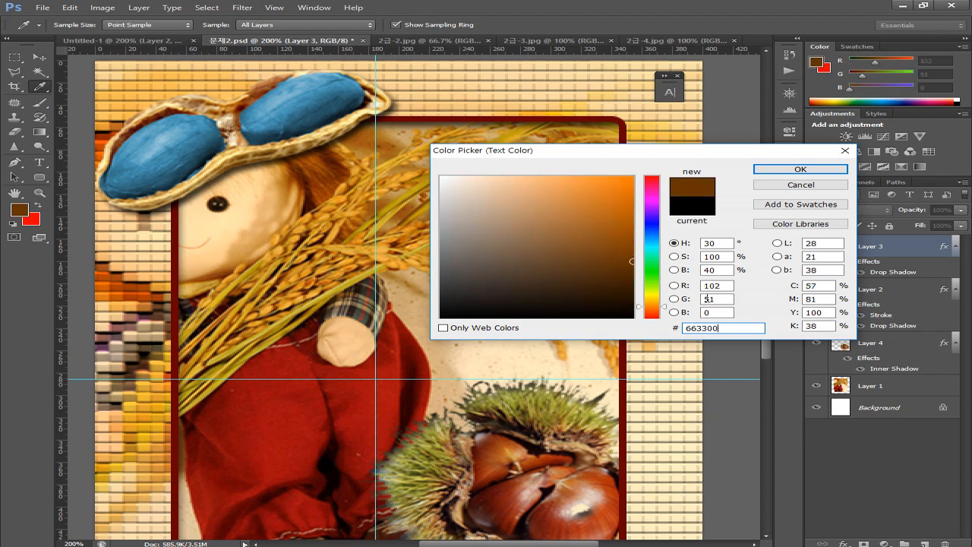
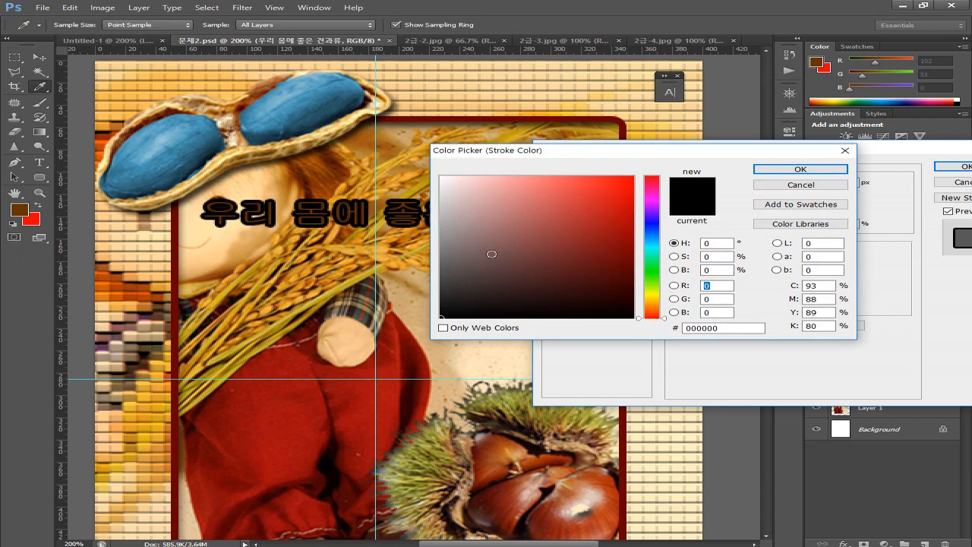
Set the stroke colour to ffffff and apply the white 3 px outside stroke to the title
double_click(717, 327)
type("ㄹㄹㄹ")
left_click_drag(713, 327, 646, 323)
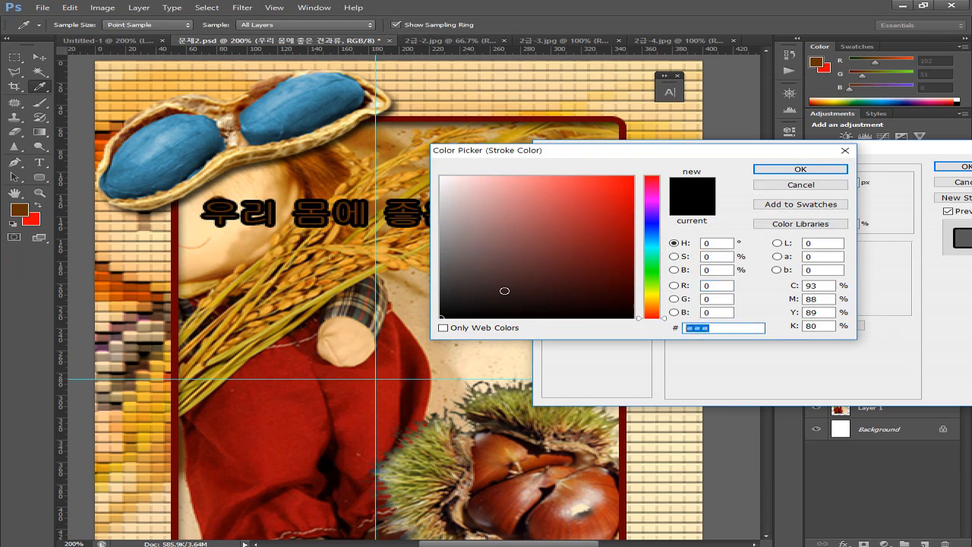
type("ffffff")
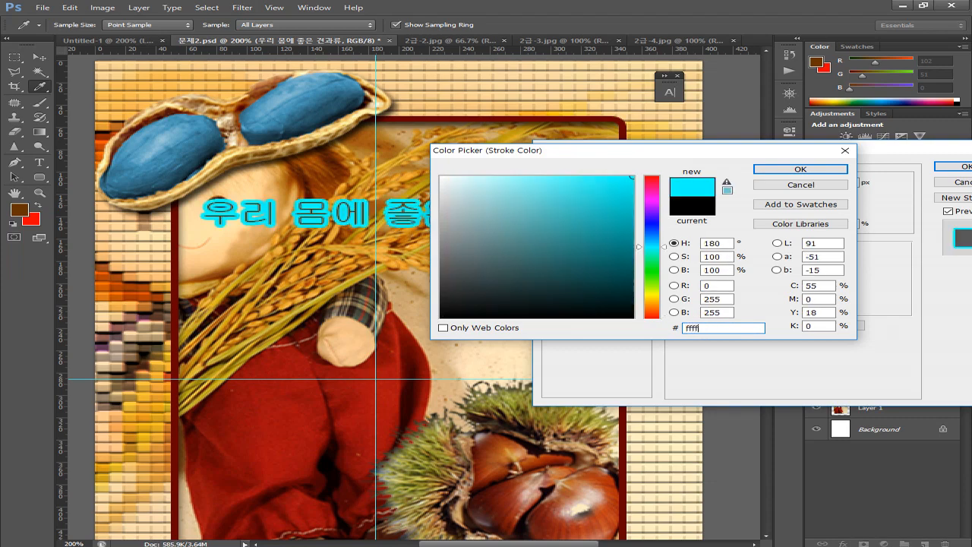
key("Return")
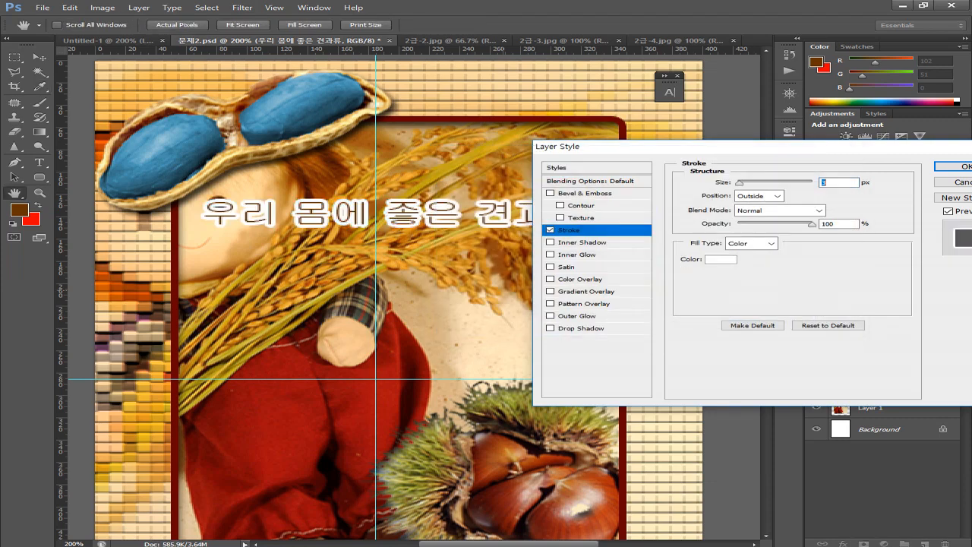
left_click(957, 167)
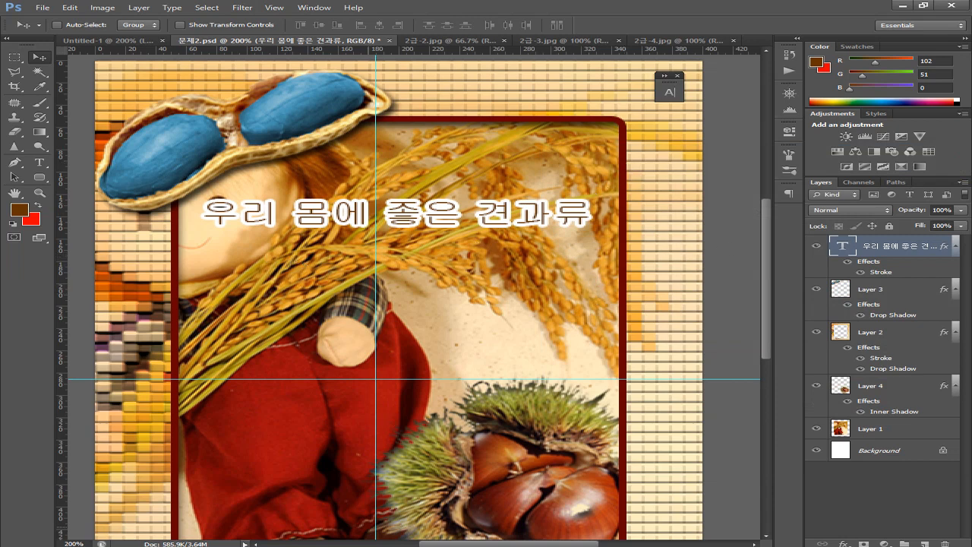
Check the task sheet, review the title's tracking in the Character panel, then collapse the side panels
key("alt+Tab")
double_click(843, 246)
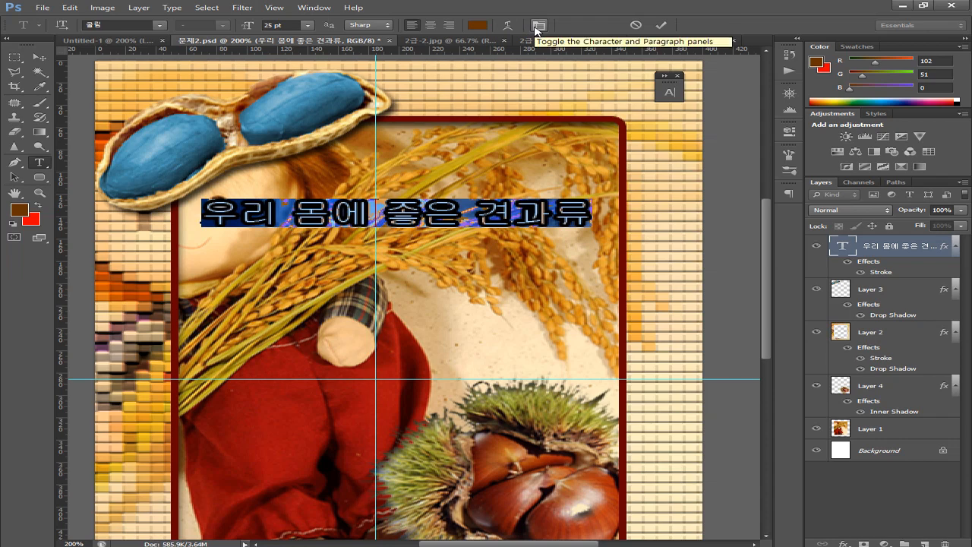
left_click(538, 26)
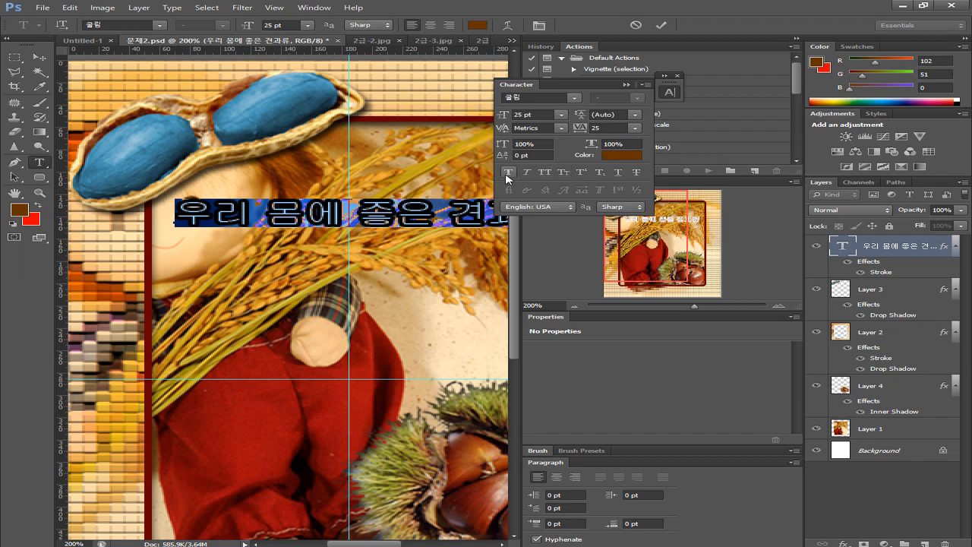
left_click(610, 126)
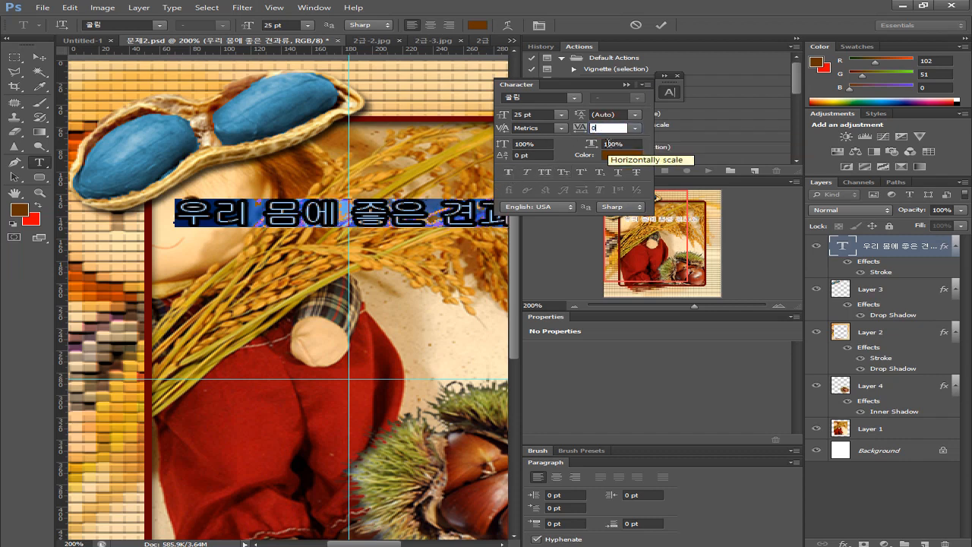
left_click(627, 85)
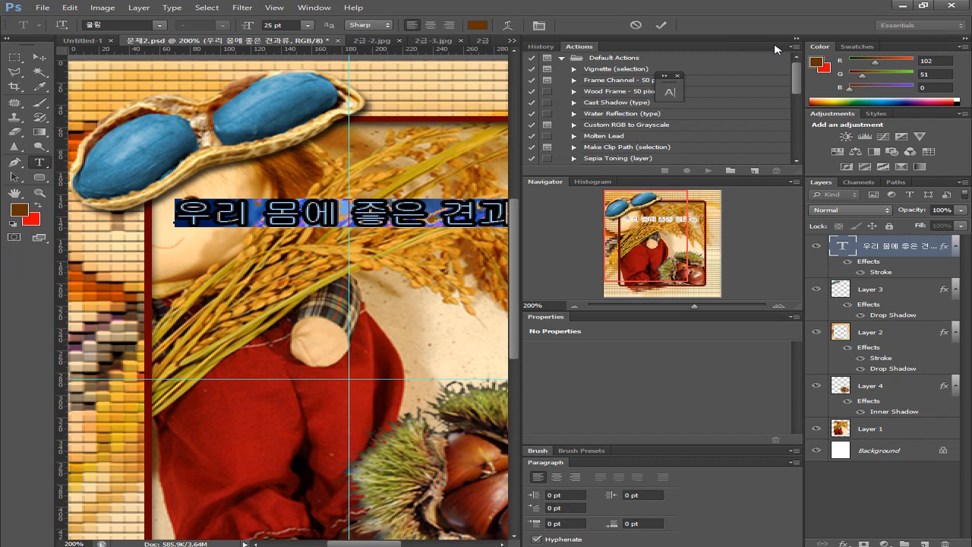
left_click(796, 39)
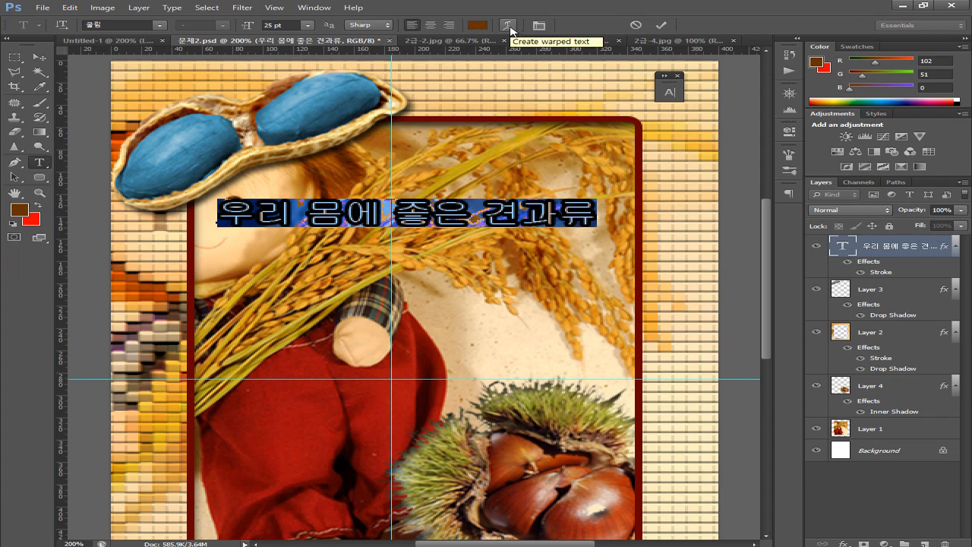
Warp the Korean title with the Arc style at +50 bend and commit the text
left_click(509, 26)
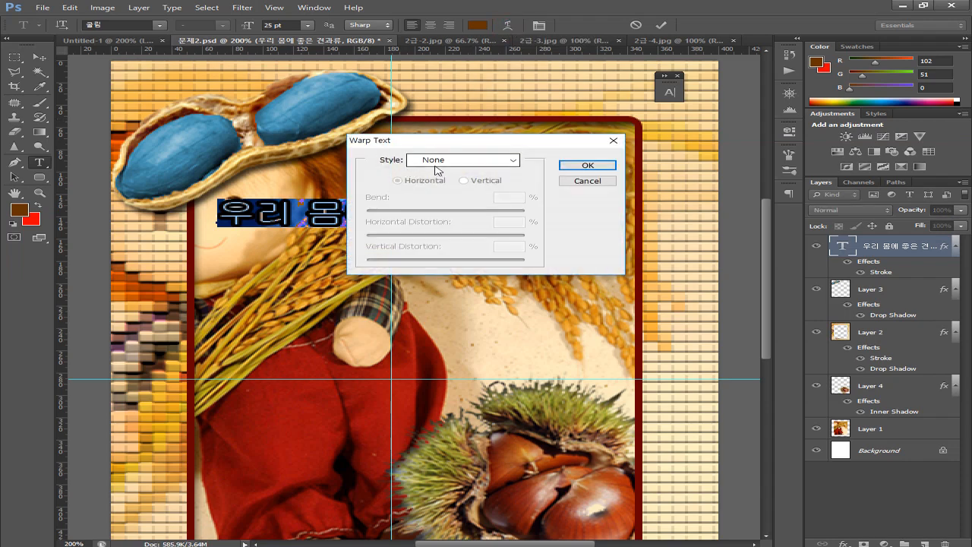
left_click(439, 161)
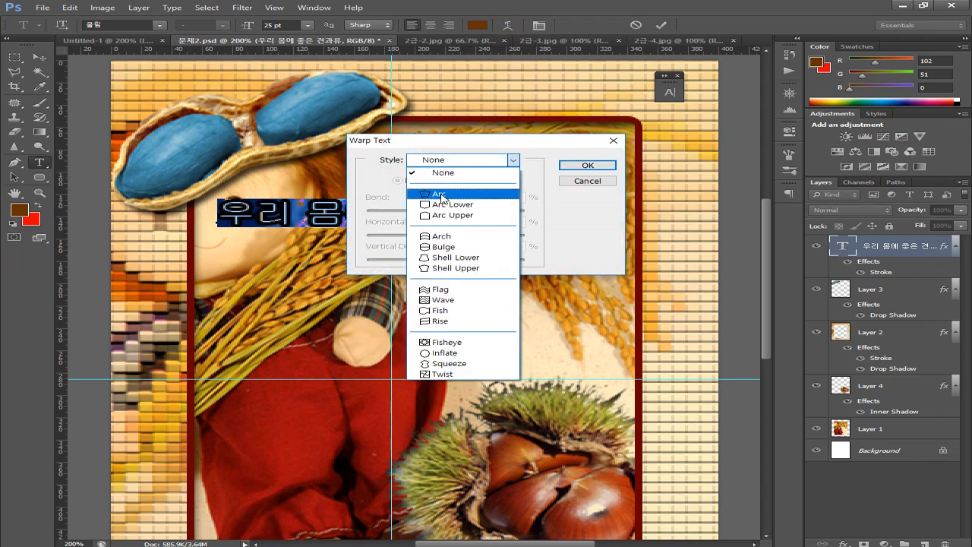
left_click(441, 195)
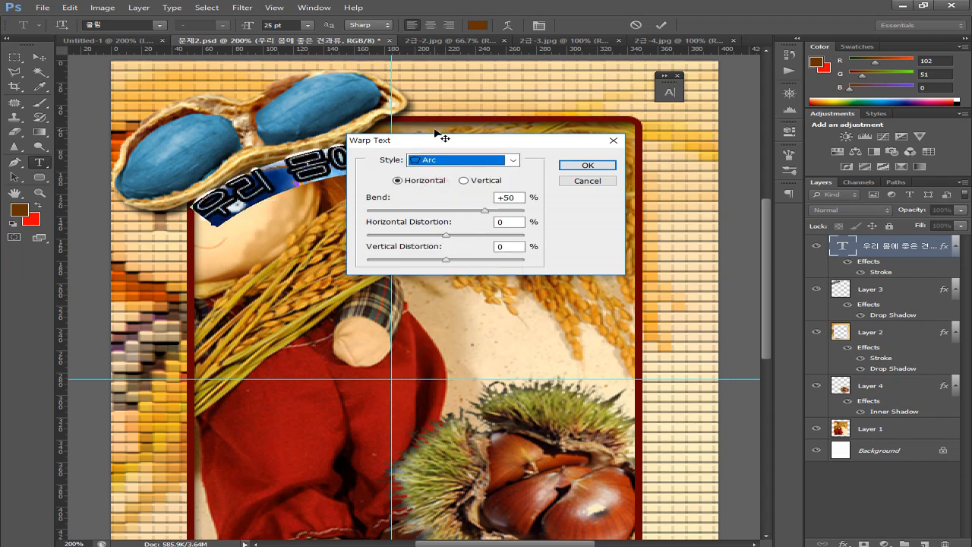
left_click_drag(507, 145, 440, 332)
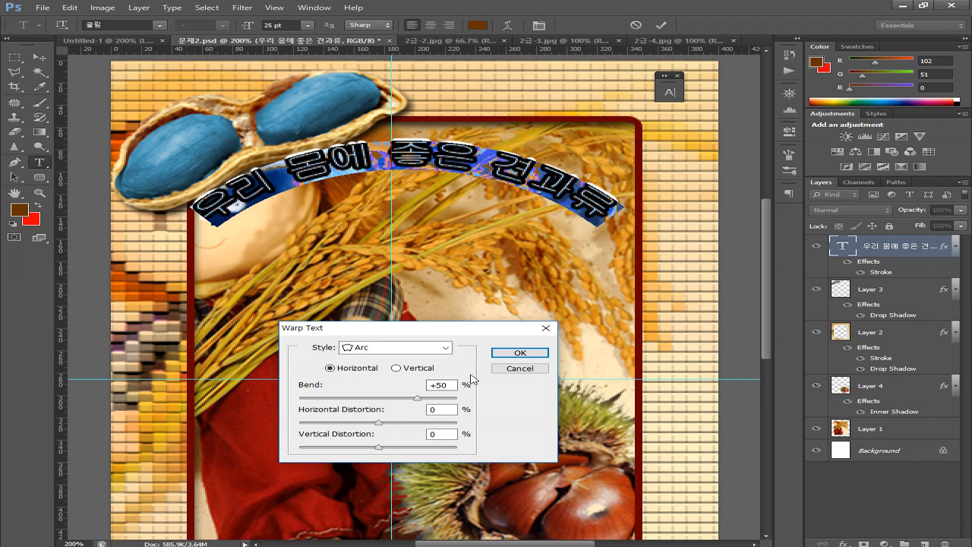
left_click(508, 353)
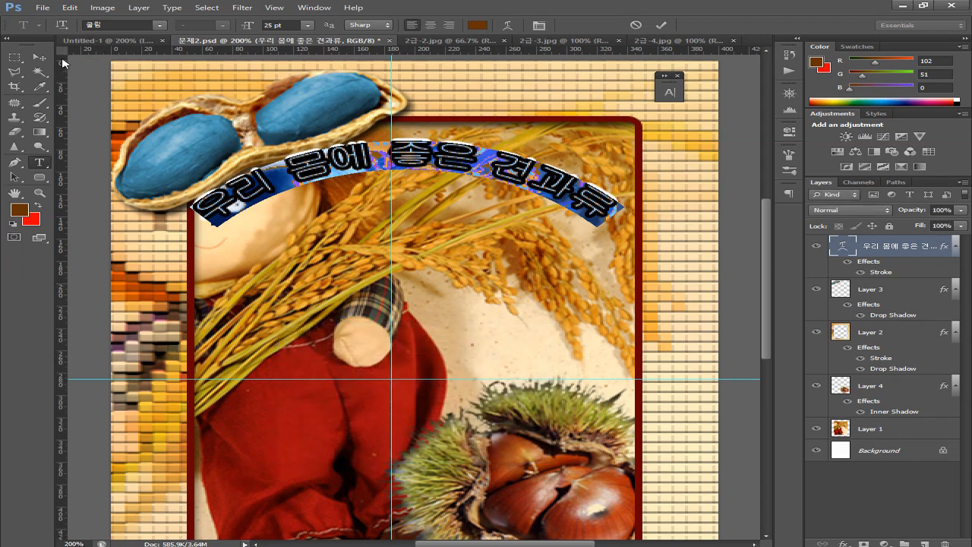
left_click(47, 59)
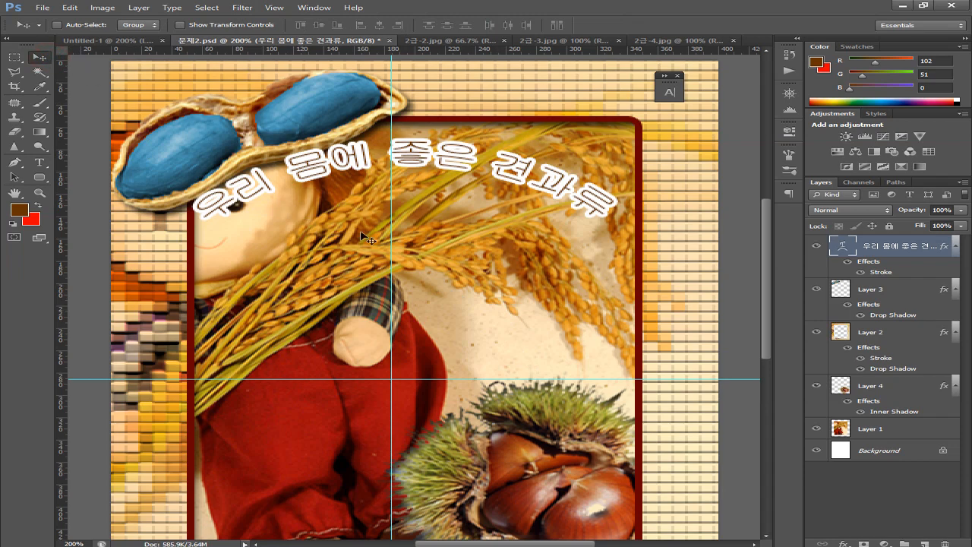
Switch to Untitled-1 and pan to show the Korean title and the doll's face
left_click(106, 40)
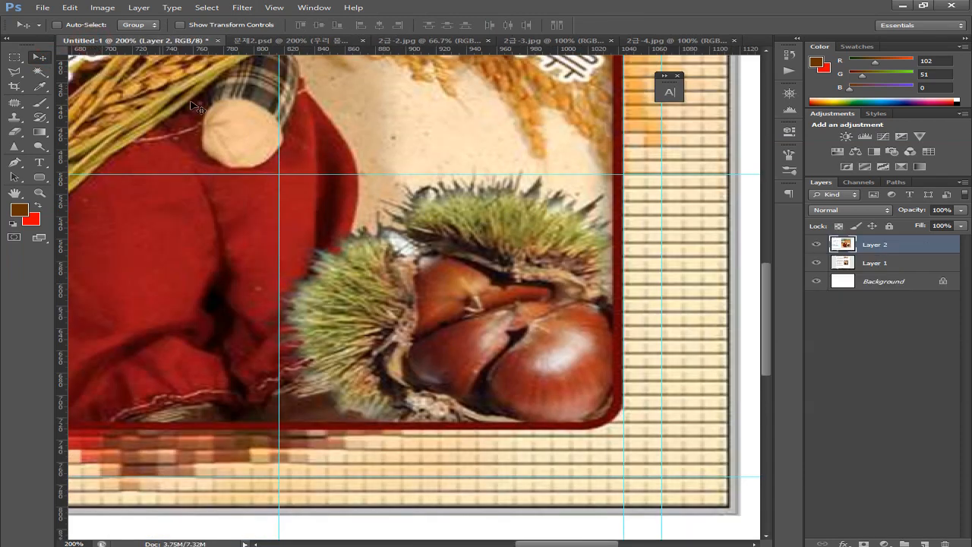
left_click_drag(430, 168, 473, 285)
left_click_drag(430, 231, 573, 348)
left_click_drag(434, 256, 408, 308)
left_click_drag(395, 258, 396, 278)
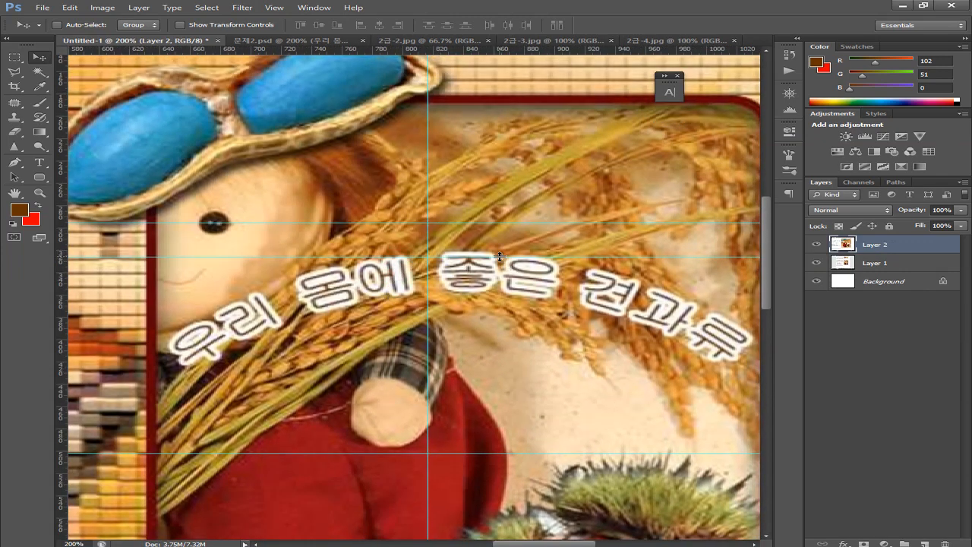
Place horizontal guides bracketing the arced title, around Y 319, 423 and 523 px
left_click_drag(504, 257, 514, 249)
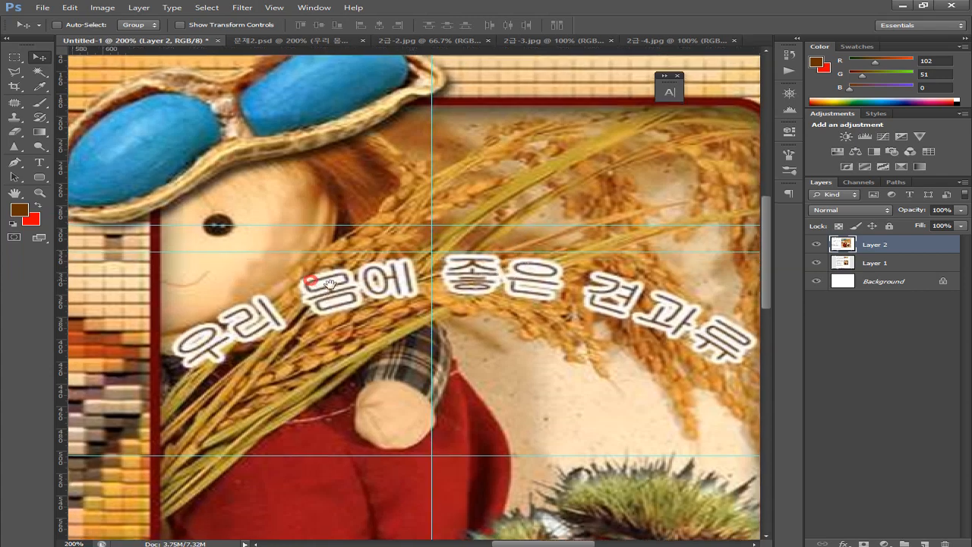
left_click_drag(164, 281, 389, 302)
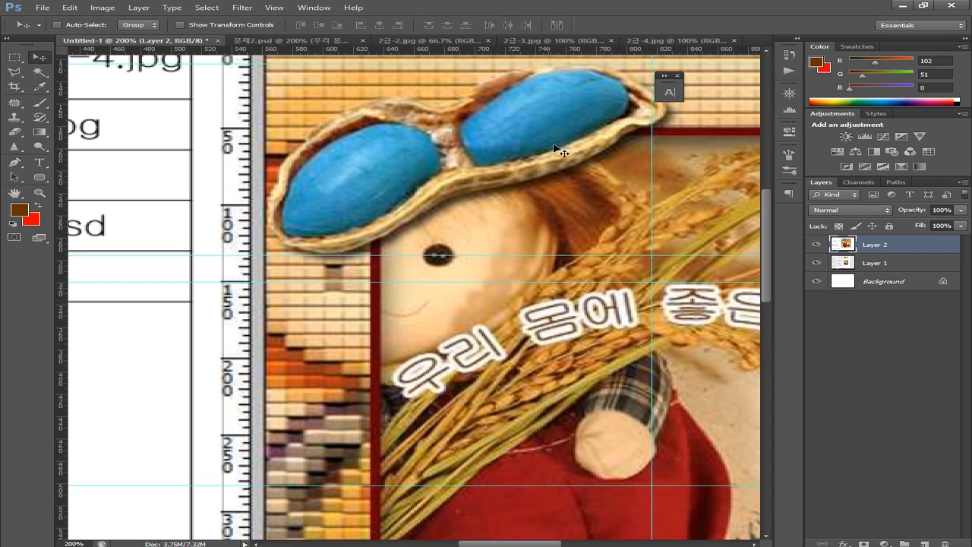
left_click_drag(535, 255, 517, 398)
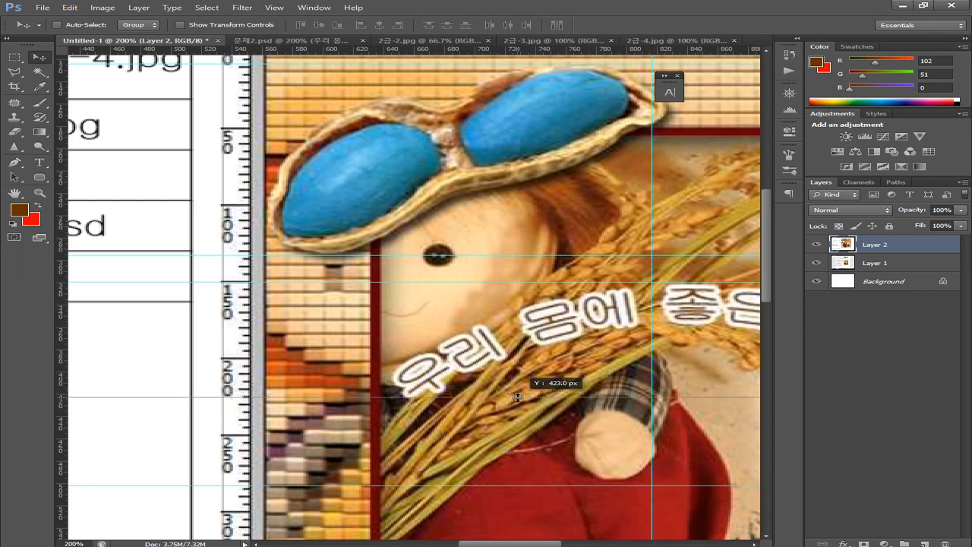
left_click_drag(517, 397, 519, 397)
left_click_drag(646, 384, 395, 393)
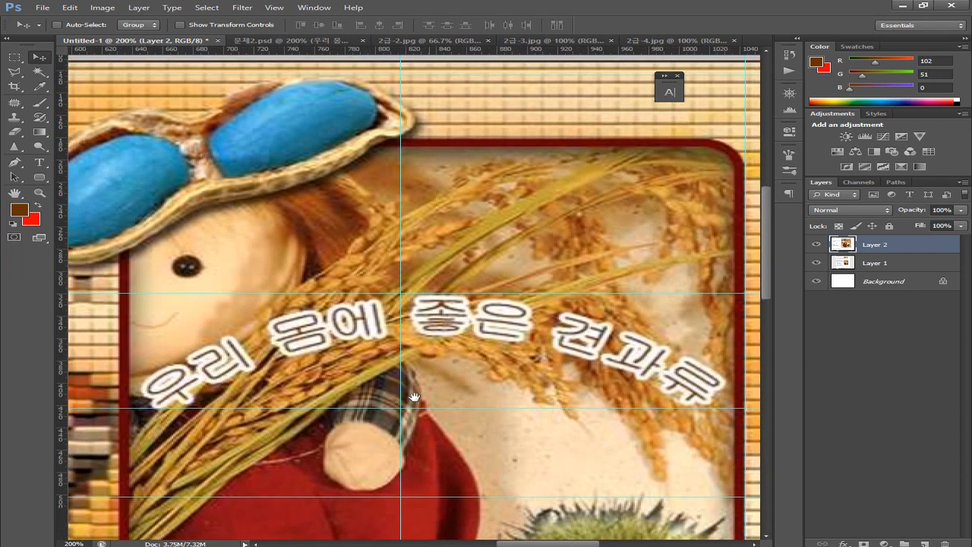
scroll(335, 308, "left", 5)
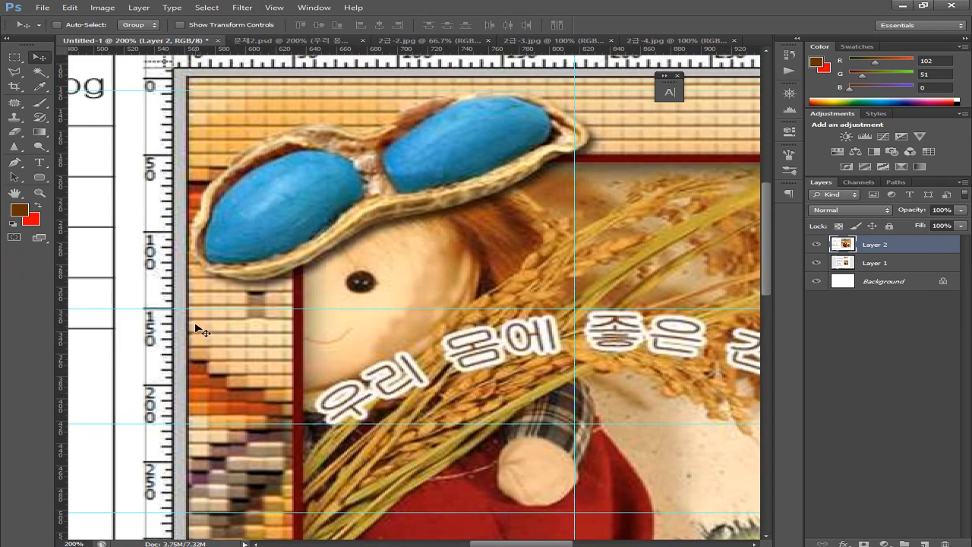
In 문제2.psd, zoom in, set horizontal guides at the title's top and bottom, and position the title between them
left_click(289, 41)
key("ctrl+plus")
key("ctrl+plus")
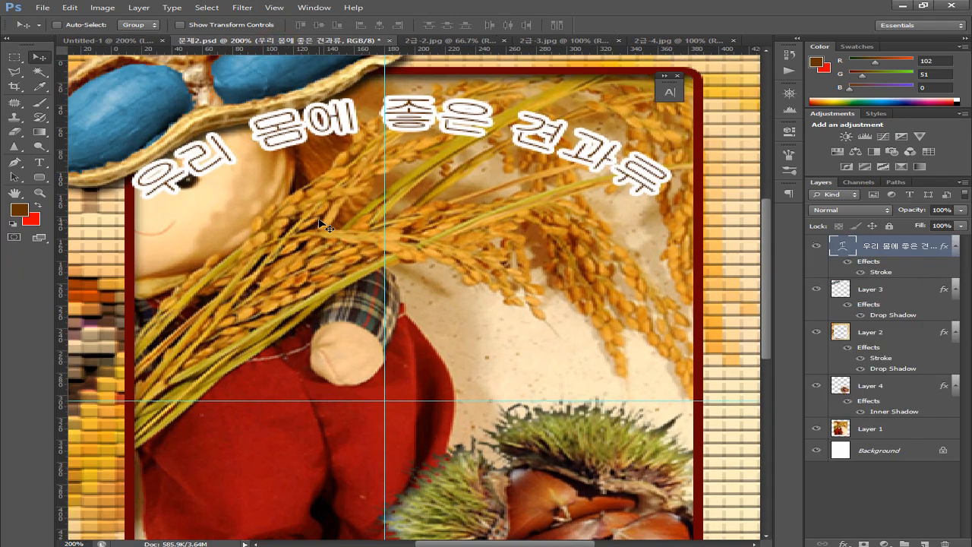
key("ctrl+plus")
left_click_drag(294, 152, 451, 303)
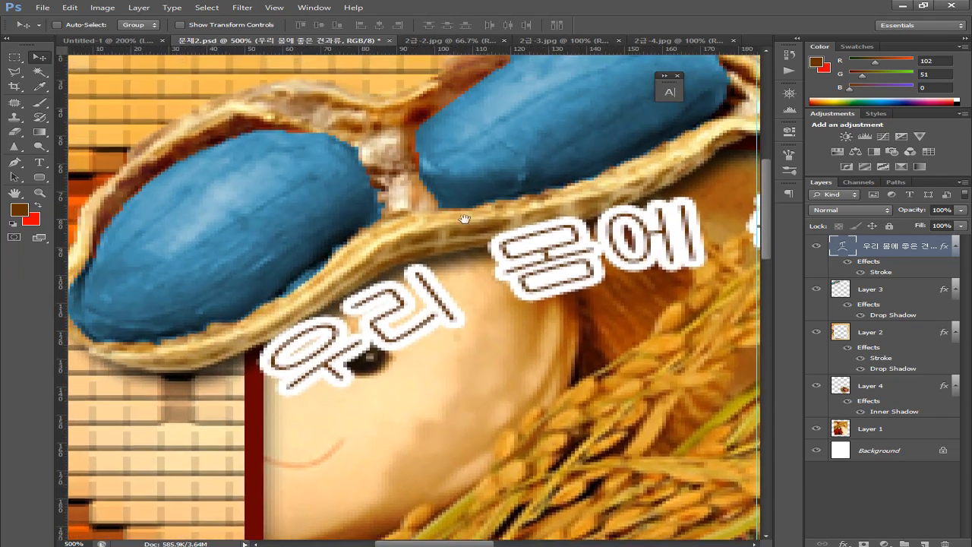
left_click_drag(465, 50, 458, 415)
left_click_drag(386, 435, 413, 282)
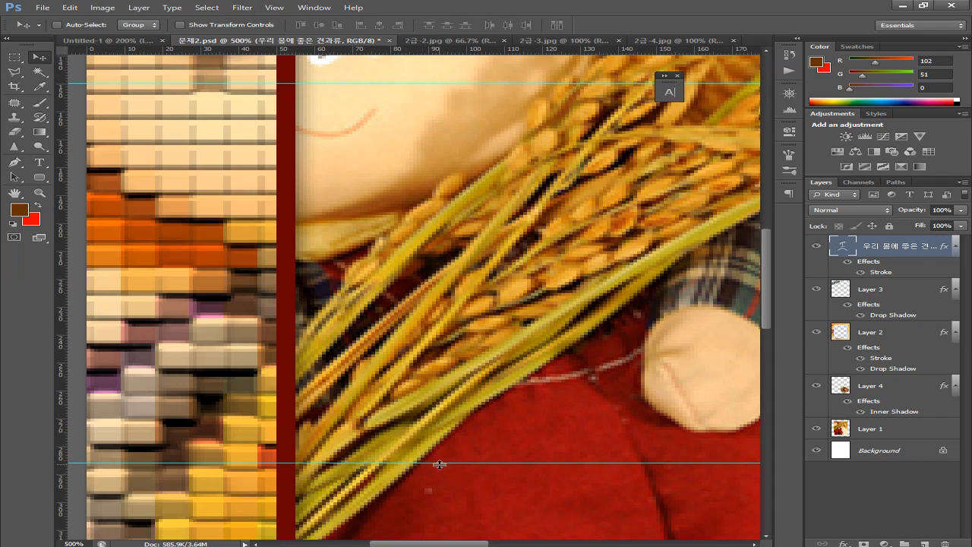
left_click_drag(439, 464, 520, 288)
left_click_drag(559, 235, 445, 376)
left_click_drag(393, 145, 408, 352)
left_click_drag(483, 357, 332, 371)
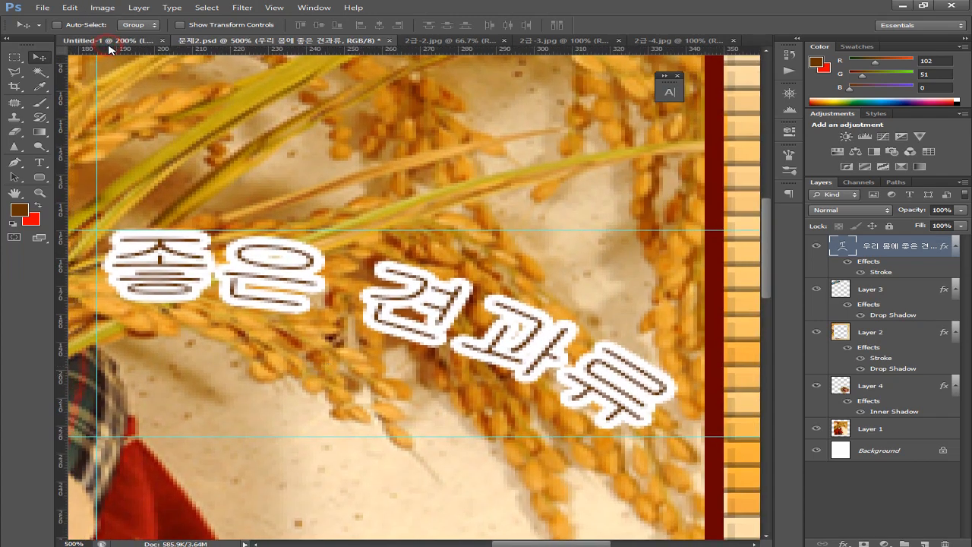
In Untitled-1, add vertical guides marking the arced title's left and right ends
left_click(113, 41)
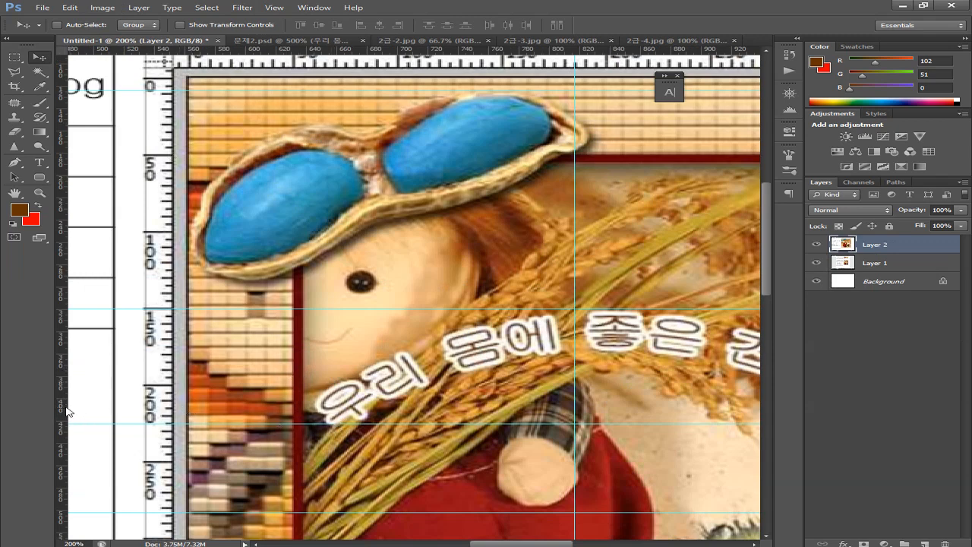
left_click_drag(66, 411, 317, 415)
left_click_drag(411, 284, 408, 337)
left_click_drag(506, 392, 169, 399)
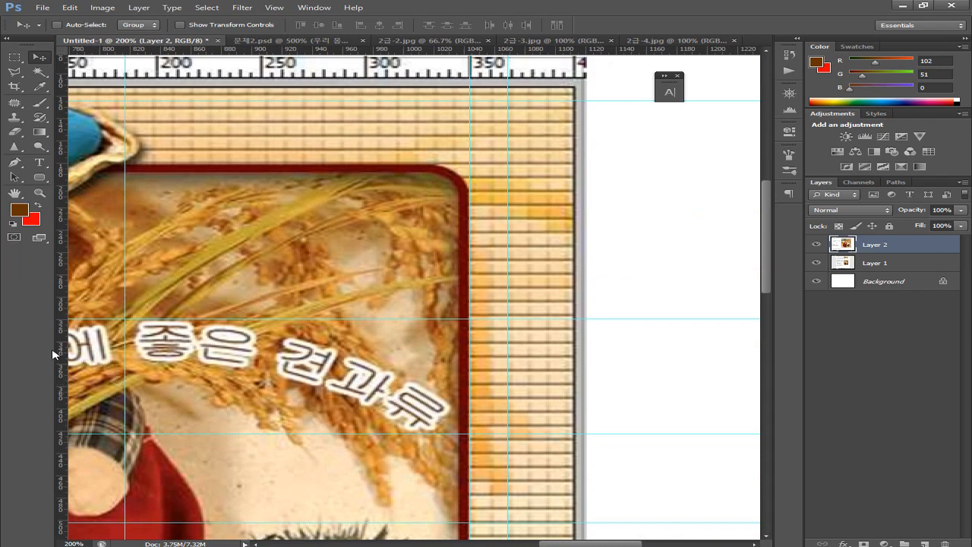
left_click_drag(63, 357, 448, 402)
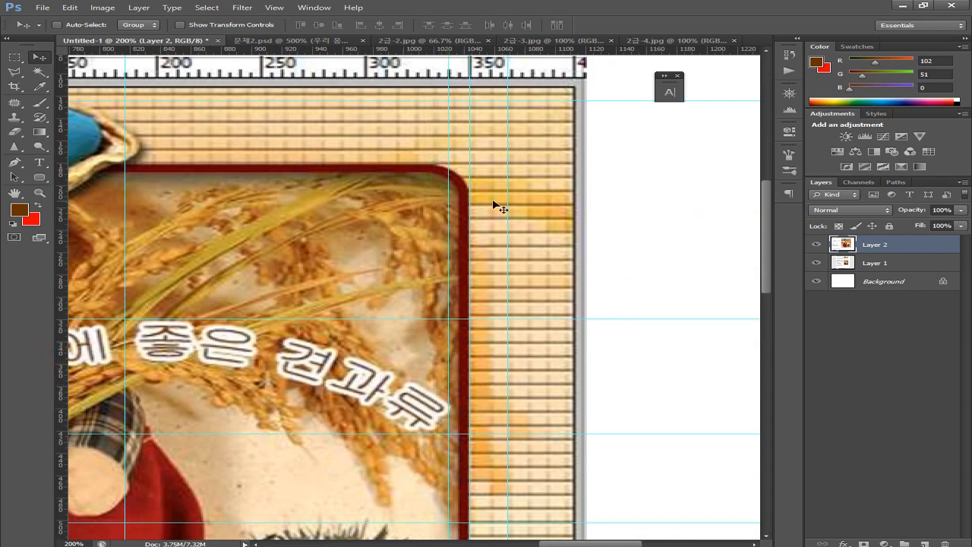
In 문제2.psd, add vertical guides near X 329 and 61 px and nudge the title right
left_click(272, 41)
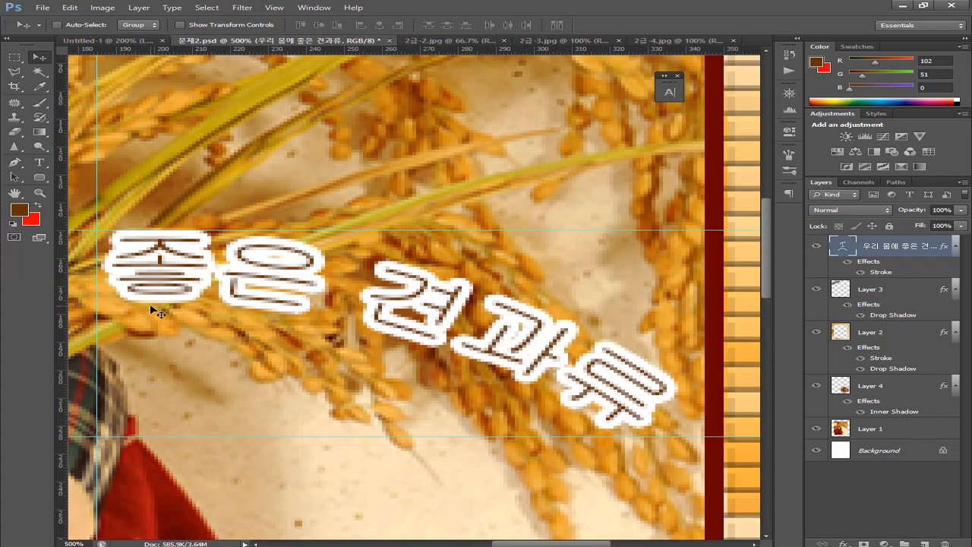
left_click_drag(64, 304, 685, 301)
key("Right")
key("Right")
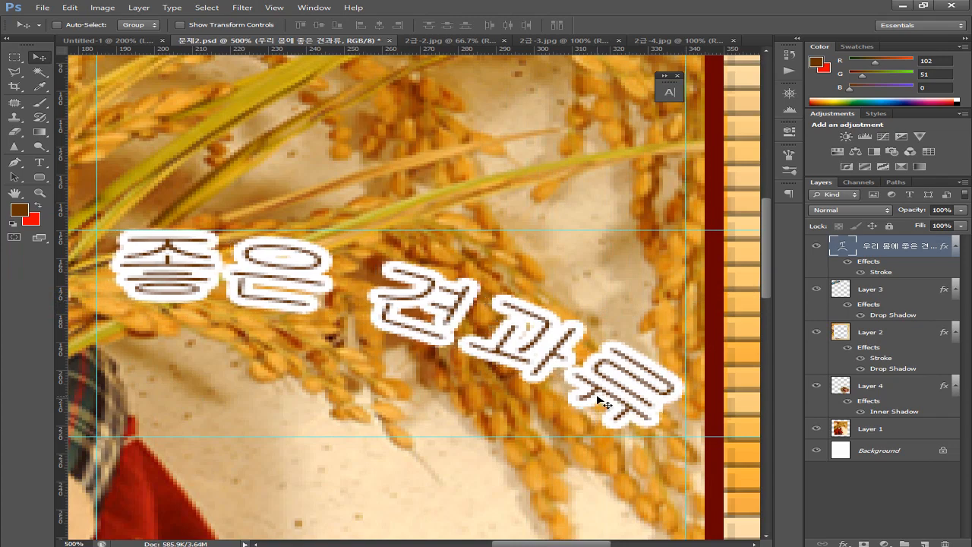
scroll(470, 387, "left", 10)
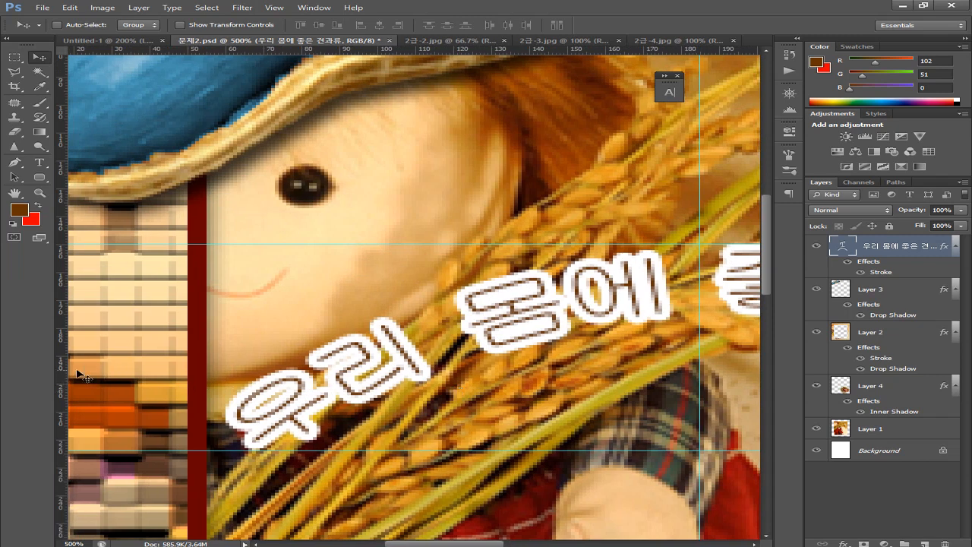
left_click_drag(65, 385, 229, 395)
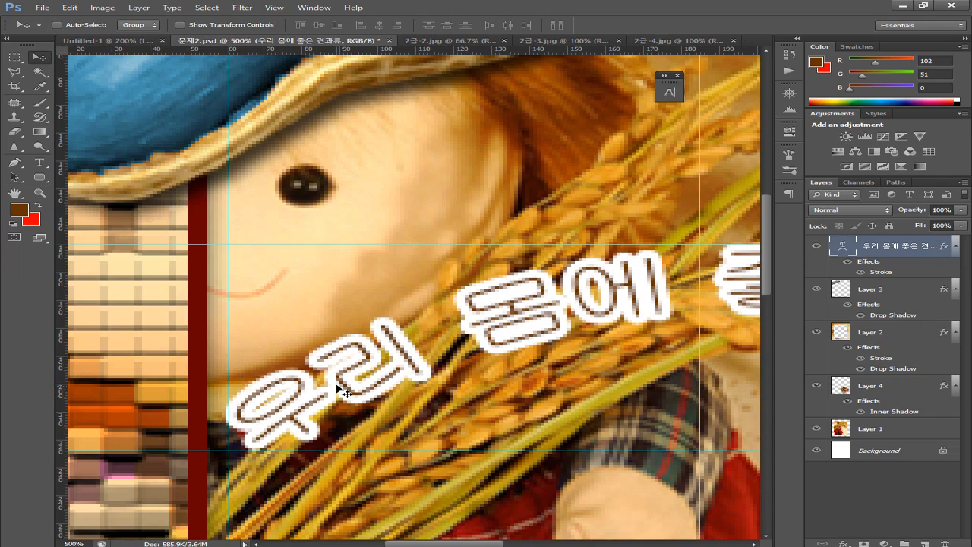
key("ctrl+minus")
key("ctrl+minus")
key("ctrl+minus")
key("ctrl+minus")
key("ctrl+minus")
key("ctrl+minus")
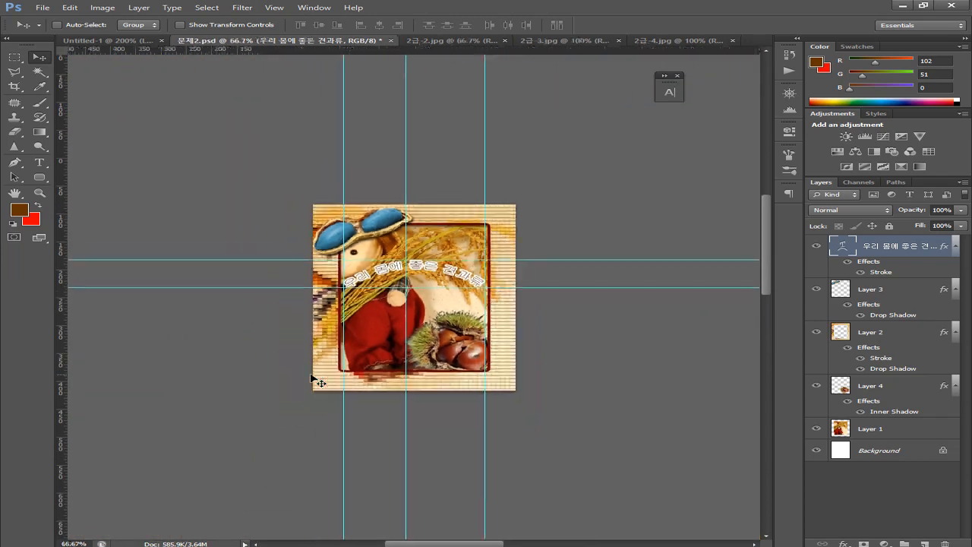
key("ctrl+plus")
key("ctrl+plus")
key("ctrl+plus")
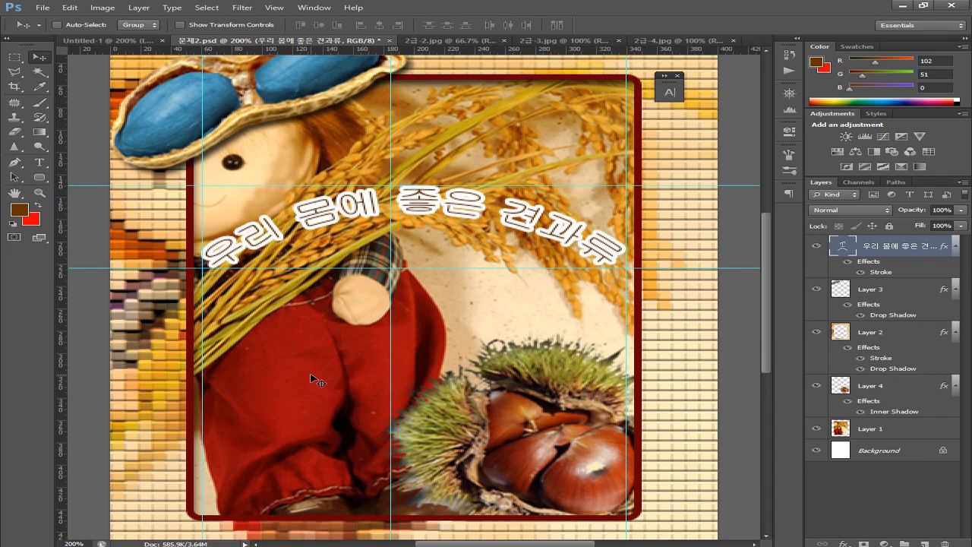
key("ctrl+minus")
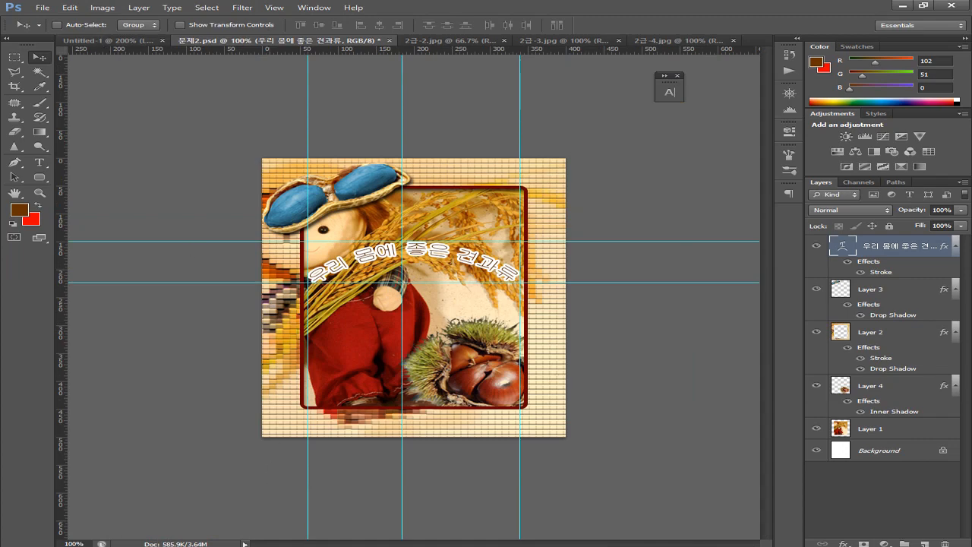
key("alt+Tab")
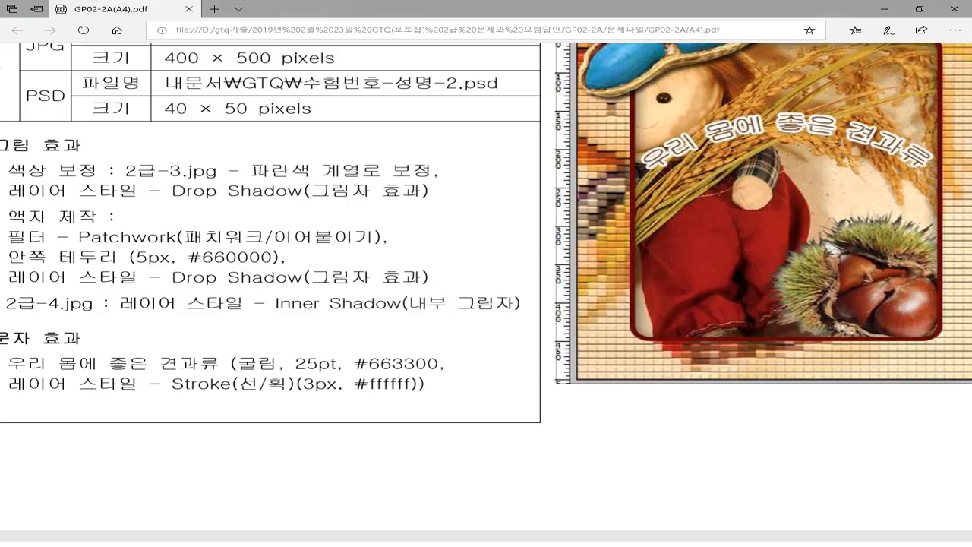
scroll(478, 325, "up", 3)
scroll(477, 326, "right", 3)
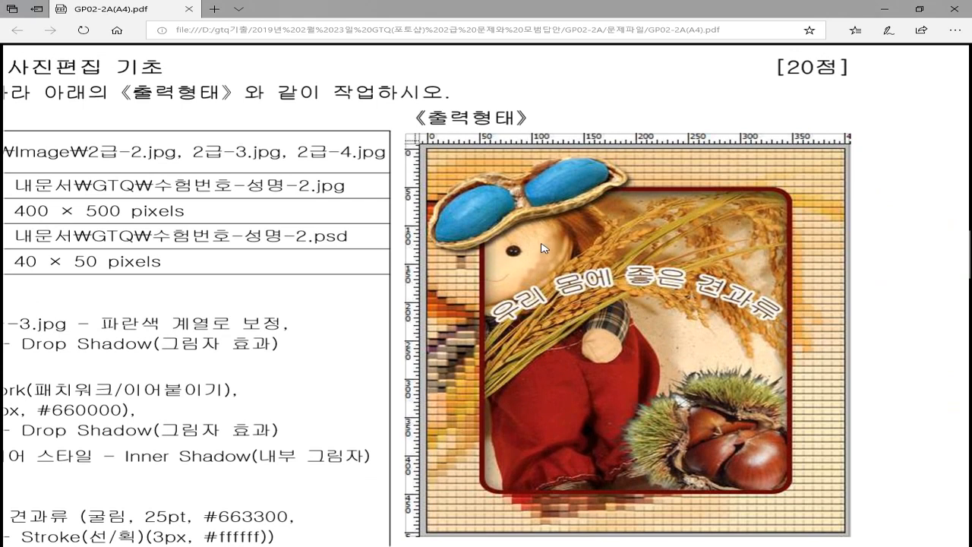
scroll(551, 305, "down", 1)
key("alt+Tab")
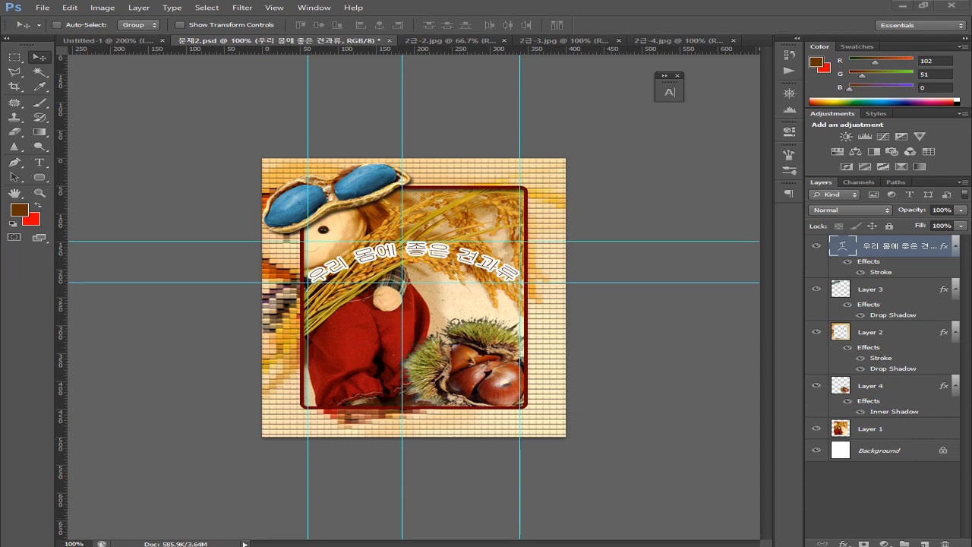
key("alt+Tab")
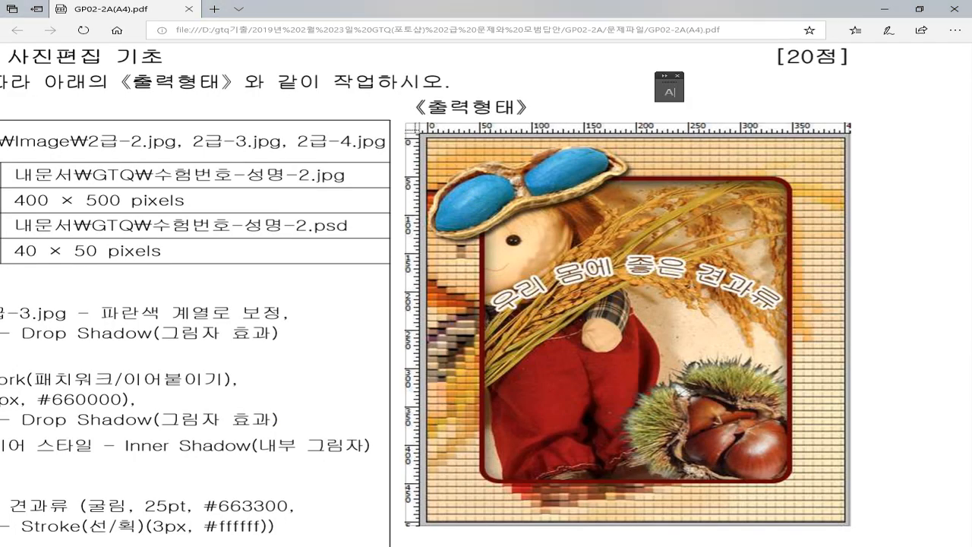
key("alt+Tab")
key("alt+Tab")
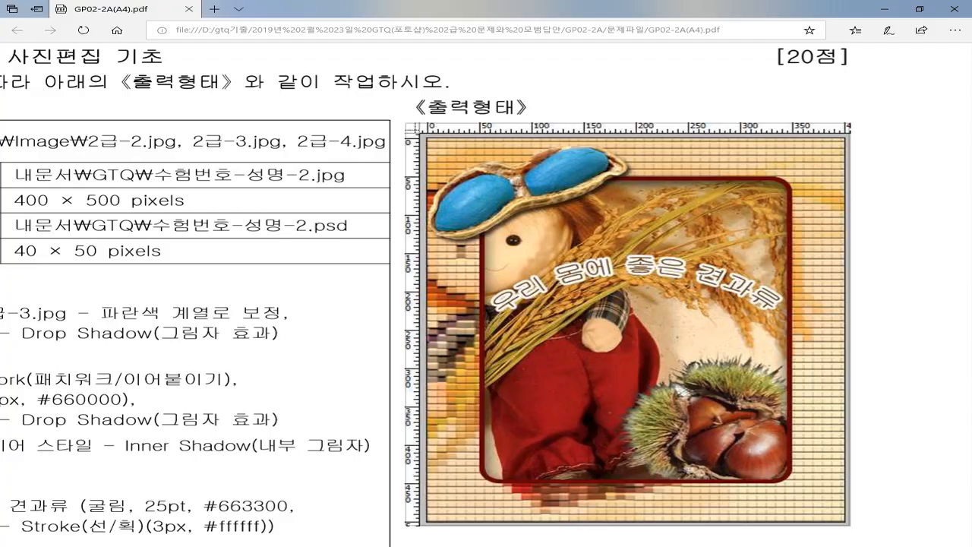
key("alt+Tab")
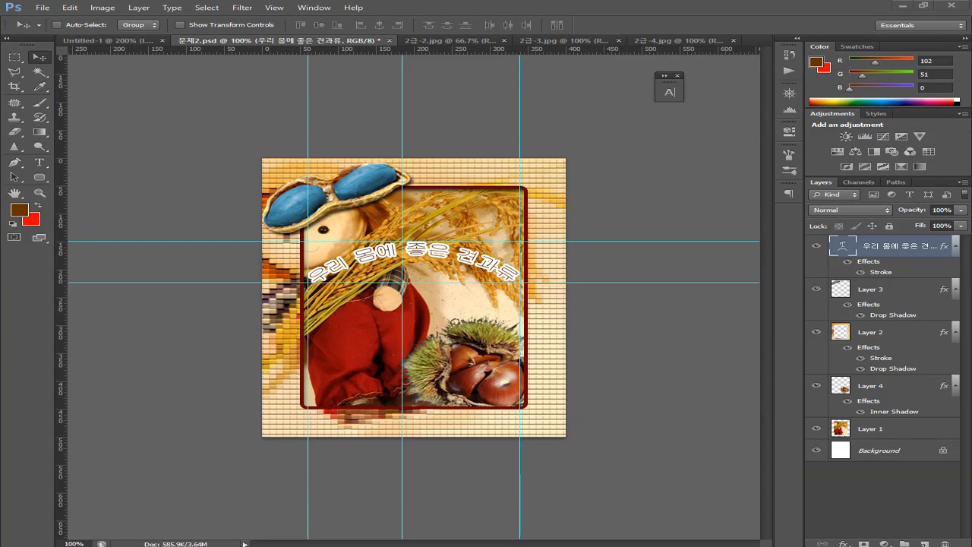
key("alt+Tab")
key("alt+Tab")
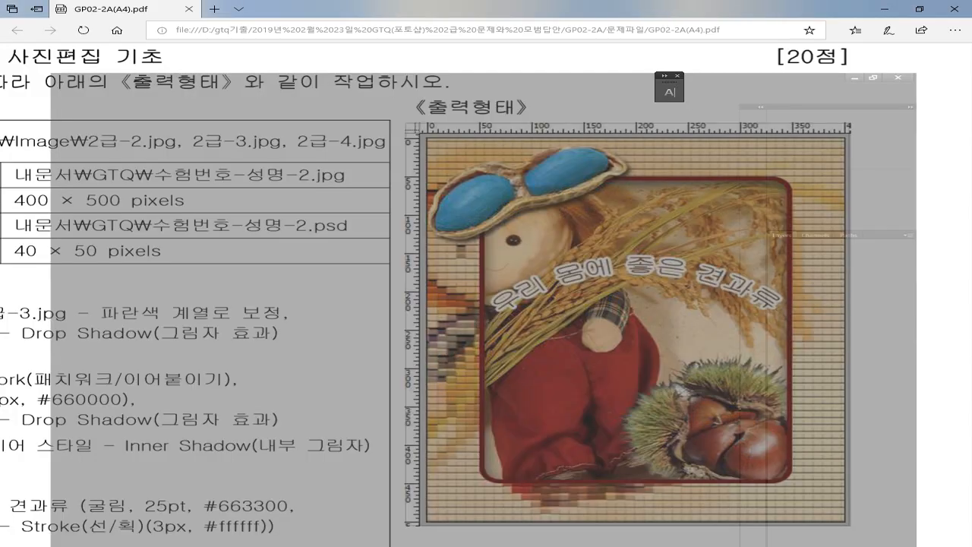
key("alt+Tab")
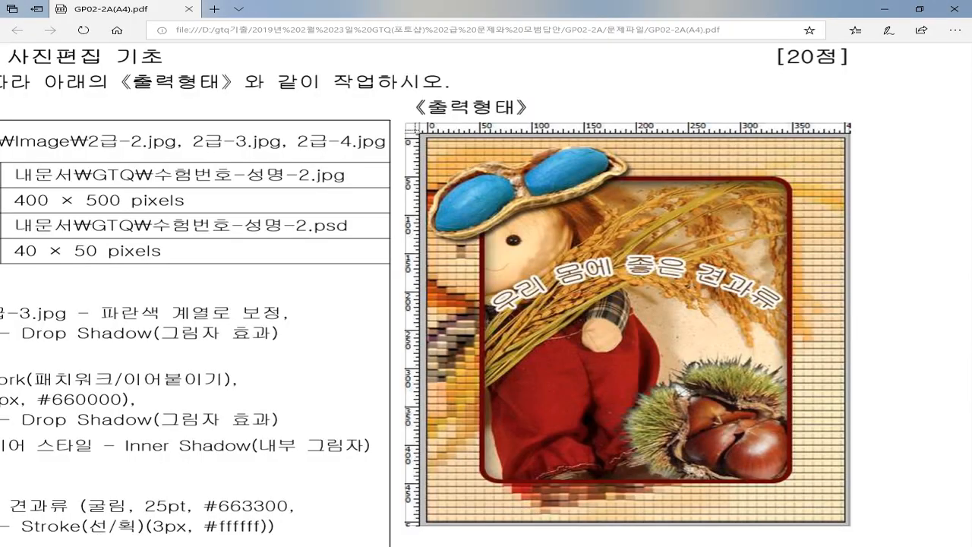
key("alt+Tab")
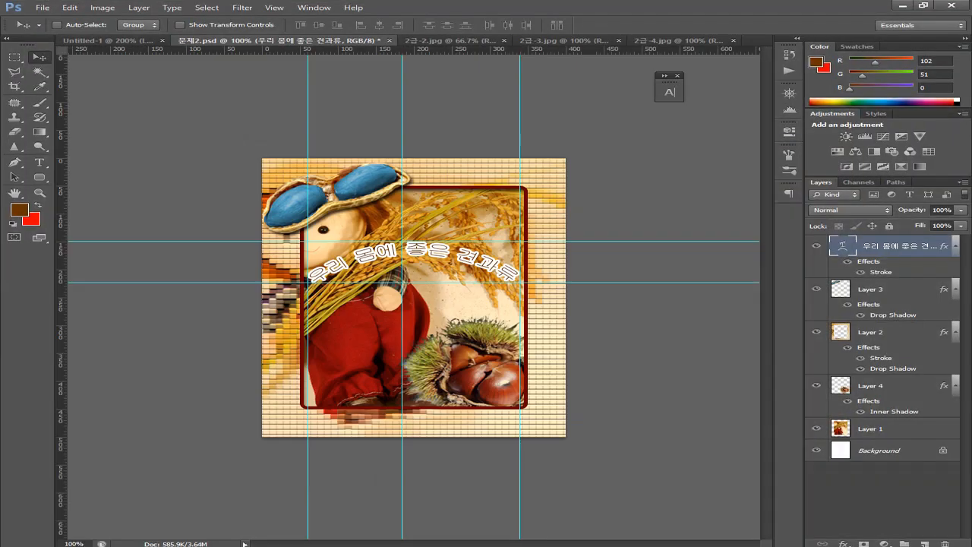
key("alt+Tab")
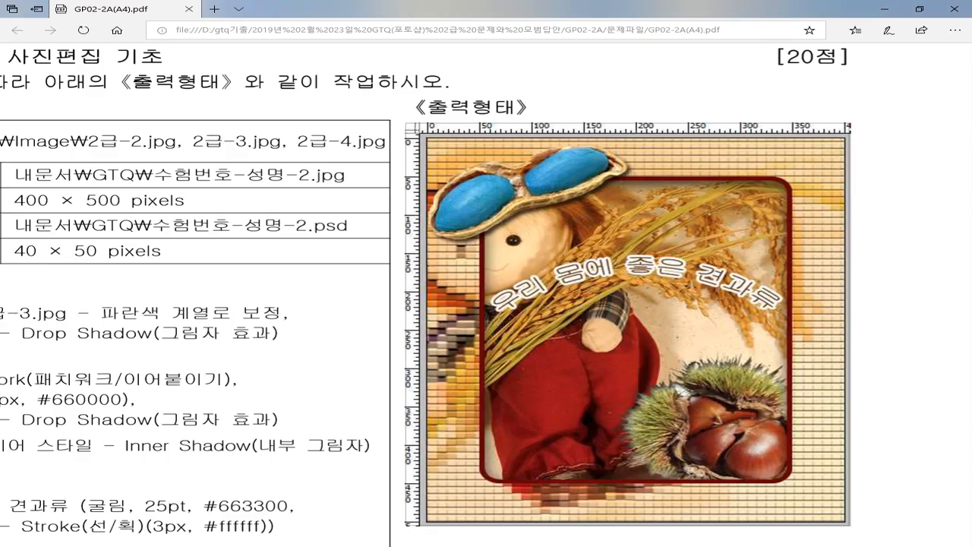
key("alt+Tab")
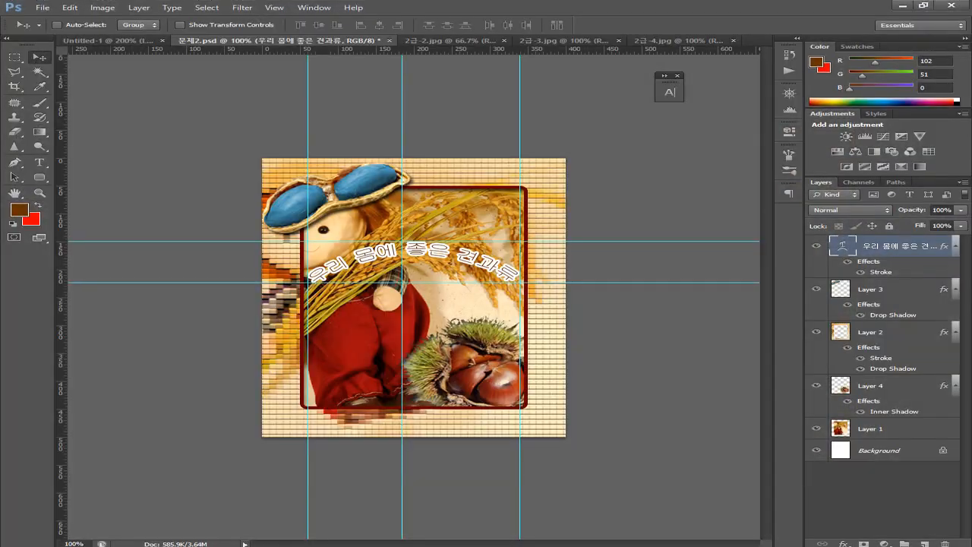
key("alt+Tab")
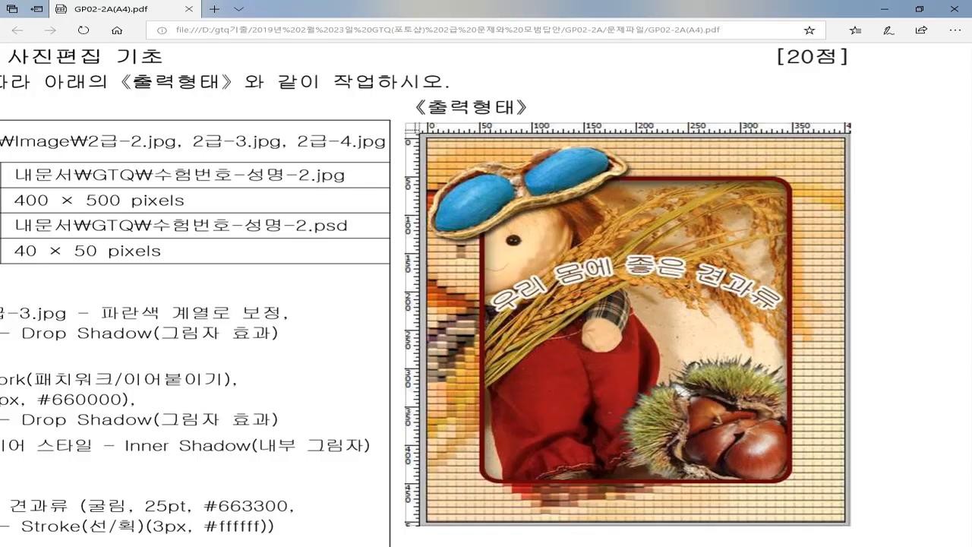
key("alt+Tab")
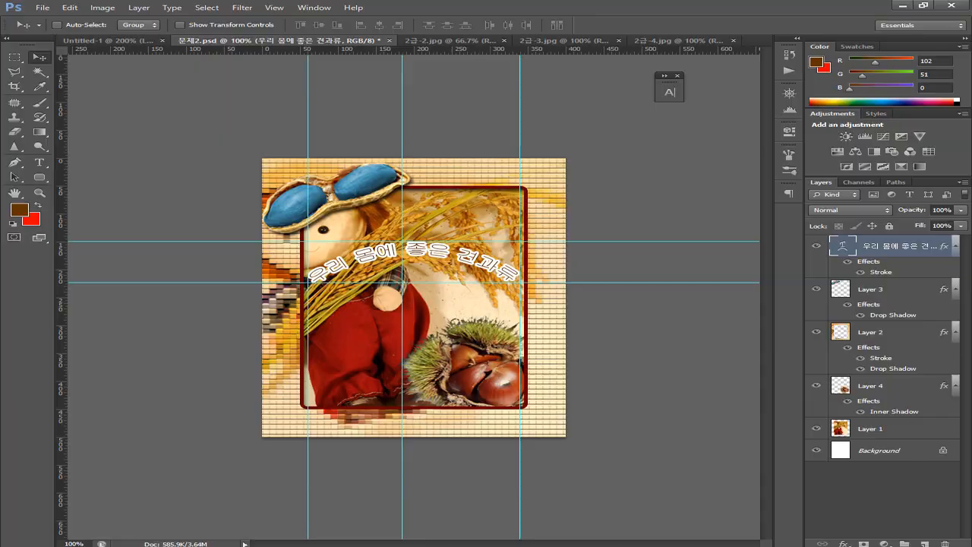
key("alt+Tab")
key("alt+Tab")
Clear all guides and save the composite as PSD, confirming the compatibility options
left_click(275, 8)
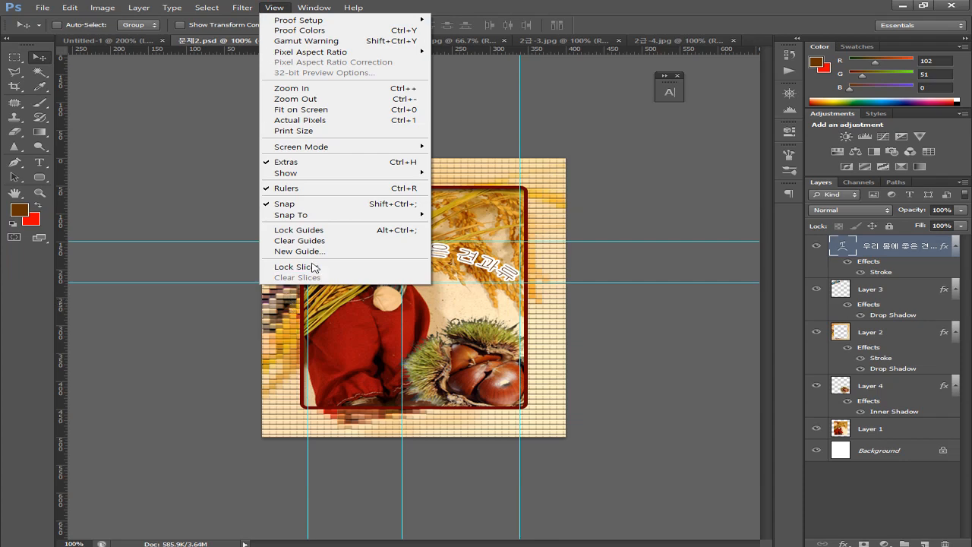
left_click(301, 240)
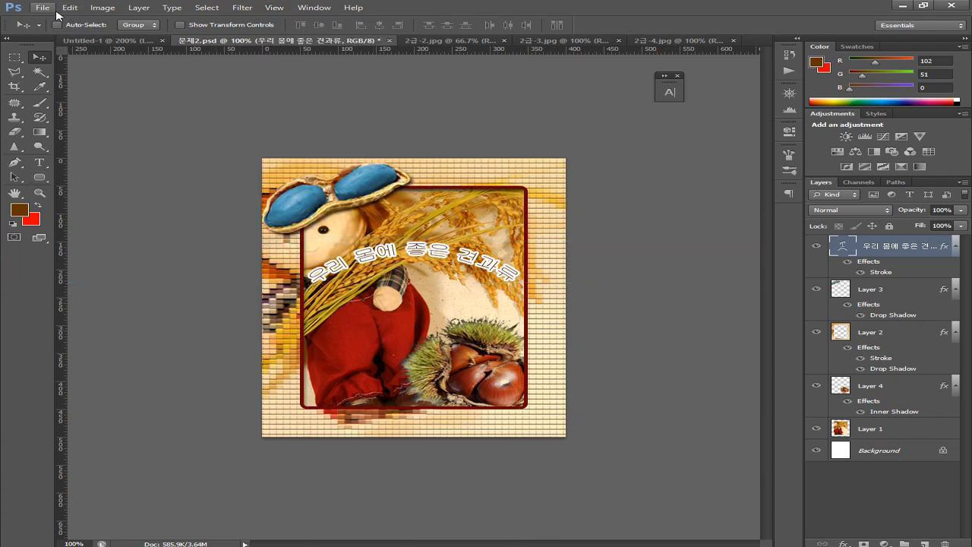
left_click(43, 7)
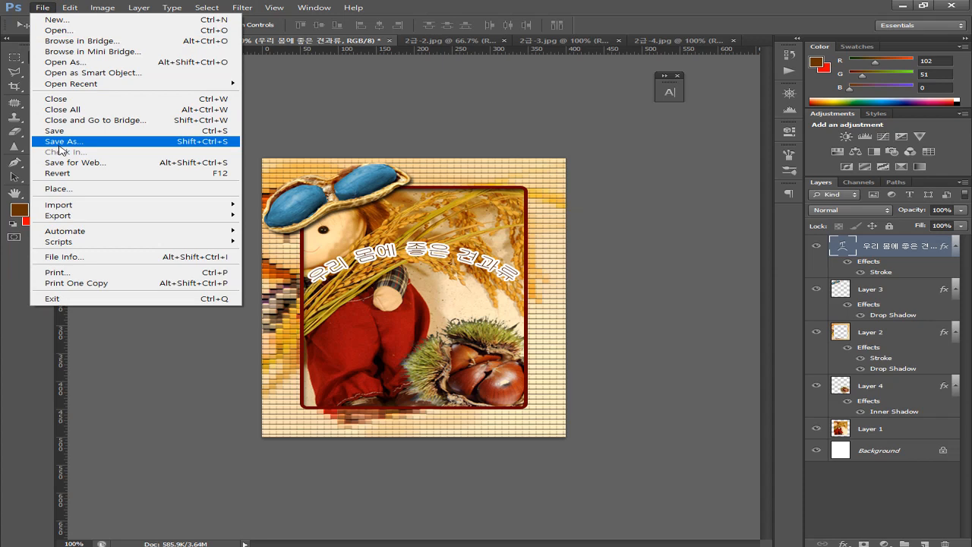
left_click(78, 131)
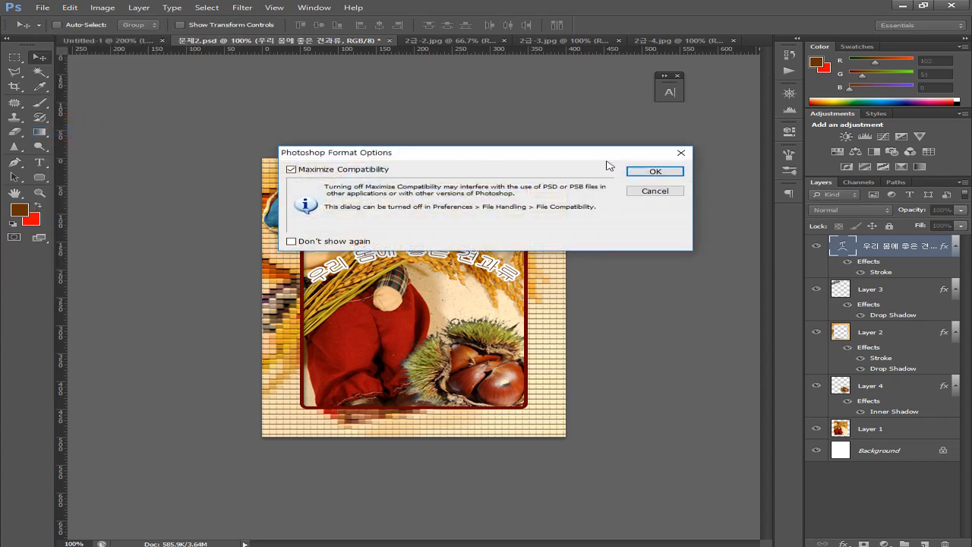
left_click(646, 174)
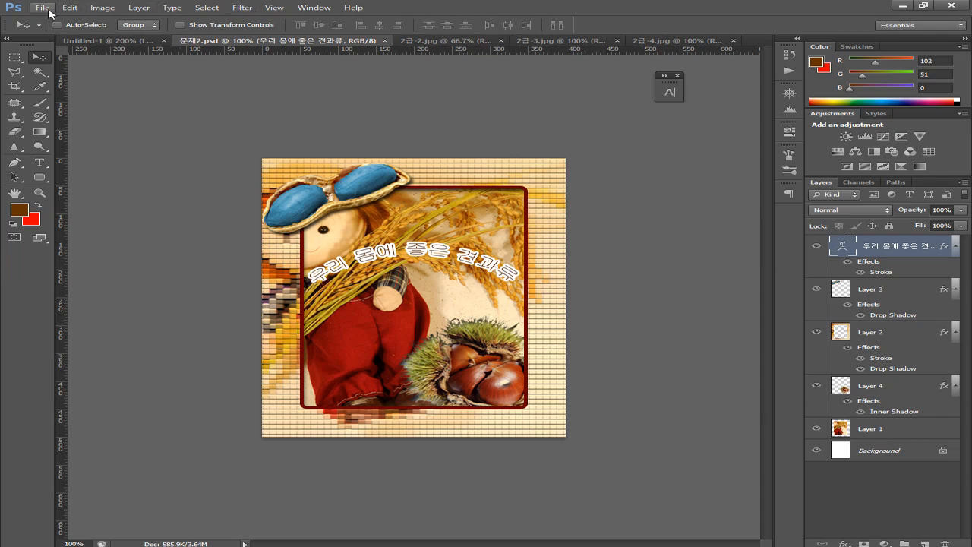
Save a JPEG copy named with the candidate's number and name ending -2, at quality 8
left_click(43, 8)
left_click(74, 139)
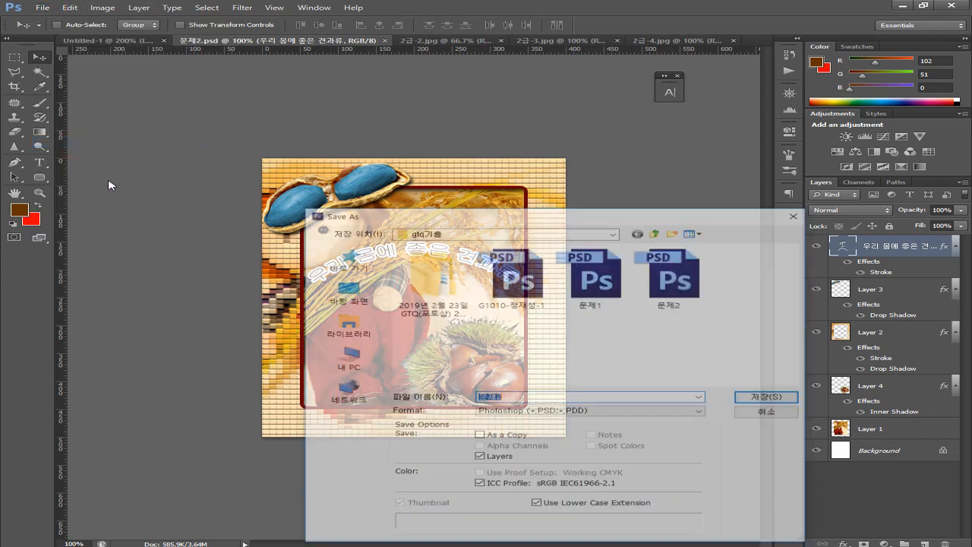
left_click(494, 412)
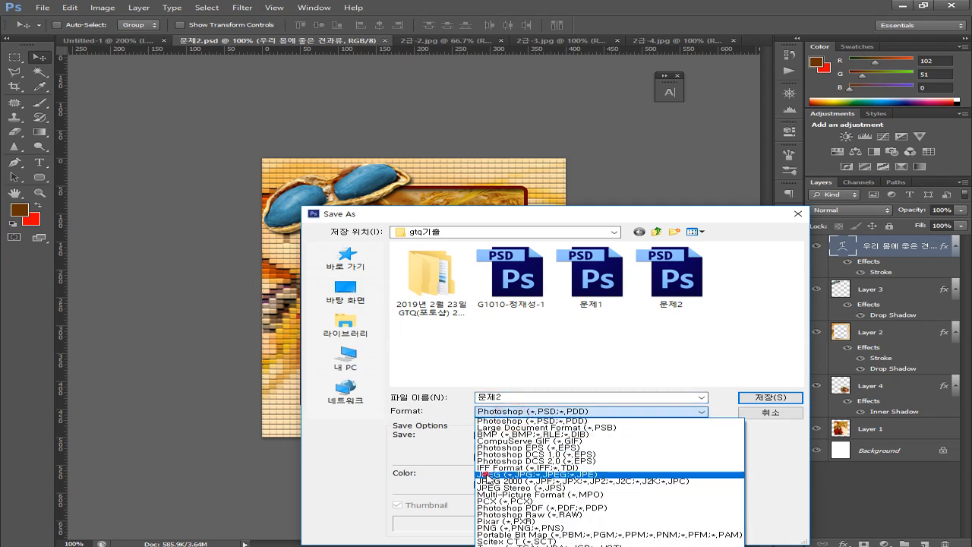
left_click(486, 475)
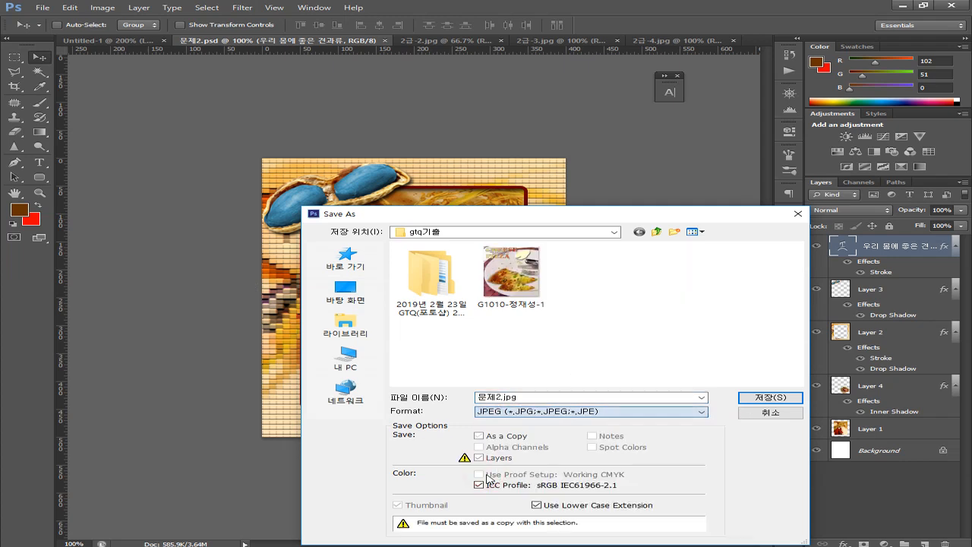
left_click(525, 411)
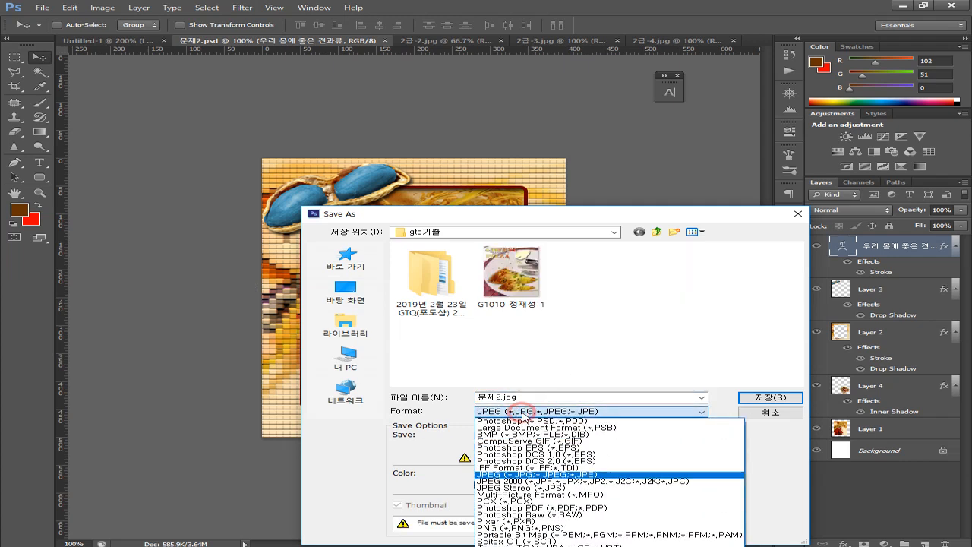
left_click(509, 476)
double_click(527, 398)
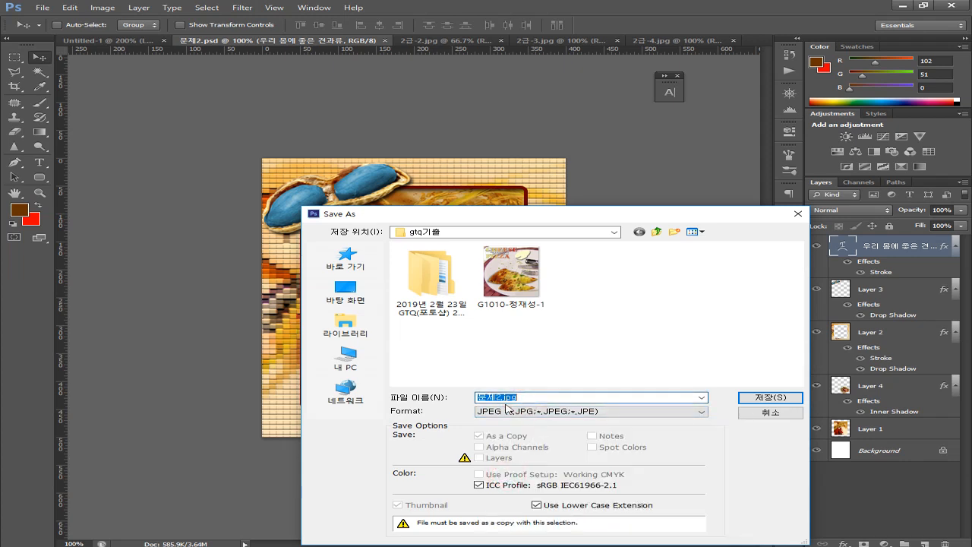
type("ㅁ")
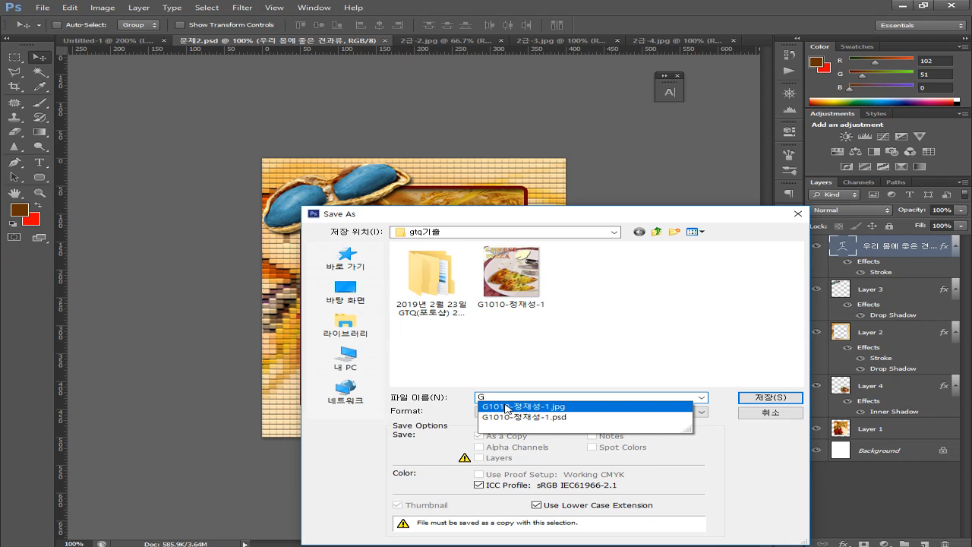
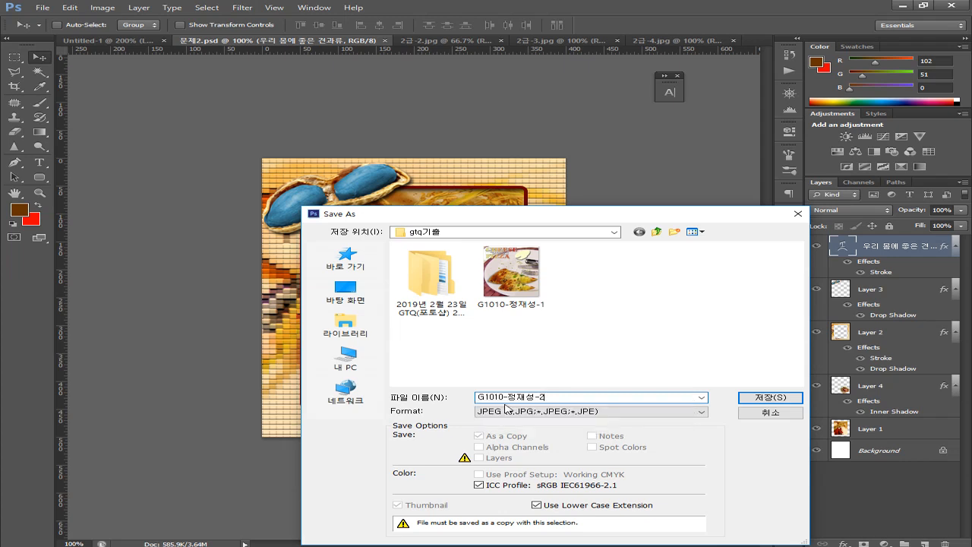
key("Return")
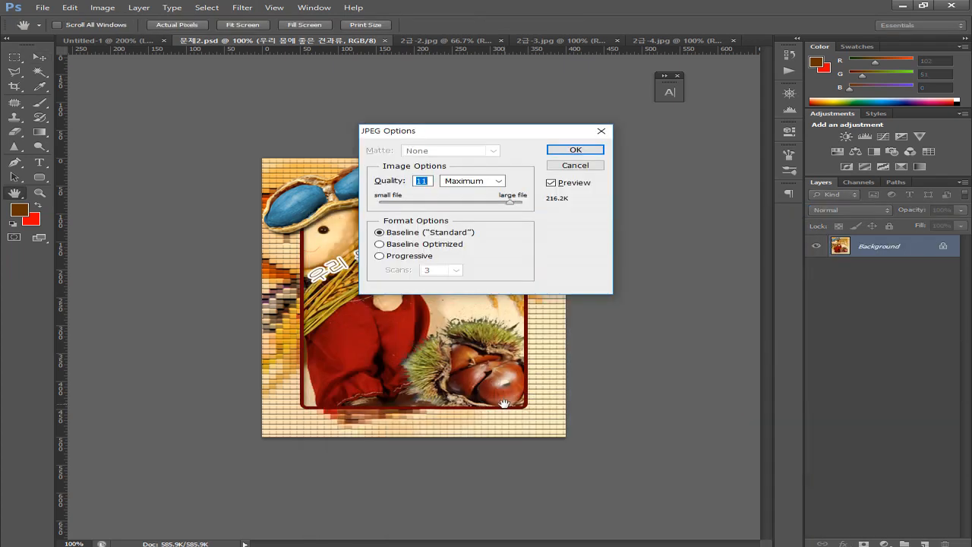
type("8")
key("Return")
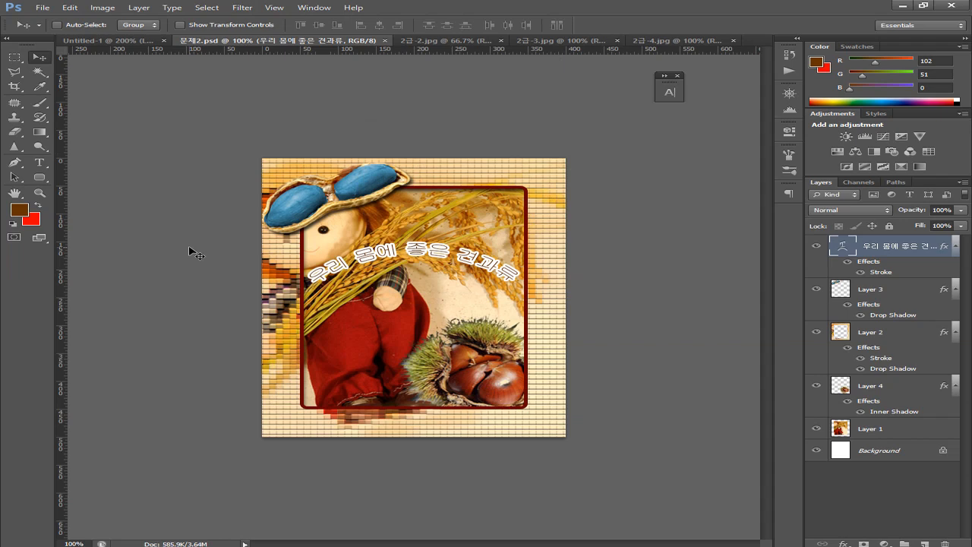
In Image Size, change the width from 400 to 40 pixels so the image becomes 40 × 50
left_click(102, 9)
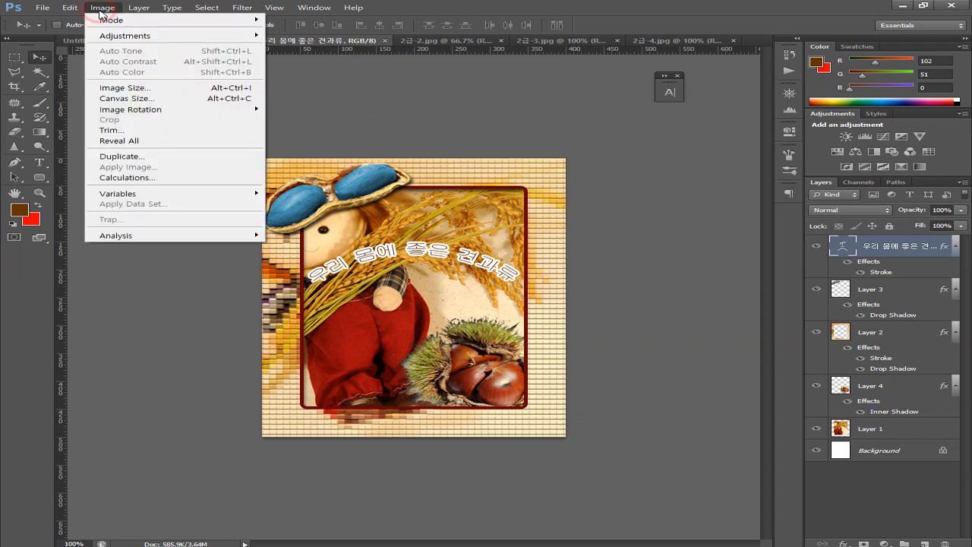
left_click(115, 89)
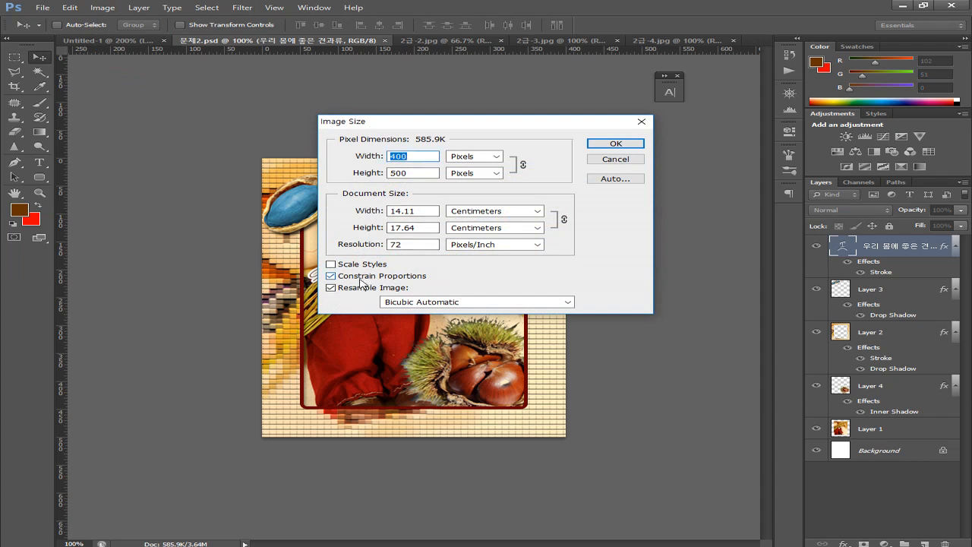
left_click(415, 157)
key("BackSpace")
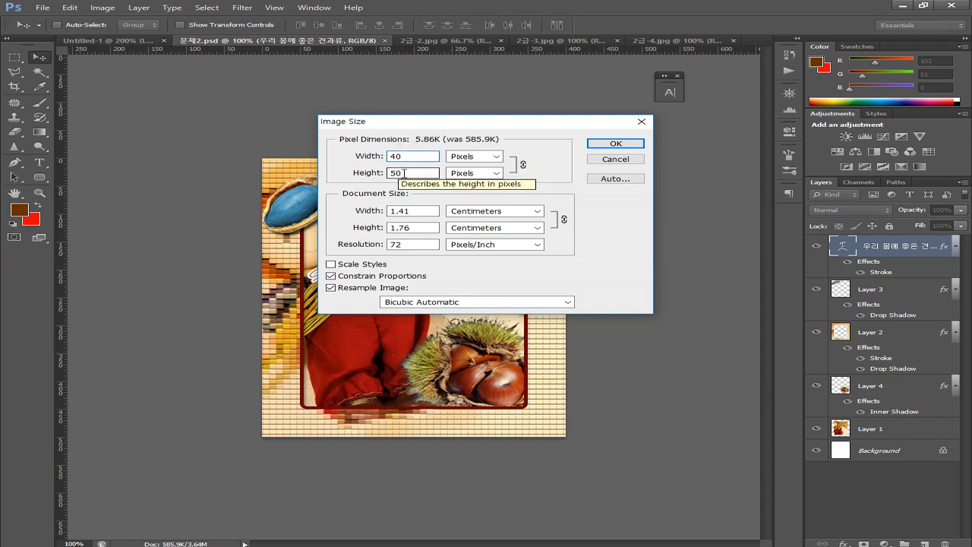
left_click(613, 146)
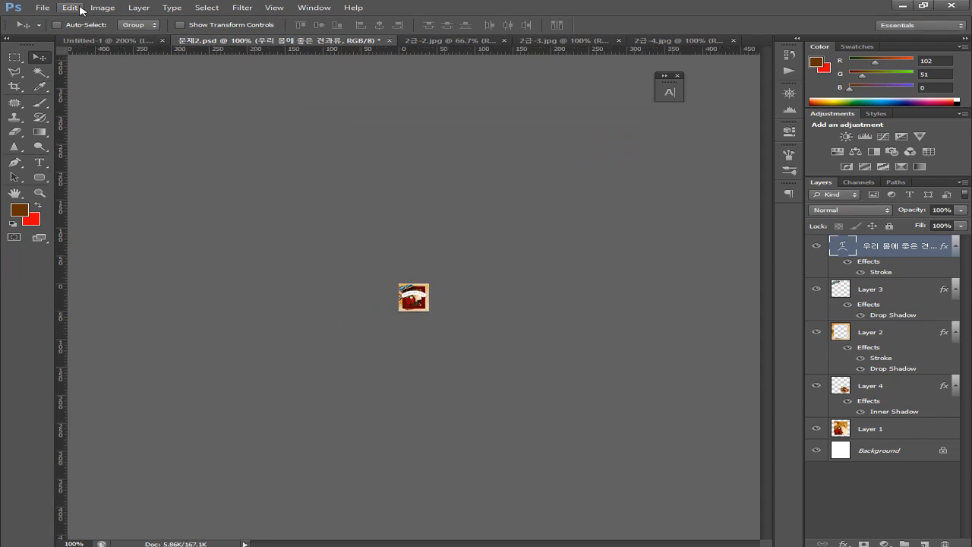
Save the 40 × 50 image as a PSD with the candidate's file name ending -2, maximizing compatibility
left_click(42, 7)
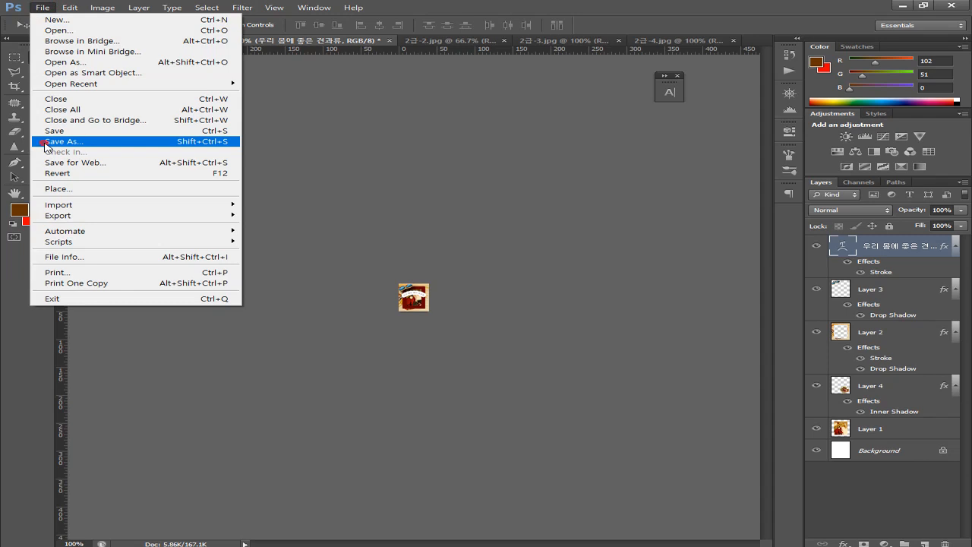
left_click(47, 141)
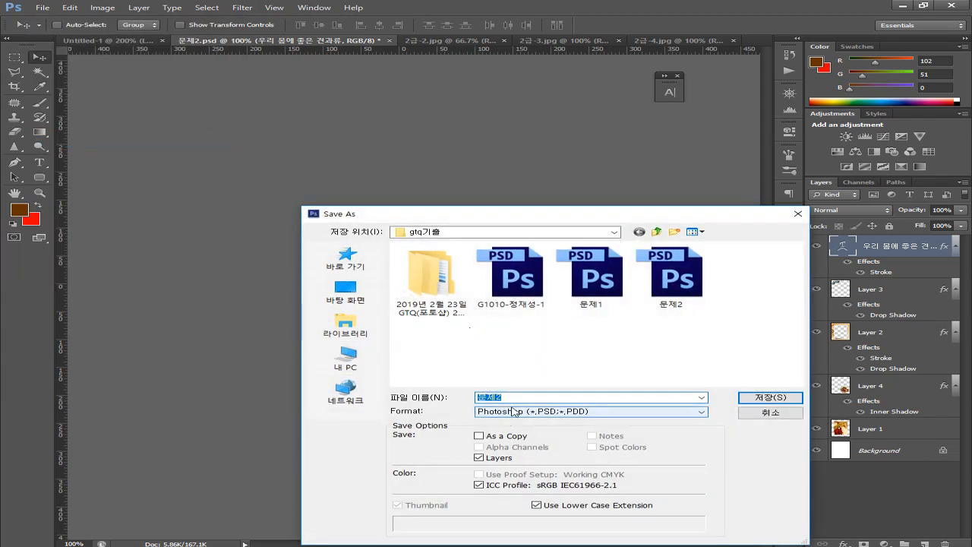
type("ㅁ")
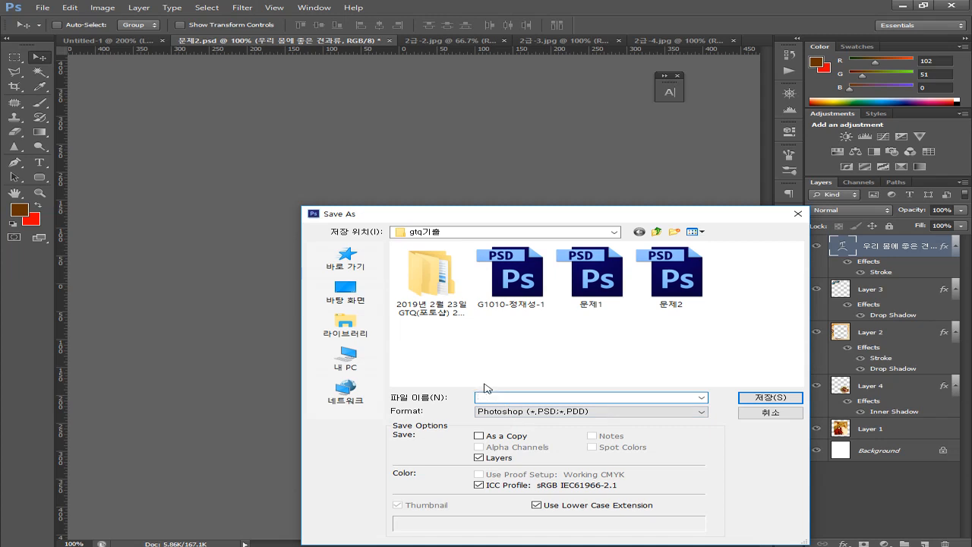
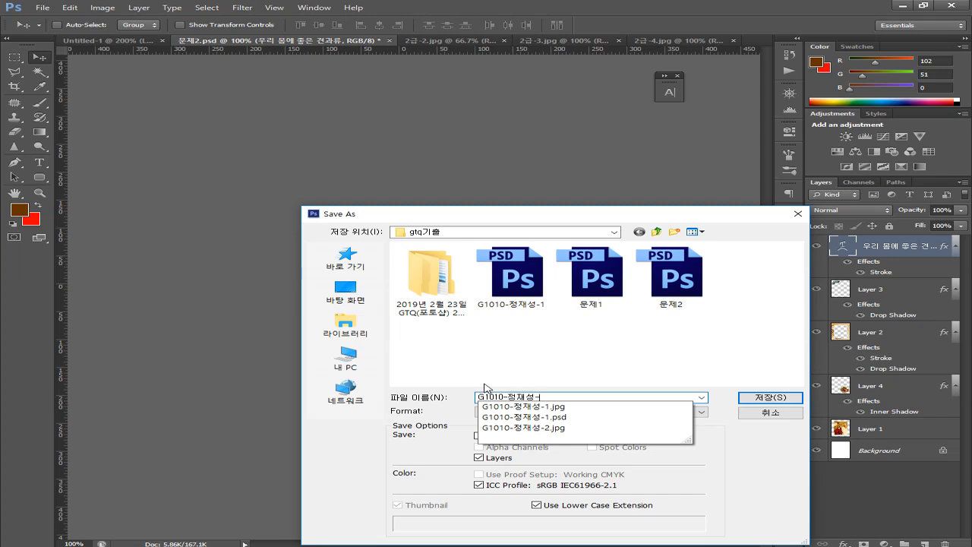
type("2")
key("Return")
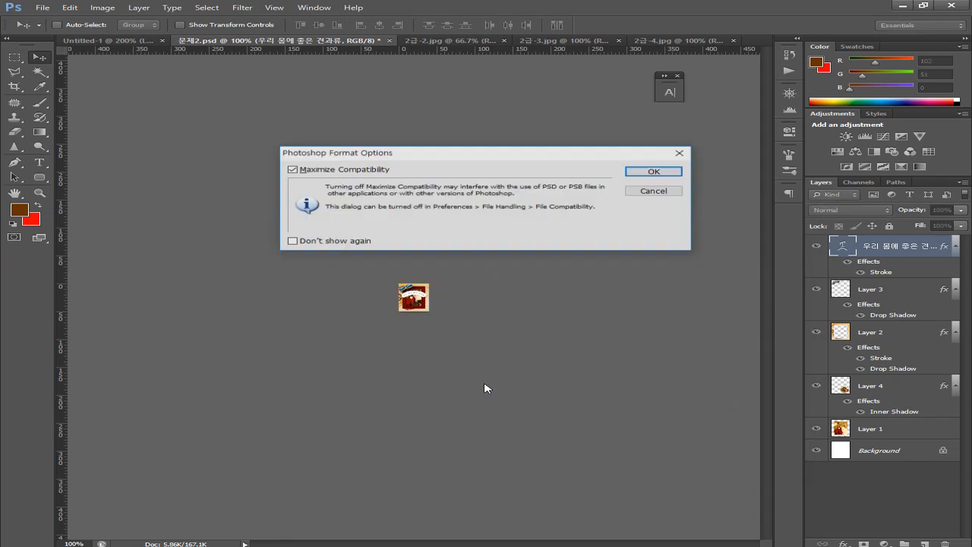
key("Return")
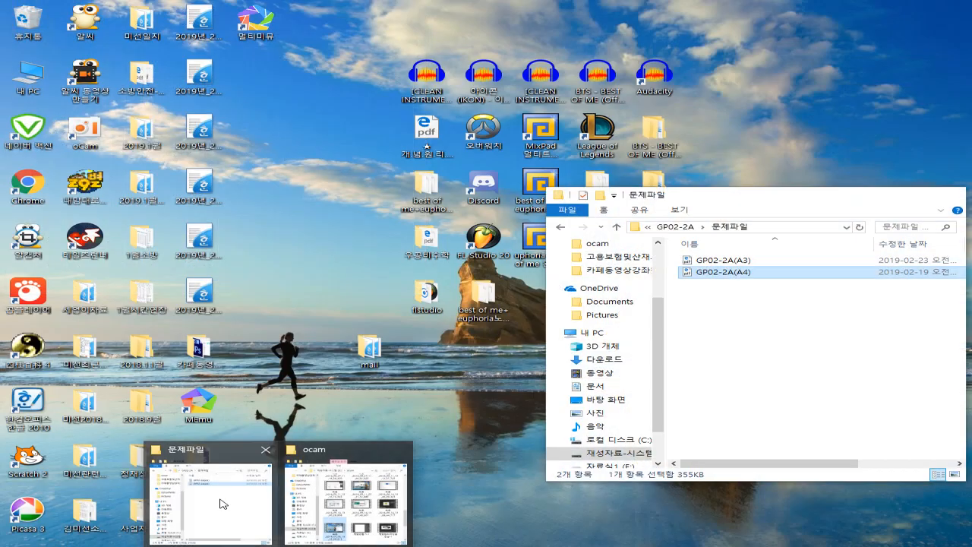
Bring up File Explorer and navigate up from GP02-2A to the gtq기출 folder
left_click(223, 504)
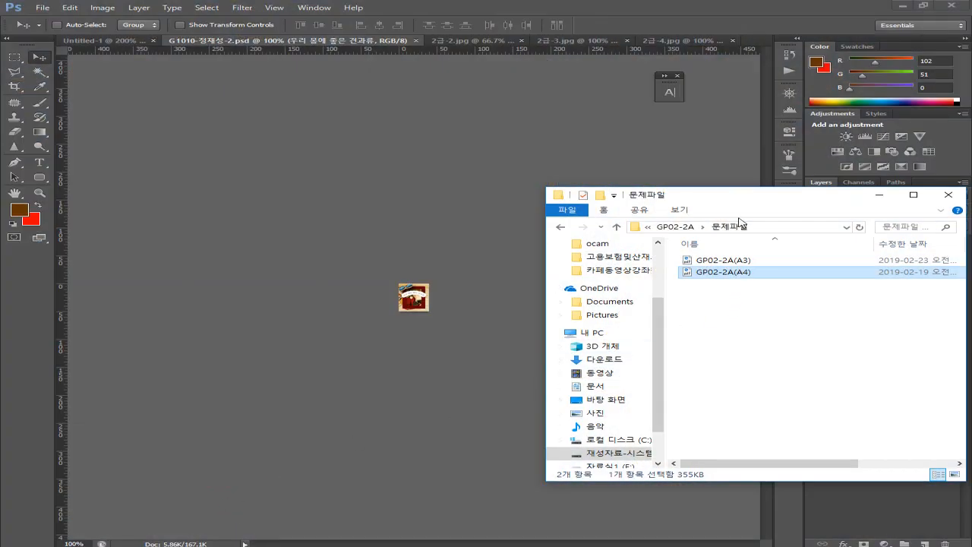
left_click(676, 227)
left_click(675, 225)
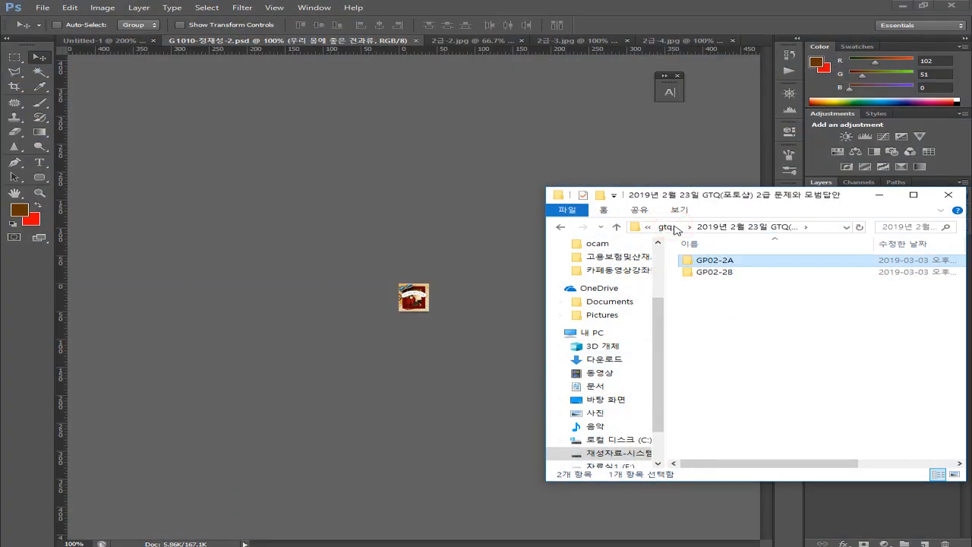
left_click(672, 226)
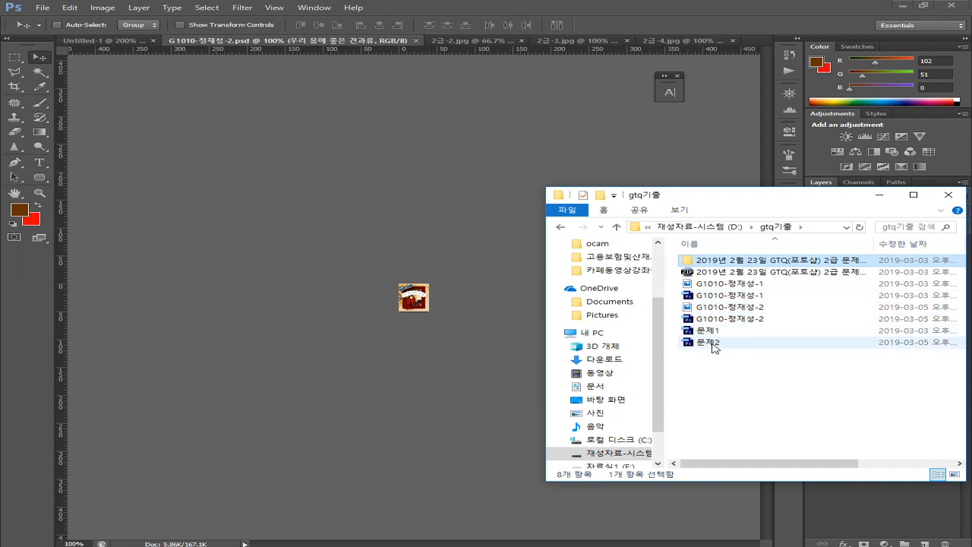
Inspect the sizes of 문제2 and the four JPG and PSD answer files ending -1 and -2
left_click(714, 342)
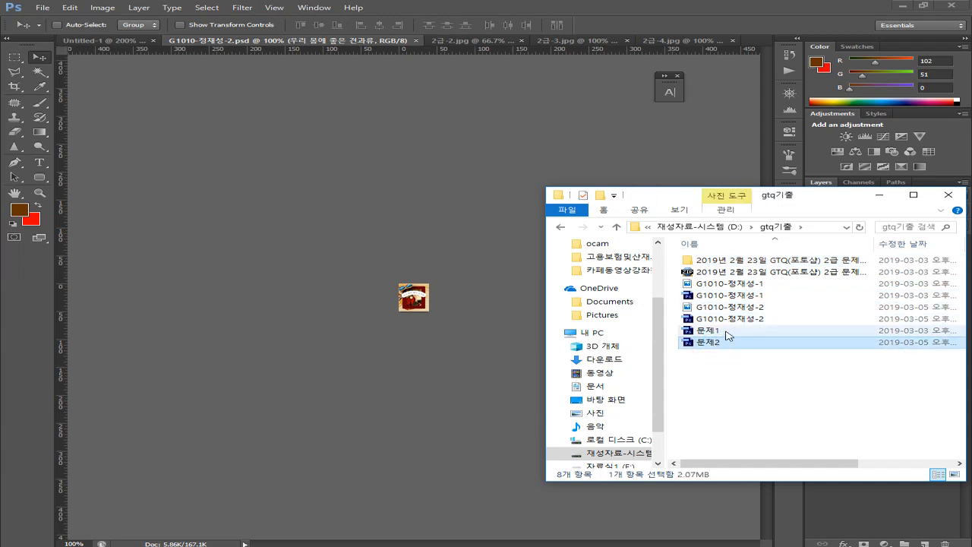
left_click(718, 284)
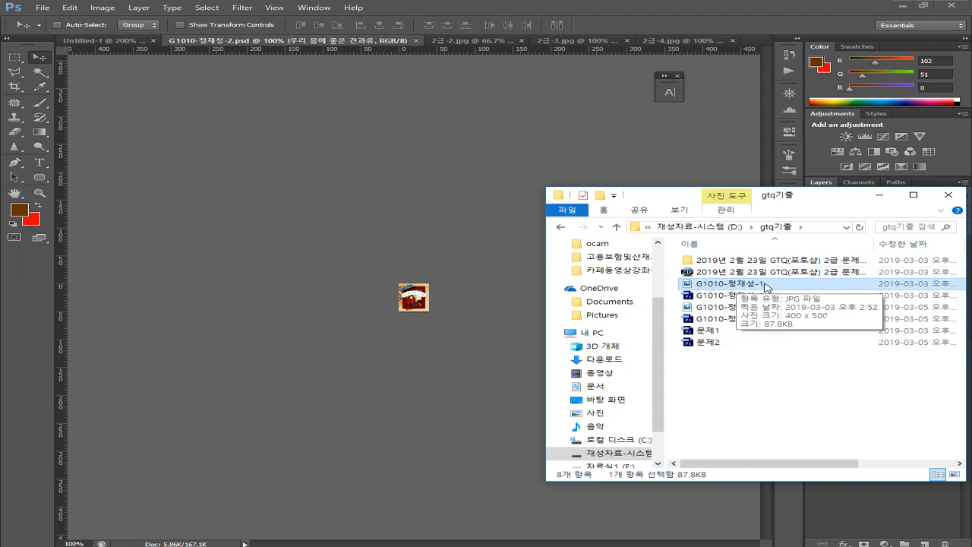
left_click(756, 307)
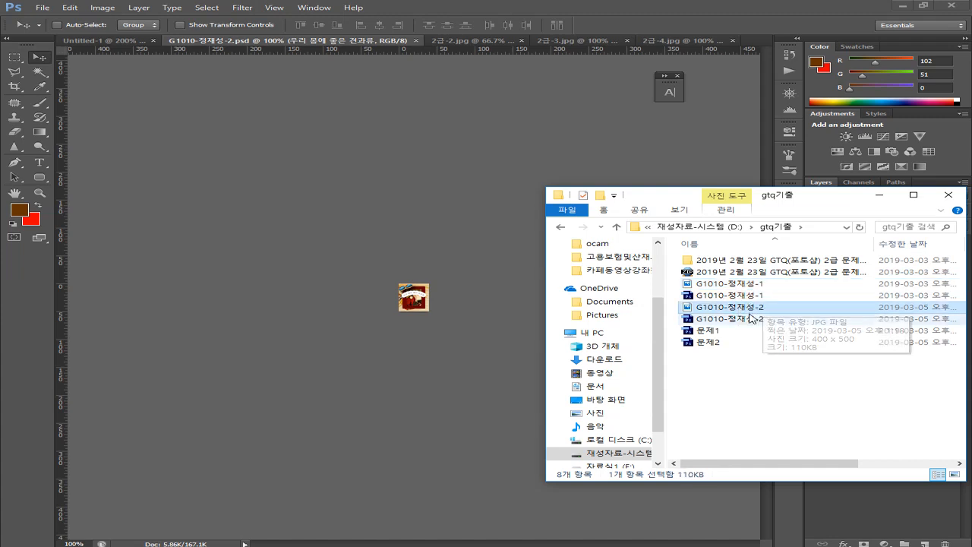
left_click(712, 284)
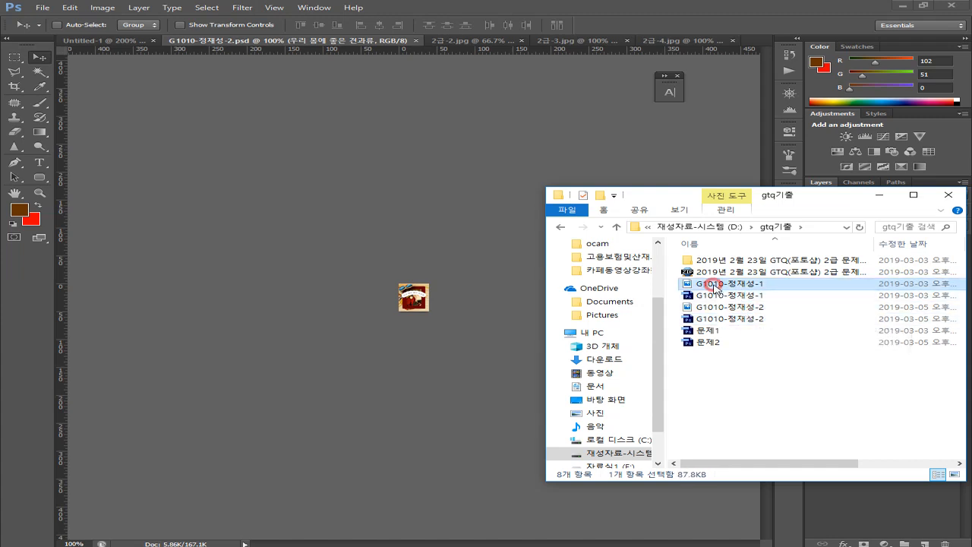
left_click(715, 296, "ctrl")
left_click(713, 308, "ctrl")
left_click(711, 319, "ctrl")
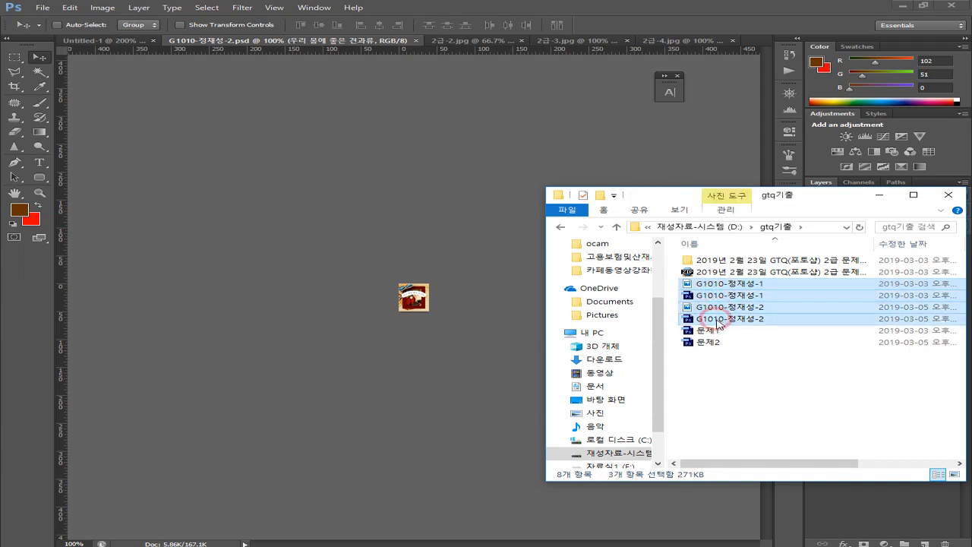
left_click(756, 366)
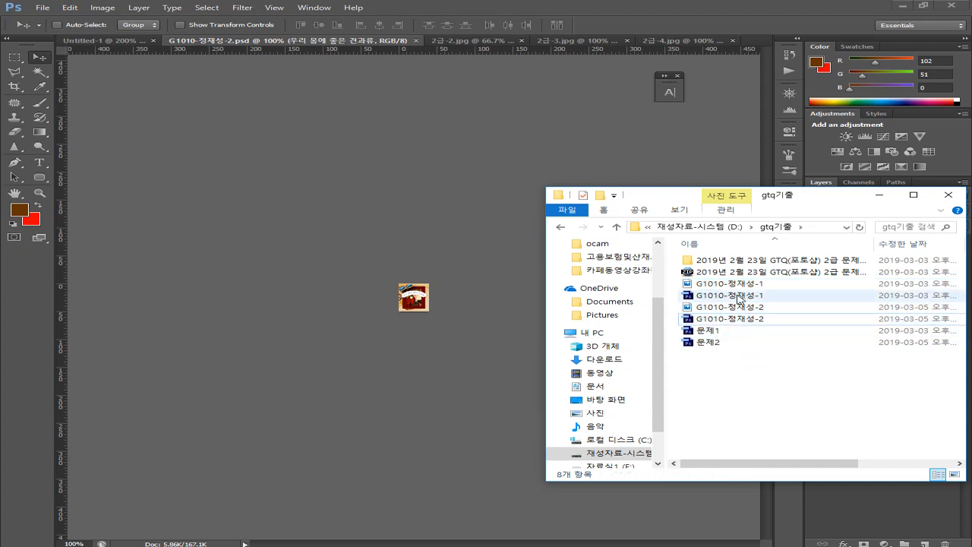